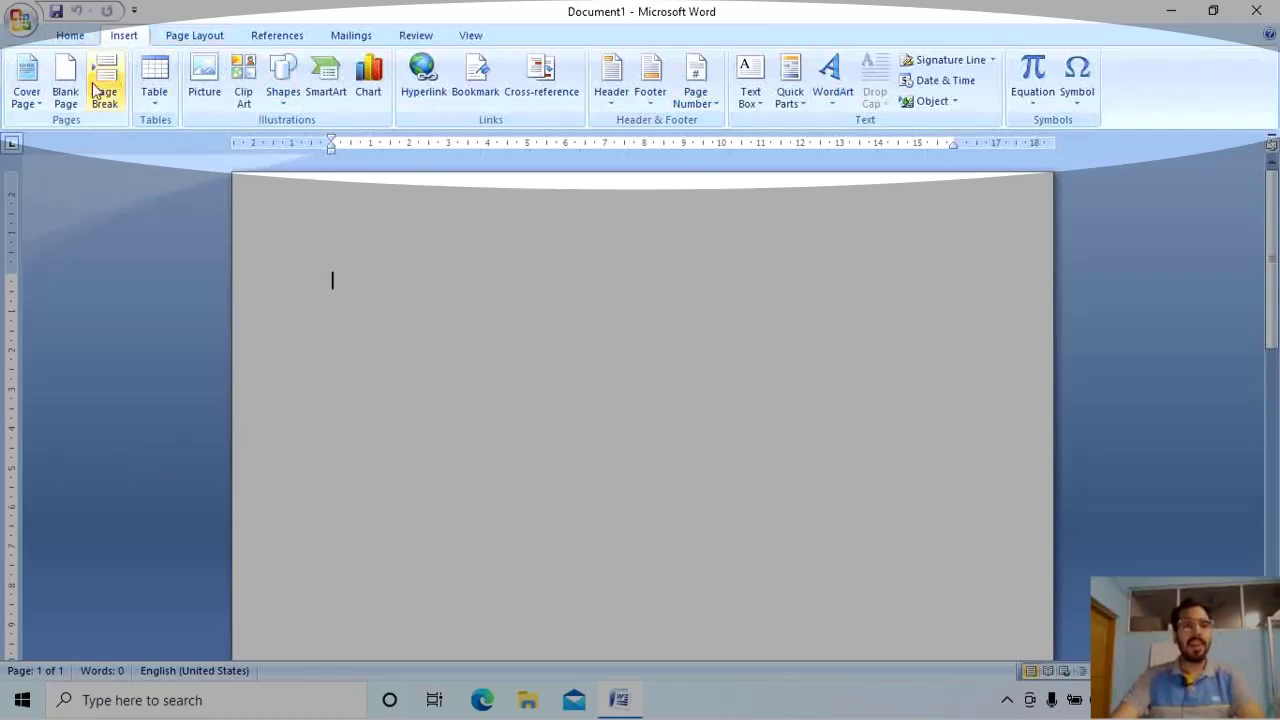
Insert the built-in Alphabet cover page at the start of the document.
left_click(24, 97)
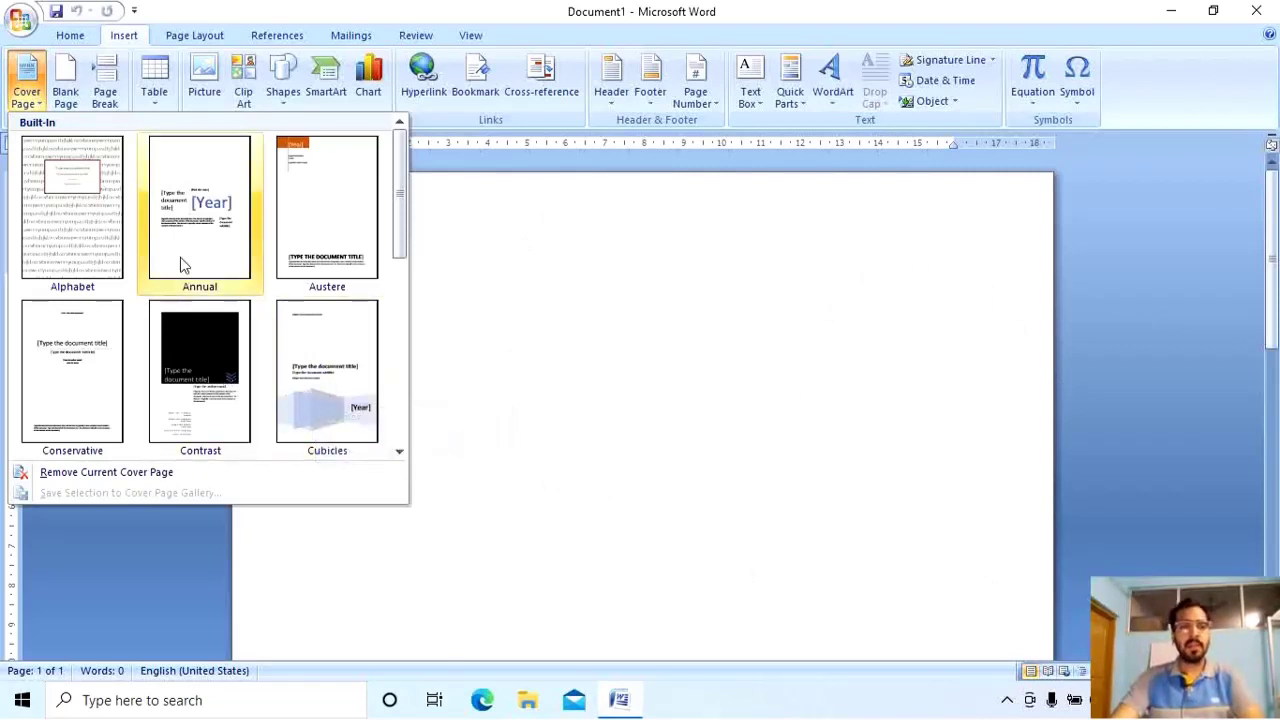
left_click(92, 215)
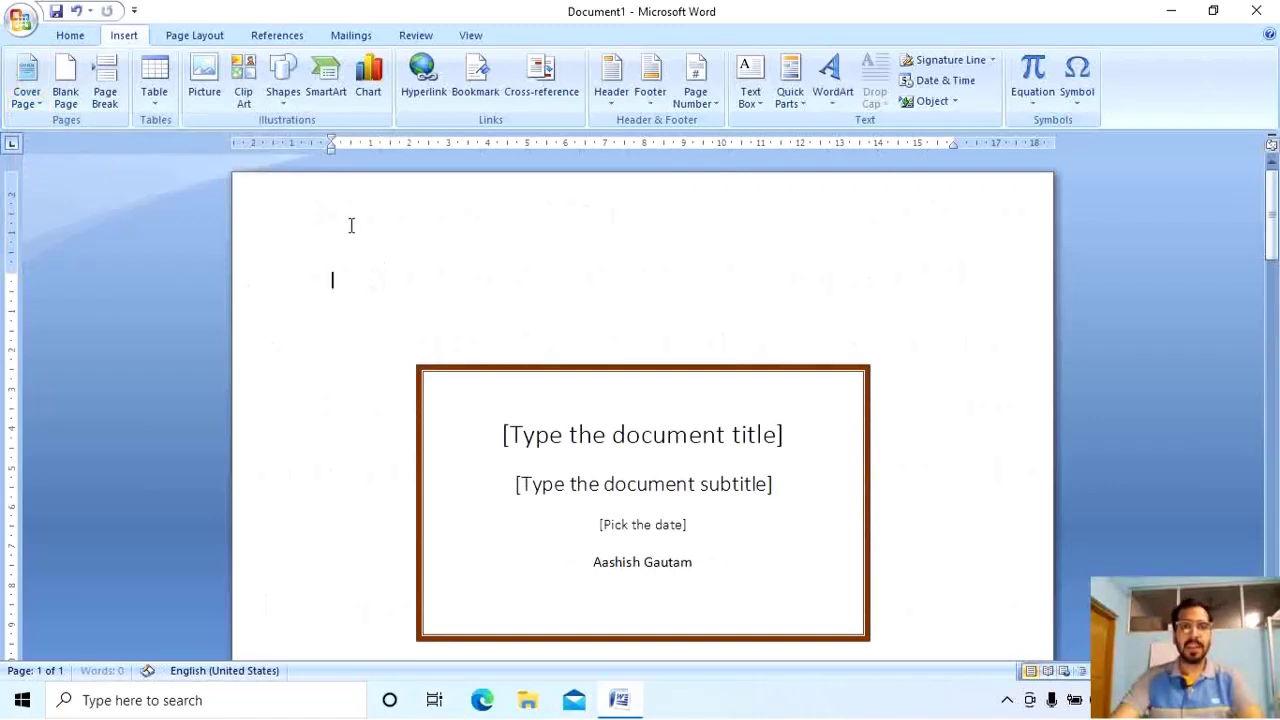
scroll(351, 225, "up", 1, "ctrl")
scroll(351, 225, "down", 3)
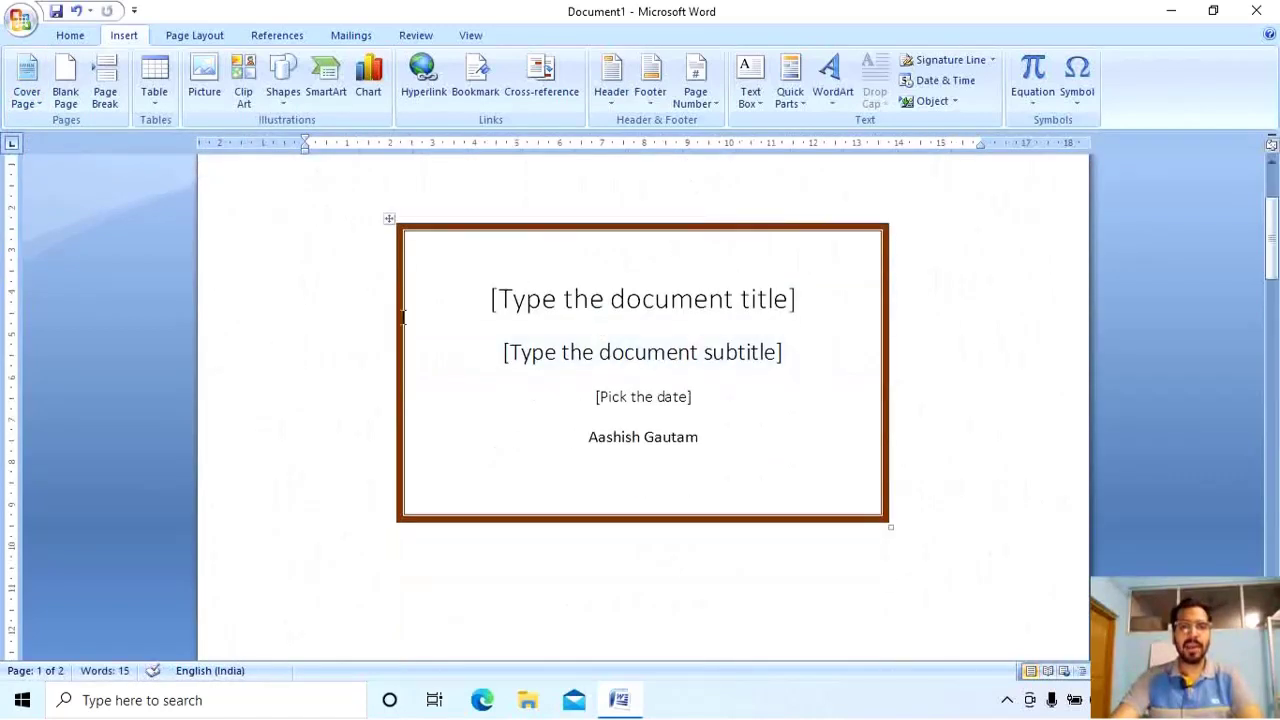
Enter 'hello' as the cover title and centre it.
left_click(509, 291)
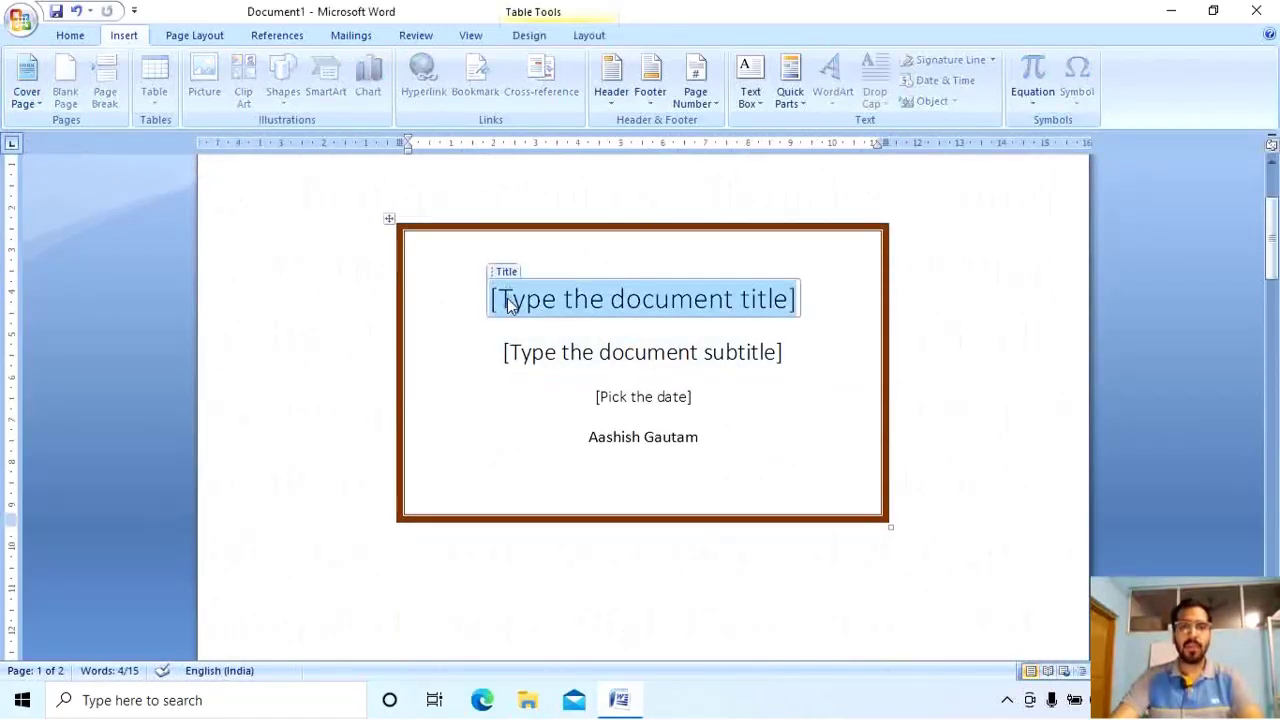
type("sdad")
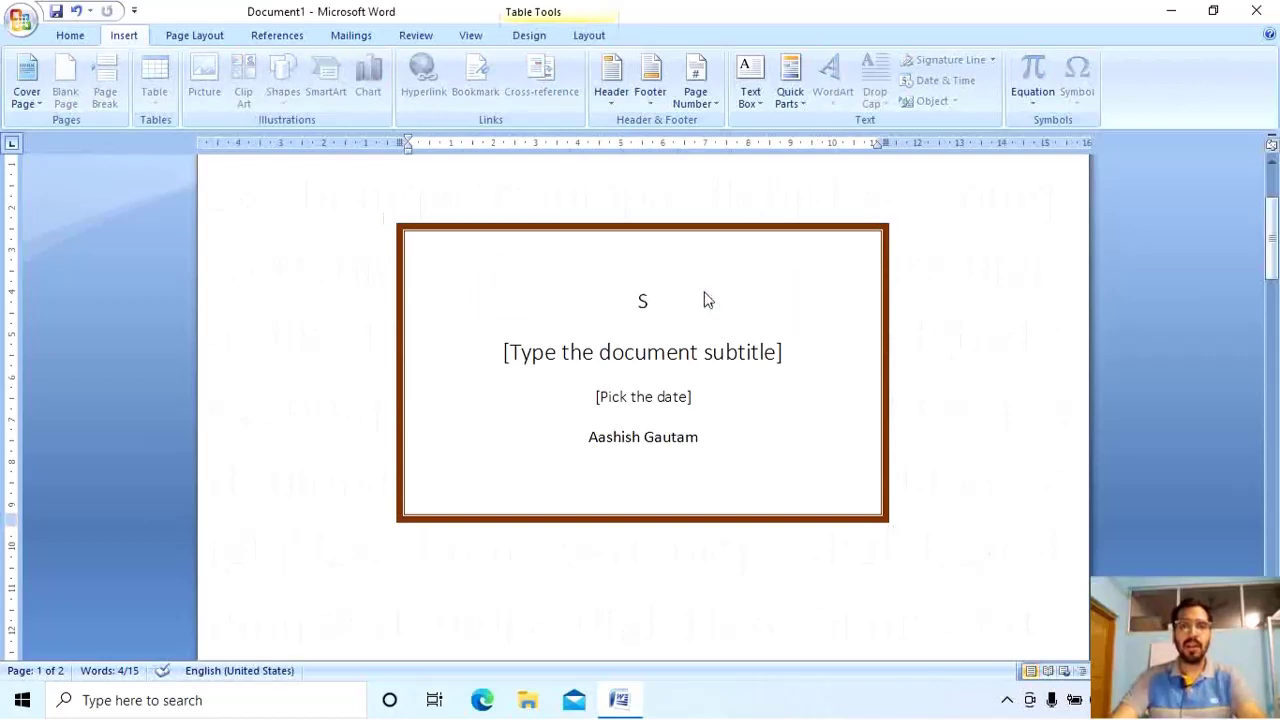
key("BackSpace")
key("BackSpace")
key("BackSpace")
key("BackSpace")
key("BackSpace")
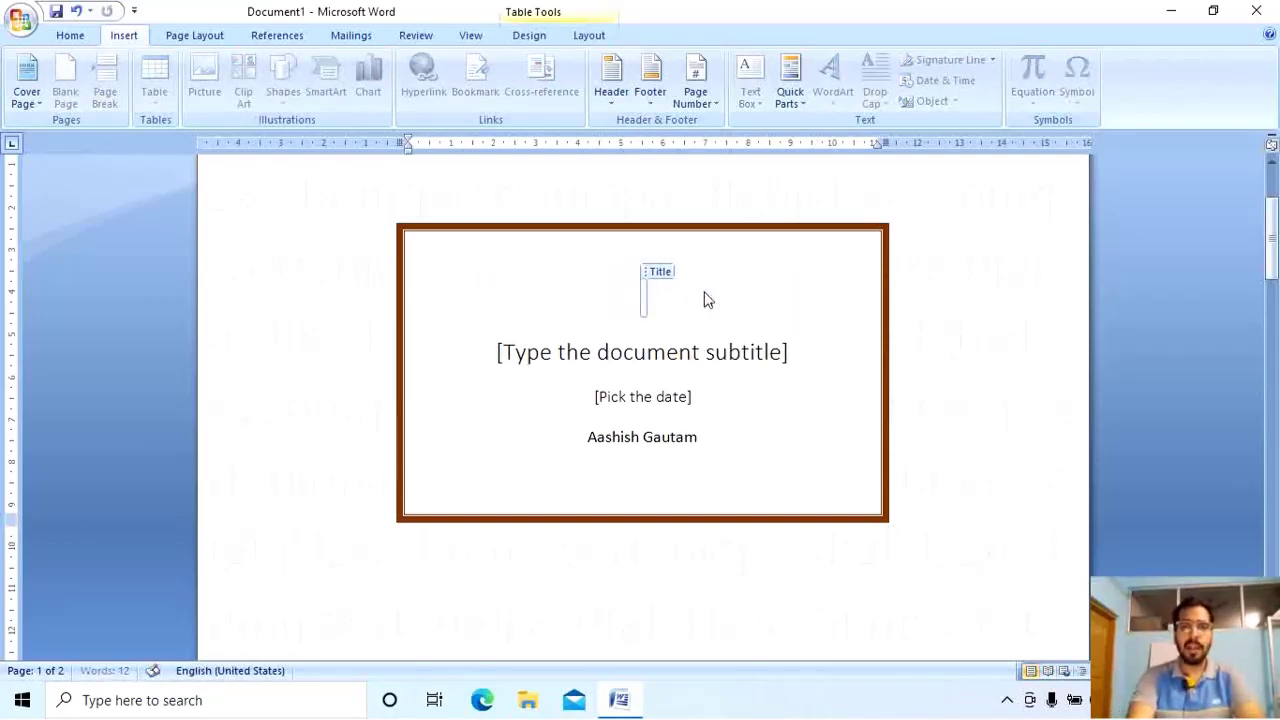
type("hello")
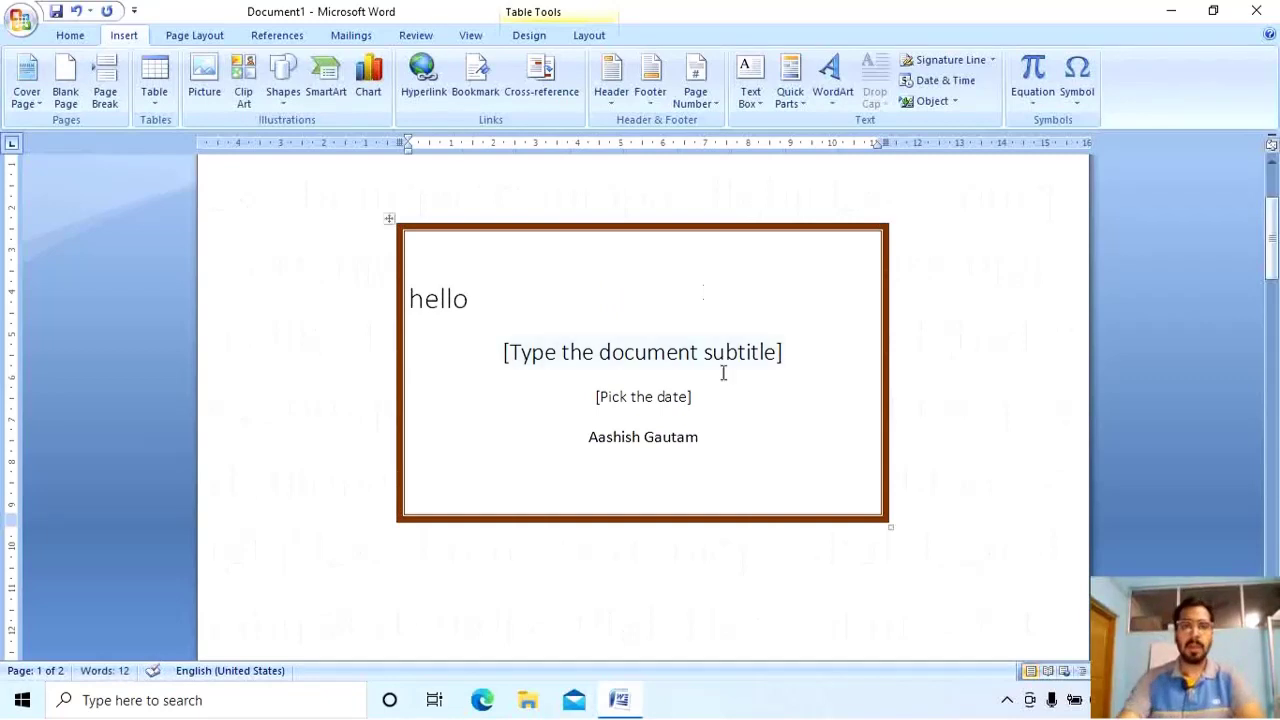
left_click(712, 360)
left_click(412, 298)
left_click_drag(412, 298, 461, 318)
key("ctrl+e")
left_click(70, 35)
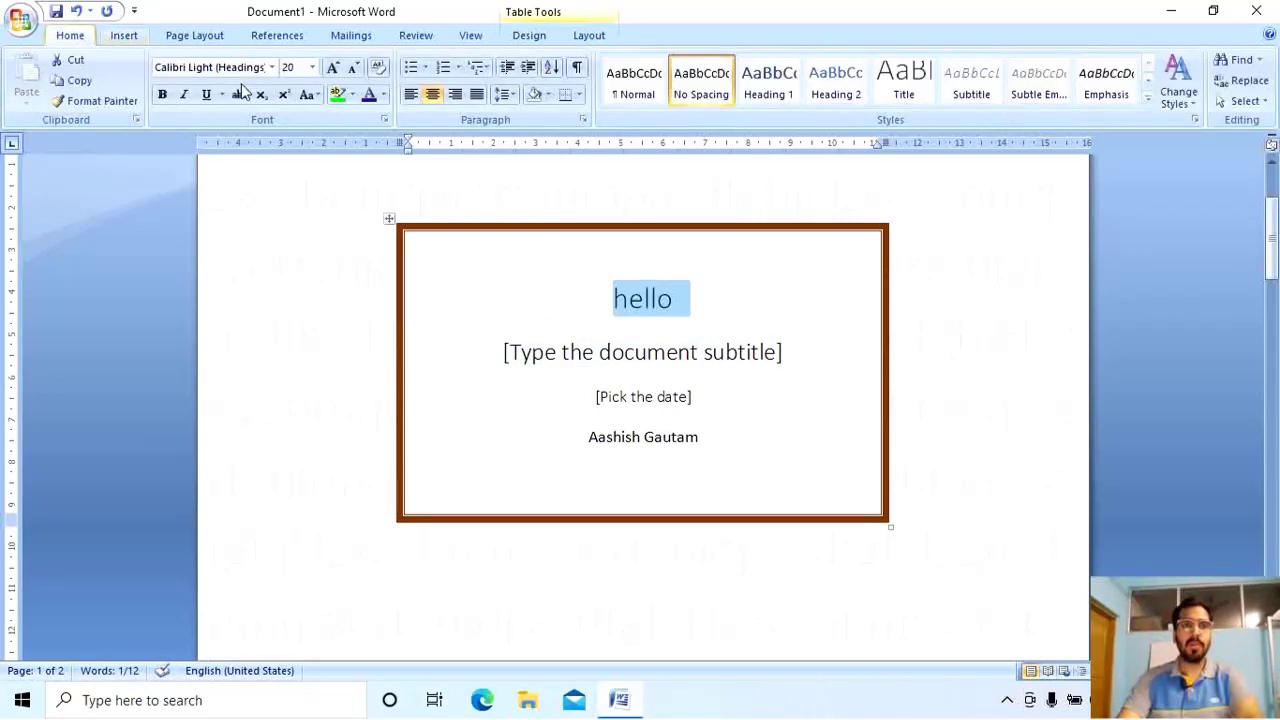
left_click(410, 94)
key("ctrl+e")
Fill the subtitle with 'I am good' and pick 12/2/2021 as the cover date.
left_click(520, 357)
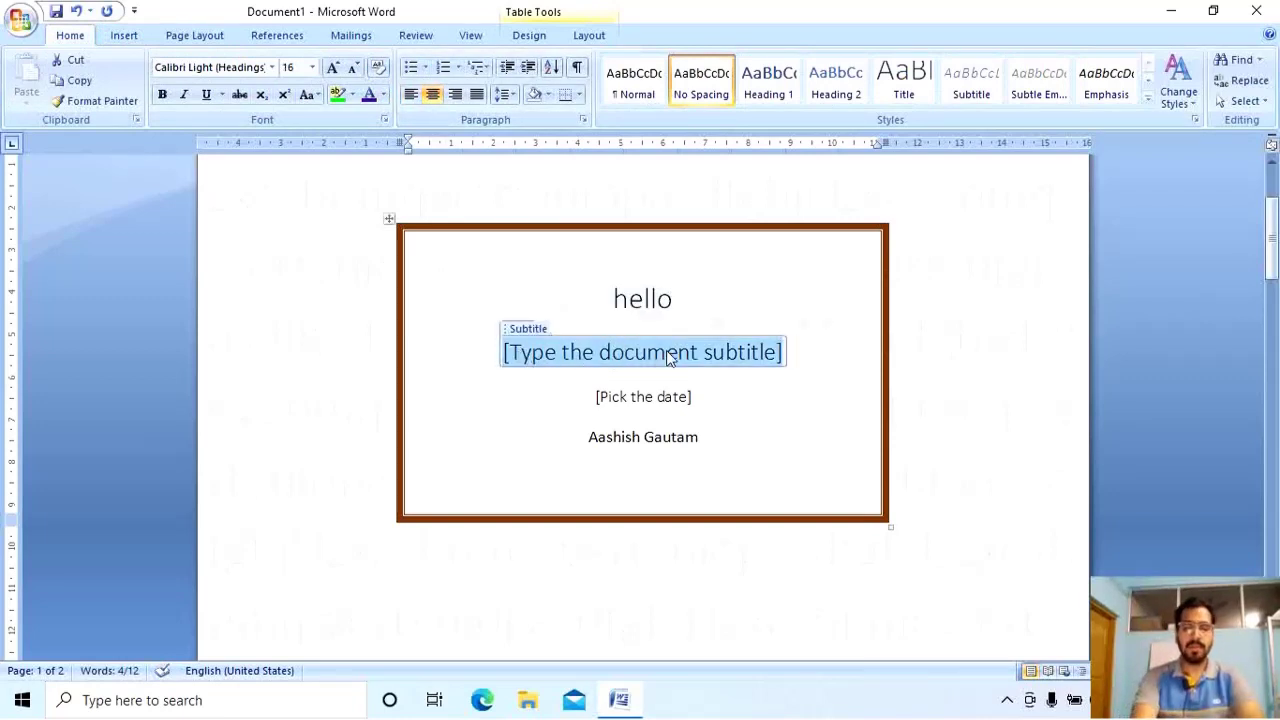
type("I am good")
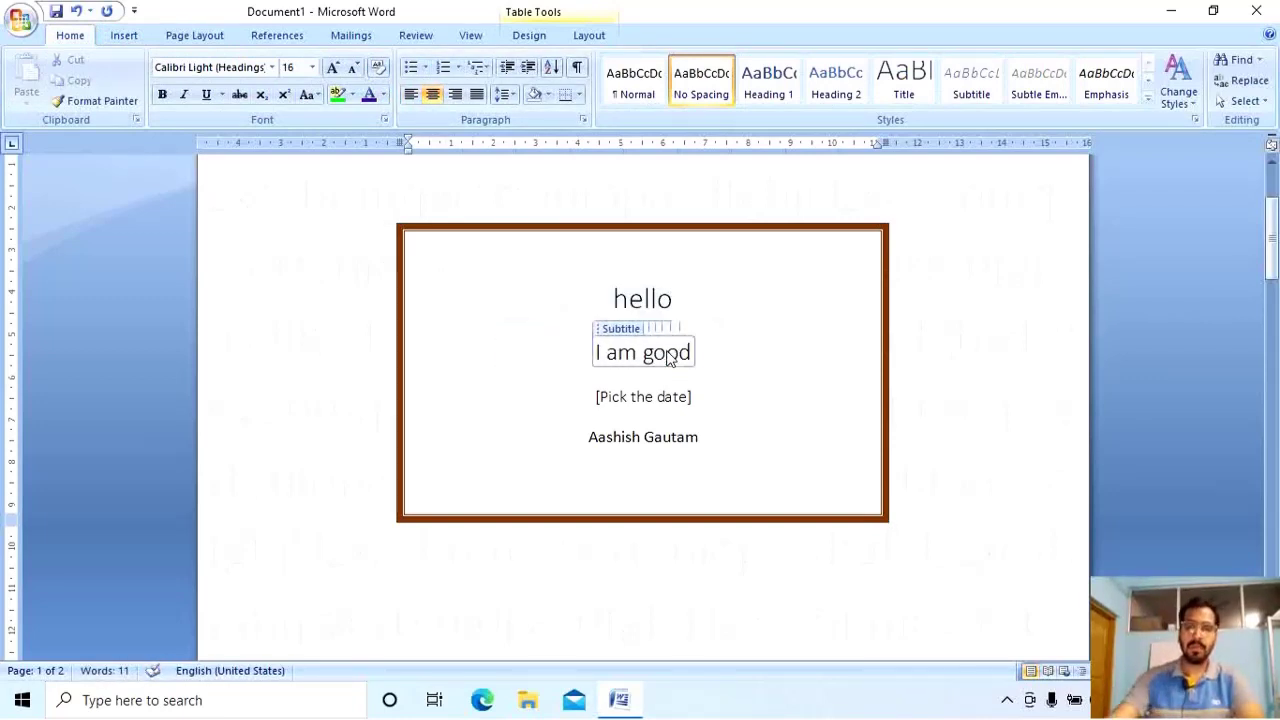
left_click(620, 400)
left_click(706, 398)
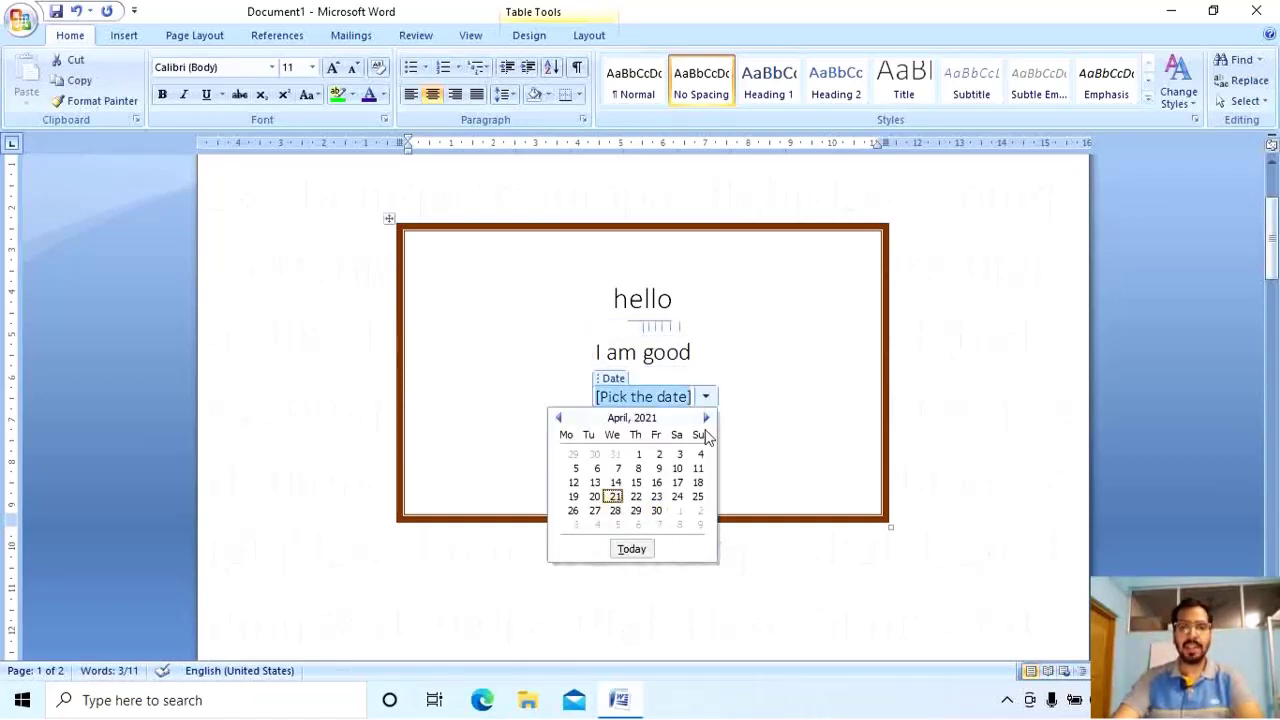
left_click(706, 419)
left_click(677, 455)
left_click(689, 397)
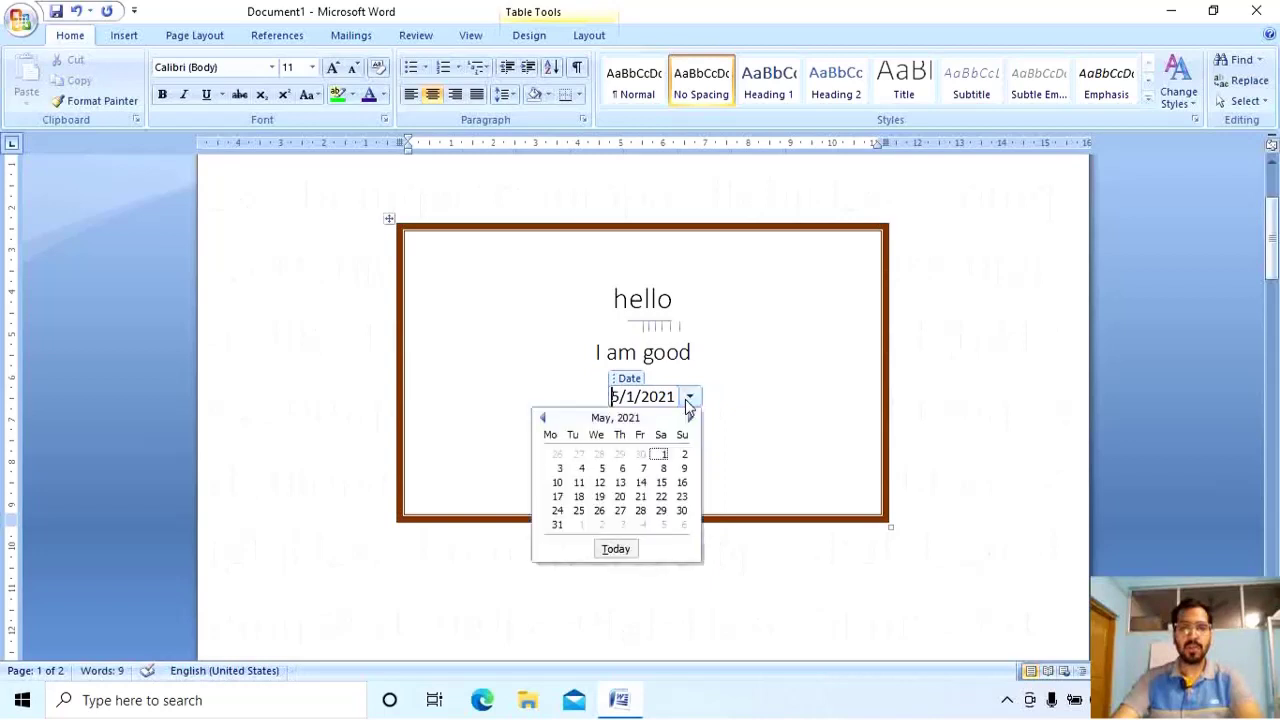
left_click(690, 418)
left_click(690, 418)
left_click(690, 418)
left_click(690, 418)
left_click(690, 418)
left_click(690, 418)
left_click(690, 418)
left_click(621, 455)
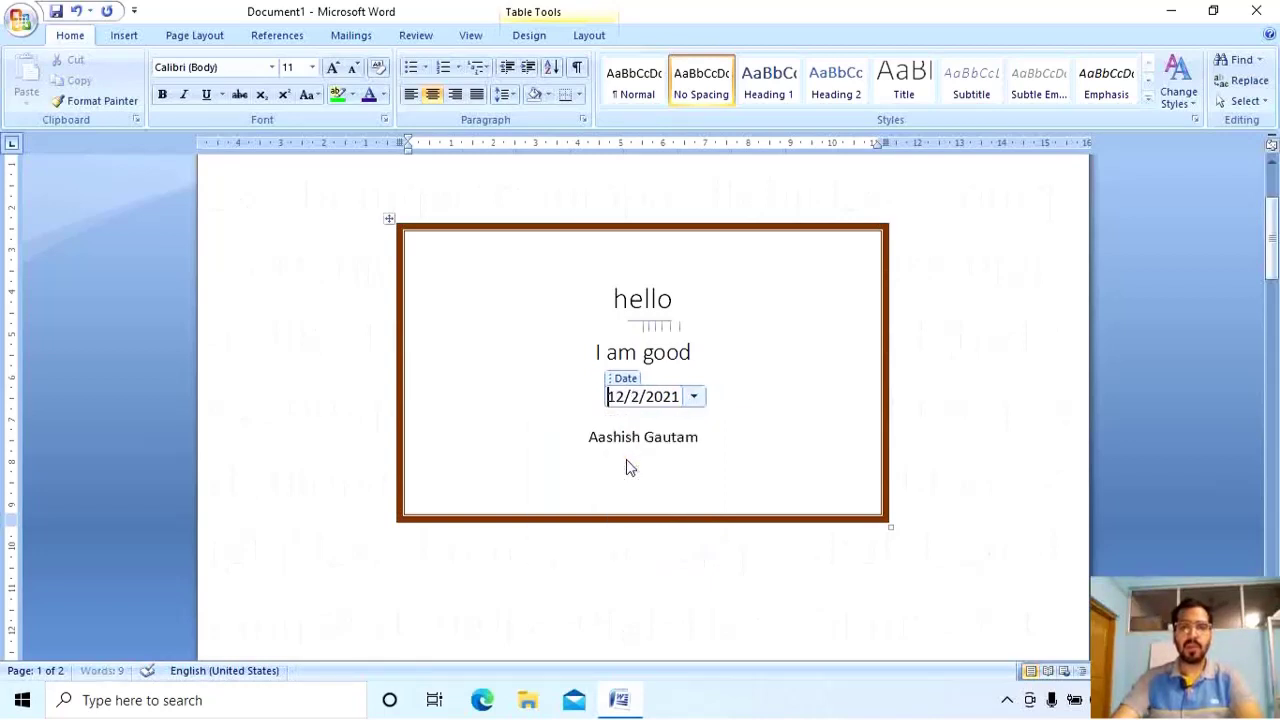
Replace the author placeholder with a different person's name.
left_click(655, 437)
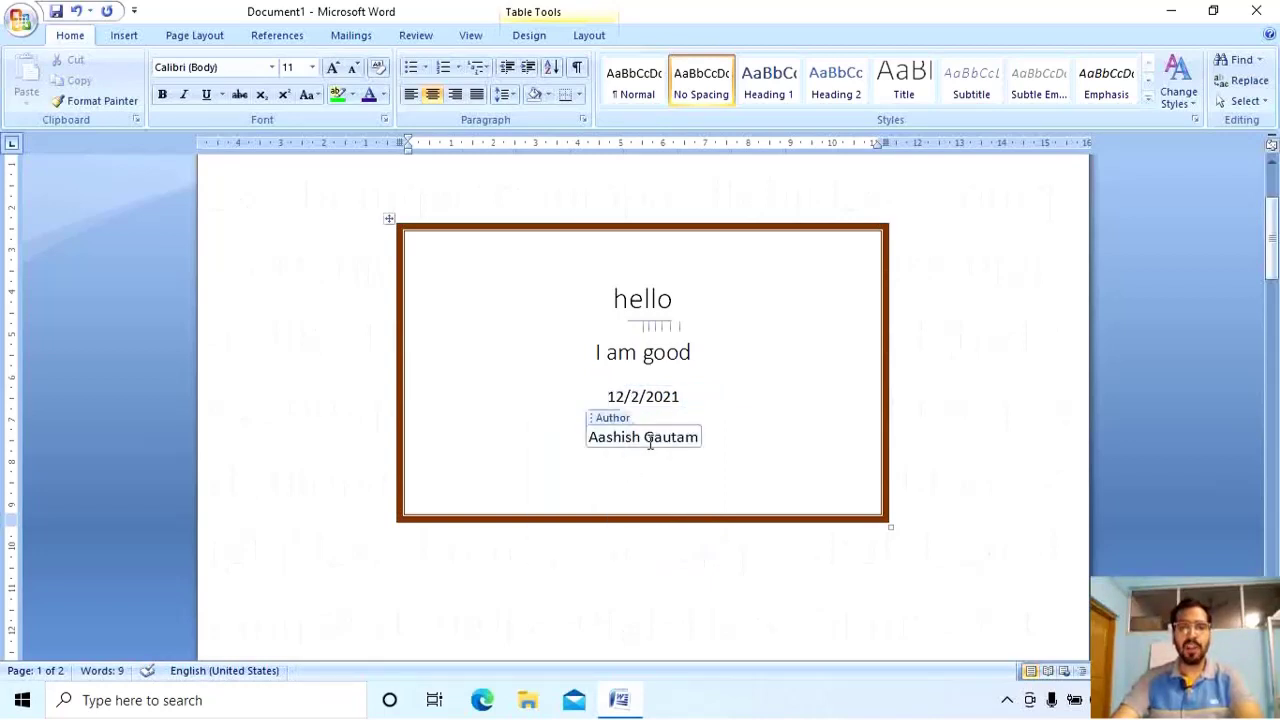
key("ctrl+a")
left_click(620, 440)
triple_click(650, 437)
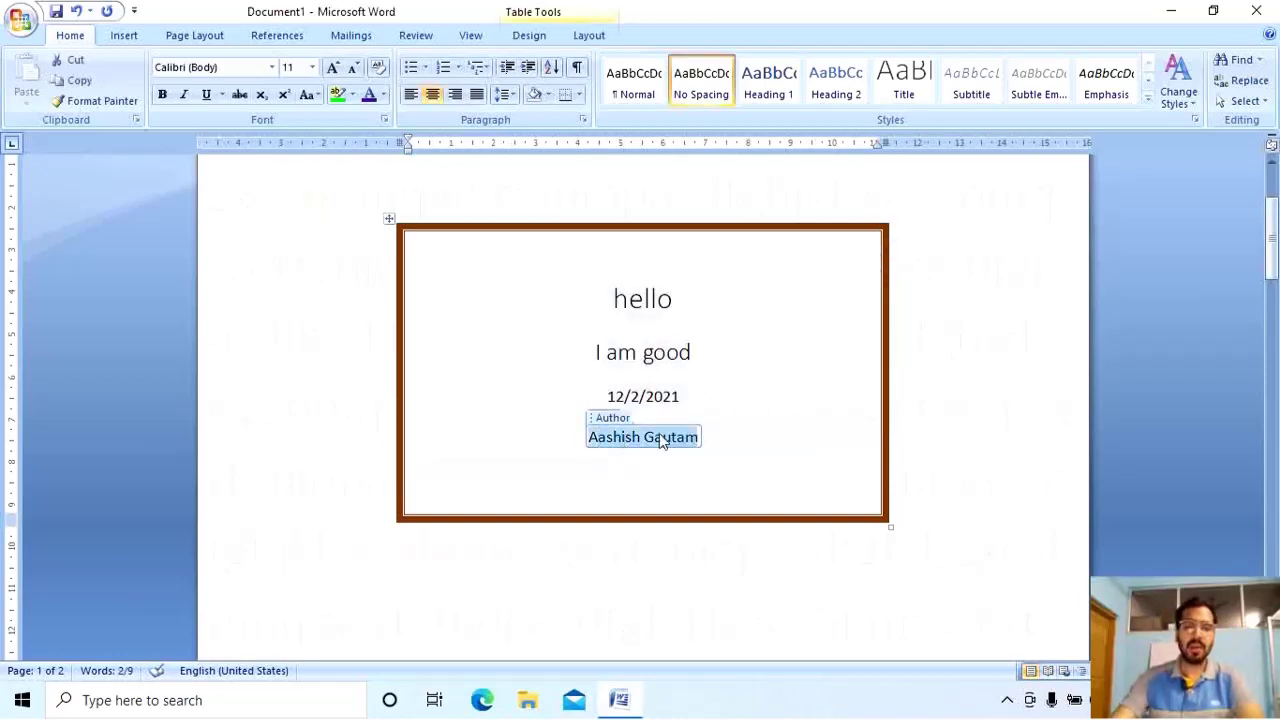
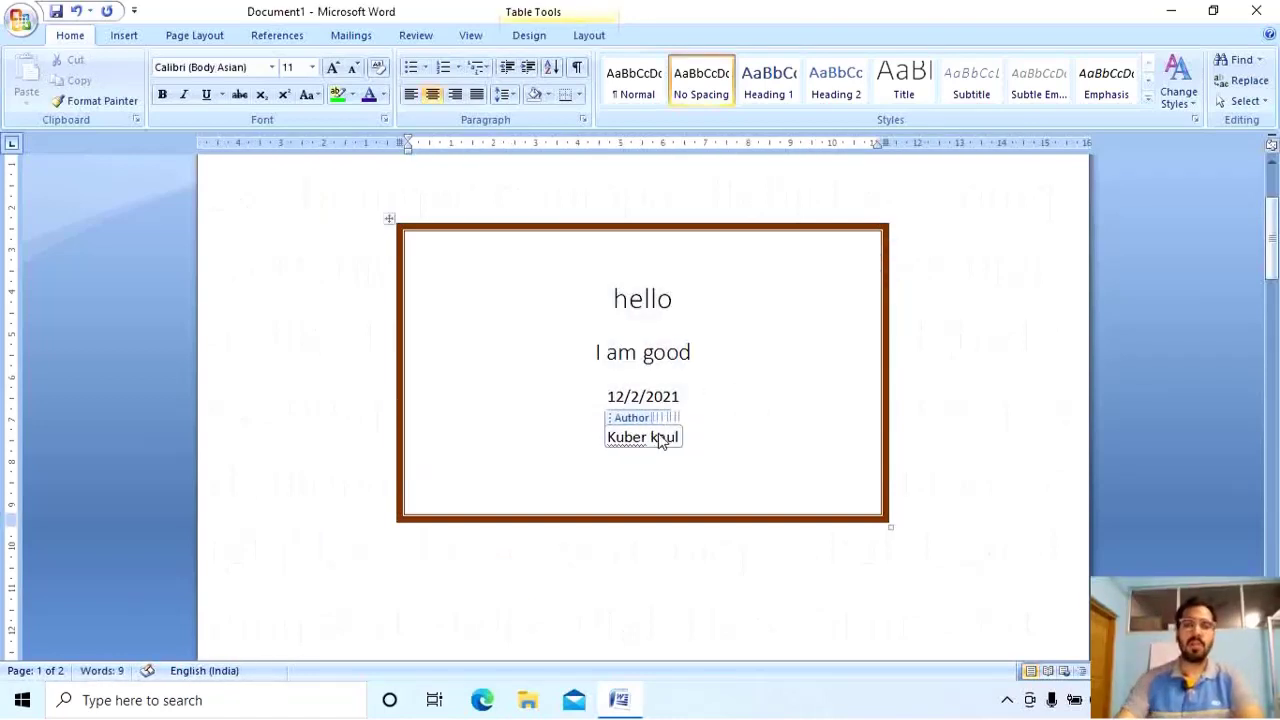
left_click(657, 500)
left_click(126, 36)
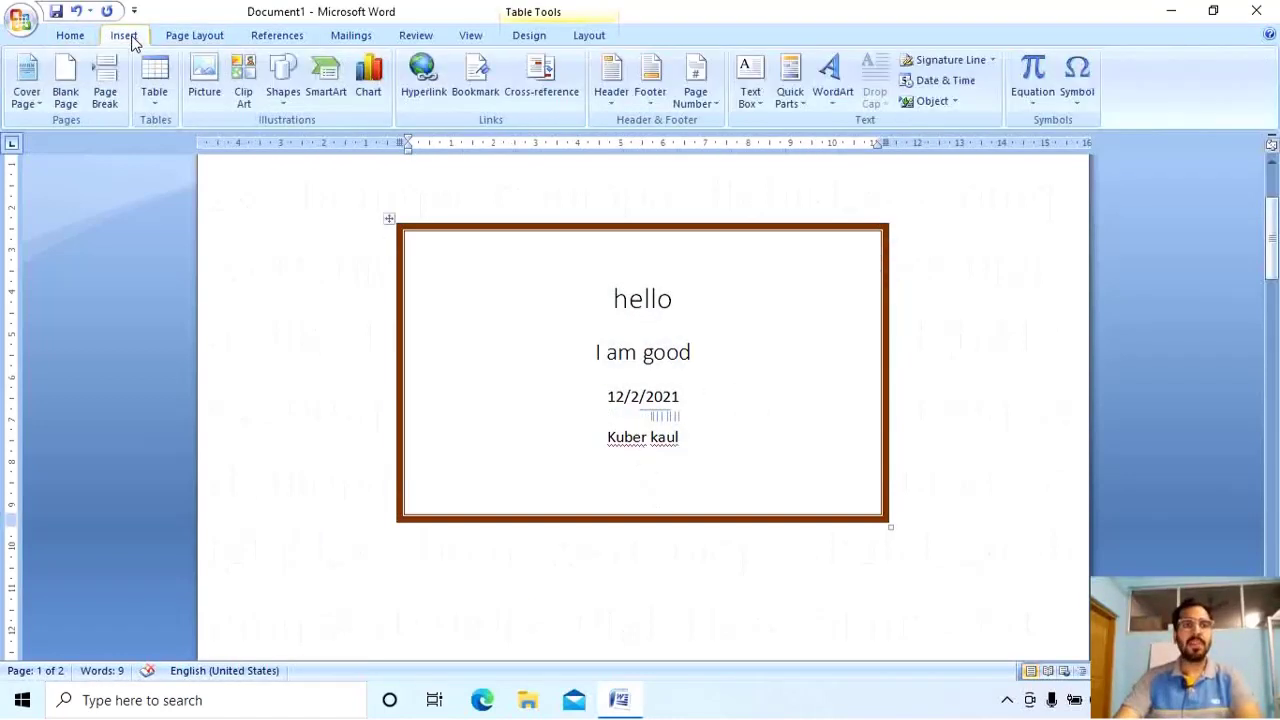
left_click(27, 82)
Remove the current cover page and insert a blank page.
left_click(148, 473)
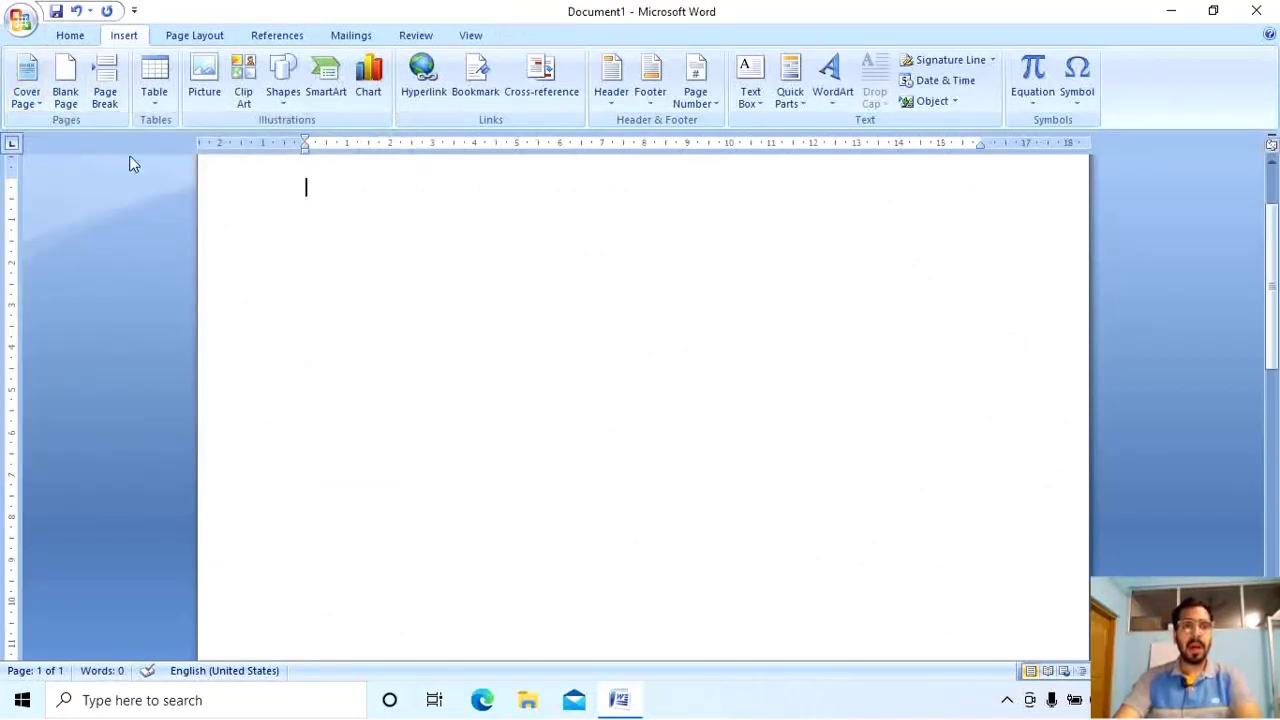
left_click(77, 101)
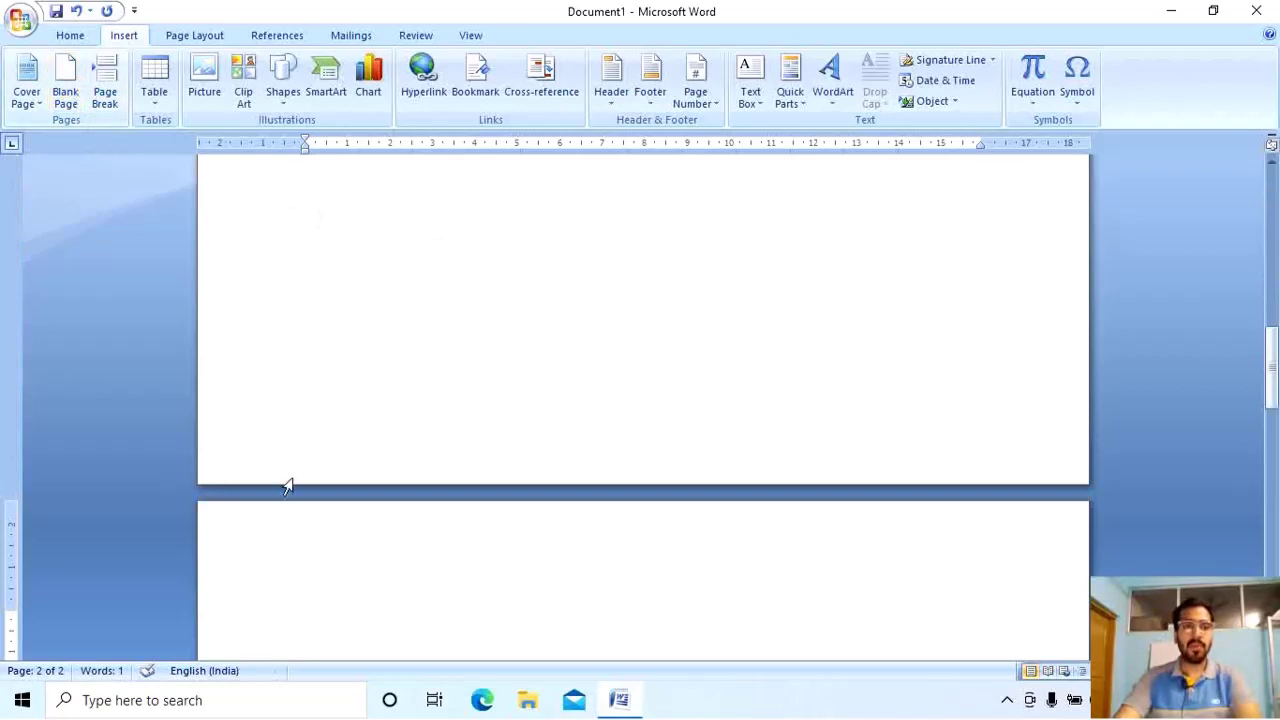
scroll(300, 500, "down", 3)
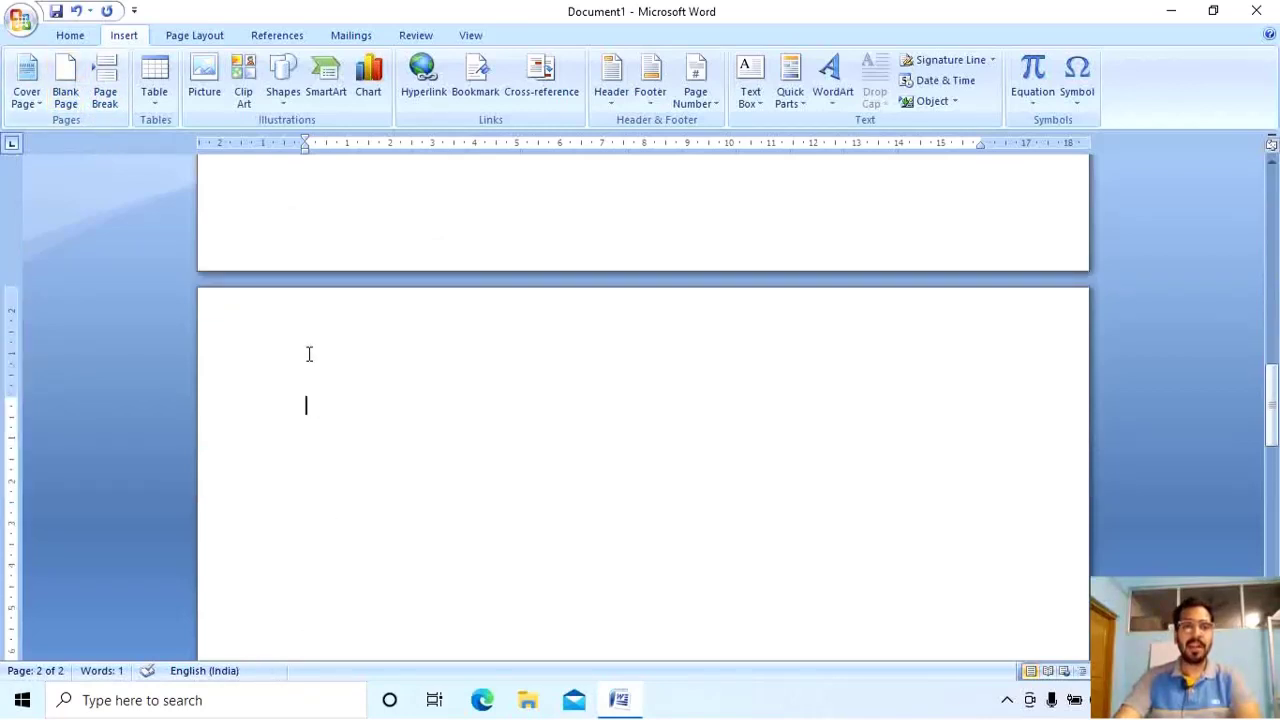
scroll(309, 354, "up", 6)
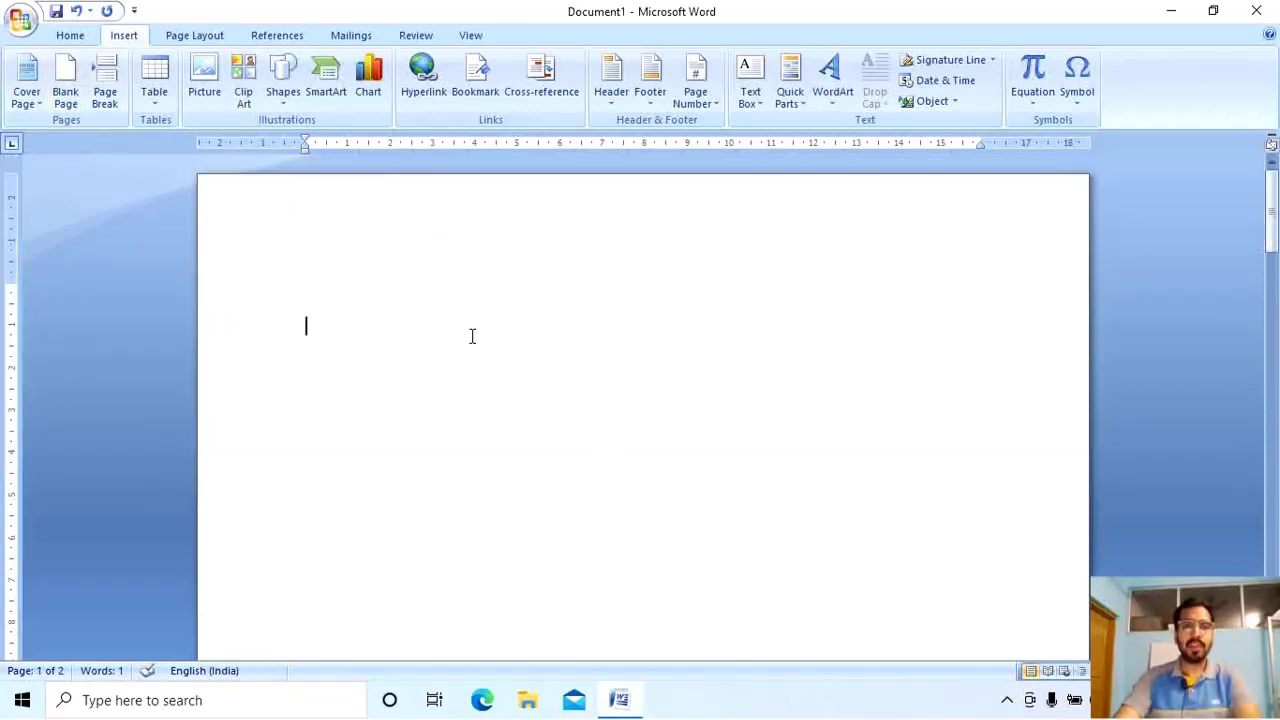
Type six lines of filler text on the page.
left_click(343, 314)
type("sdffklhsdkfjffbasdffasa")
key("Return")
type("sdffbas")
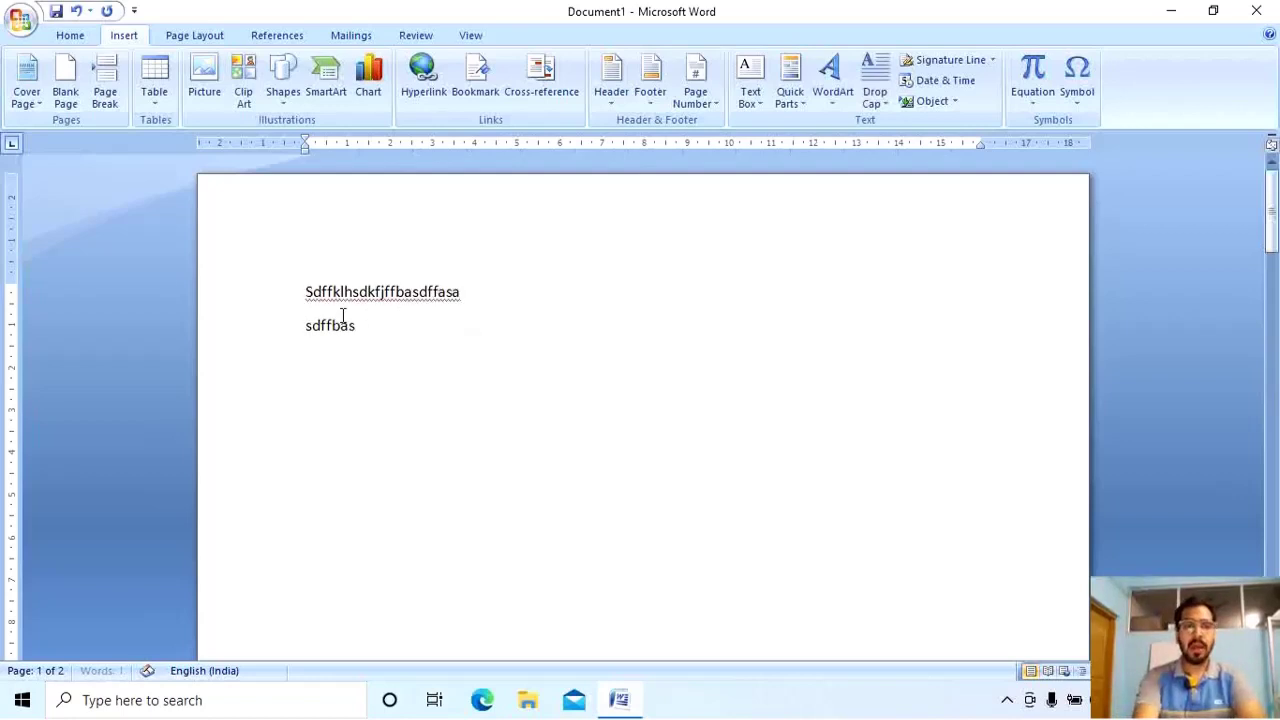
type("kfdfkasjdf'")
key("Return")
type("asdnfdlkasdf")
key("Return")
type("asnddfnas'df")
key("Return")
type("asafdfb")
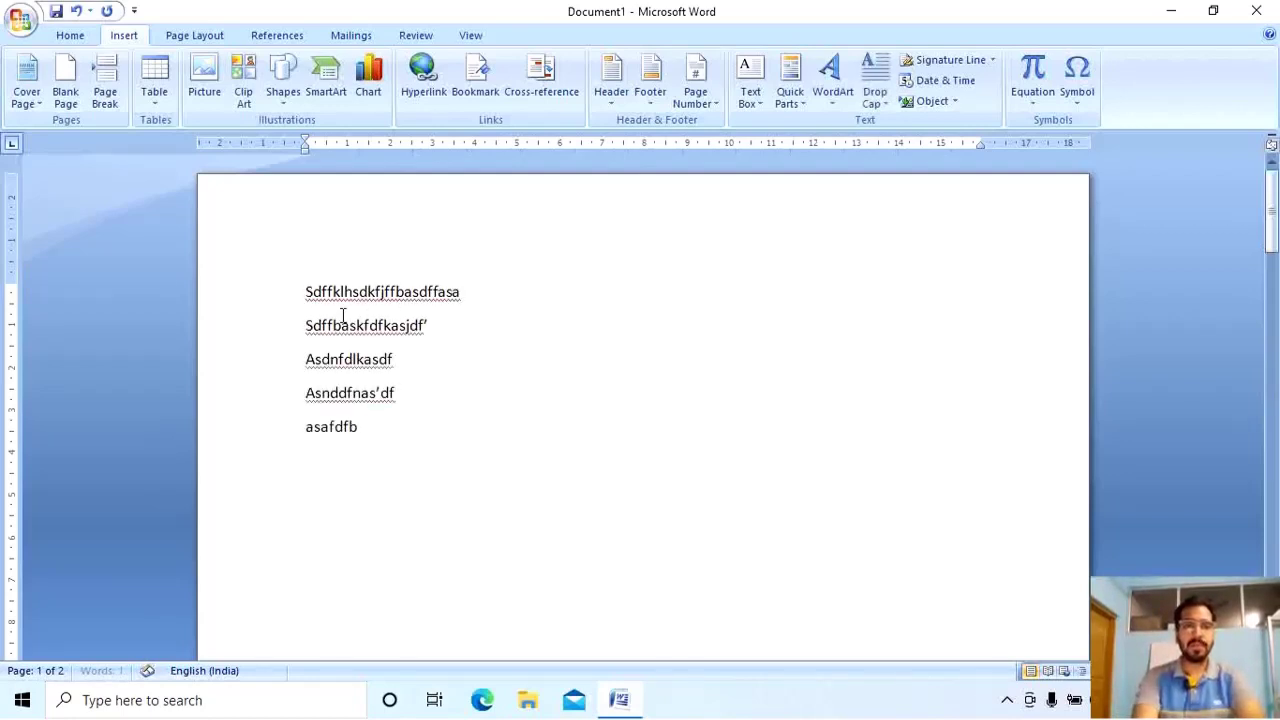
type("lkasafnk asadfdfdkasas")
key("Return")
type("dfkjs dfl assdfdf")
key("Return")
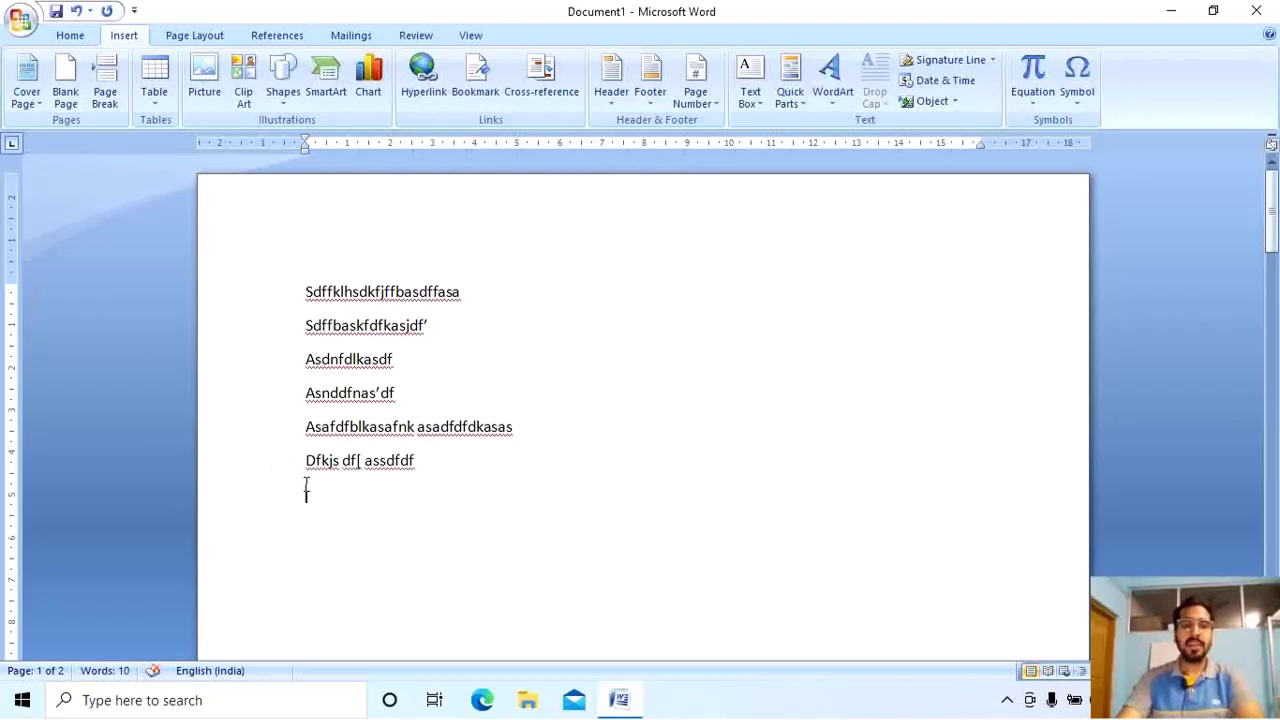
Type 'hi' below the text and push it onto a new page with Ctrl+Enter.
type("hi")
key("Return")
key("Return")
key("Return")
key("Return")
key("Return")
key("Return")
key("Return")
key("Return")
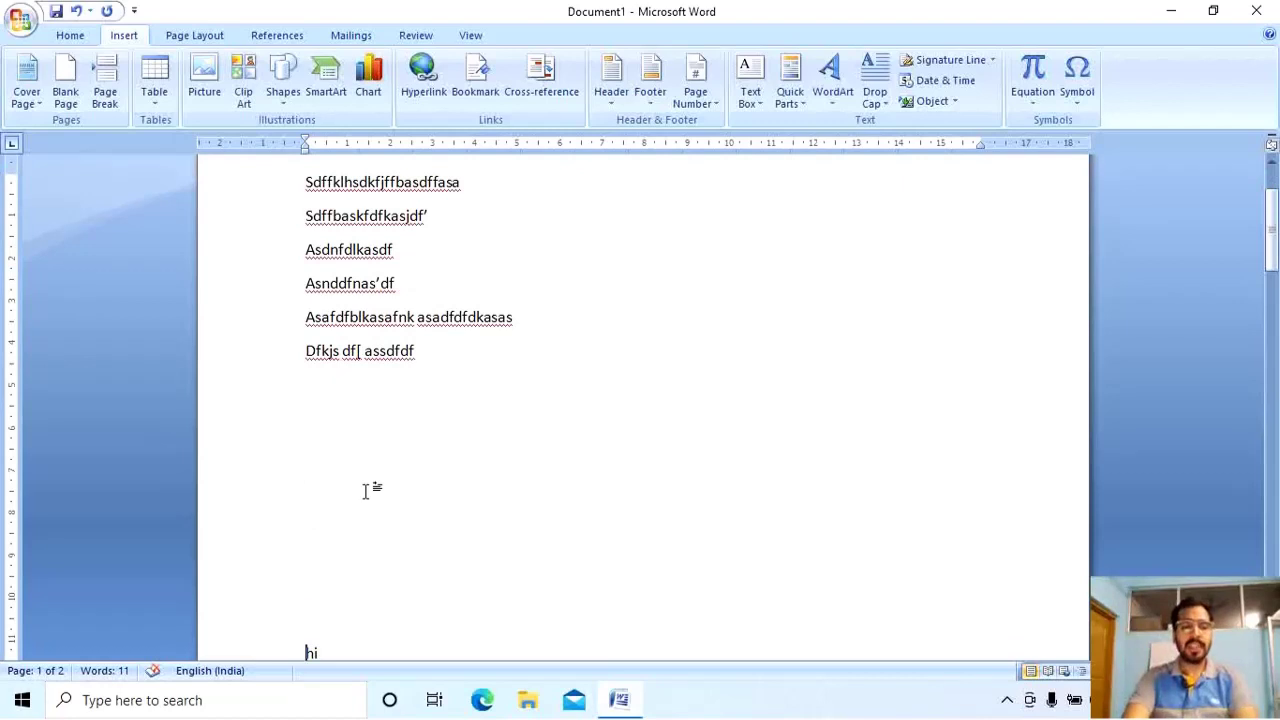
key("ctrl+Return")
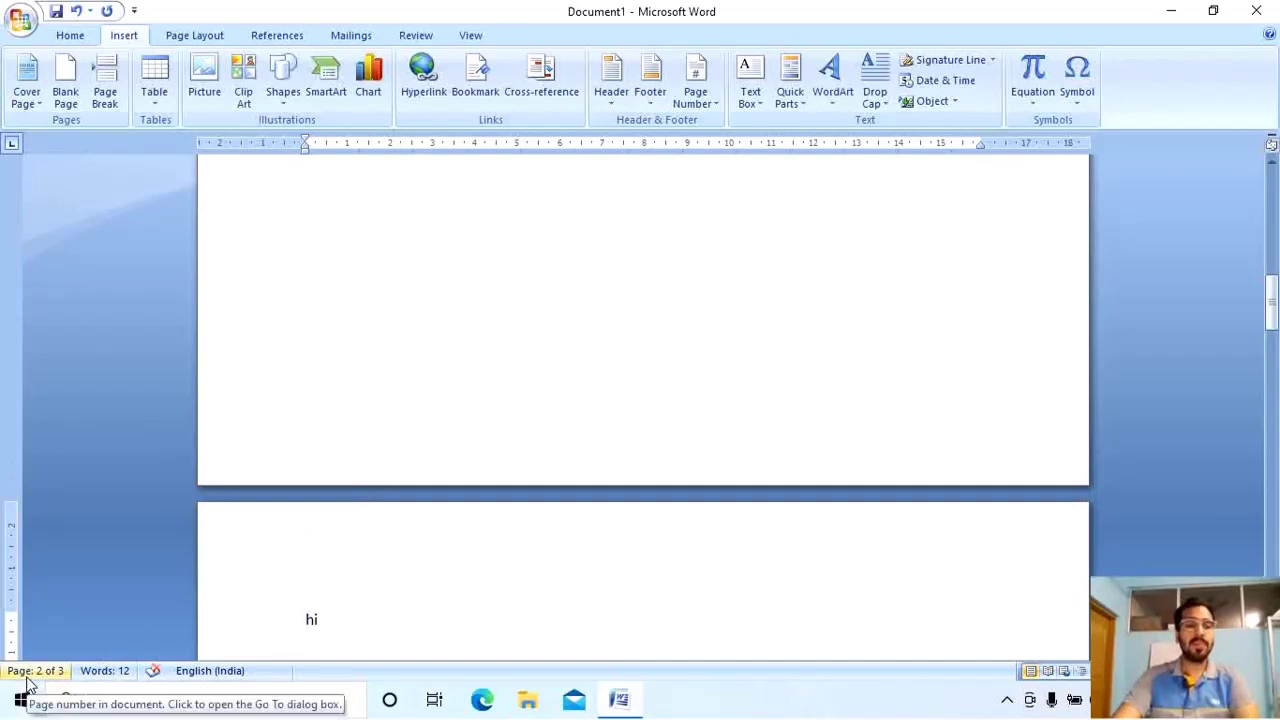
key("shift+Left")
scroll(351, 360, "up", 8)
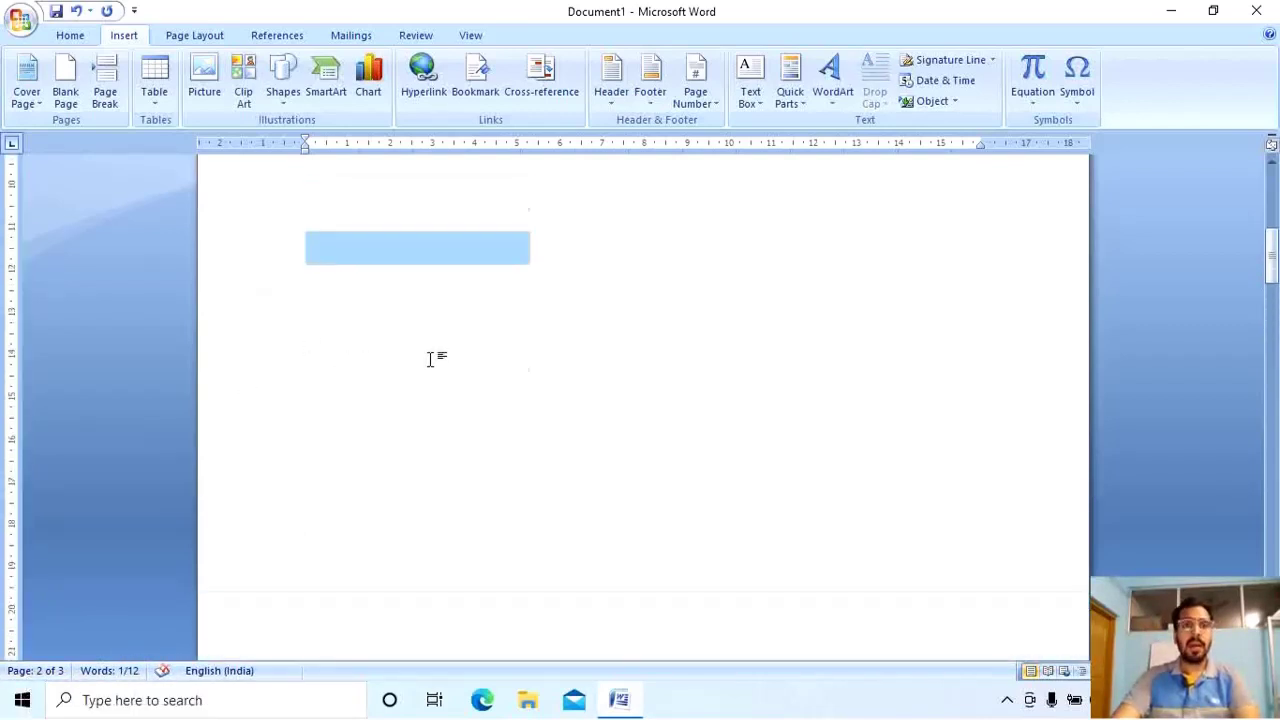
Select the fifth filler line and drag it to a new position.
scroll(430, 330, "up", 1)
left_click(423, 277)
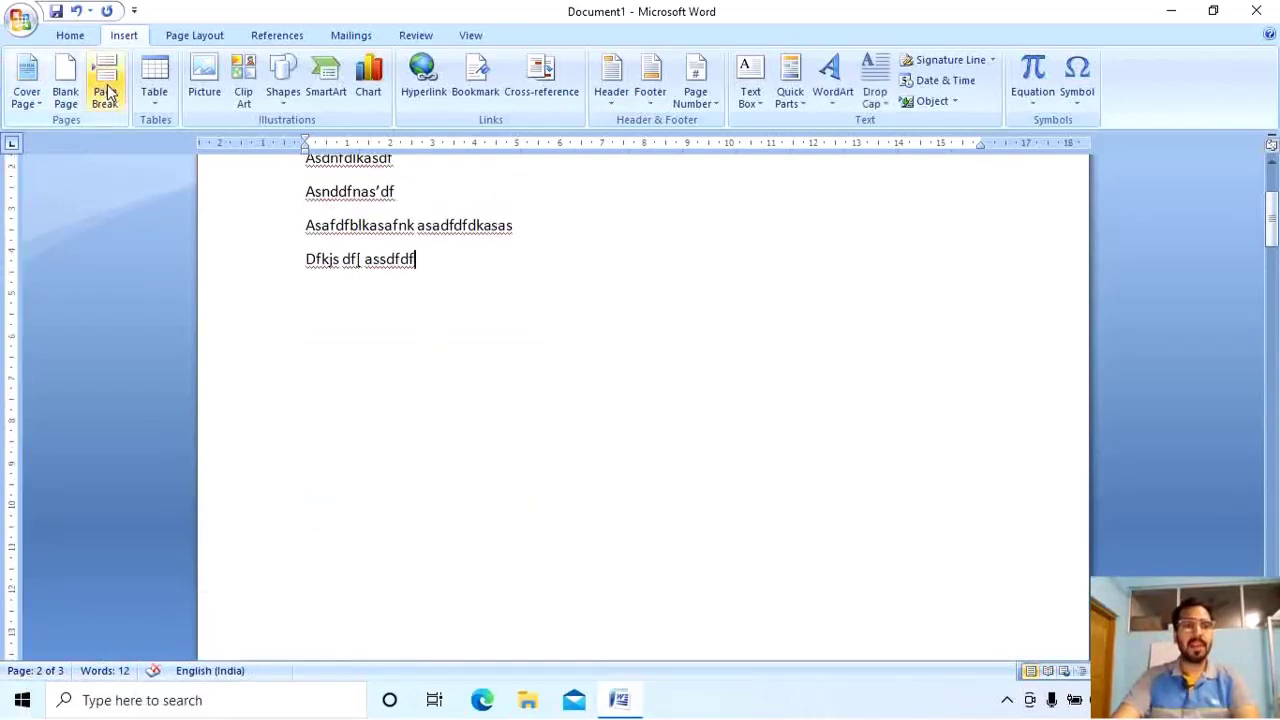
scroll(487, 255, "down", 1, "ctrl")
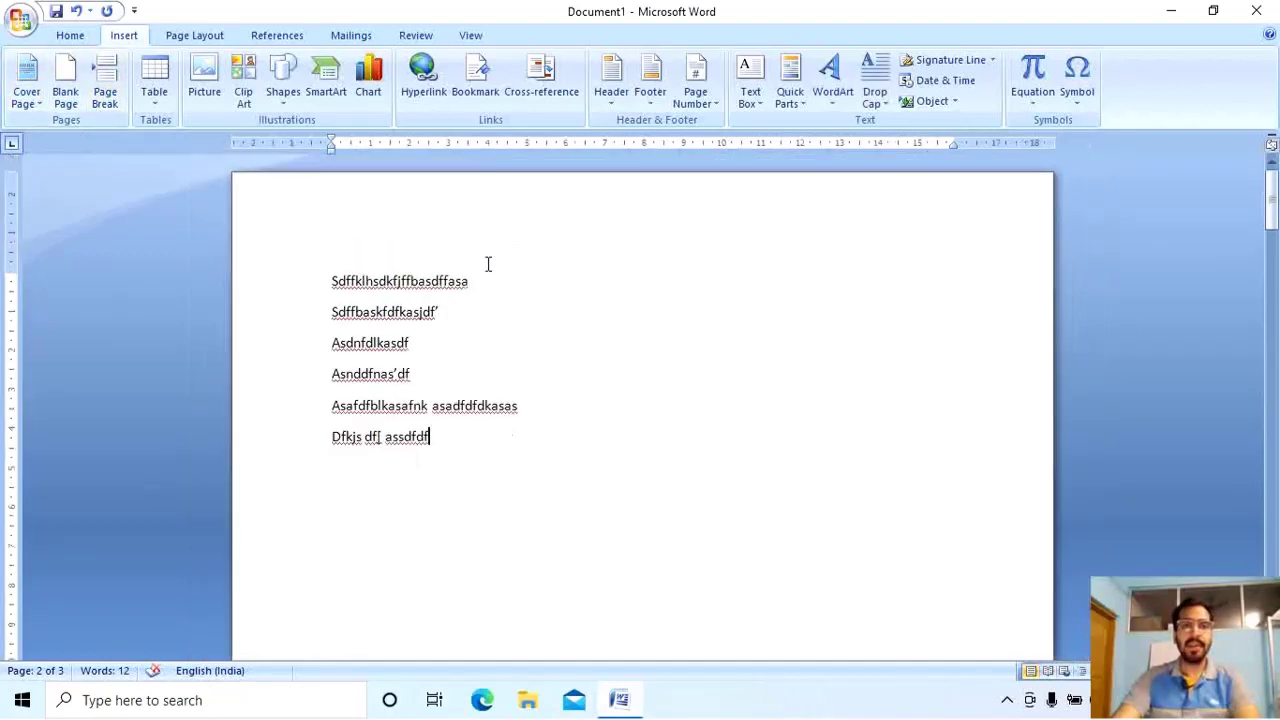
left_click_drag(556, 403, 329, 401)
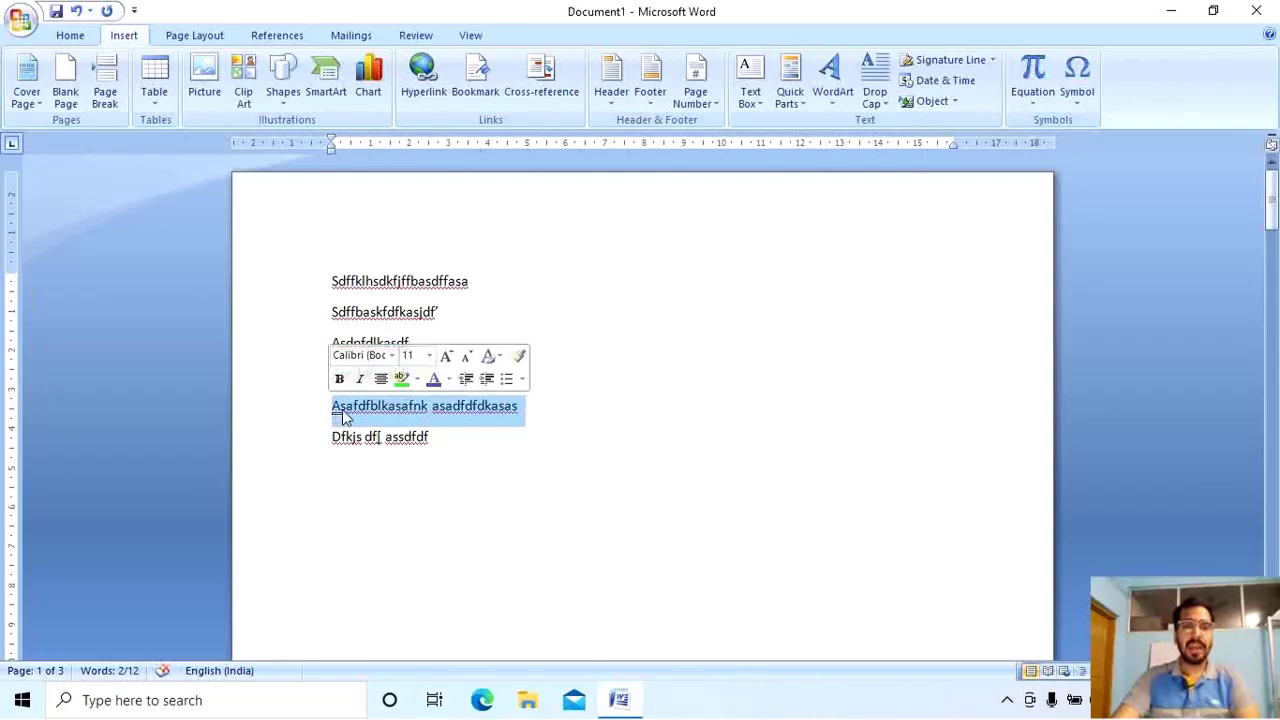
left_click_drag(355, 418, 333, 412)
Add a Page Break and a Ctrl+Enter break before the 'Dfkjs dfj assdfdf' line.
left_click(105, 92)
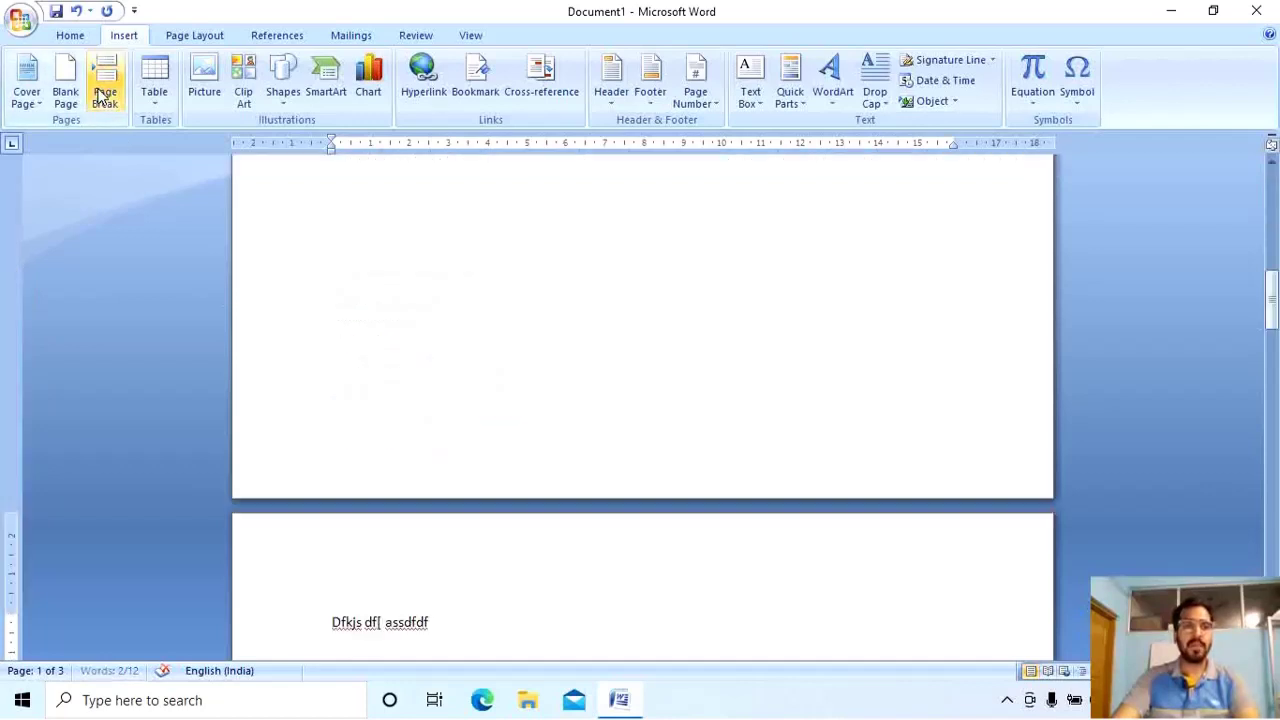
key("ctrl+Return")
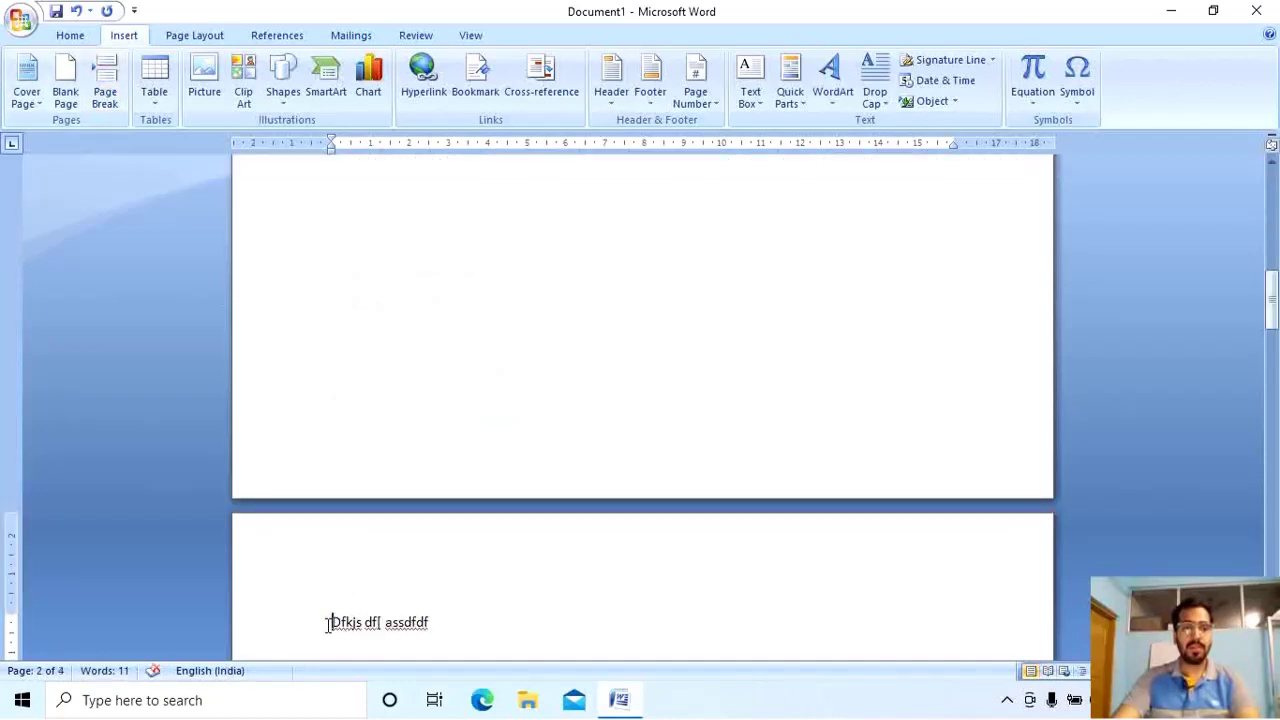
scroll(329, 623, "down", 3)
scroll(329, 623, "up", 6)
scroll(398, 446, "up", 5)
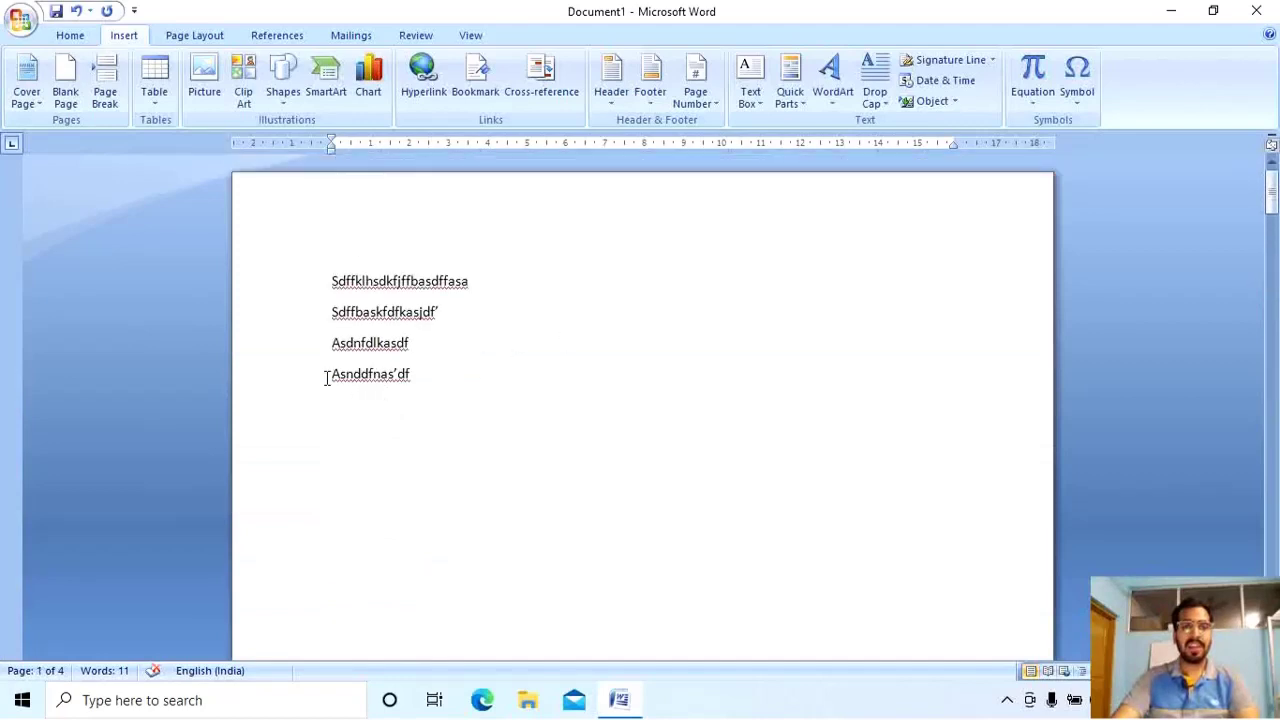
Delete the empty fourth page with two Backspaces, leaving three pages.
scroll(385, 452, "down", 20)
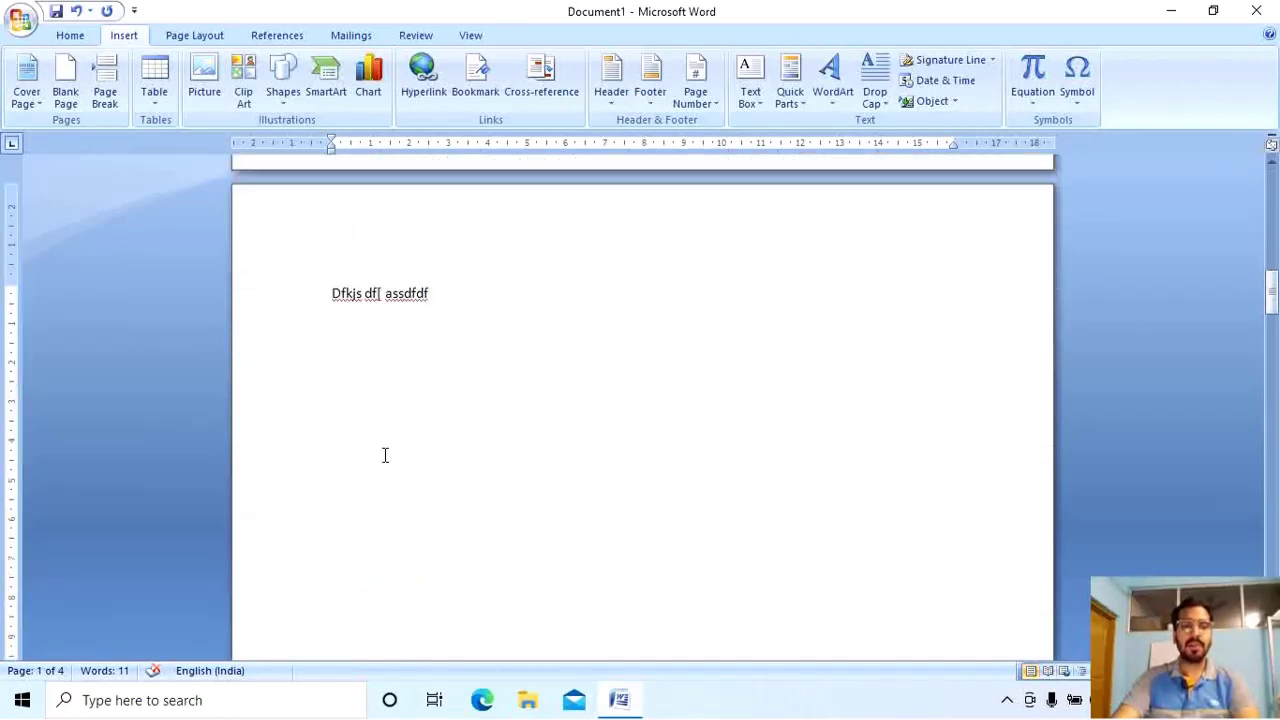
scroll(385, 455, "down", 4)
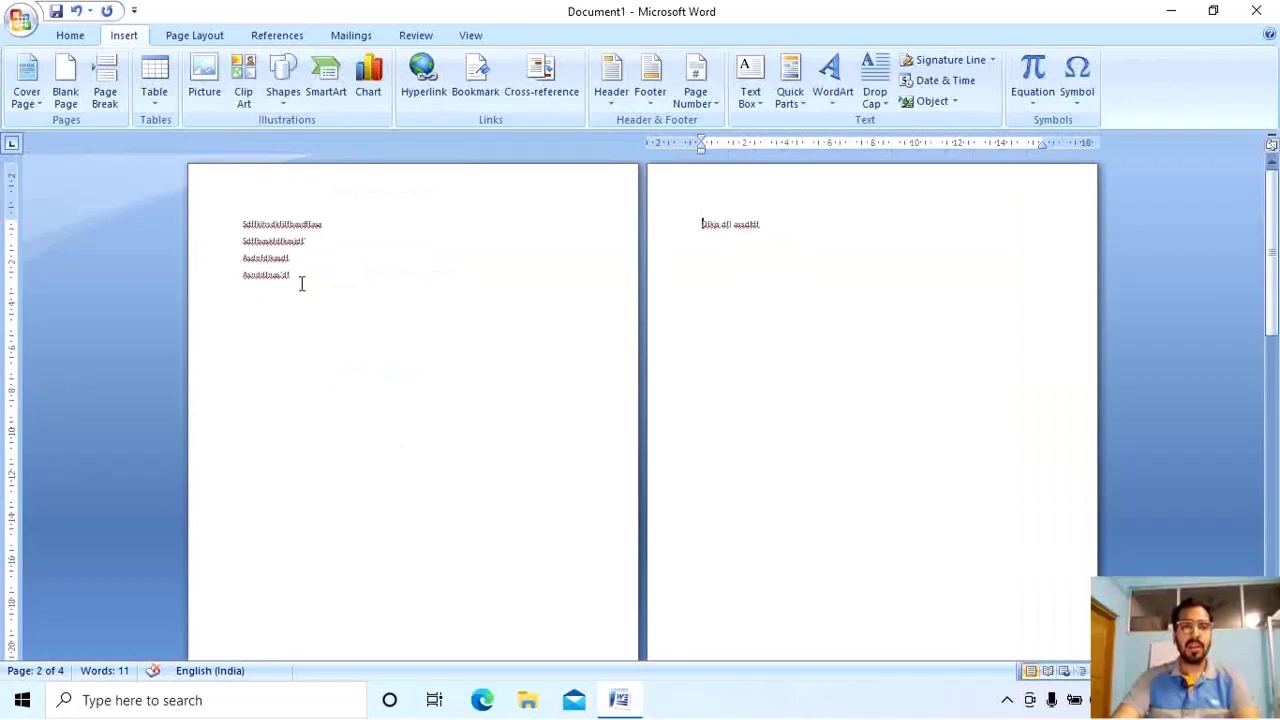
scroll(660, 417, "down", 5)
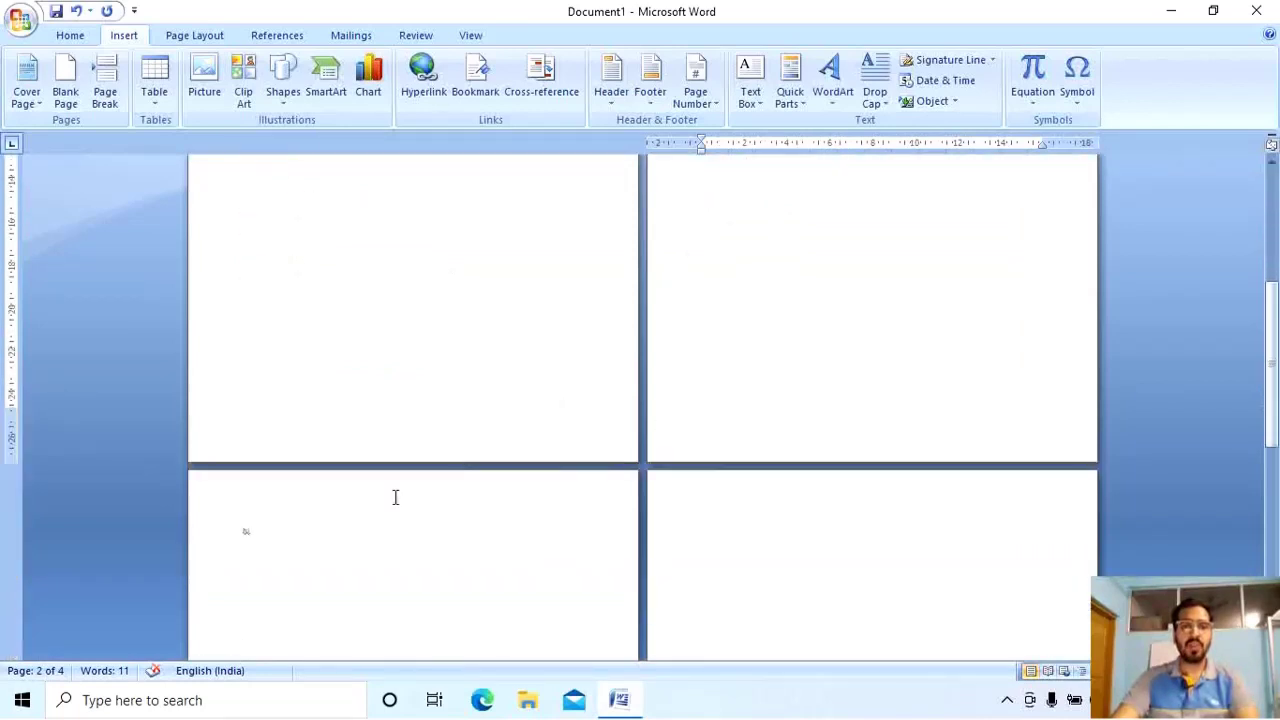
scroll(248, 545, "down", 3)
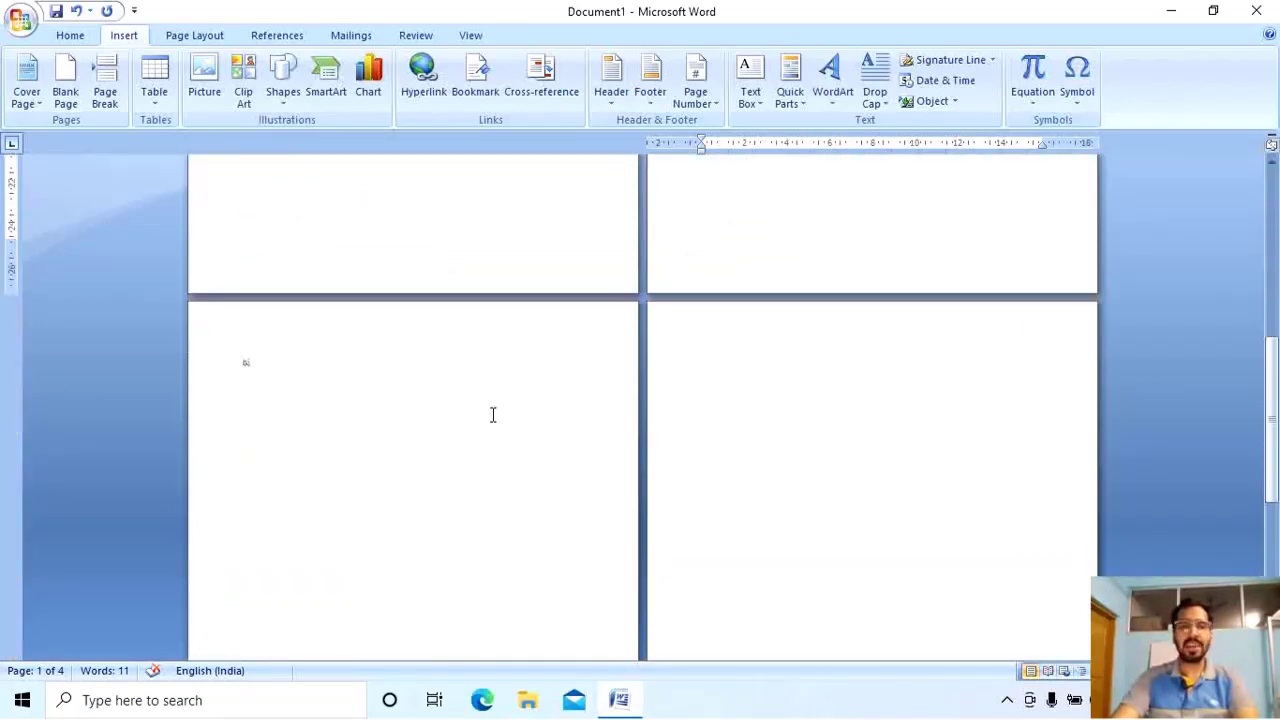
left_click(652, 400)
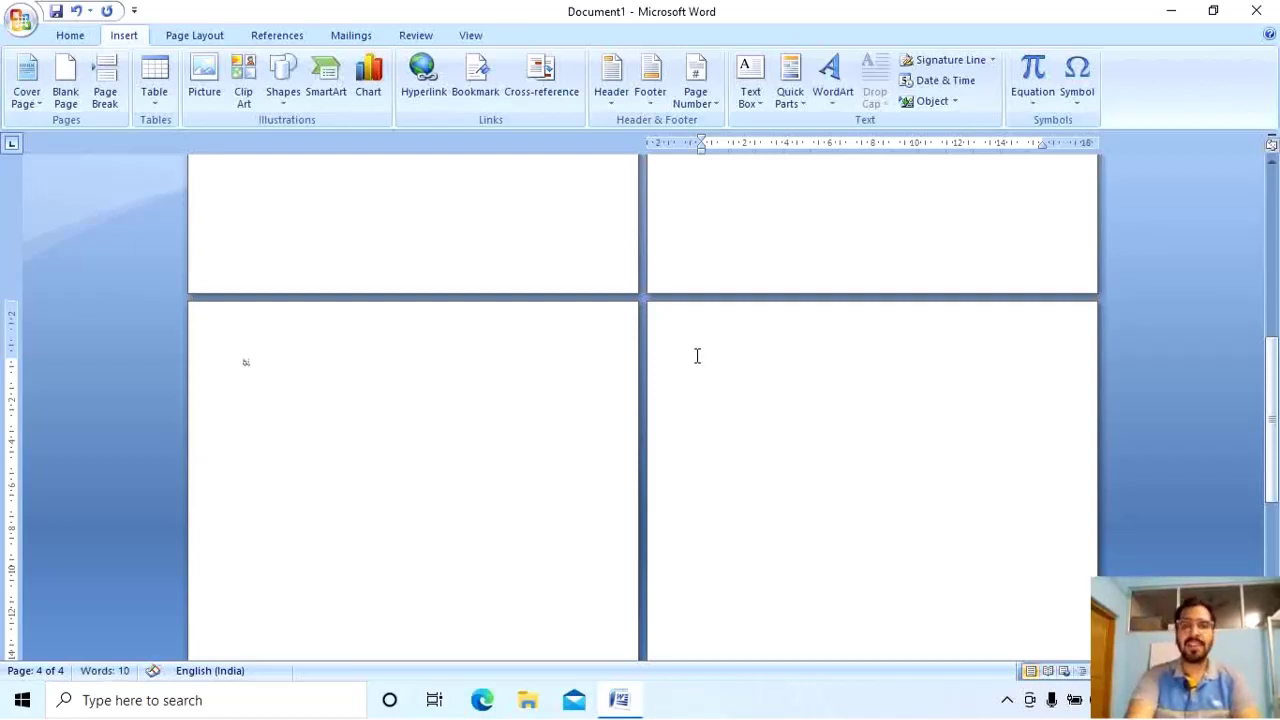
key("BackSpace")
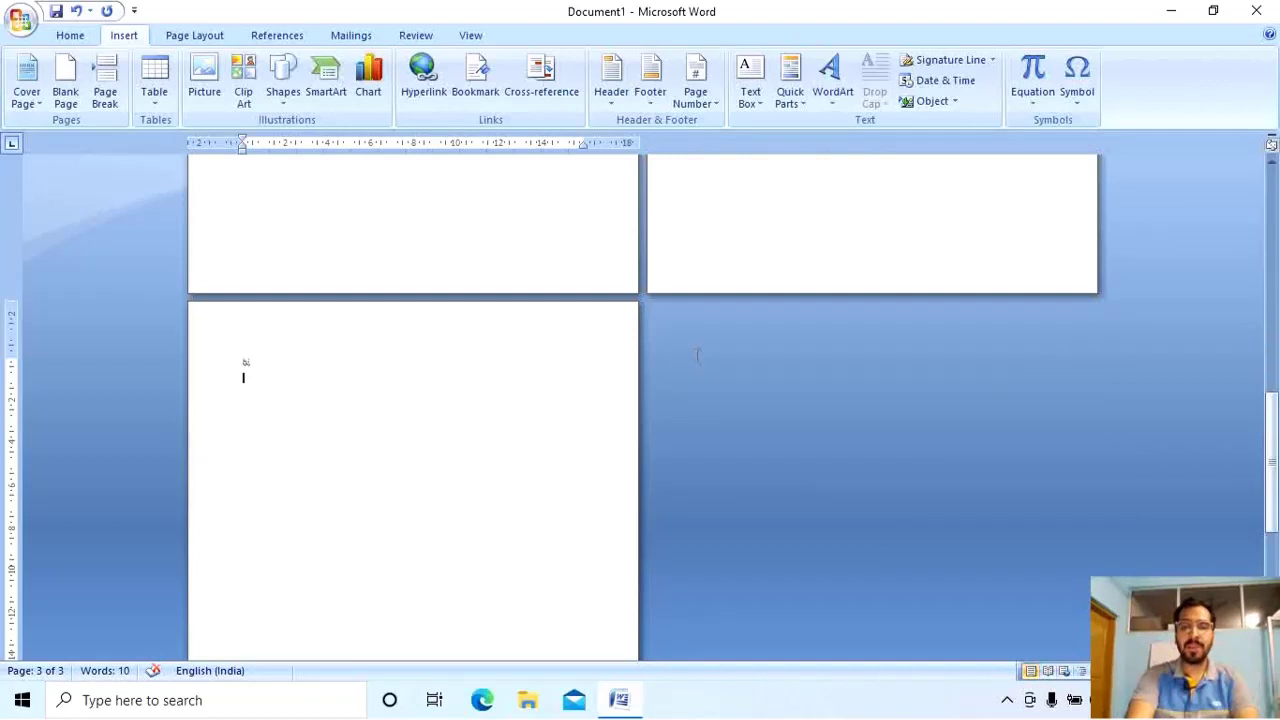
key("BackSpace")
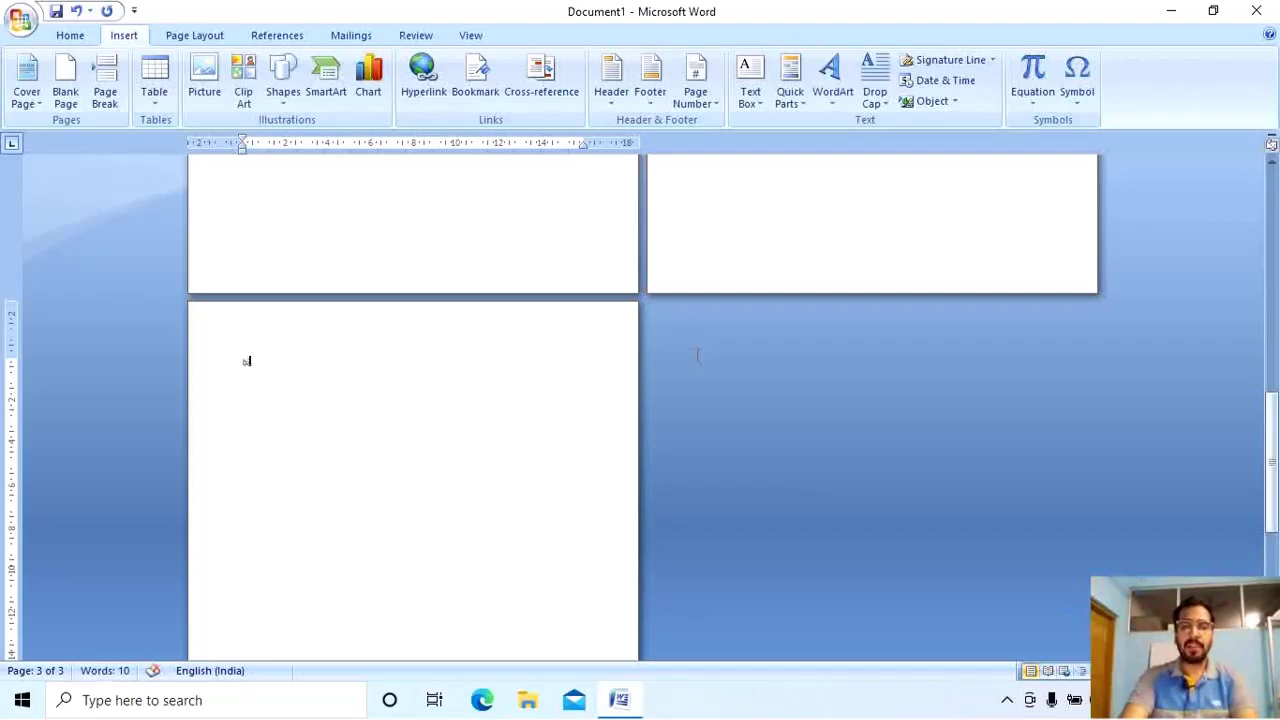
scroll(491, 420, "up", 4, "ctrl")
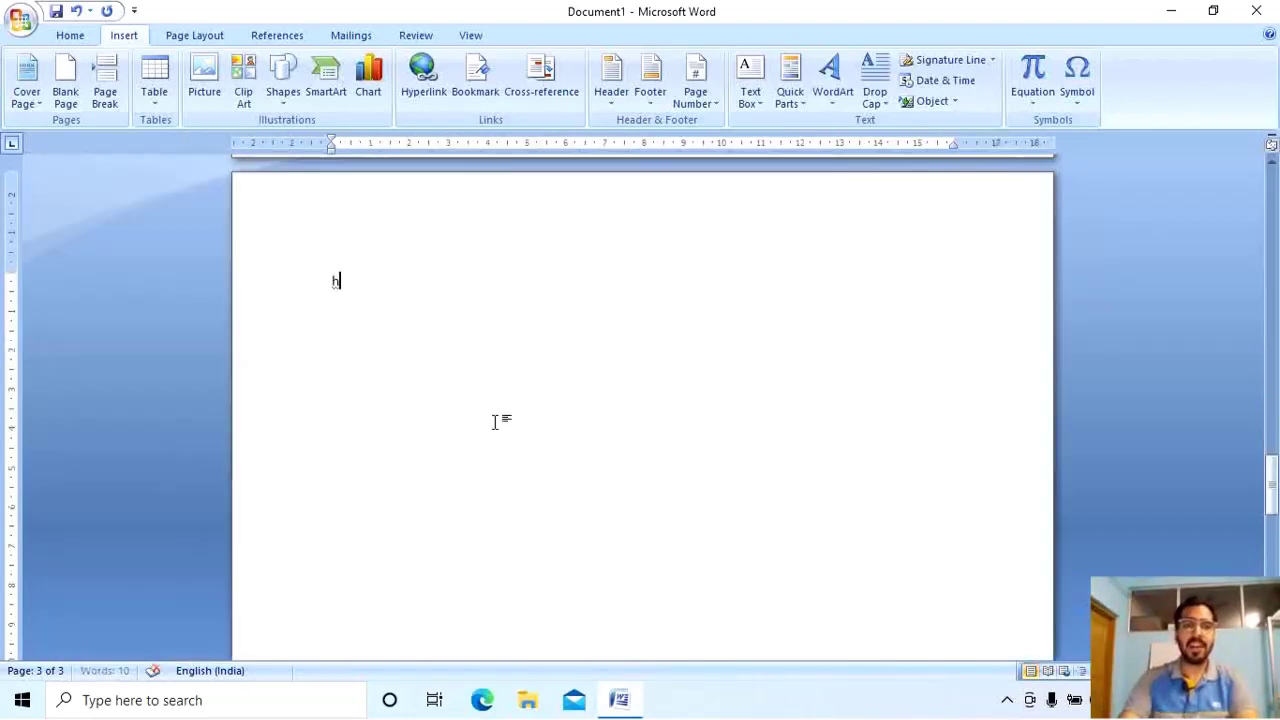
Remove the breaks above 'hi' so it sits directly under the Dfkjs line.
type("i")
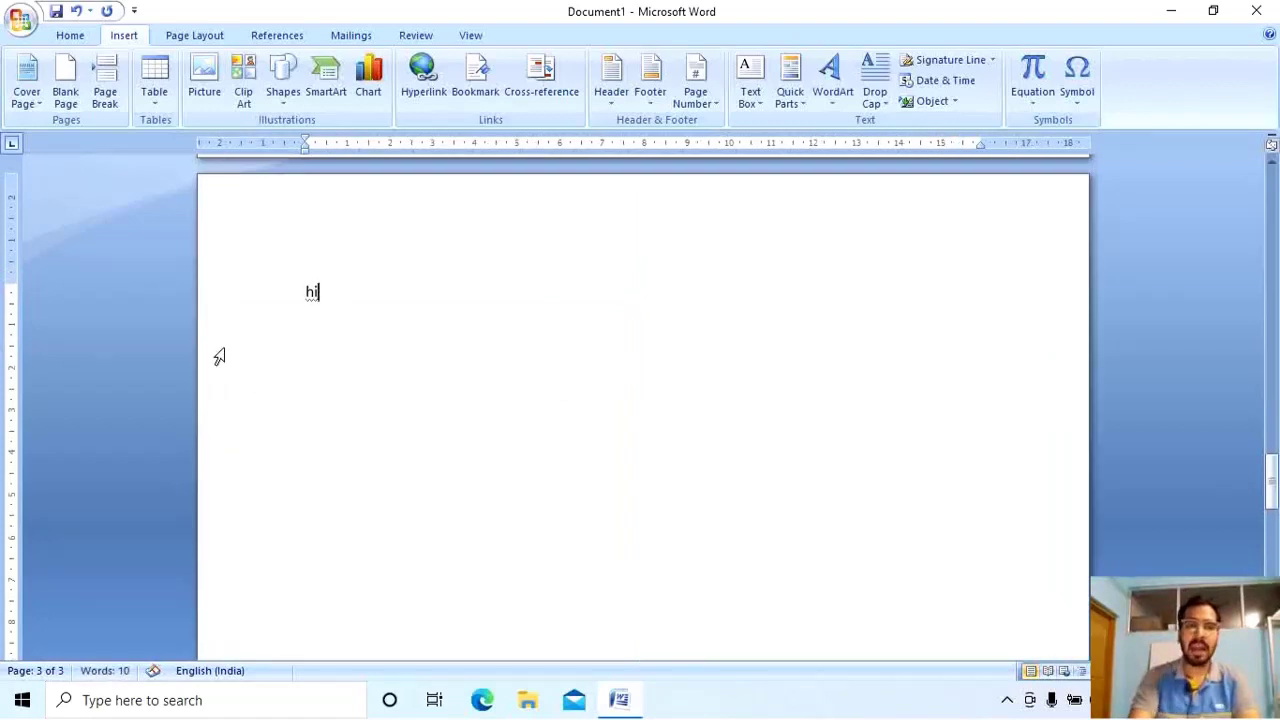
key("Home")
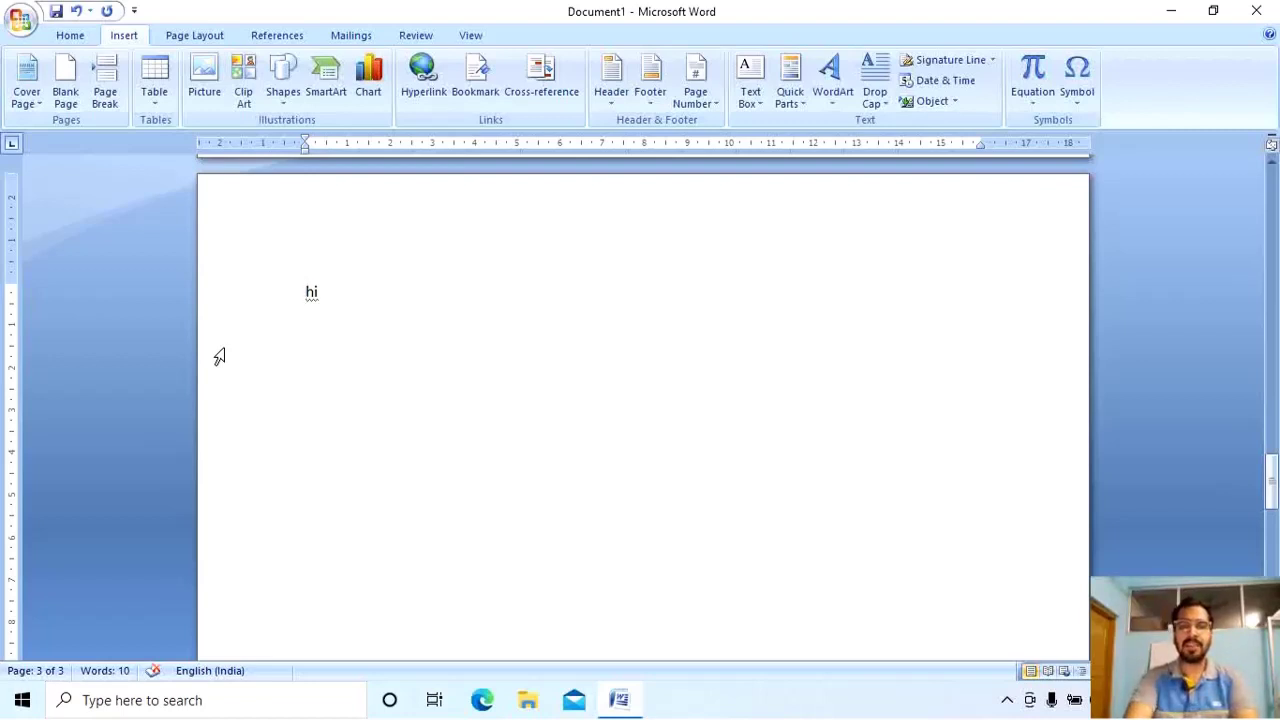
key("BackSpace")
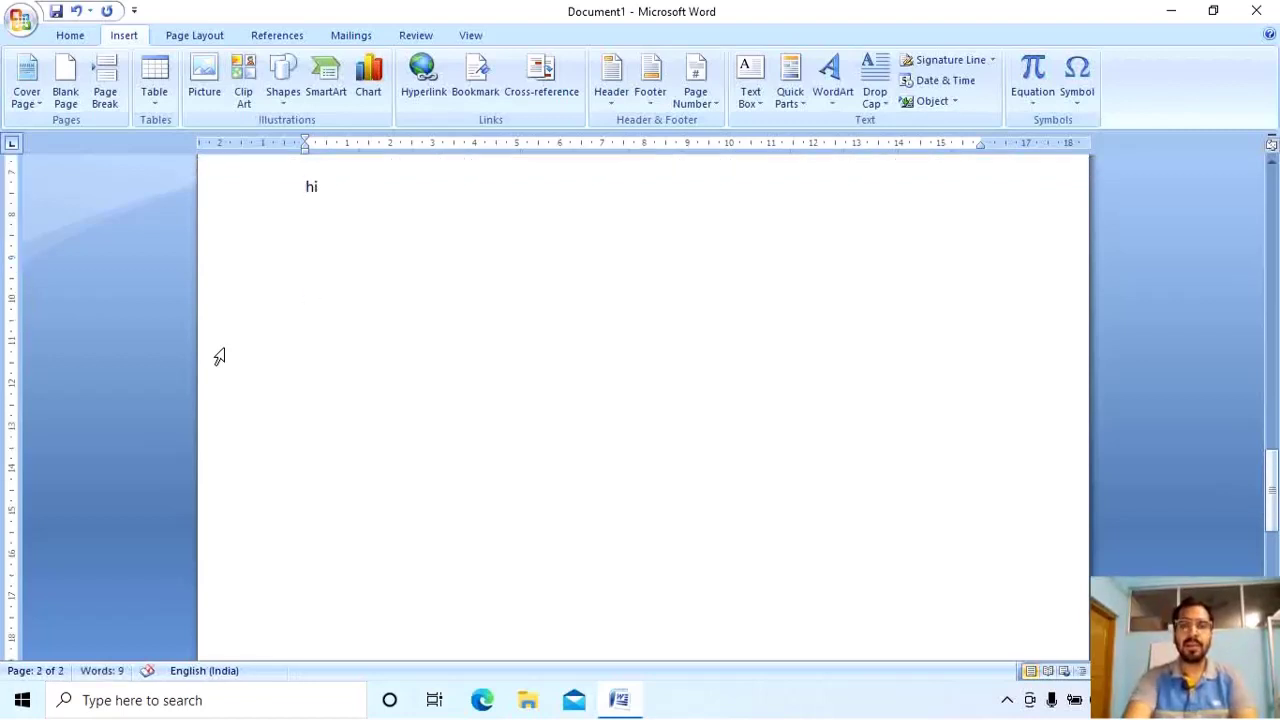
scroll(273, 369, "down", 3)
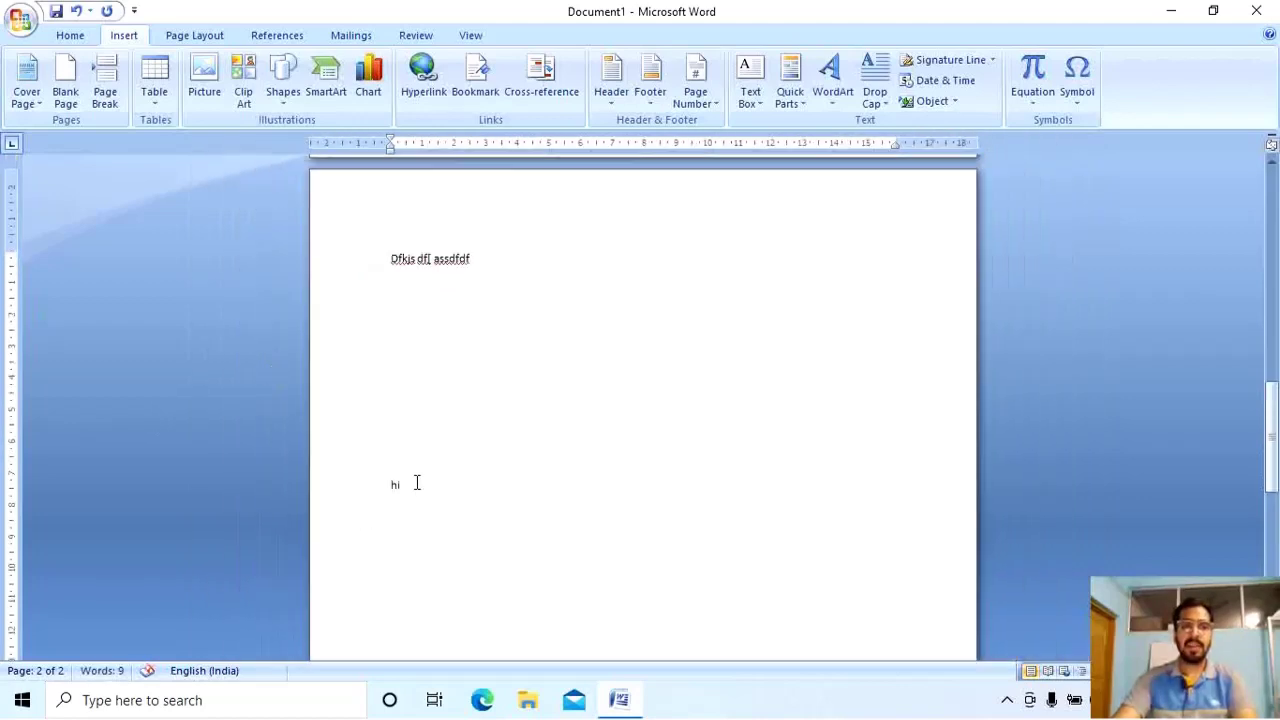
key("BackSpace")
key("BackSpace")
key("BackSpace")
key("BackSpace")
key("BackSpace")
key("BackSpace")
key("BackSpace")
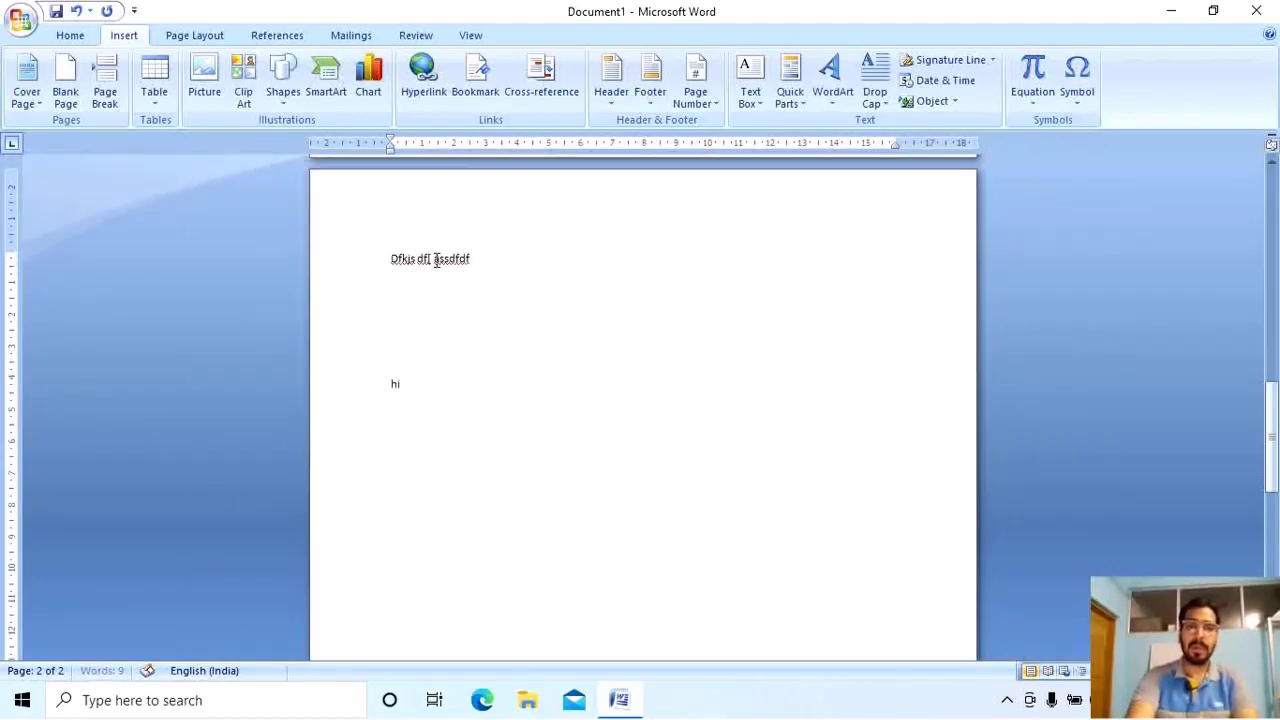
key("BackSpace")
key("BackSpace")
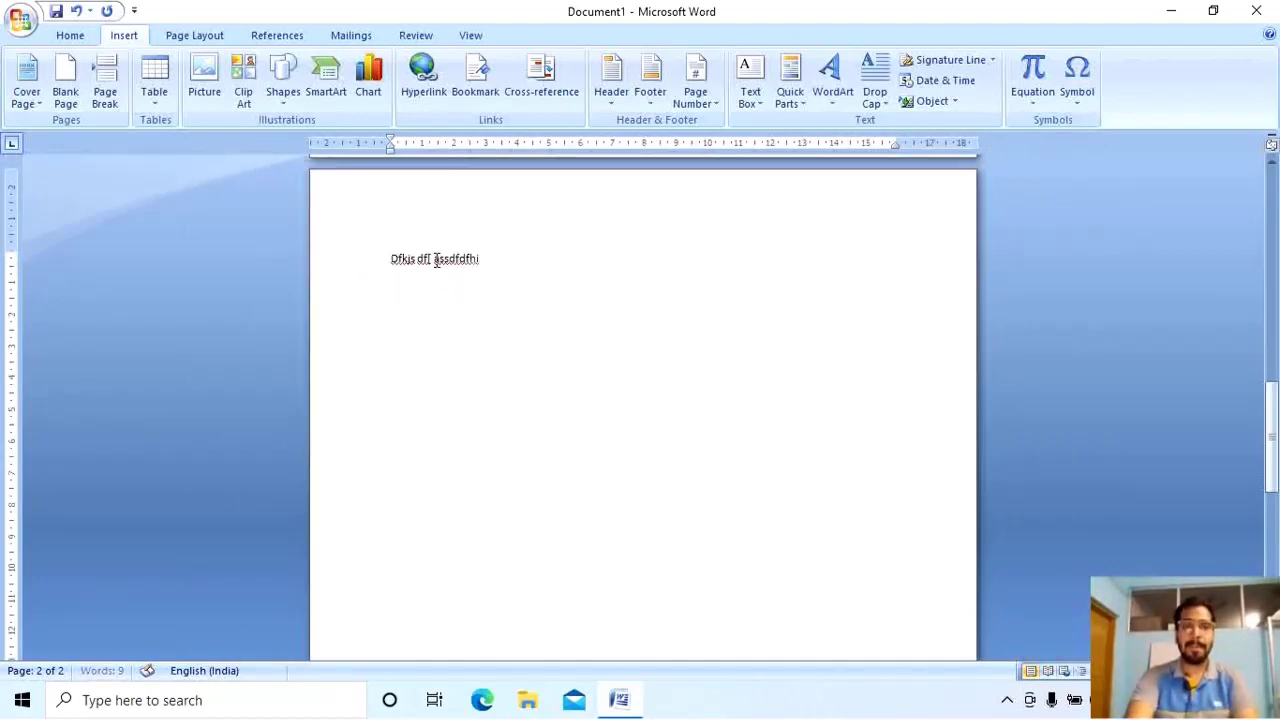
key("Return")
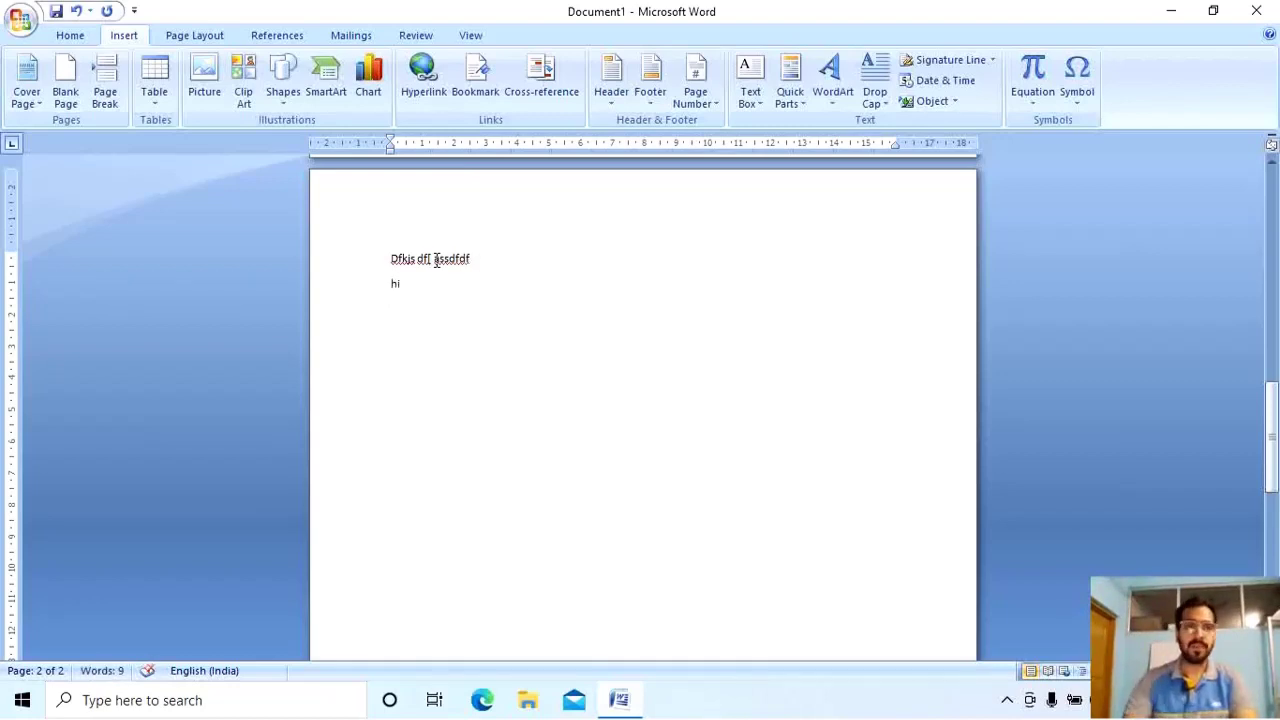
Add an empty line after 'Asnddfnas'df'.
scroll(405, 264, "down", 3)
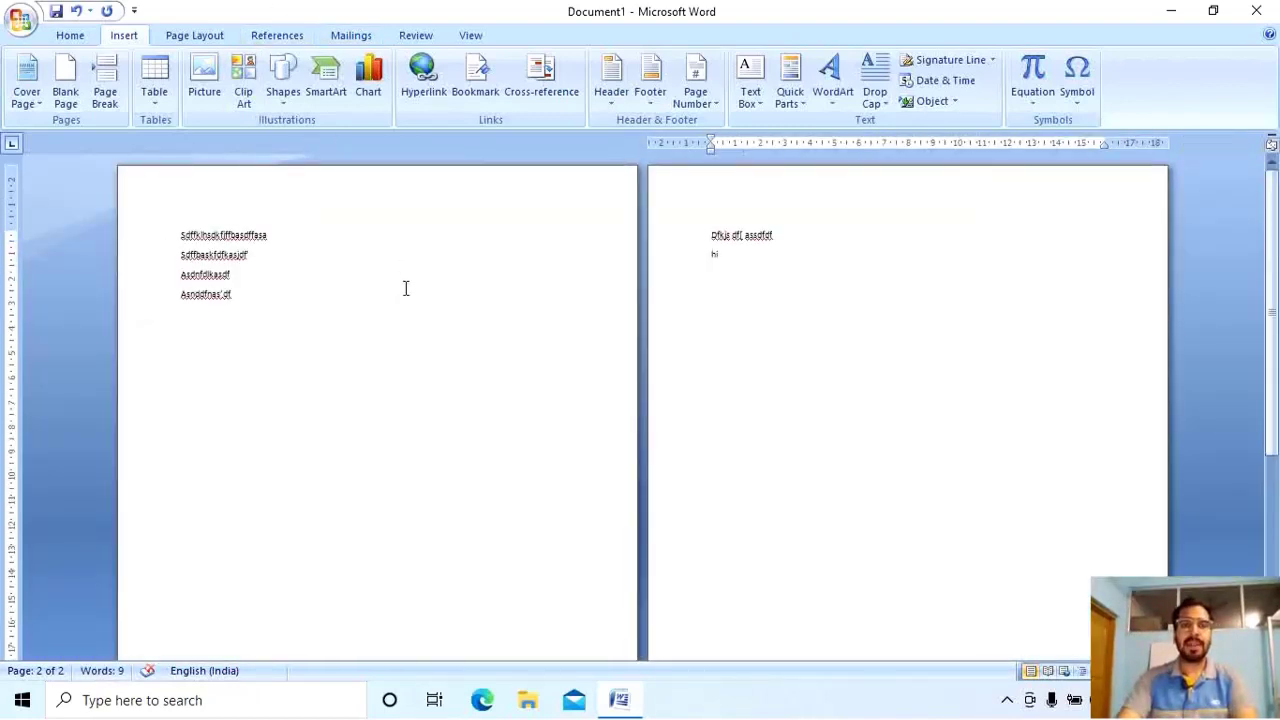
left_click(405, 290)
scroll(403, 350, "up", 3)
key("Return")
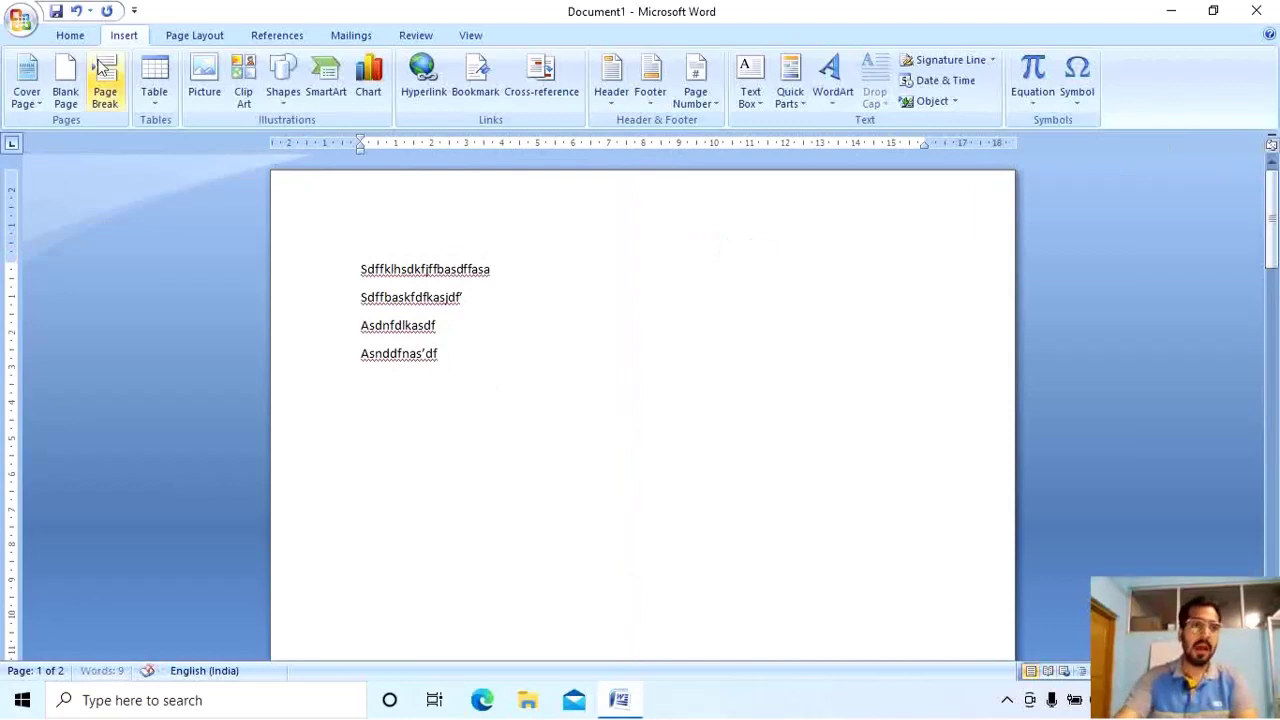
Insert an empty table with 3 columns and 10 rows below the text.
left_click(156, 105)
left_click(200, 290)
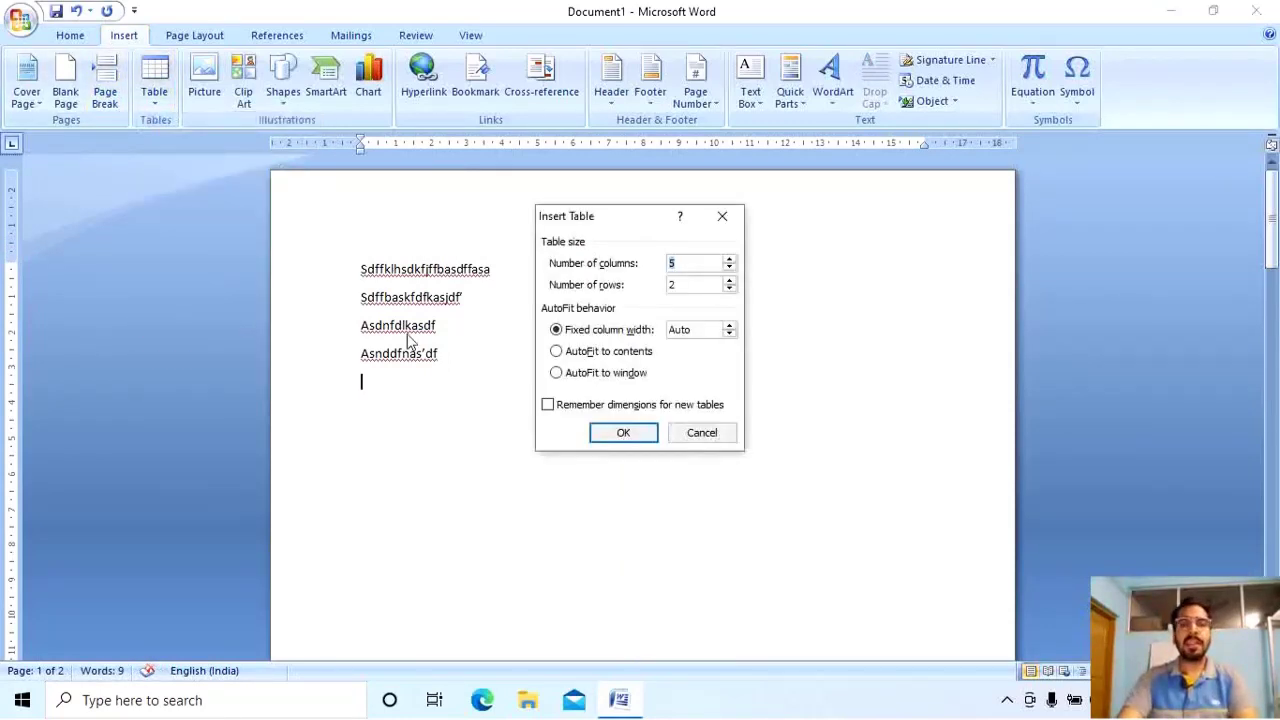
left_click_drag(548, 222, 494, 300)
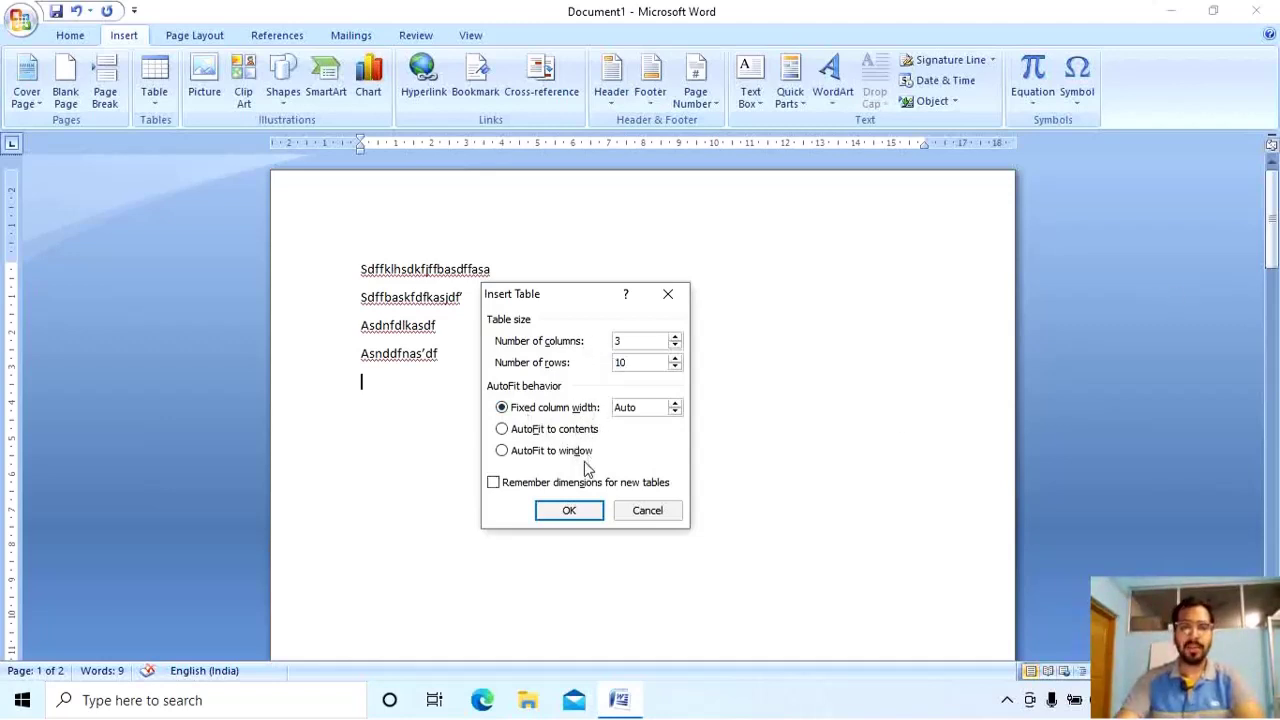
left_click(578, 512)
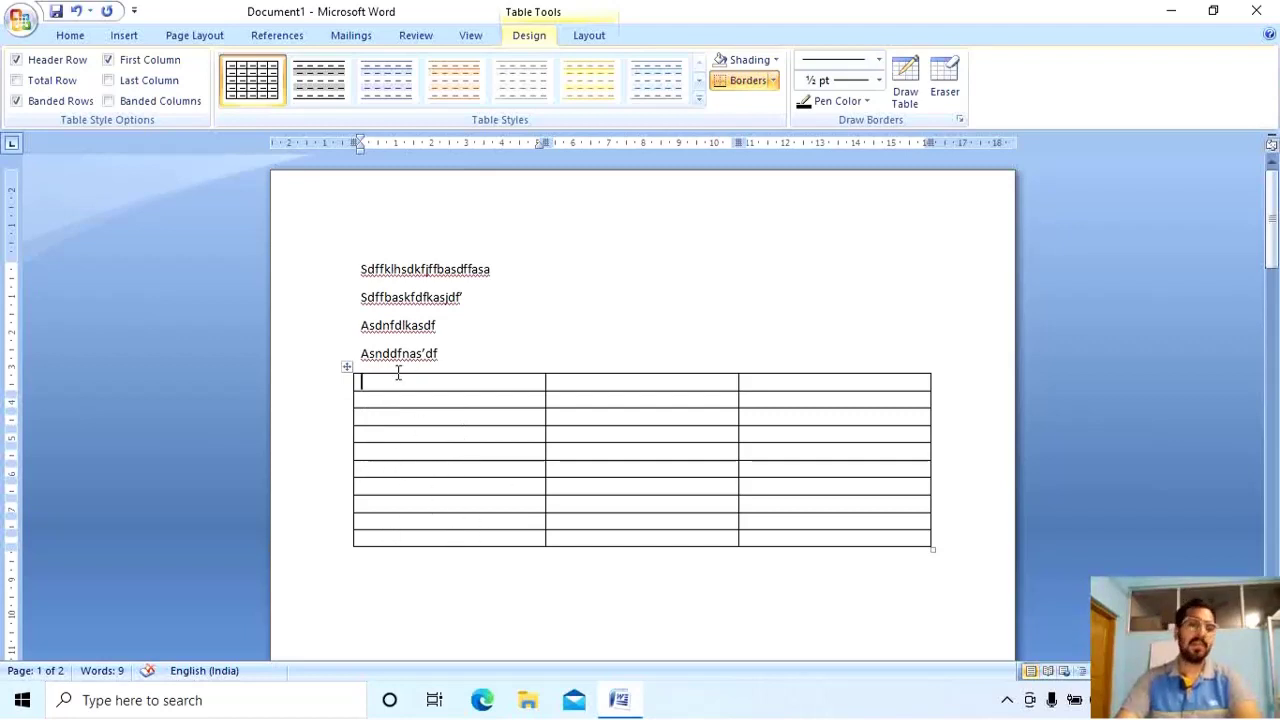
Enter 1 in the first cell, undoing stray numbers typed down the first column.
type("1")
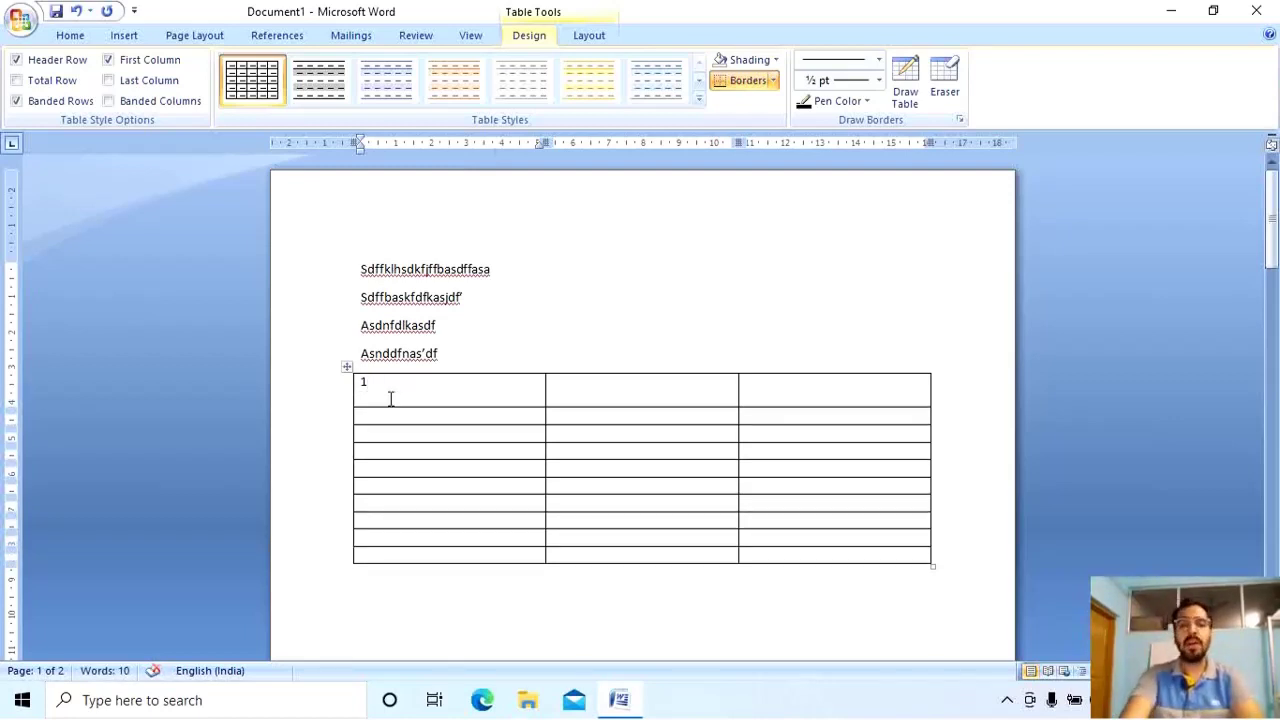
key("BackSpace")
key("Tab")
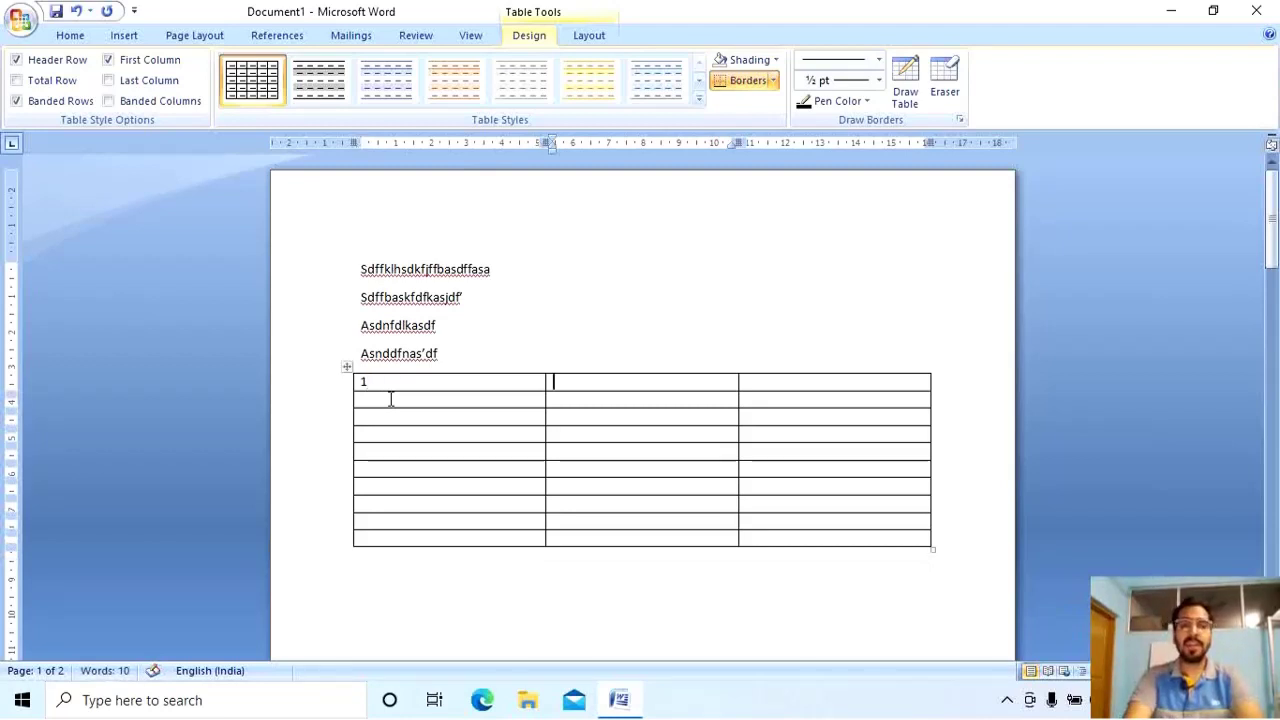
key("Tab")
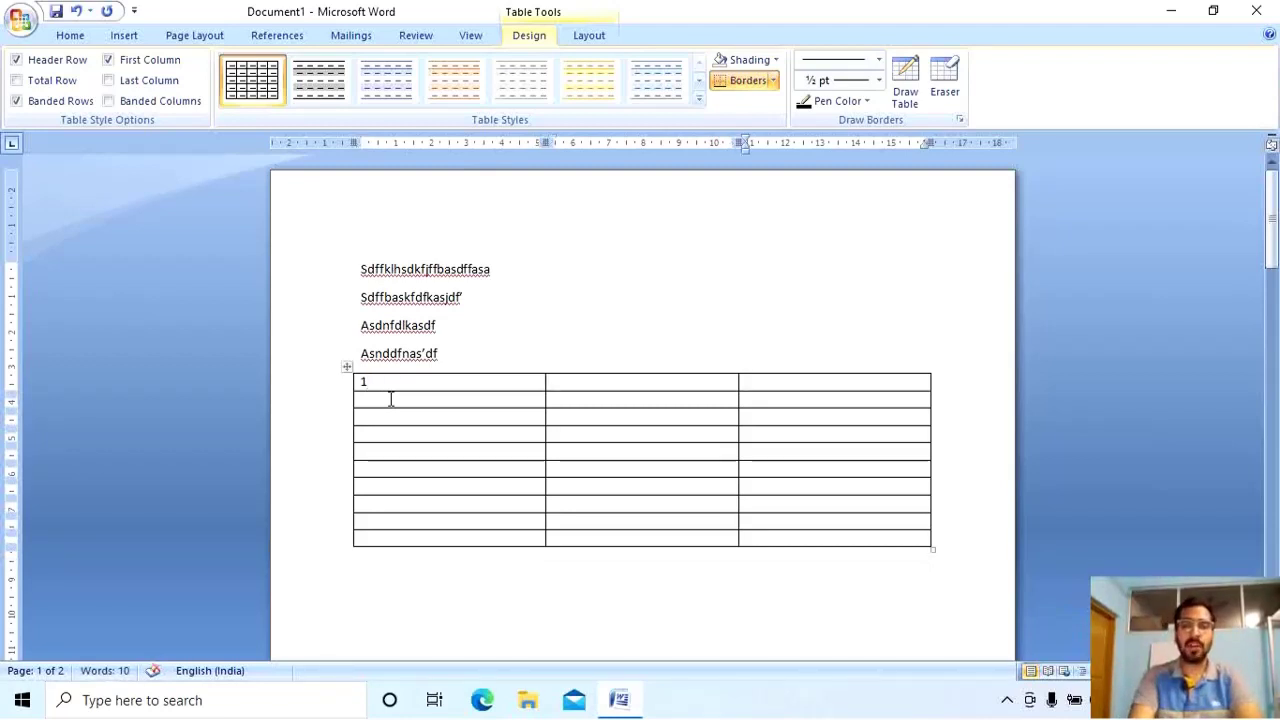
key("Tab")
type("2")
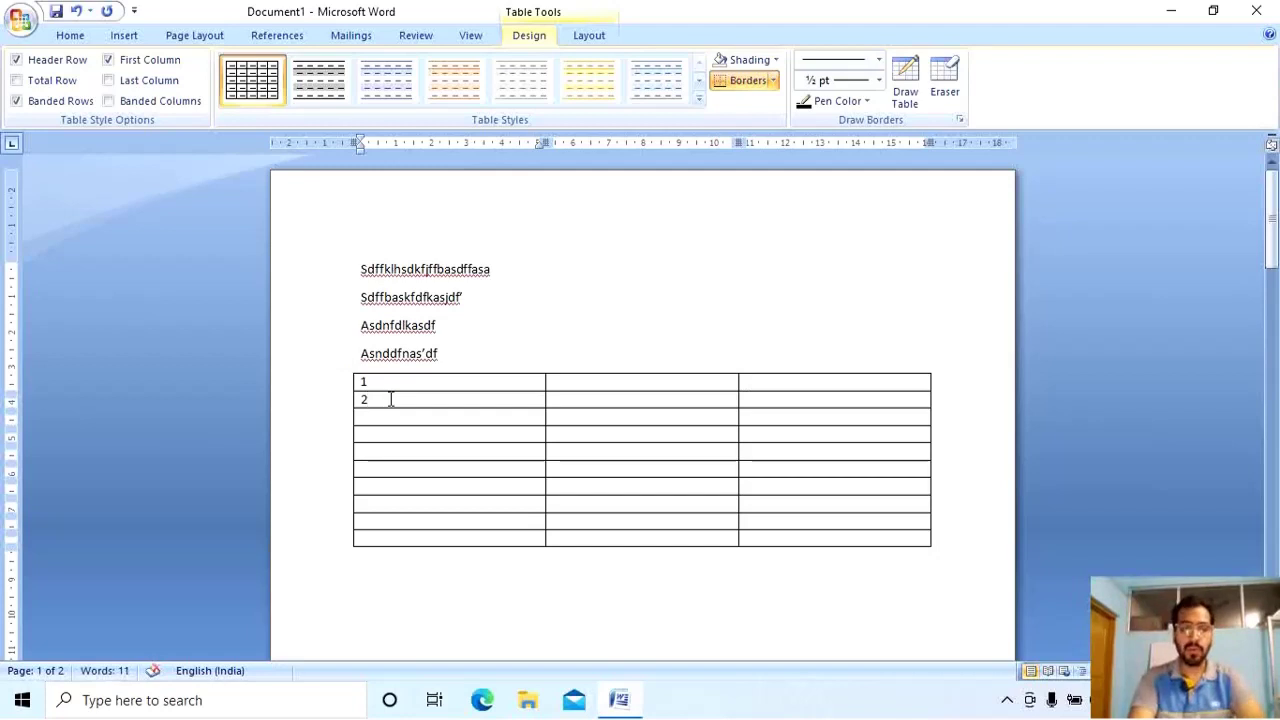
key("Tab")
key("Tab")
key("Tab")
type("2")
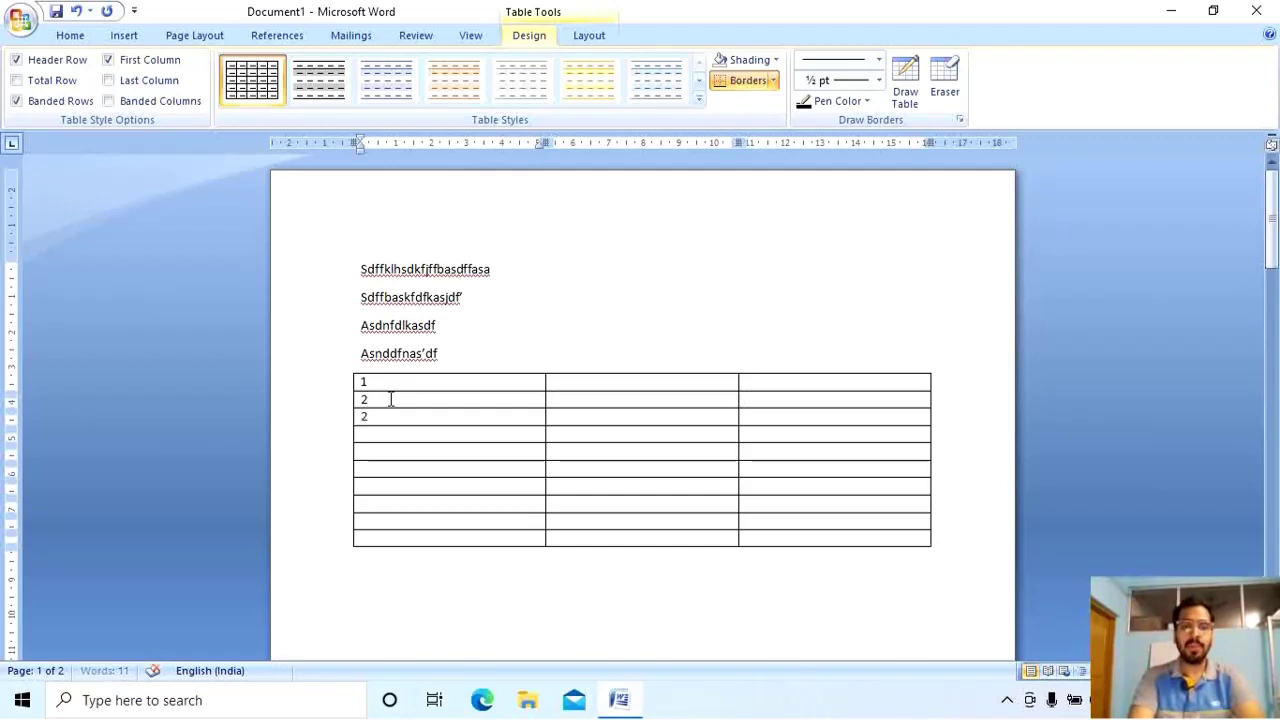
key("BackSpace")
type("3")
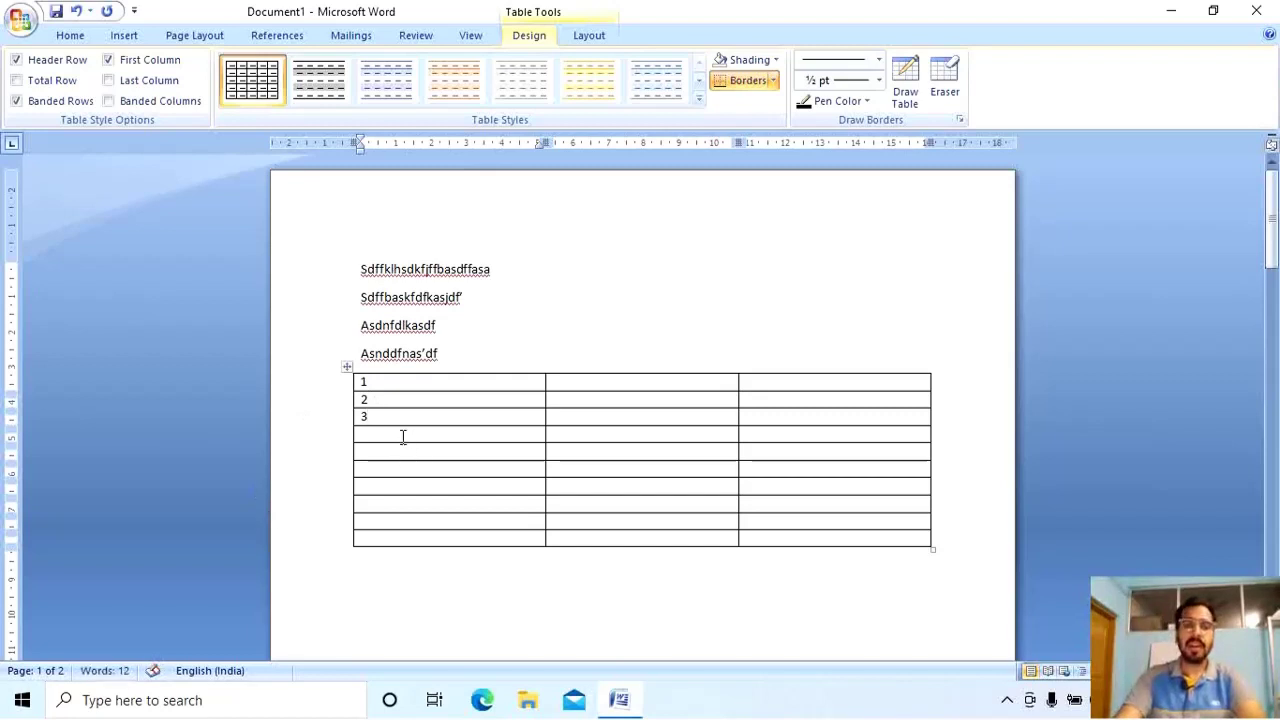
type("4")
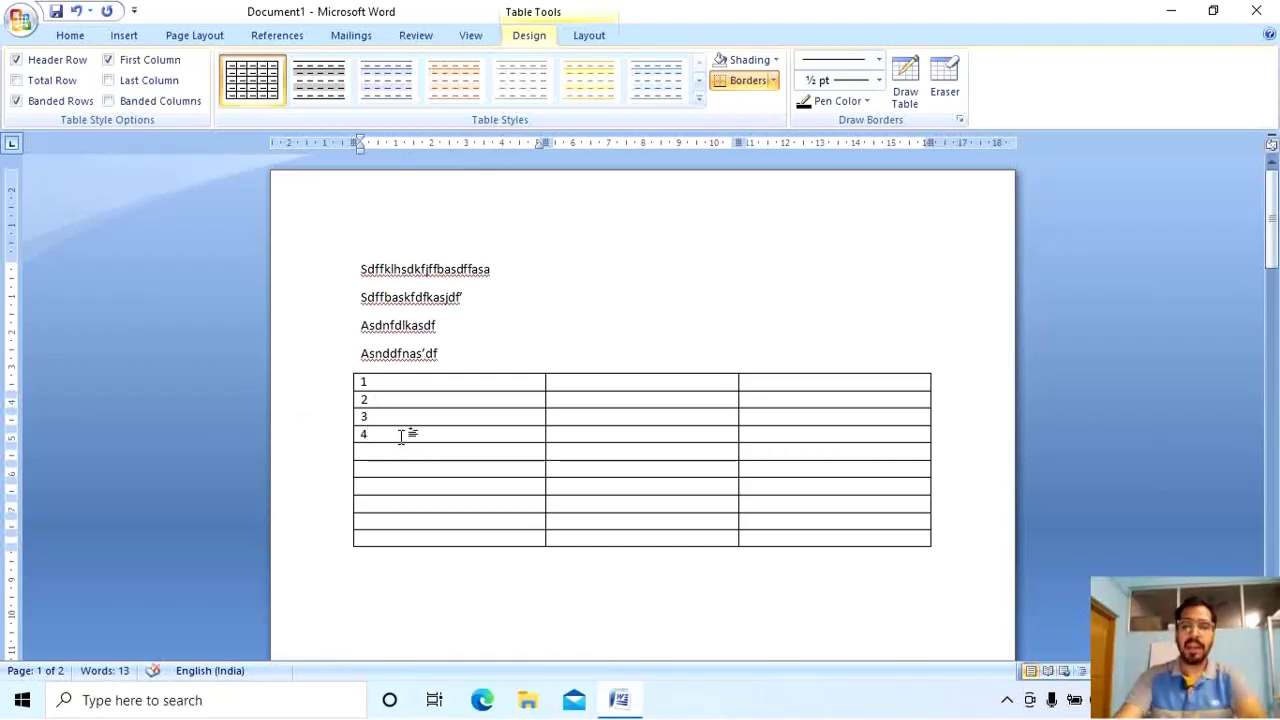
key("ctrl+z")
key("ctrl+z")
key("ctrl+z")
key("ctrl+z")
key("ctrl+z")
Fill row 1 with 2021 and 'Covid -', and row 2 with 2, 2022, 'No covid -19'.
left_click(590, 383)
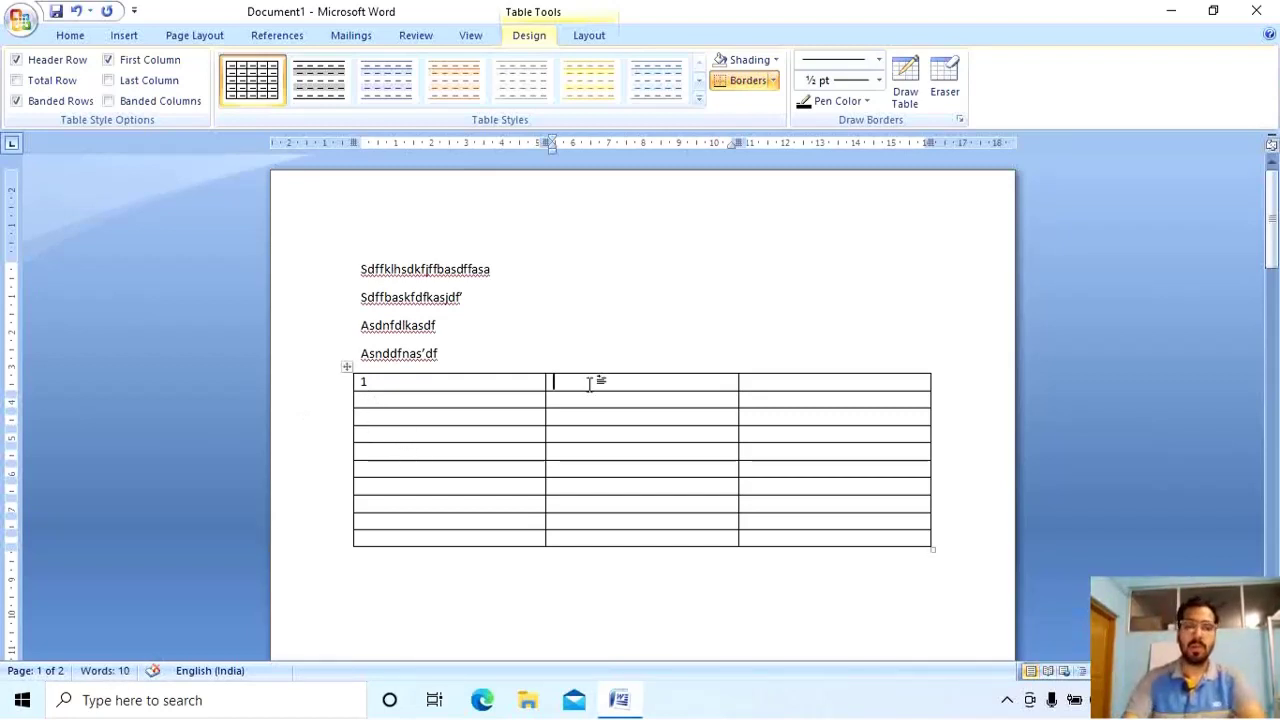
type("2021")
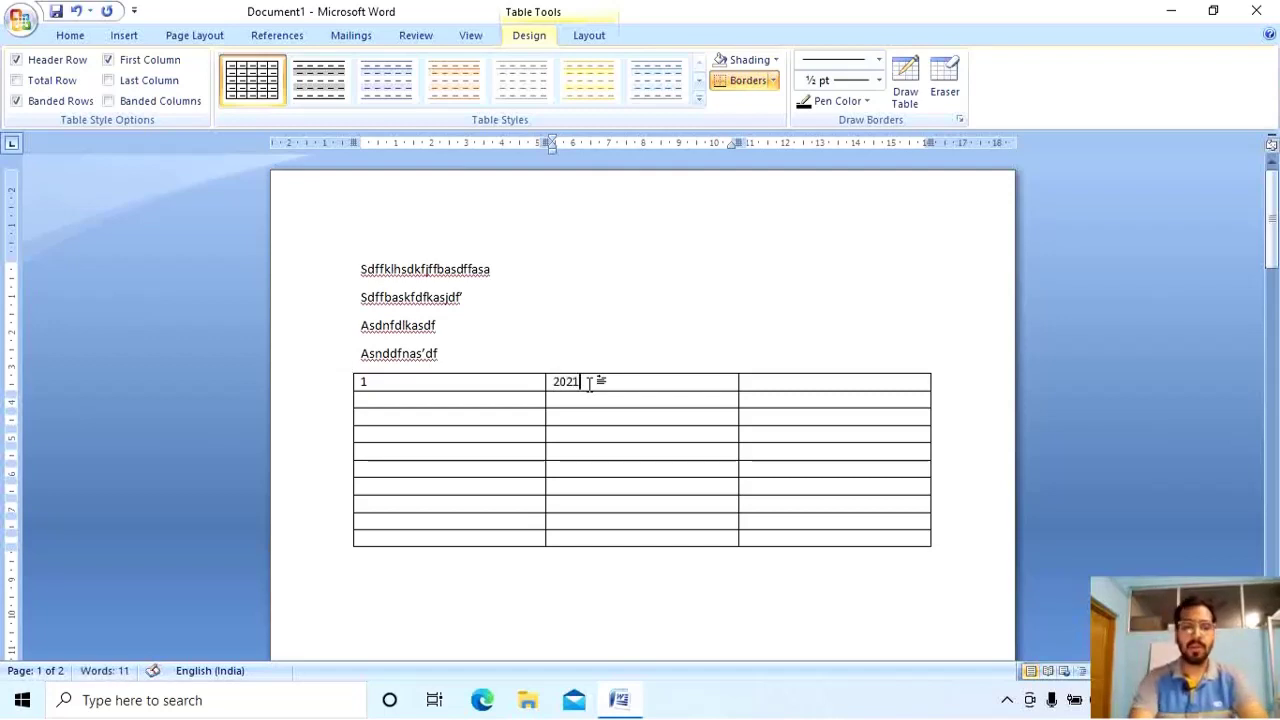
key("Tab")
type("Covid -")
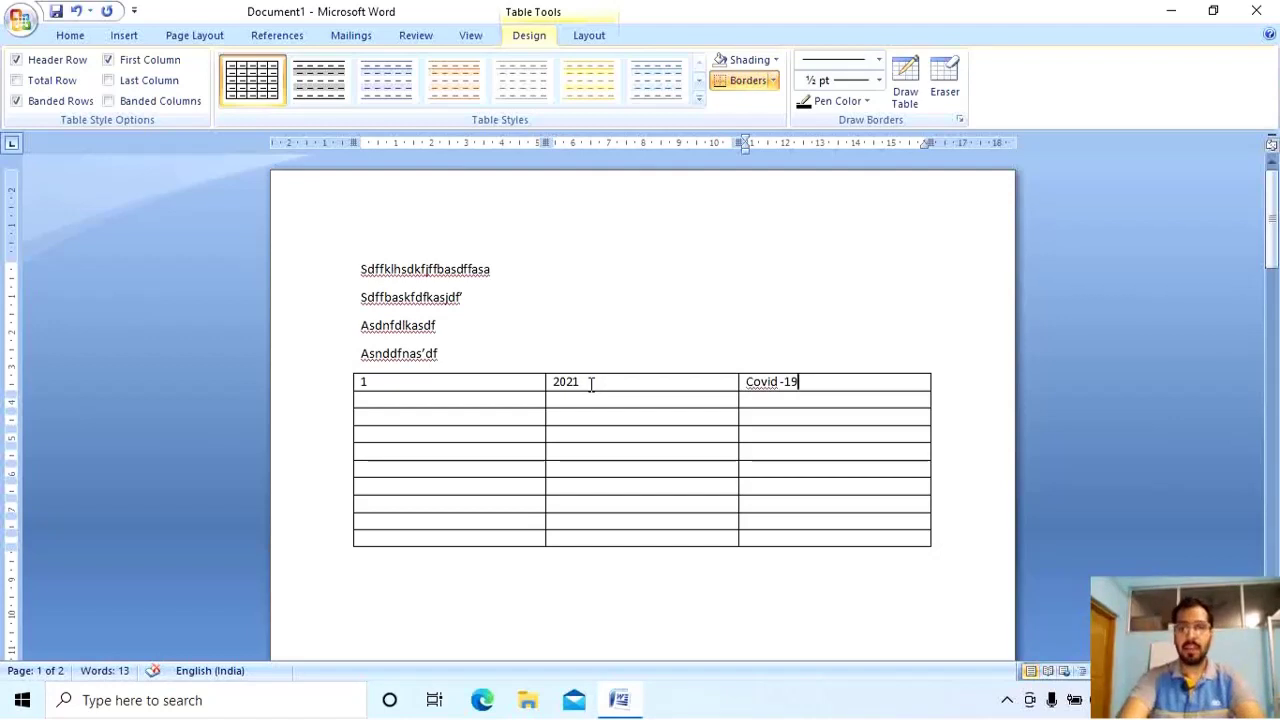
left_click(528, 400)
type("2")
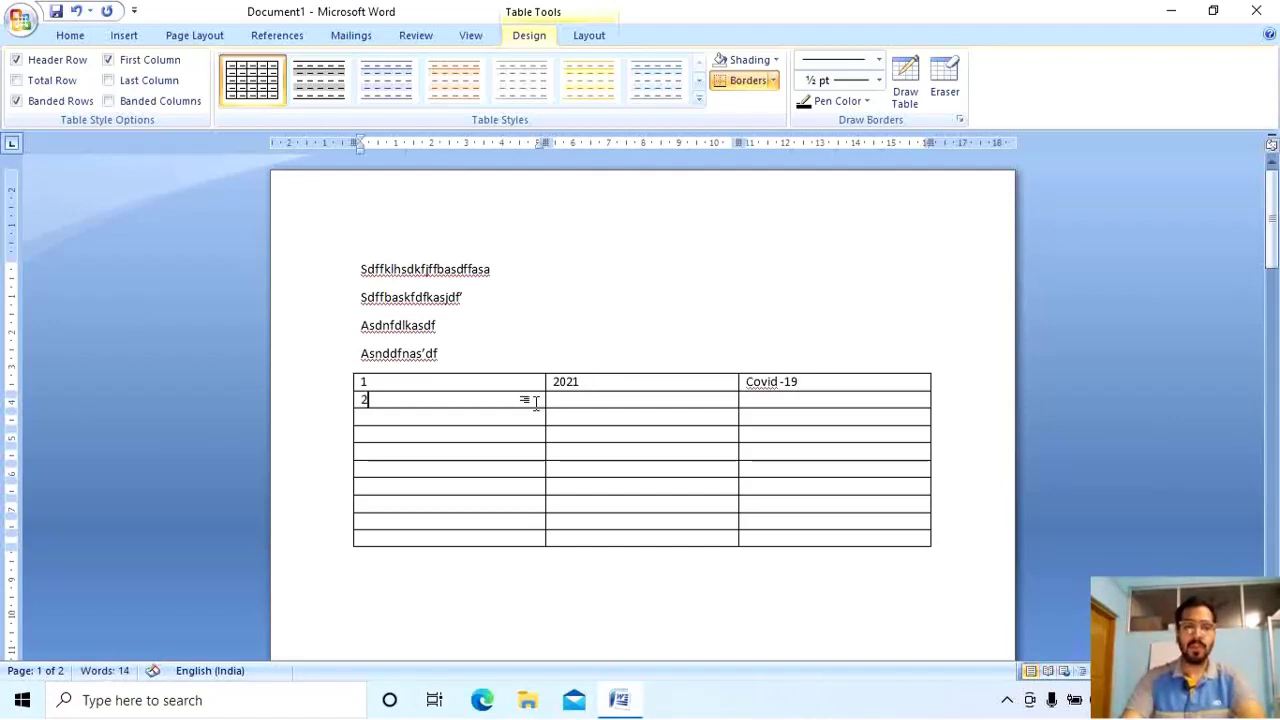
key("Tab")
type("202")
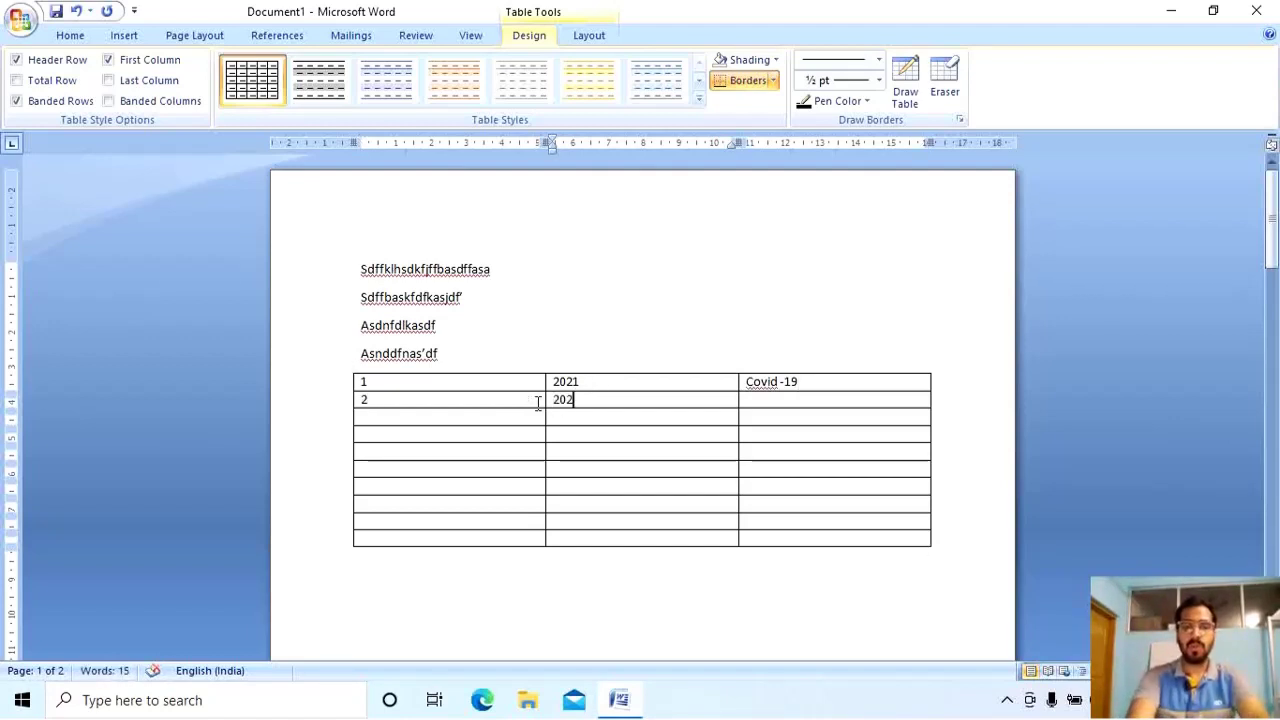
type("2")
key("Tab")
type("No co")
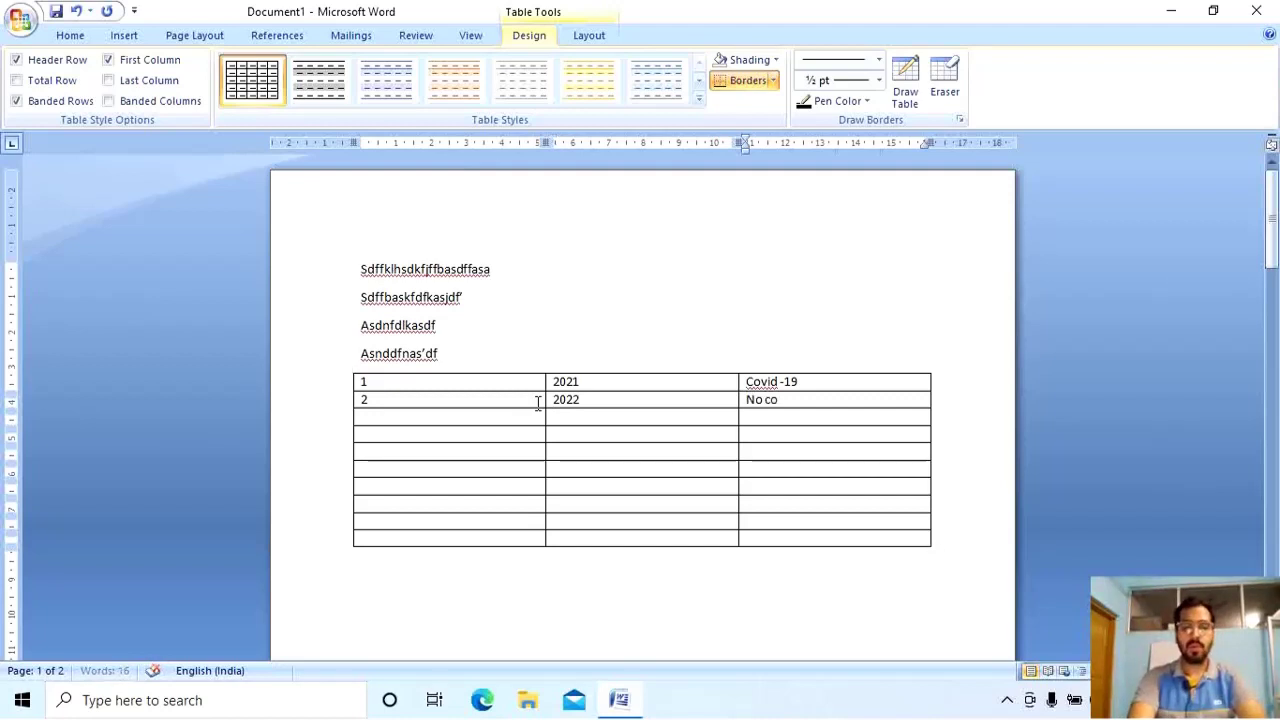
type("vid -19")
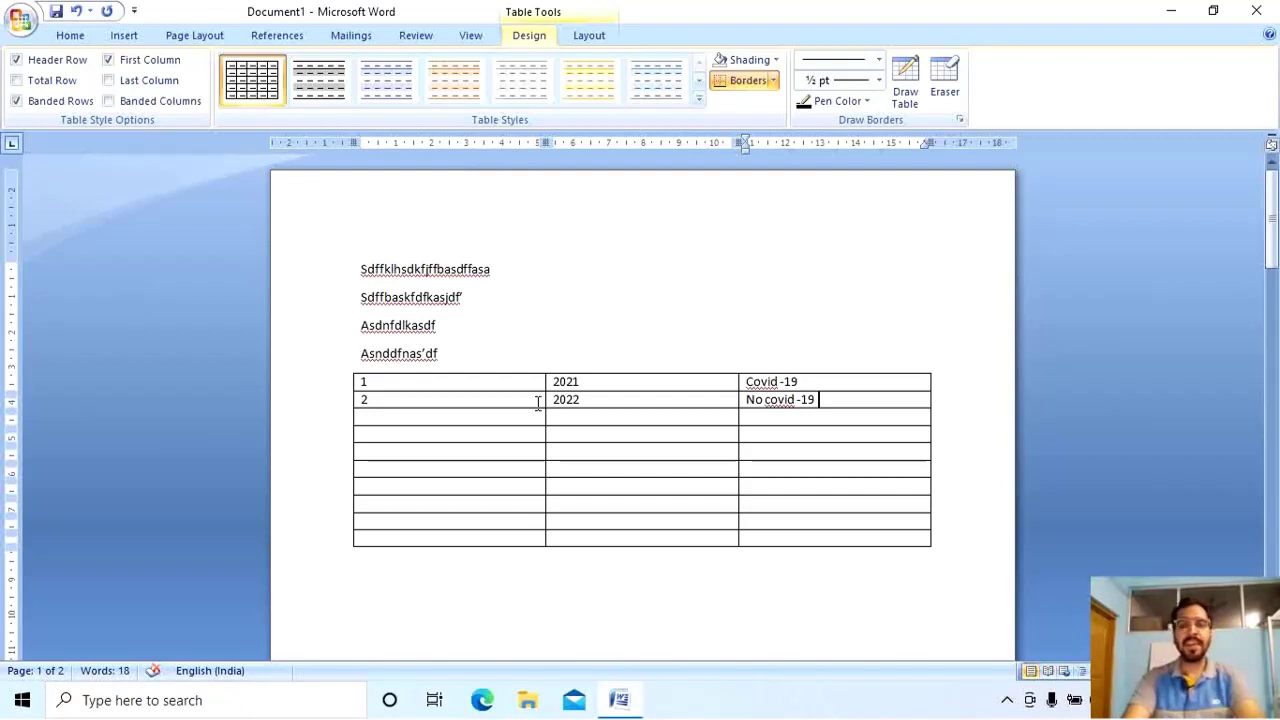
Fill row 3 with 3, 2023 and 'youtube'.
key("Tab")
type("3")
key("Tab")
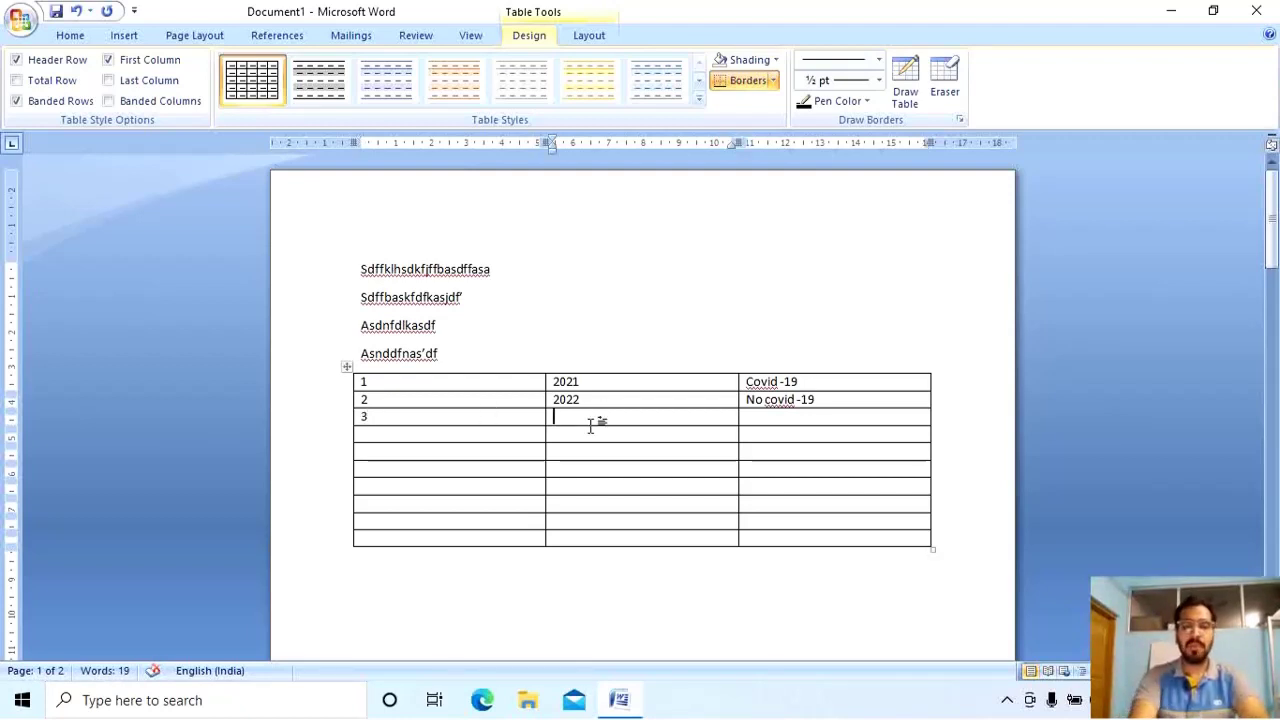
type("2023")
key("Tab")
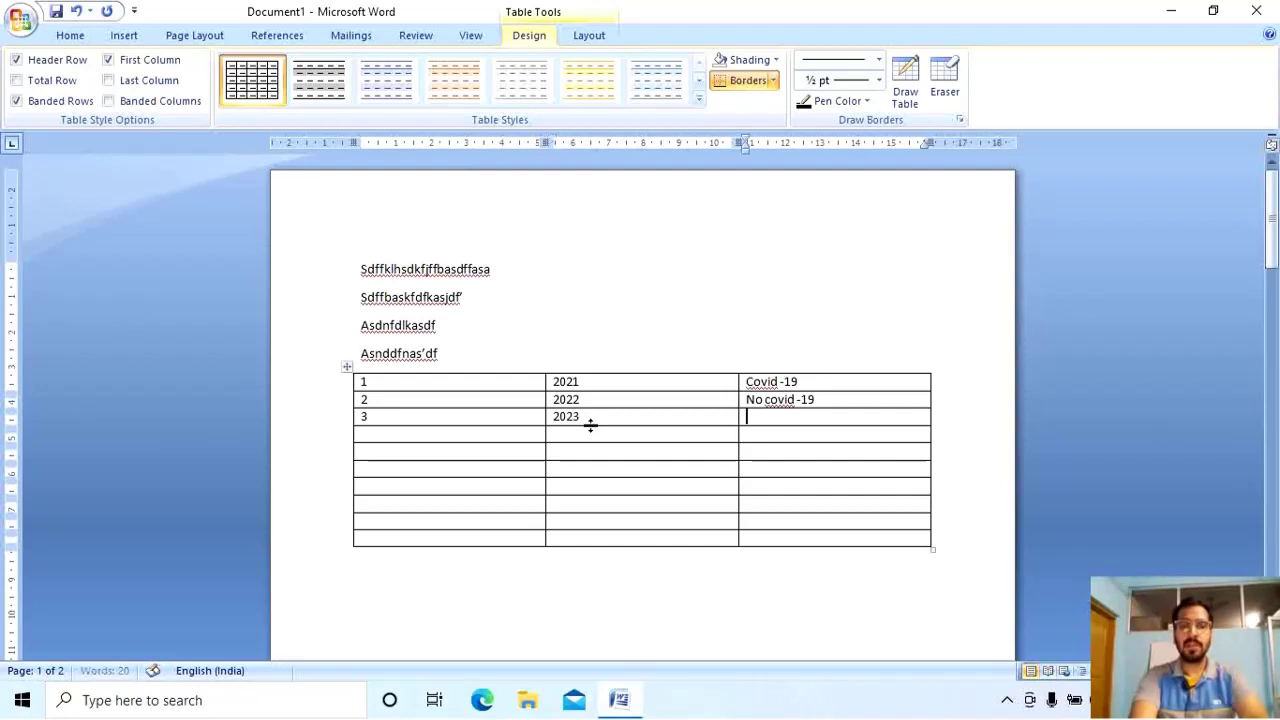
type("yo")
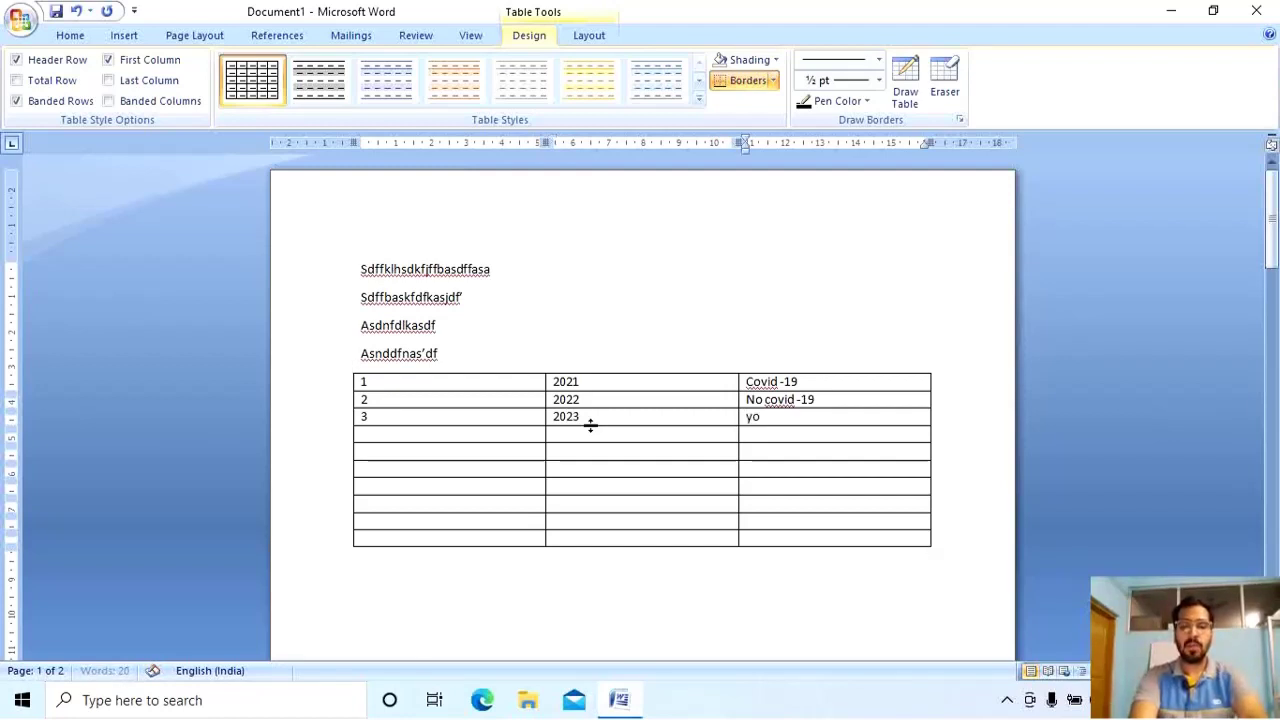
type("utuber")
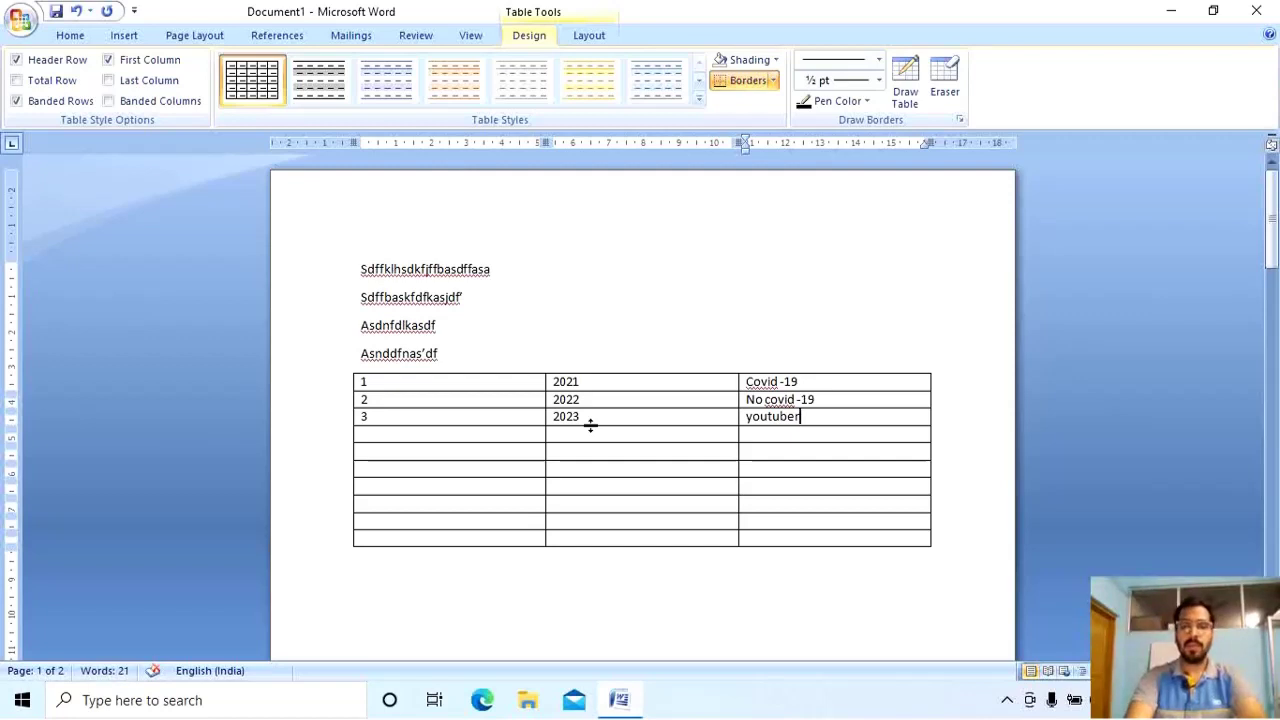
key("BackSpace")
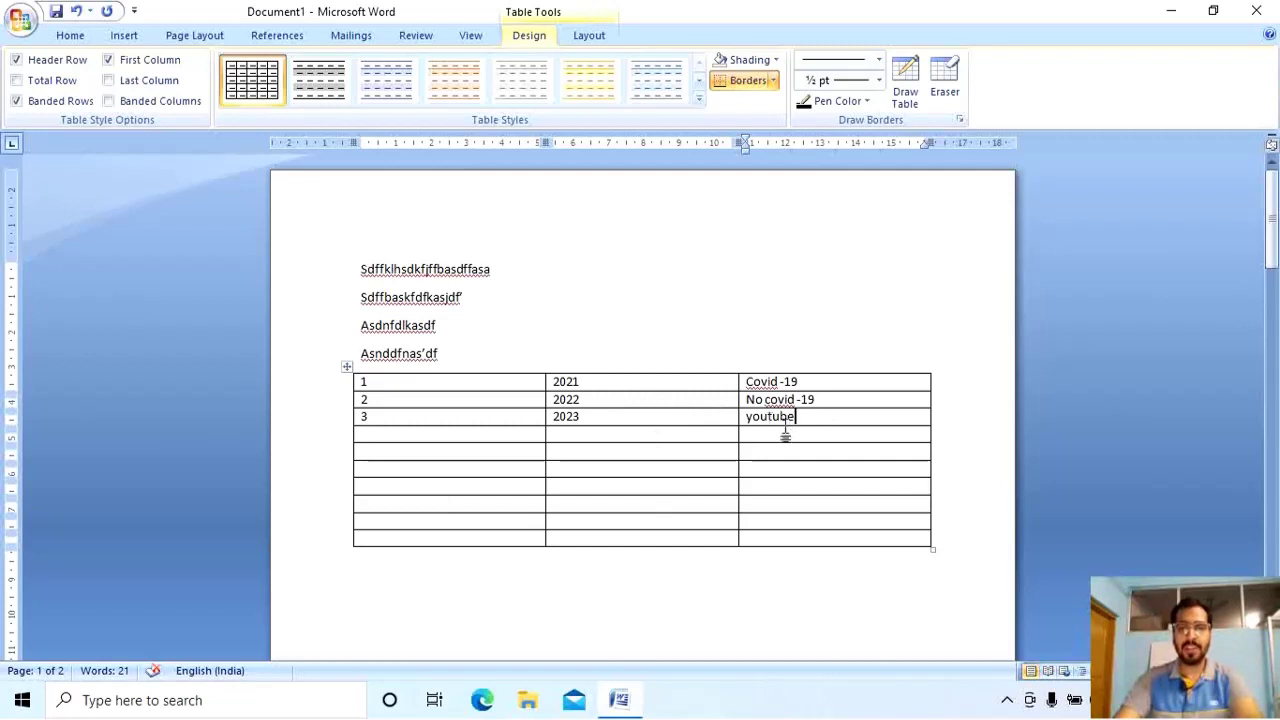
Narrow the number and year columns and drag the resize handle to change the table width.
left_click(546, 485)
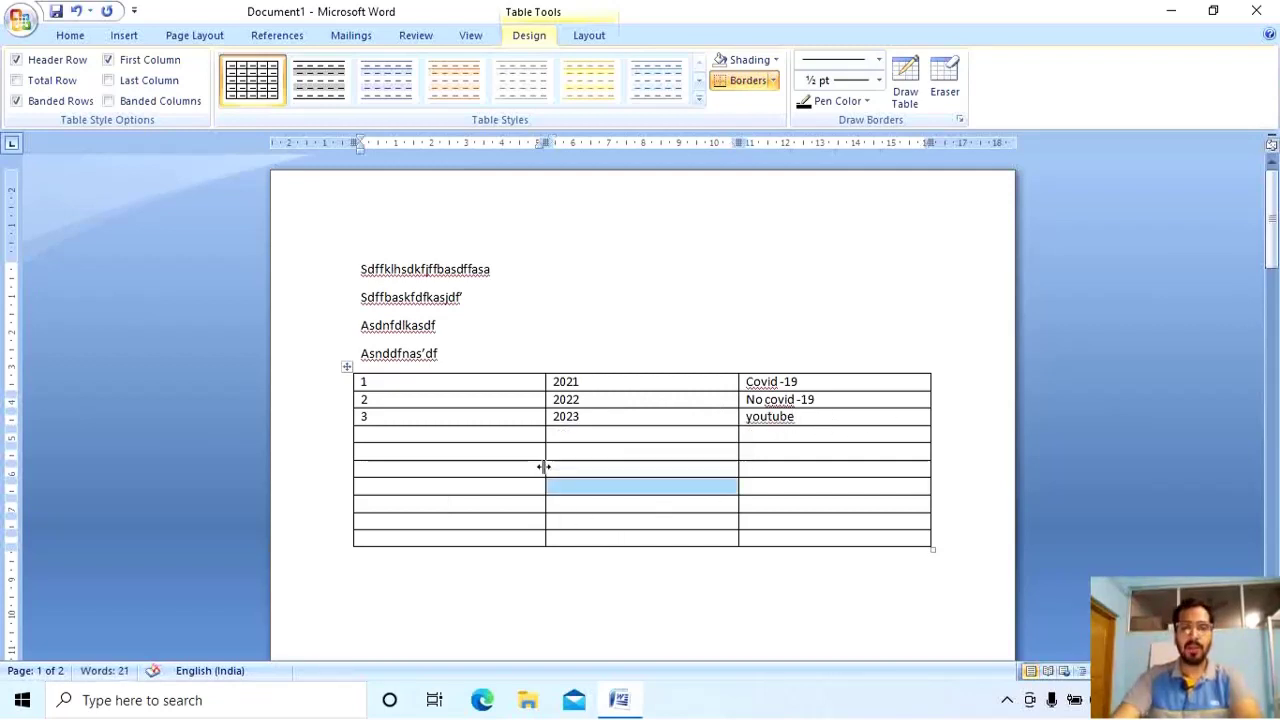
left_click_drag(543, 467, 401, 477)
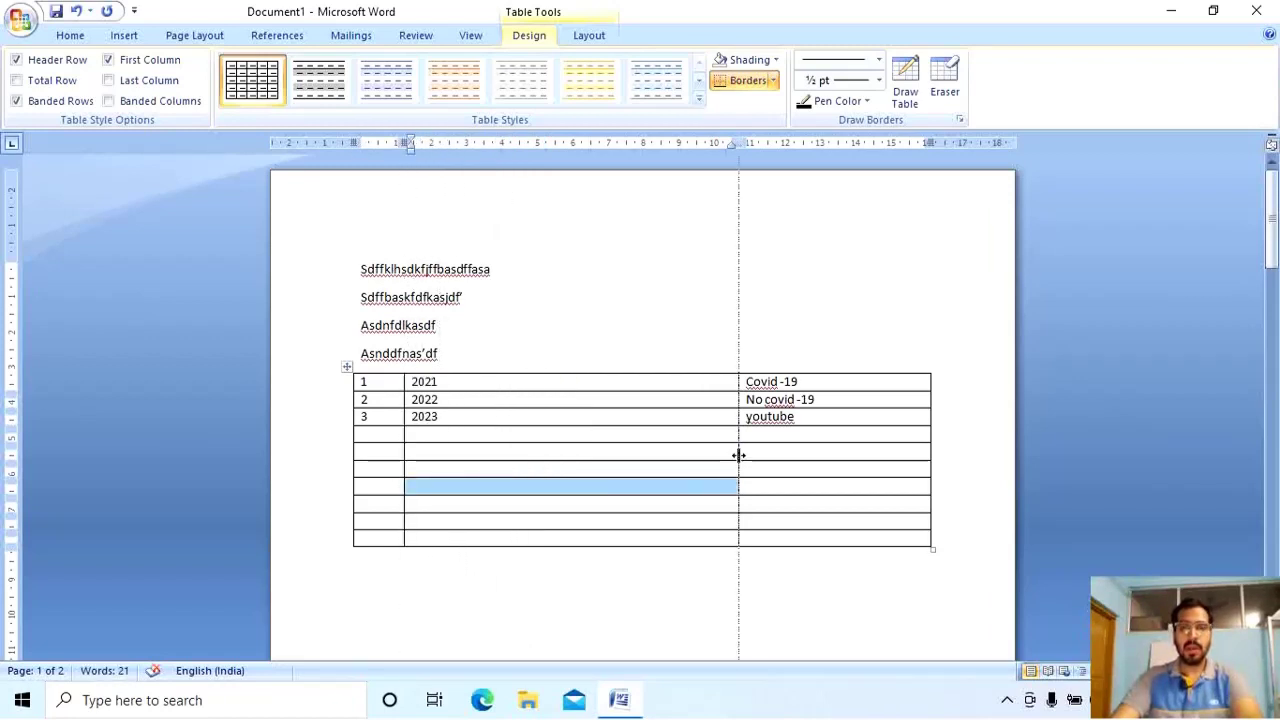
left_click_drag(738, 455, 467, 457)
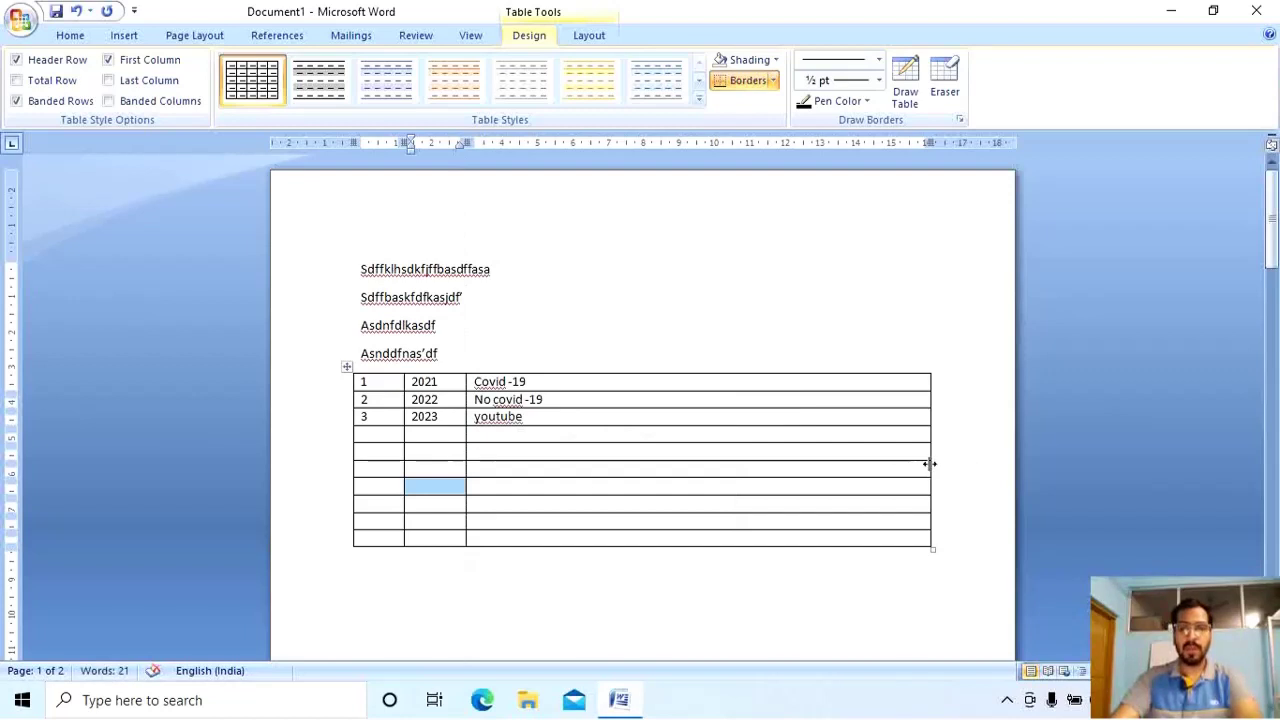
left_click_drag(929, 463, 750, 463)
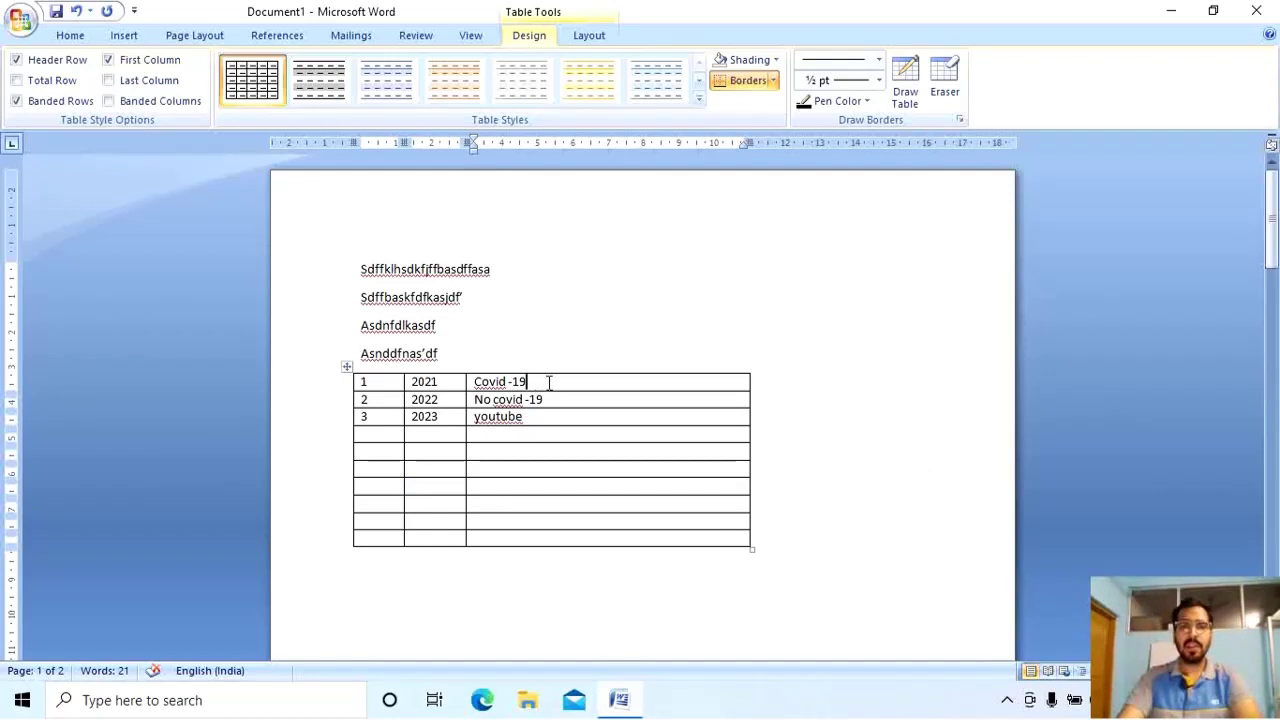
double_click(505, 381)
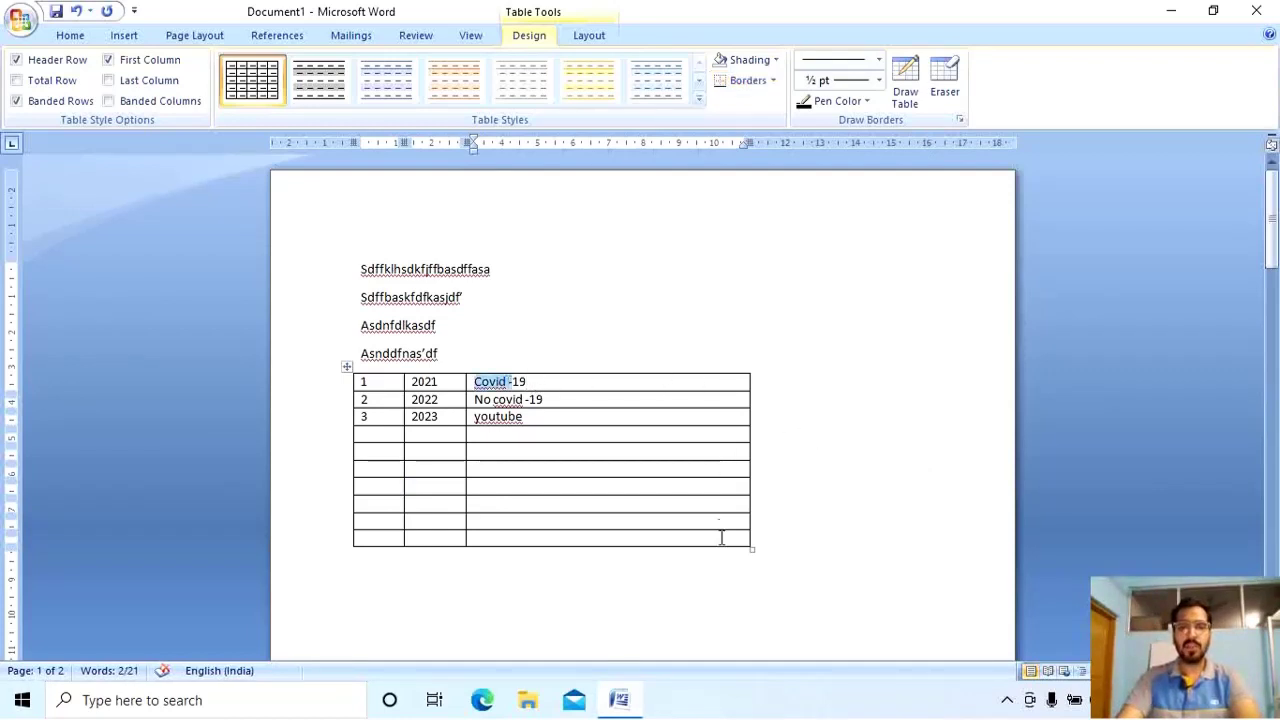
left_click(788, 579)
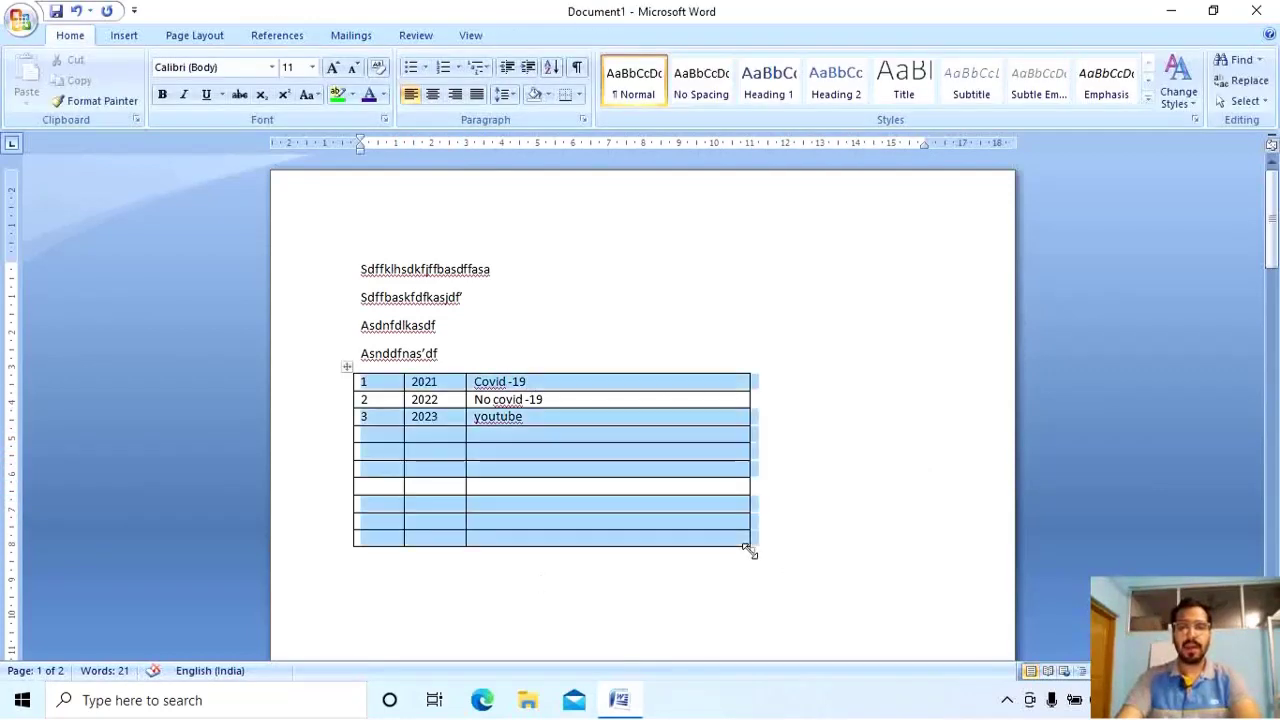
left_click_drag(749, 549, 656, 573)
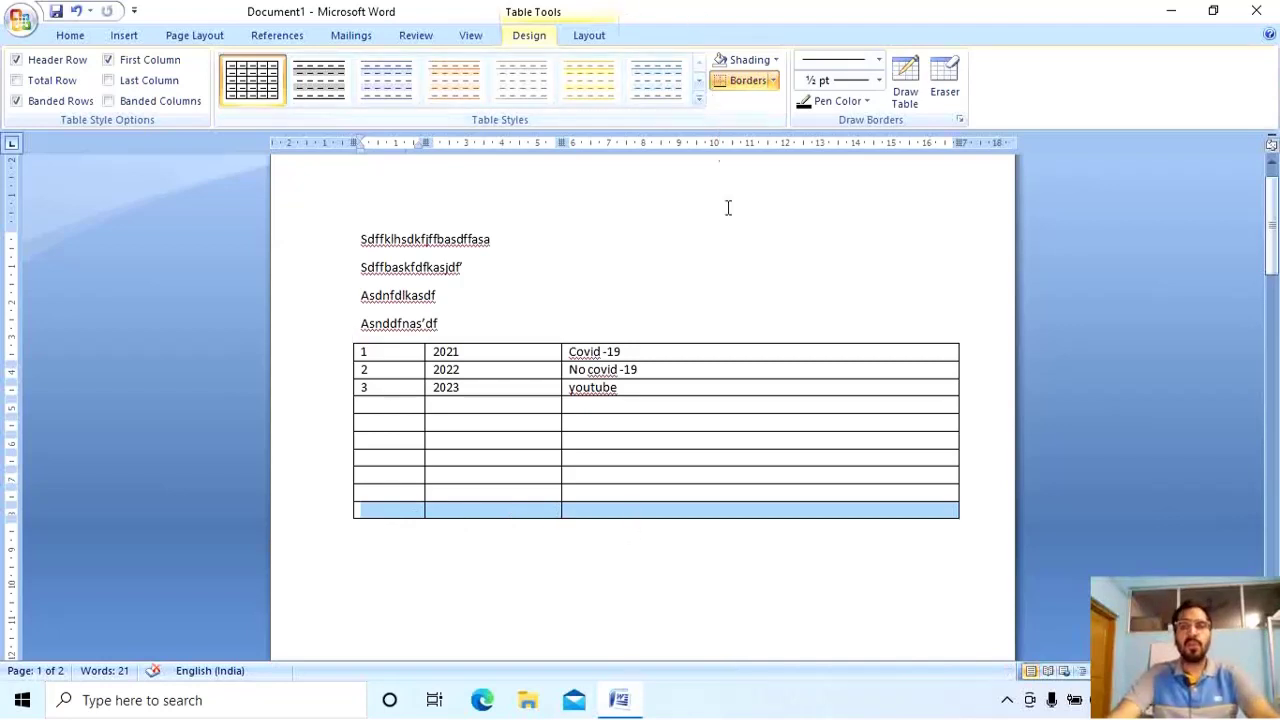
left_click(504, 444)
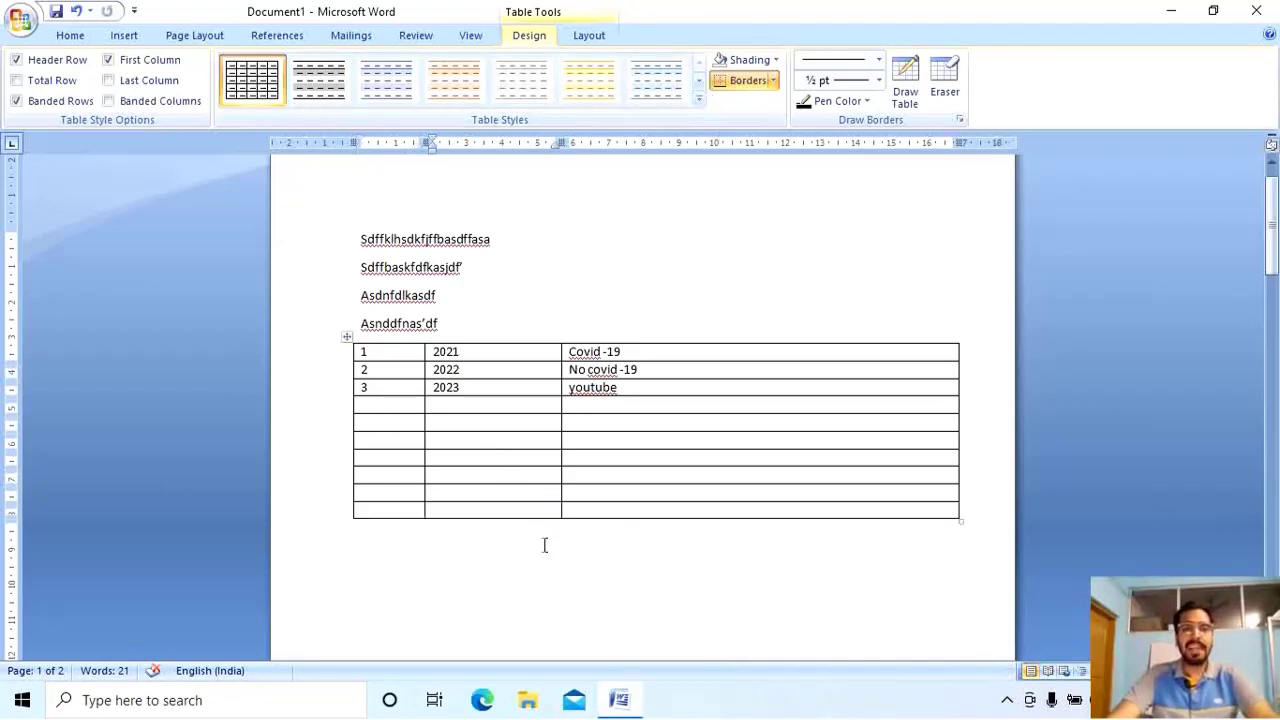
left_click(589, 37)
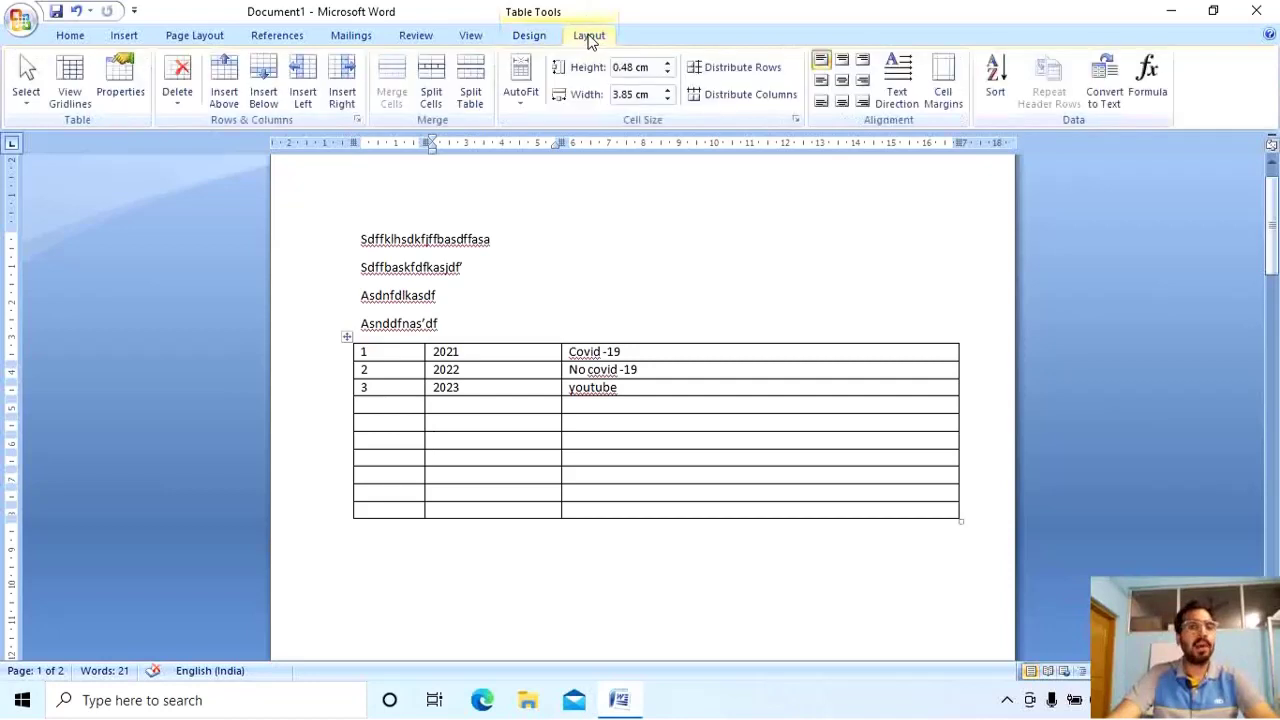
left_click(538, 40)
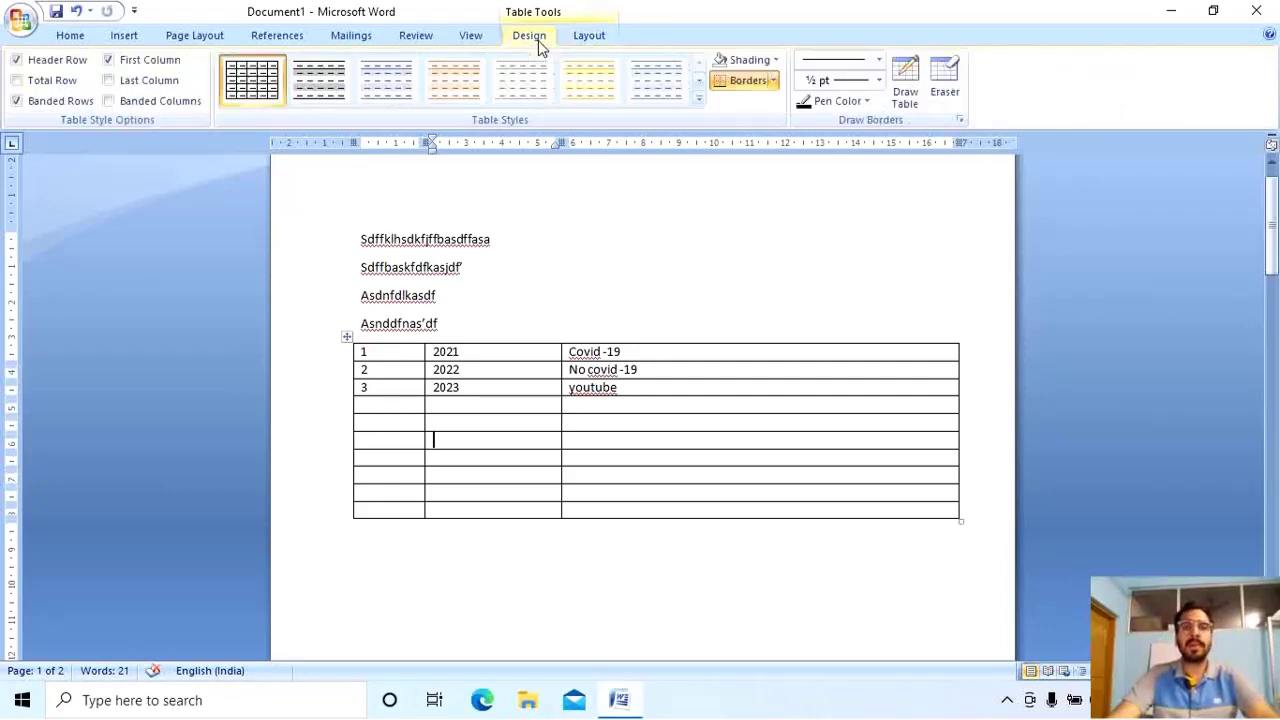
left_click(473, 595)
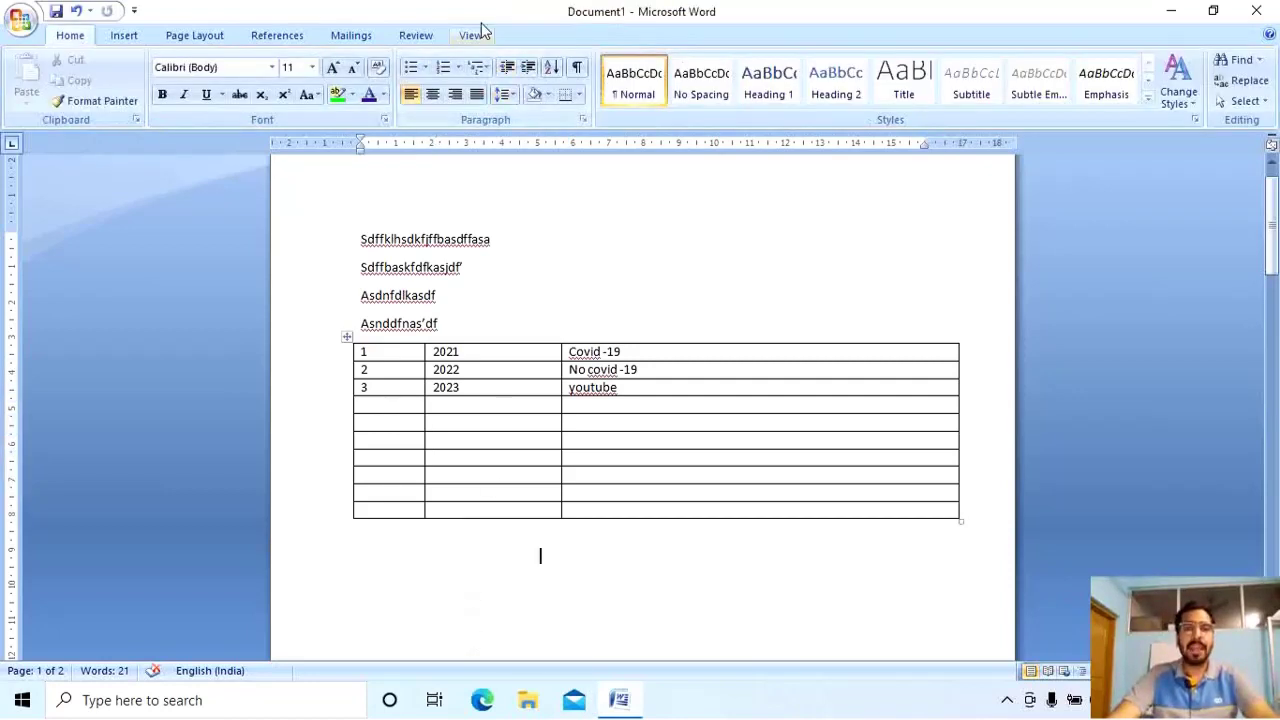
left_click(494, 512)
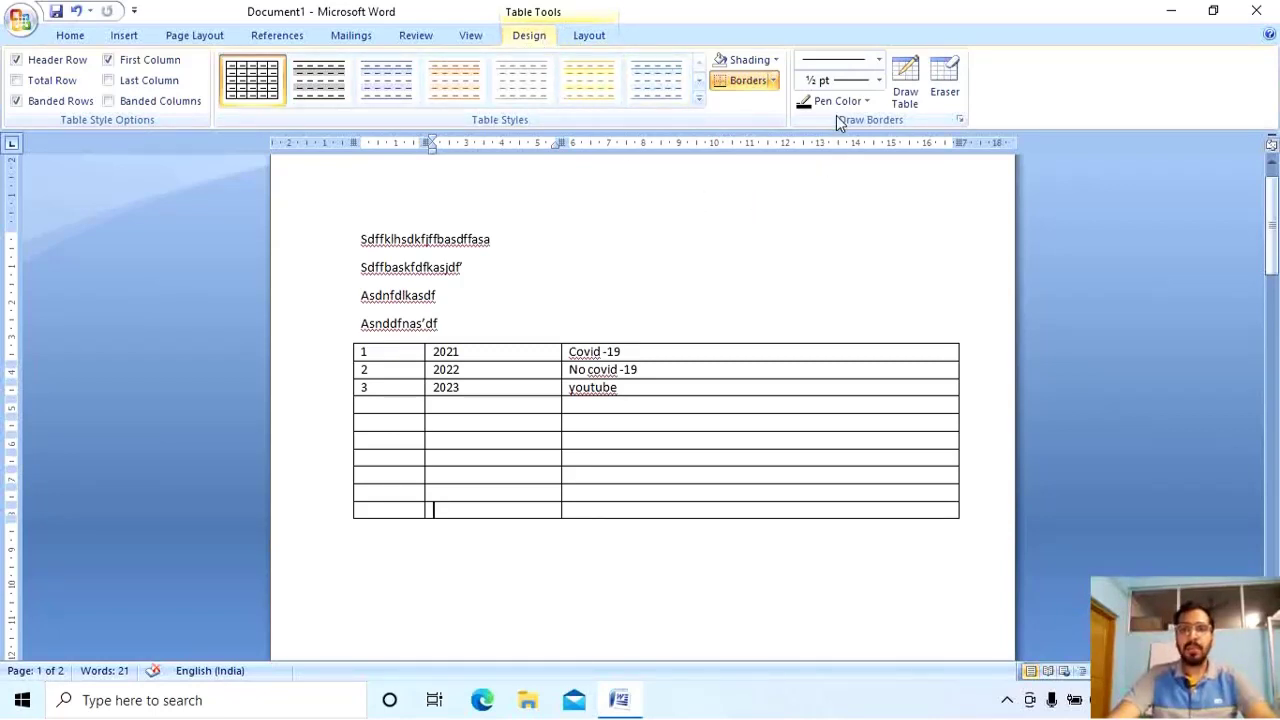
Erase the table's last row with the Eraser tool.
left_click(944, 80)
left_click(424, 516)
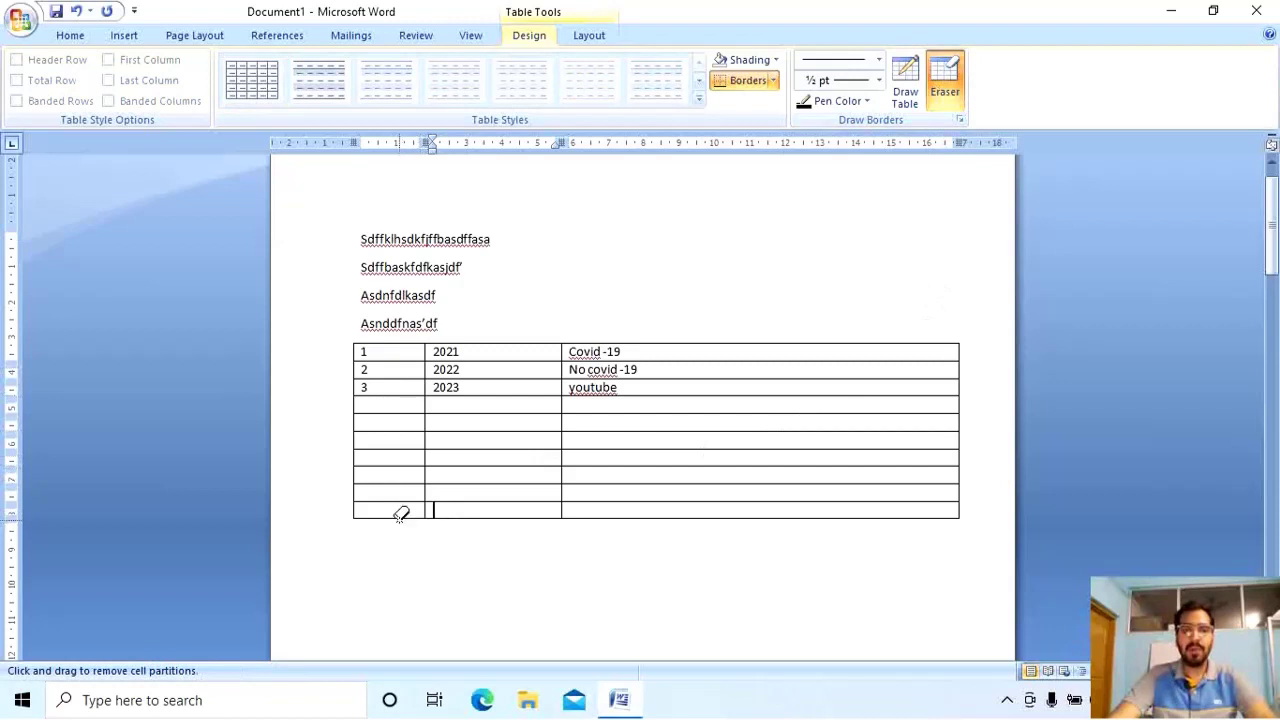
left_click(400, 515)
left_click(470, 517)
key("Escape")
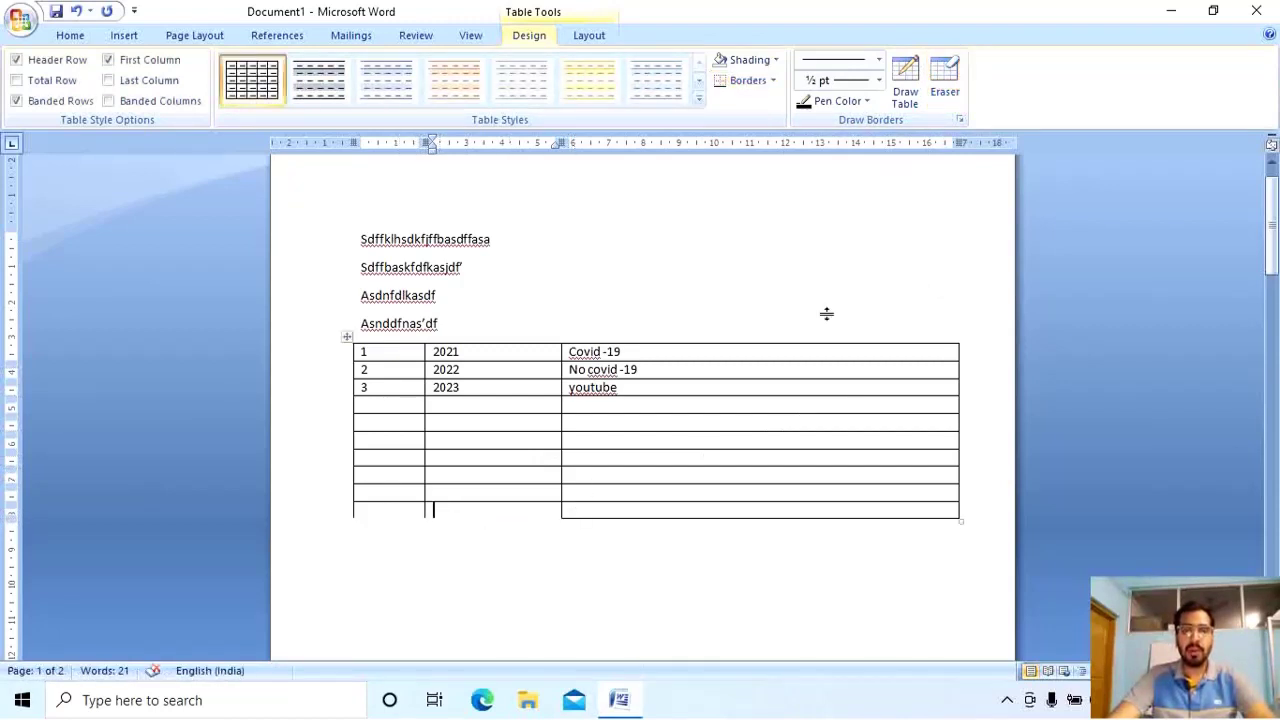
left_click(944, 75)
mouse_move(585, 514)
left_mouse_down()
mouse_move(551, 514)
mouse_move(851, 514)
mouse_move(840, 516)
left_mouse_up()
left_click_drag(363, 514, 991, 551)
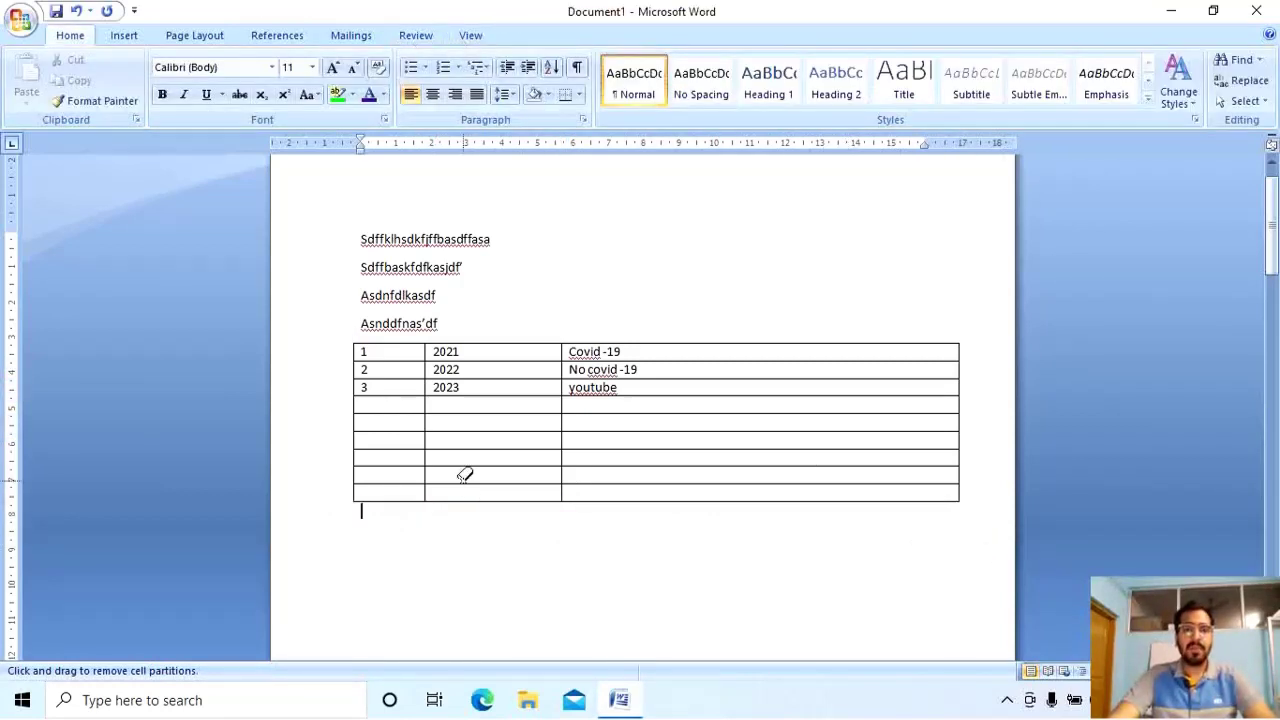
left_click(487, 592)
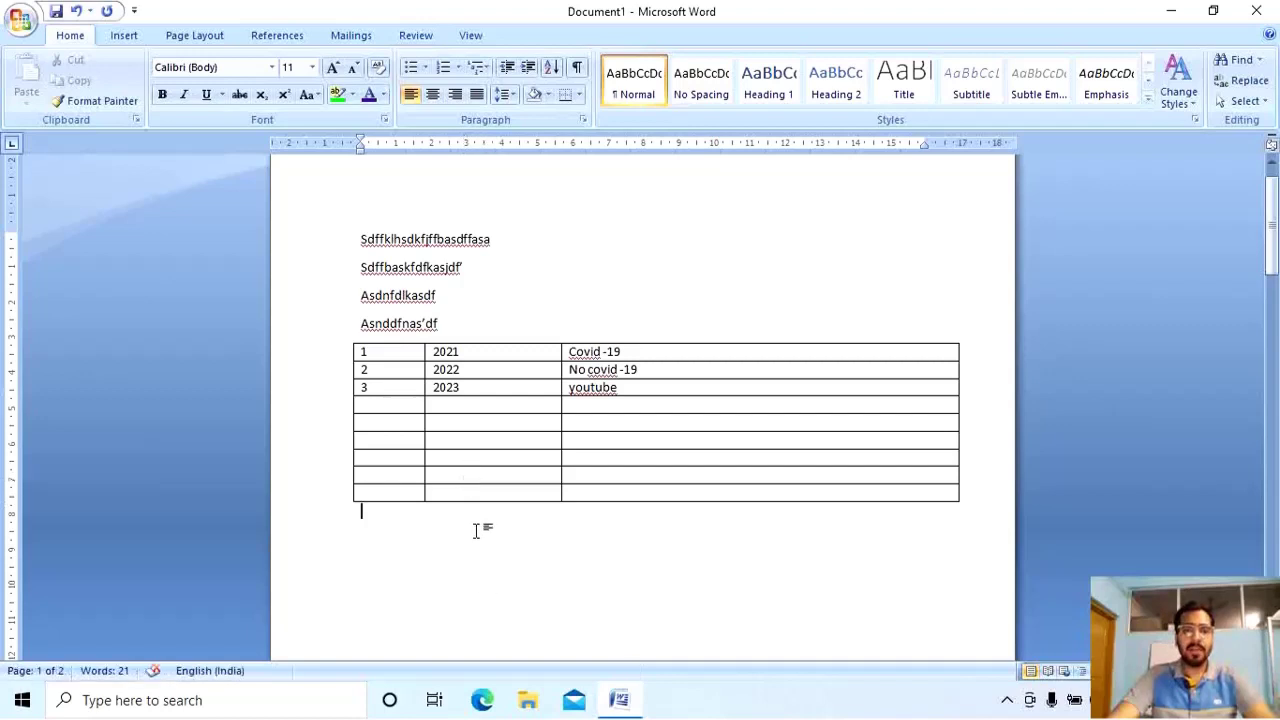
Erase the divider to merge the fifth row's second and third cells.
left_click(474, 460)
left_click(541, 38)
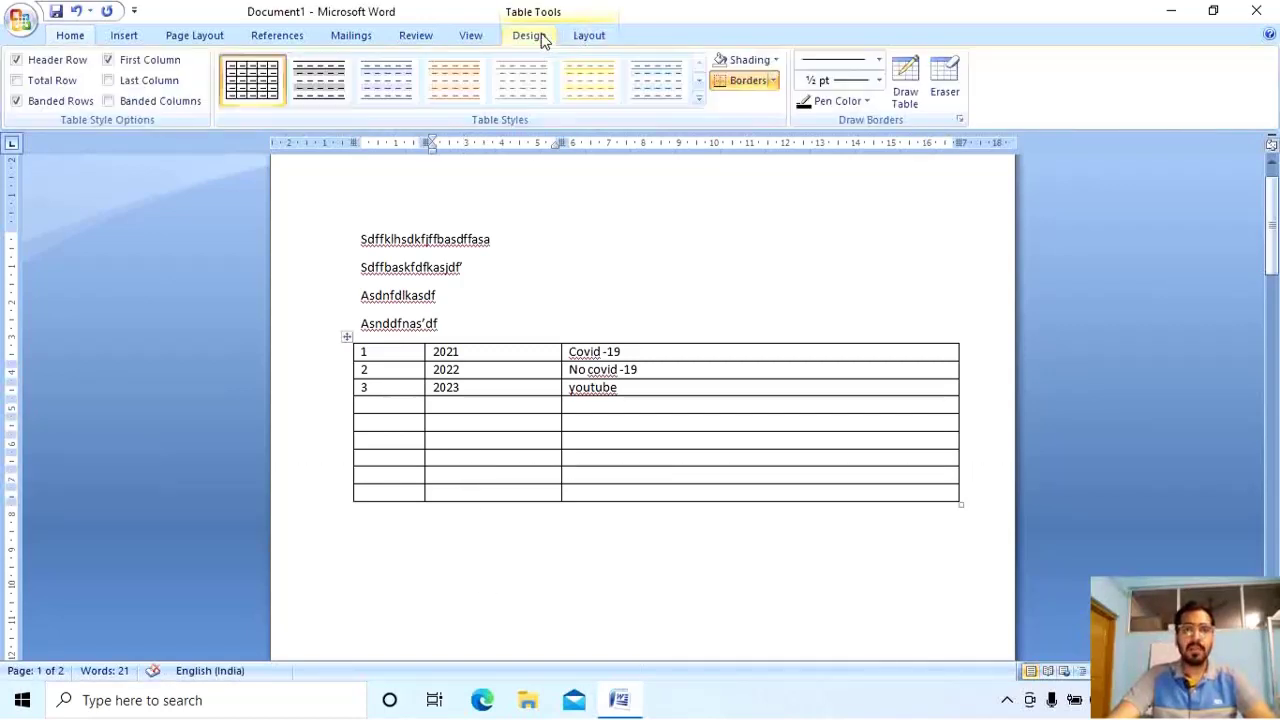
left_click(944, 78)
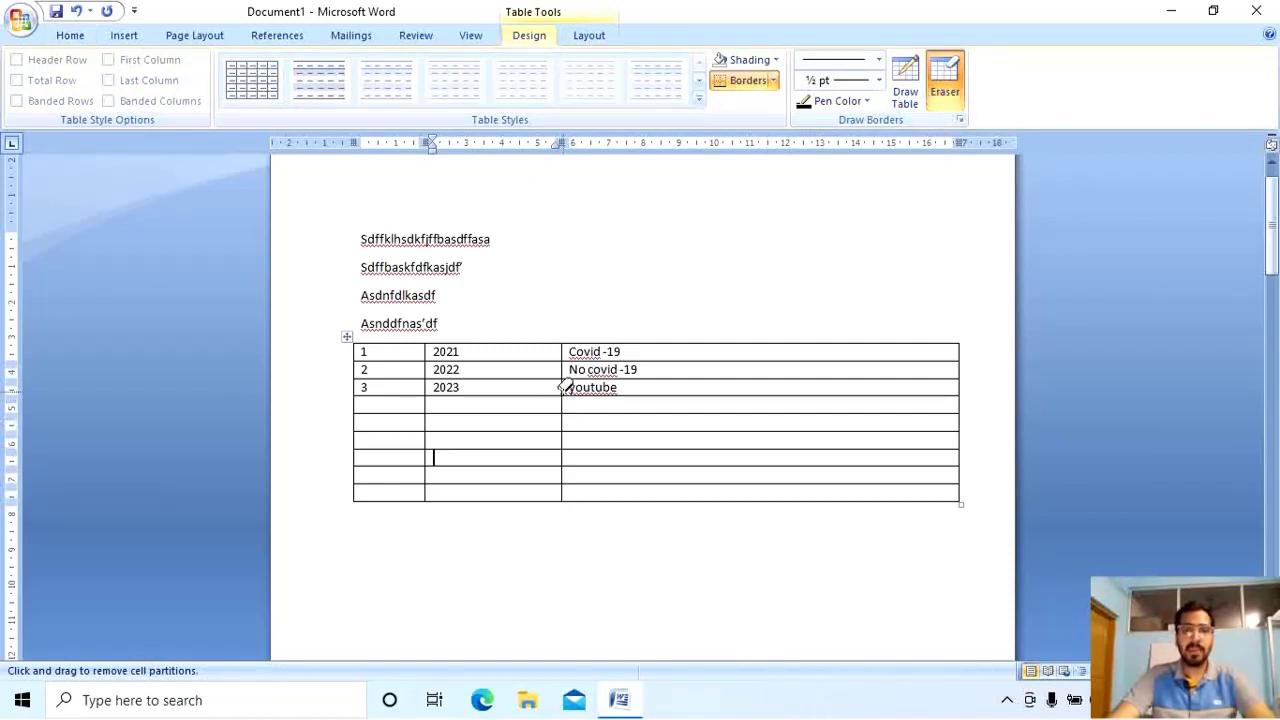
left_click(564, 421)
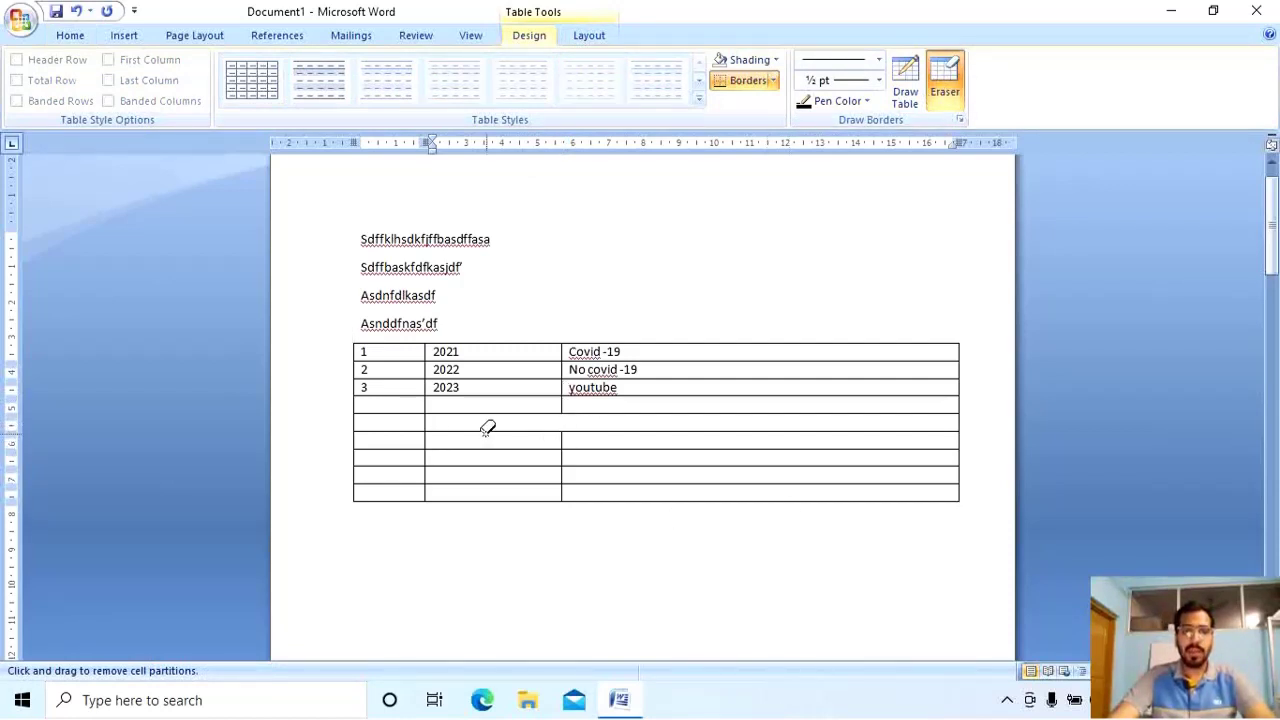
Fill the merged fifth row and the first cell below it with long strings of sample filler text.
left_click(430, 418)
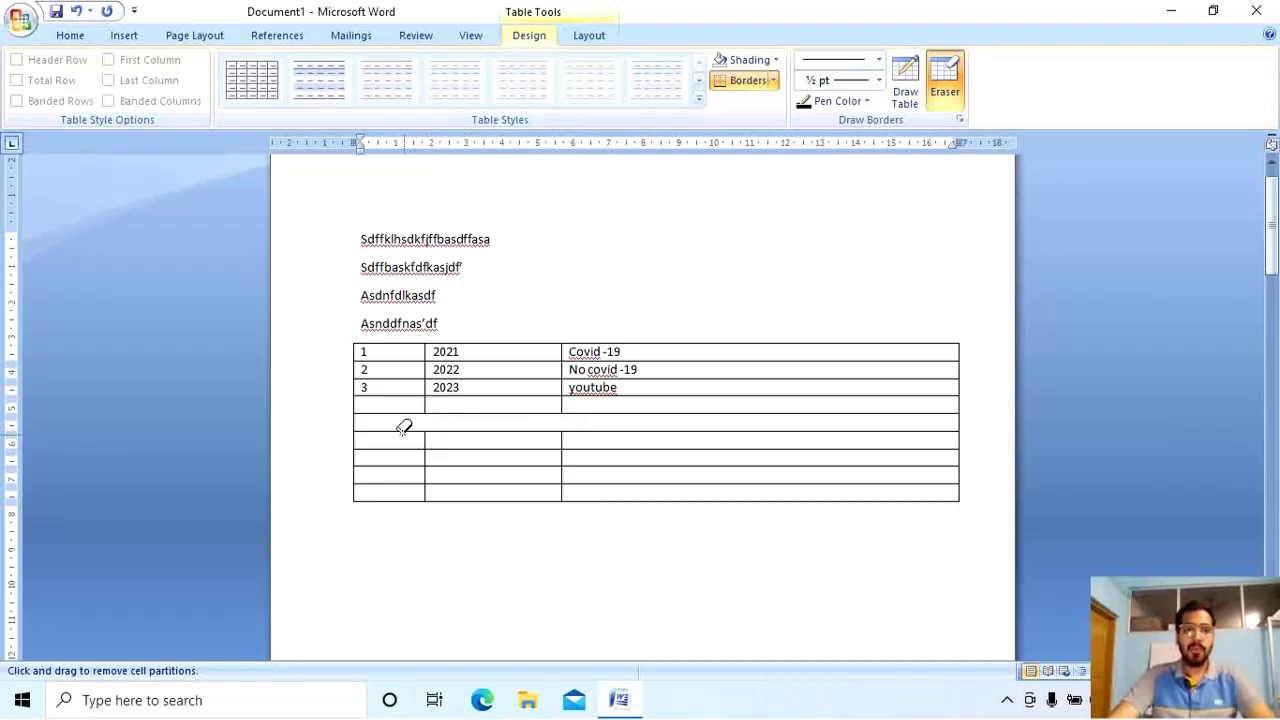
type("Hlfhg fldshfgl sdflggkhdjdf lsdskhdk")
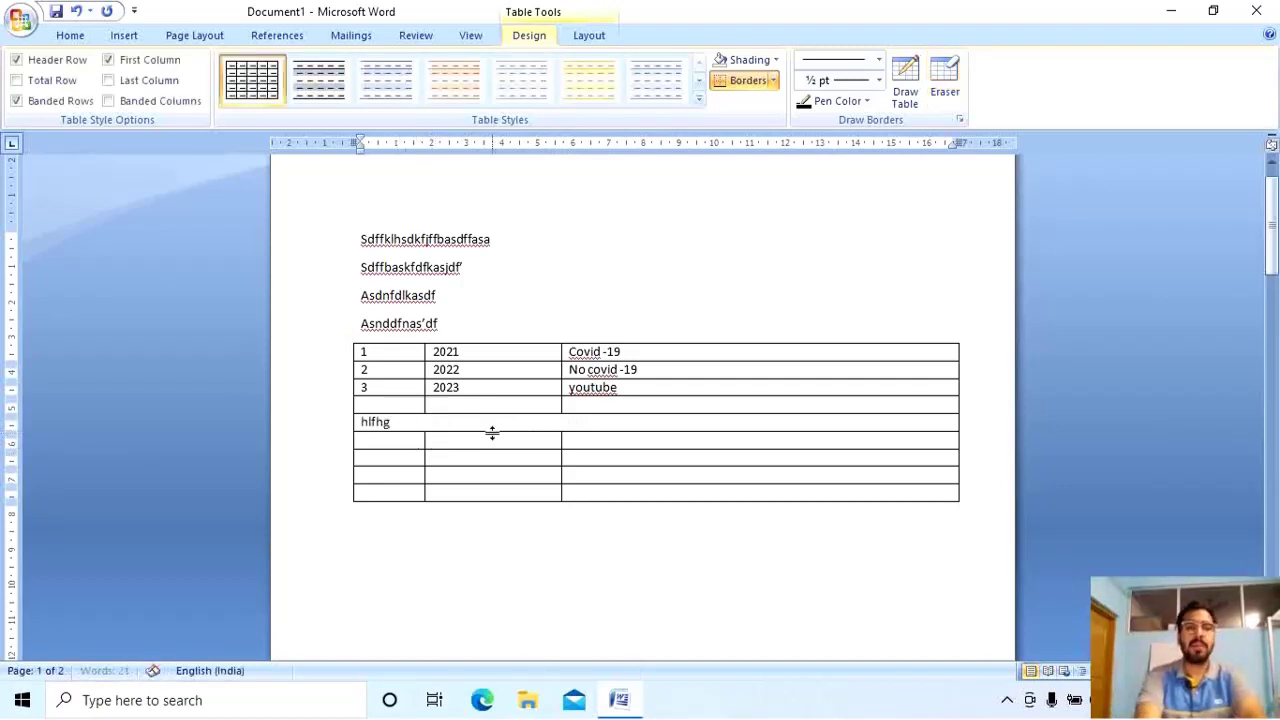
type("flfh lddf lsekfgl dflkh df")
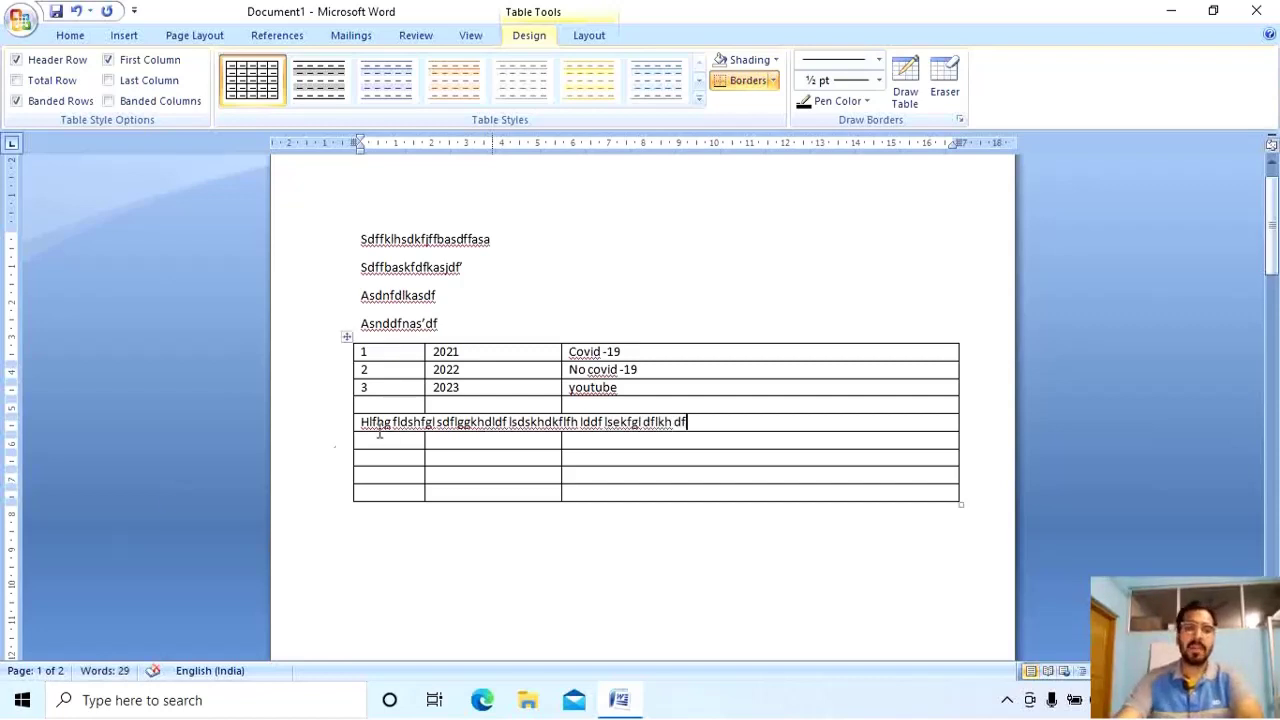
left_click(397, 440)
type("Asdffnas; dj;asj d;ffj as;djf;as")
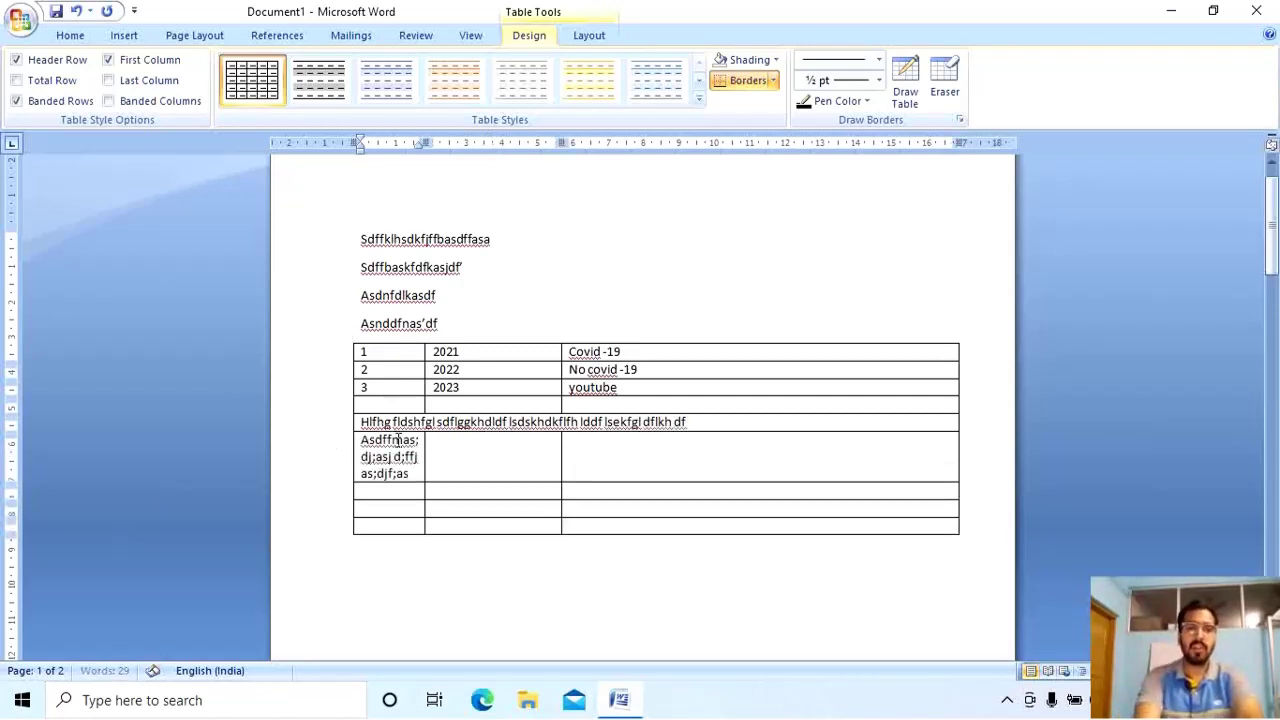
type("jdf;asdsj;askjdd ;a;ssjddf;fjas ;ddffj;s js")
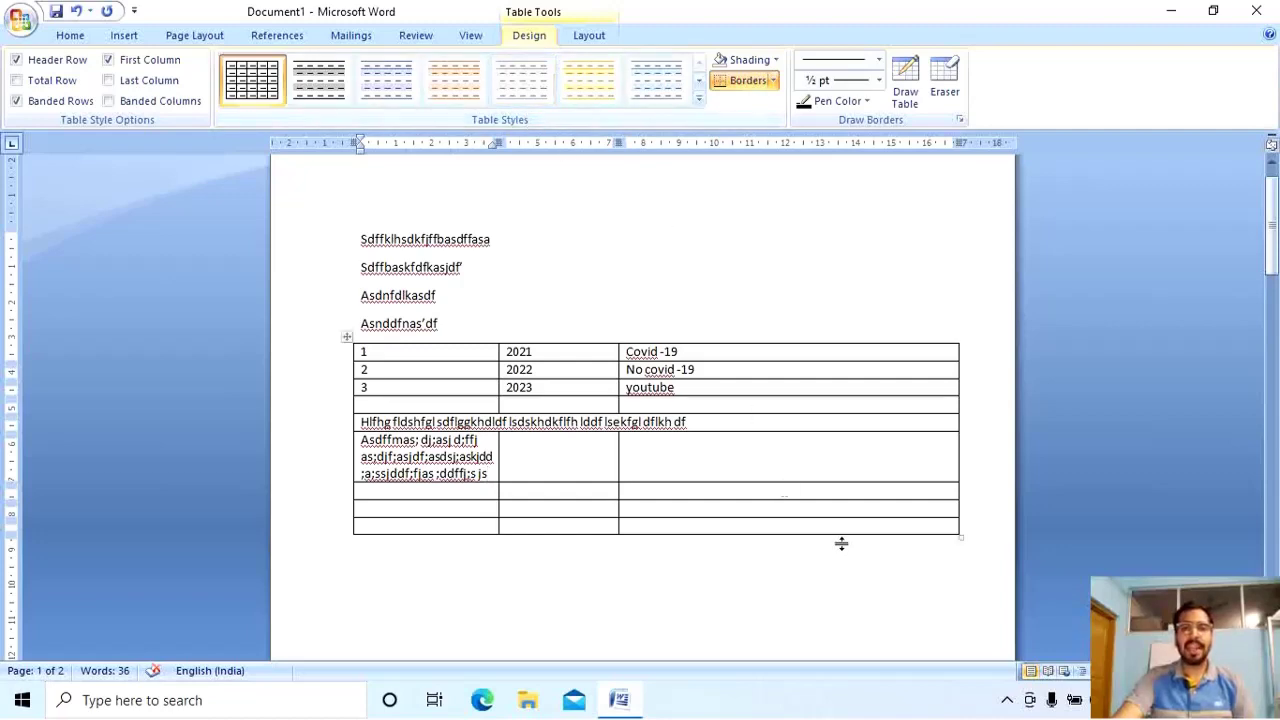
left_click_drag(937, 526, 343, 352)
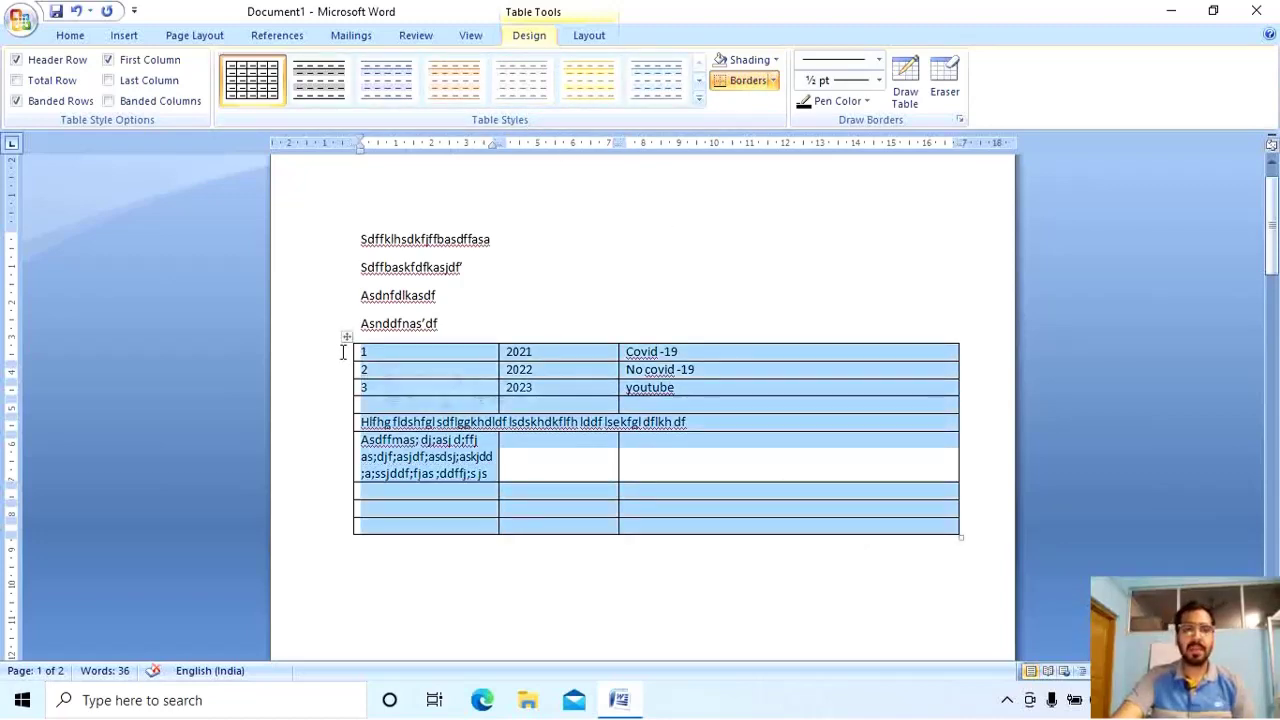
Apply the yellow built-in table style and delete the merged text row and the row below.
left_click(698, 99)
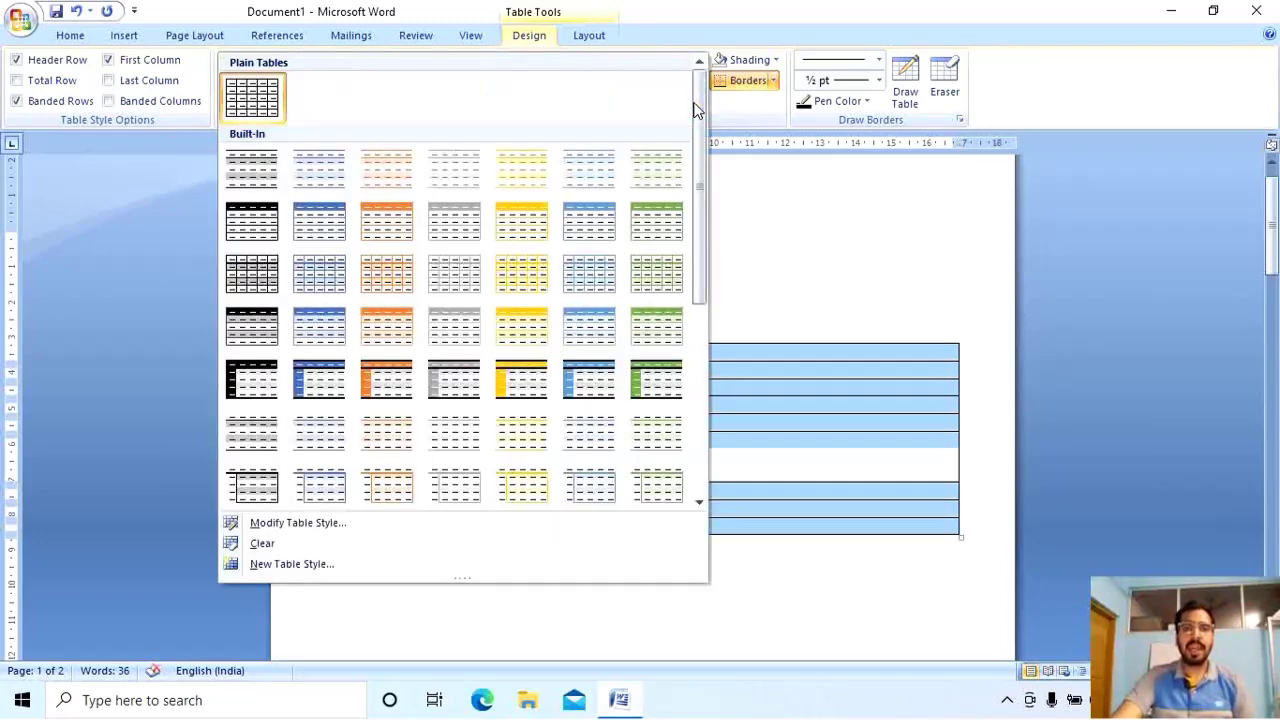
left_click(520, 377)
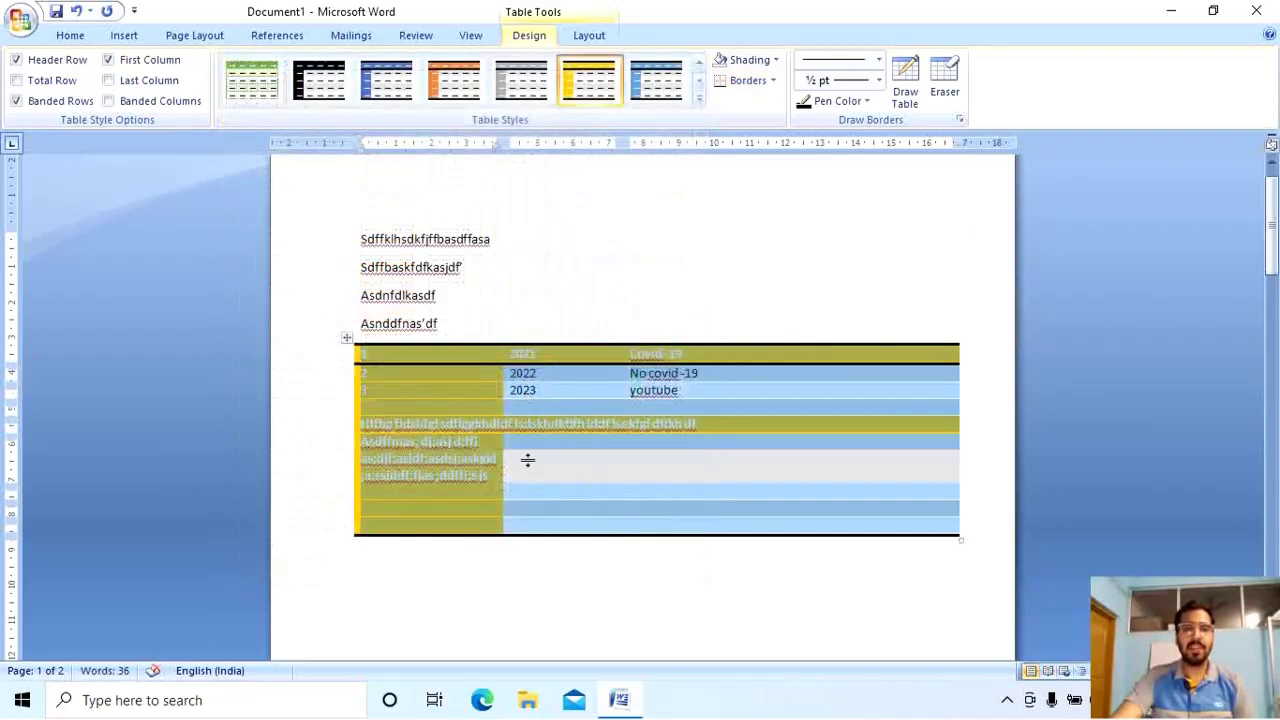
left_click(522, 456)
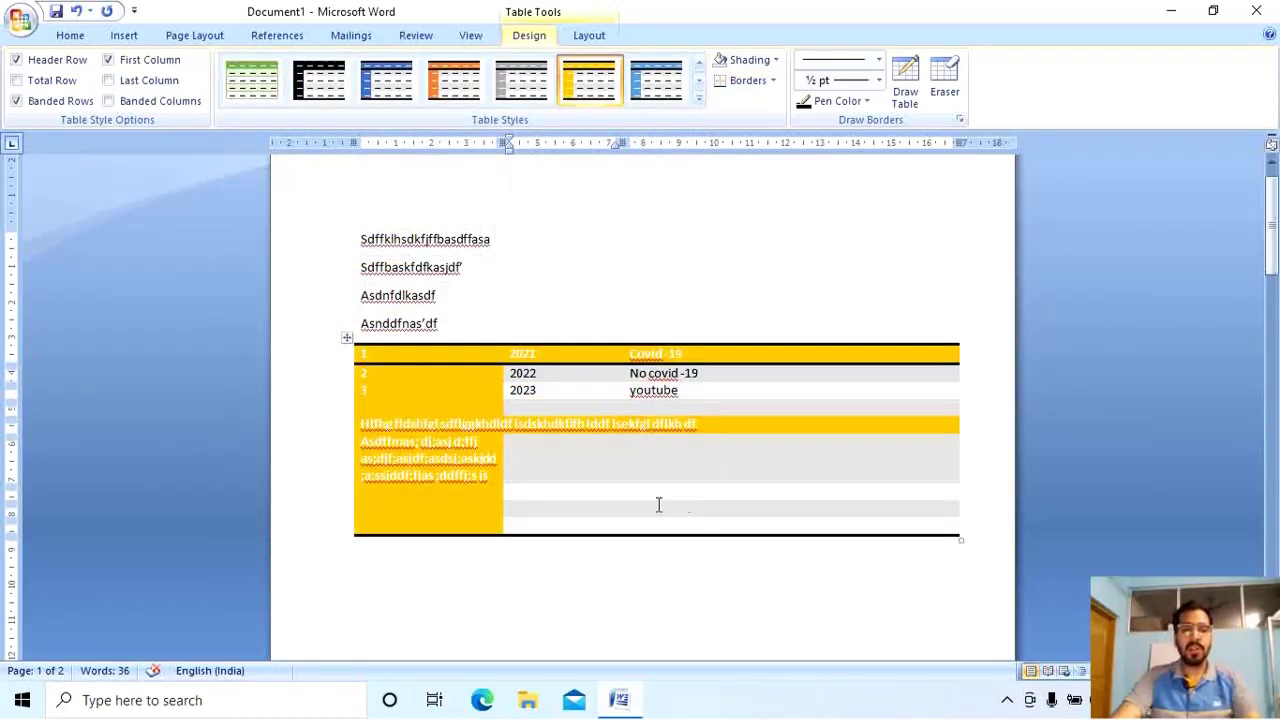
left_click_drag(520, 481, 368, 430)
key("BackSpace")
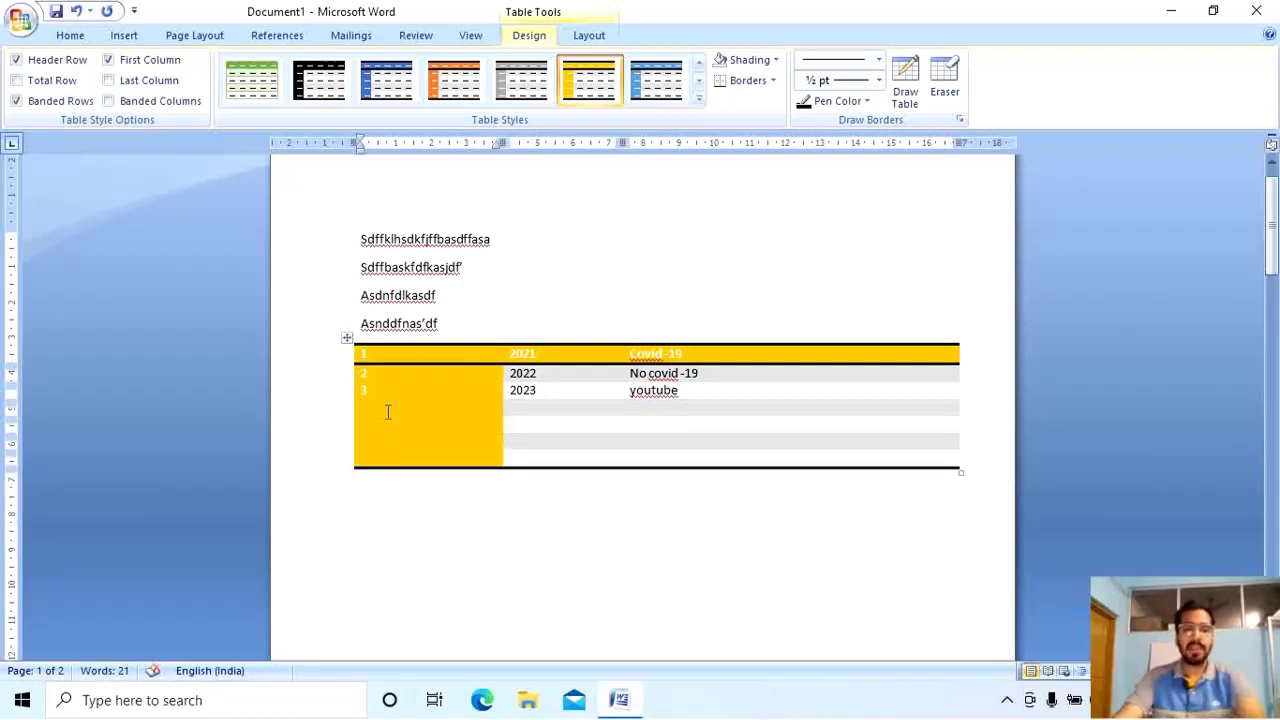
Fill row 4 with '4', 'wehdf eweroh' and row 5 with '5', 'dafjdjfolgj', 'qowroqwjro'.
type("4")
key("Tab")
type("wehdf ")
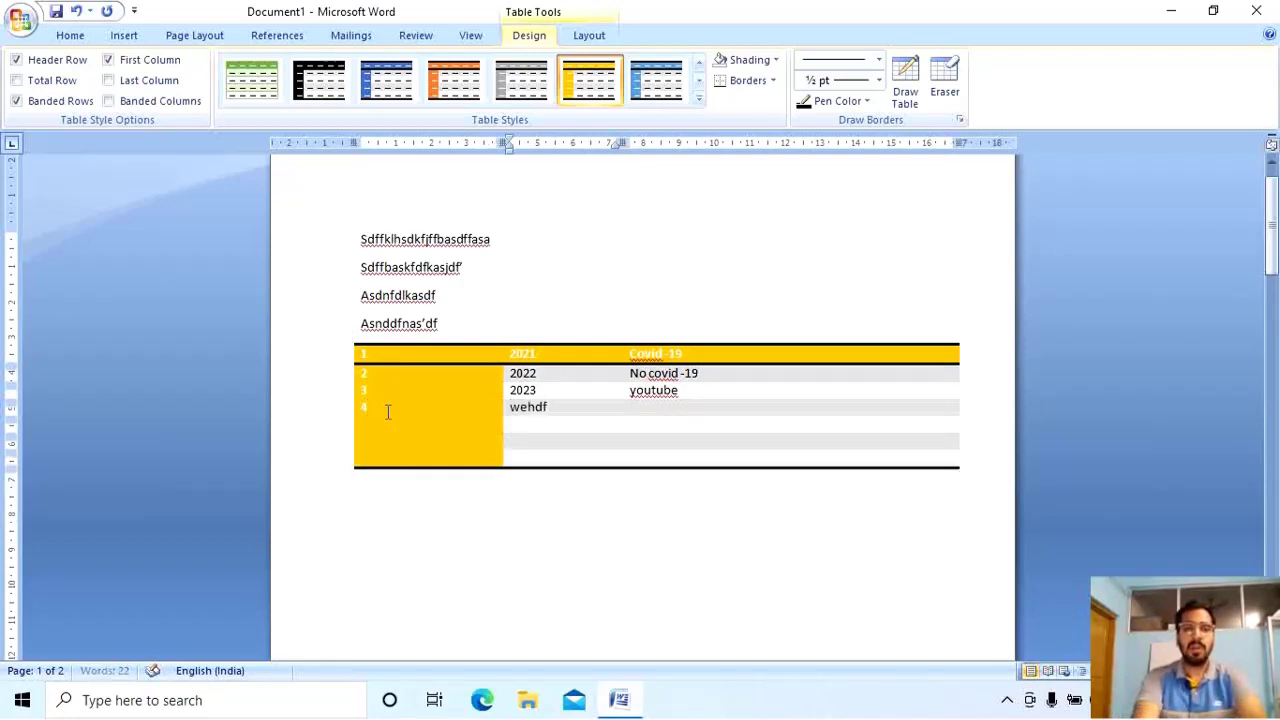
type("eweroh")
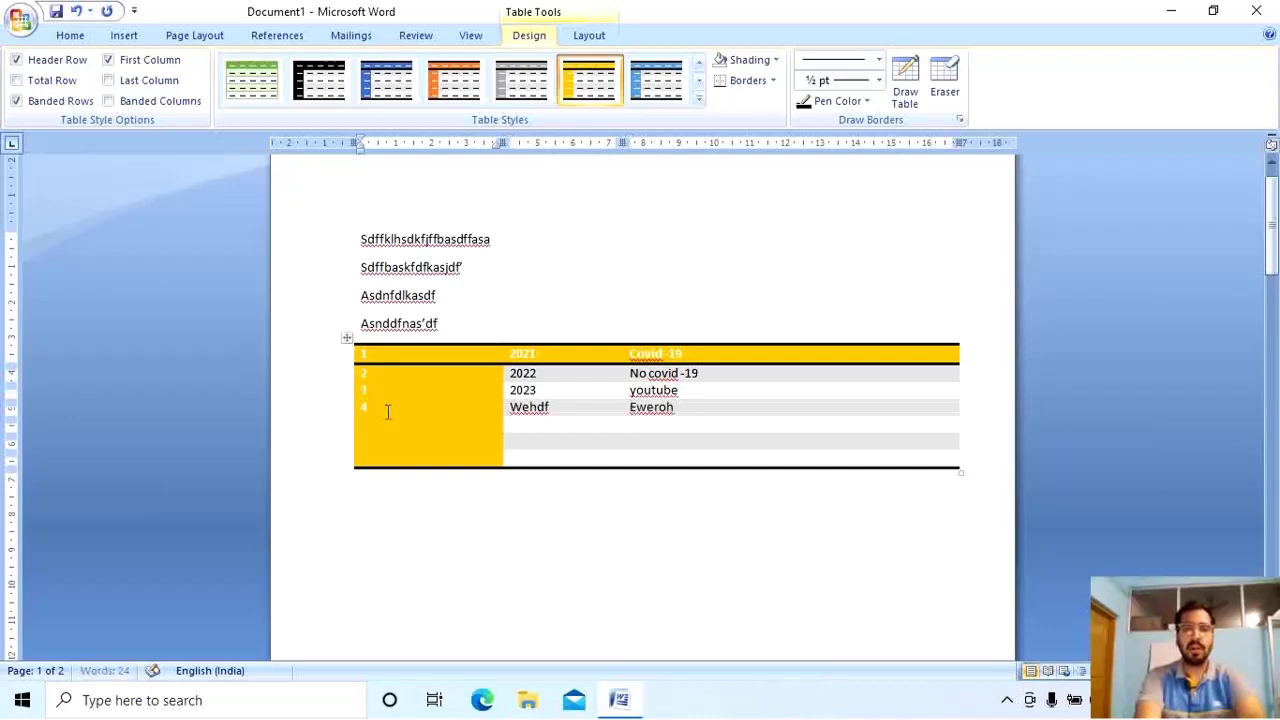
key("Tab")
type("5")
key("Tab")
type("dafjdjfolgj")
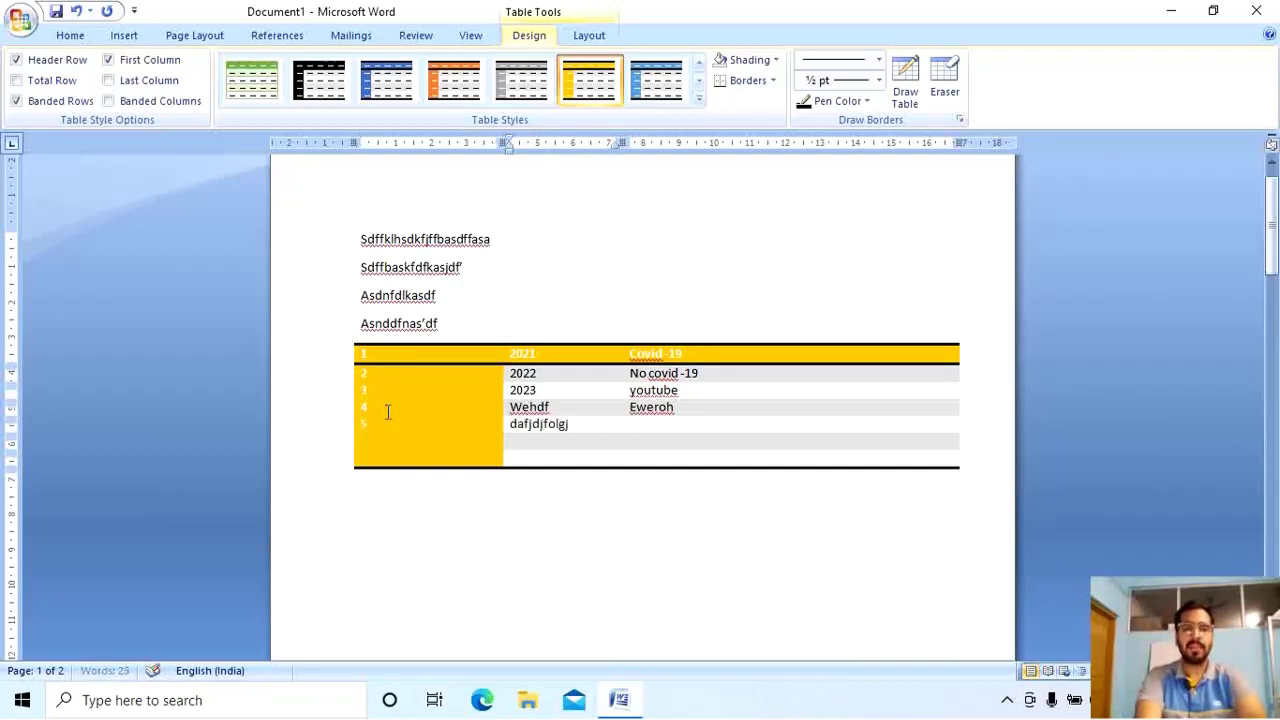
key("Tab")
type("qowroqwjro")
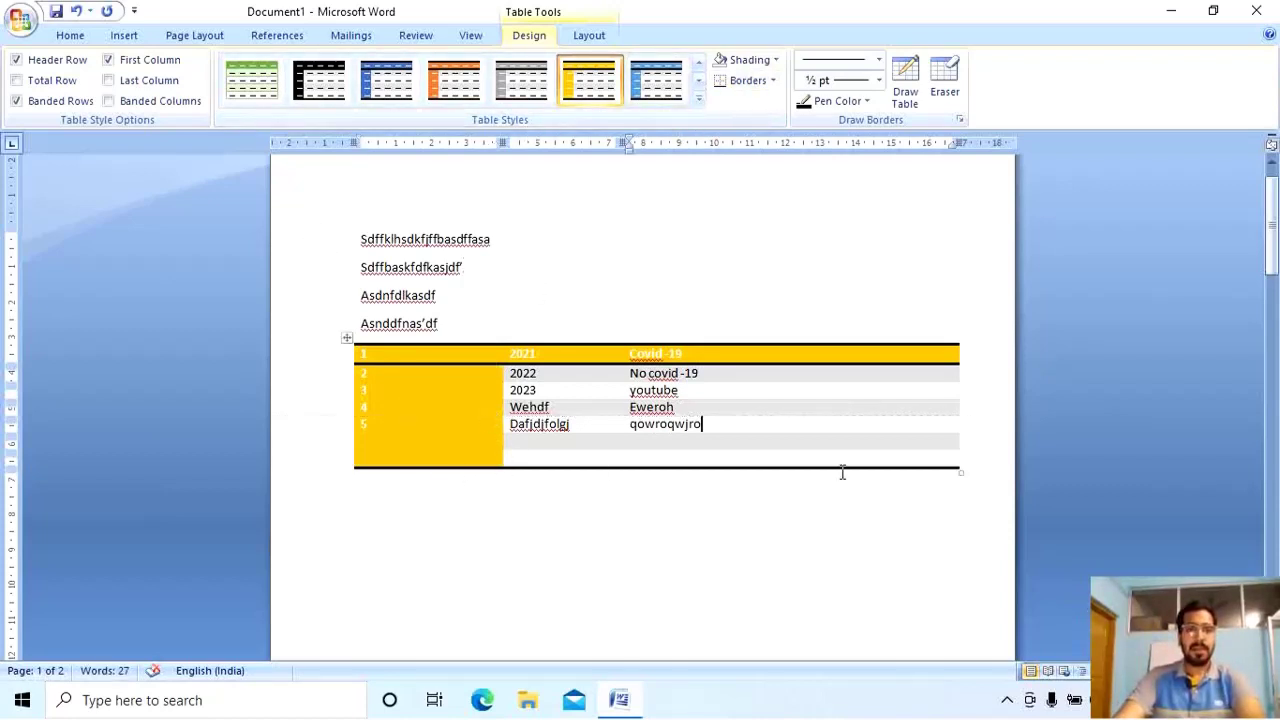
left_click_drag(896, 463, 396, 355)
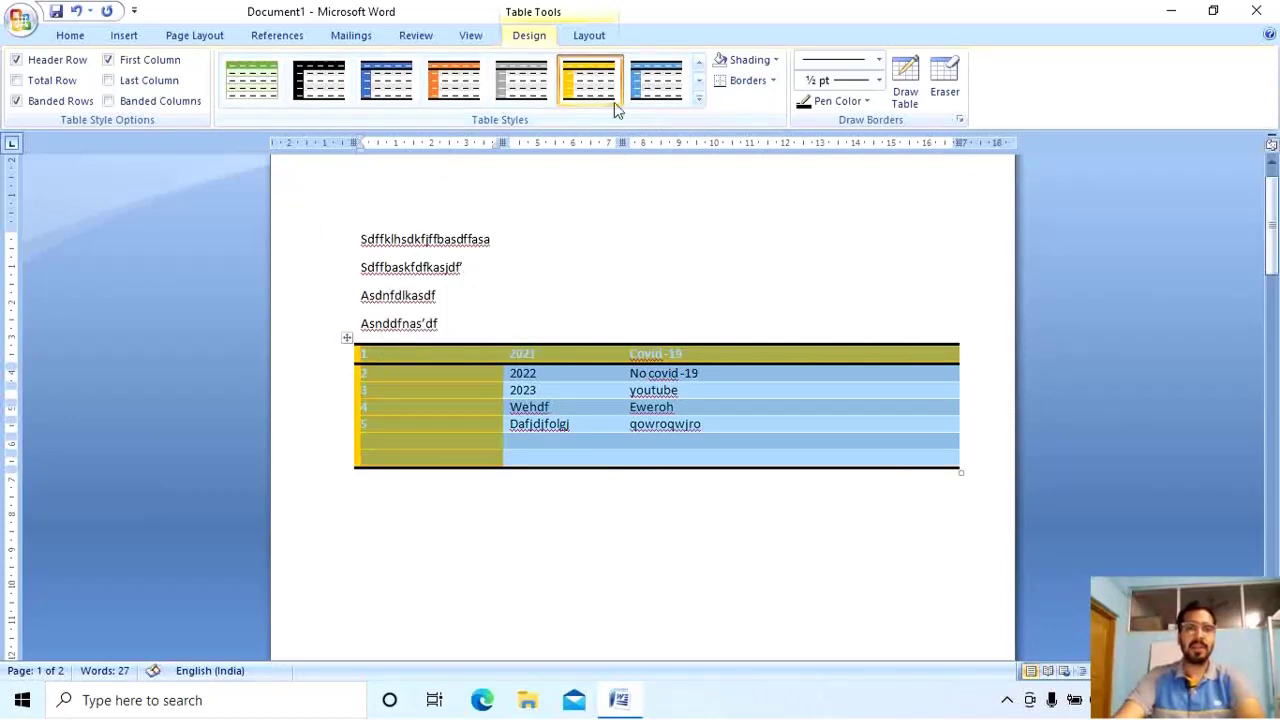
Clear the table's style so it shows plain text with no borders or shading.
left_click(698, 99)
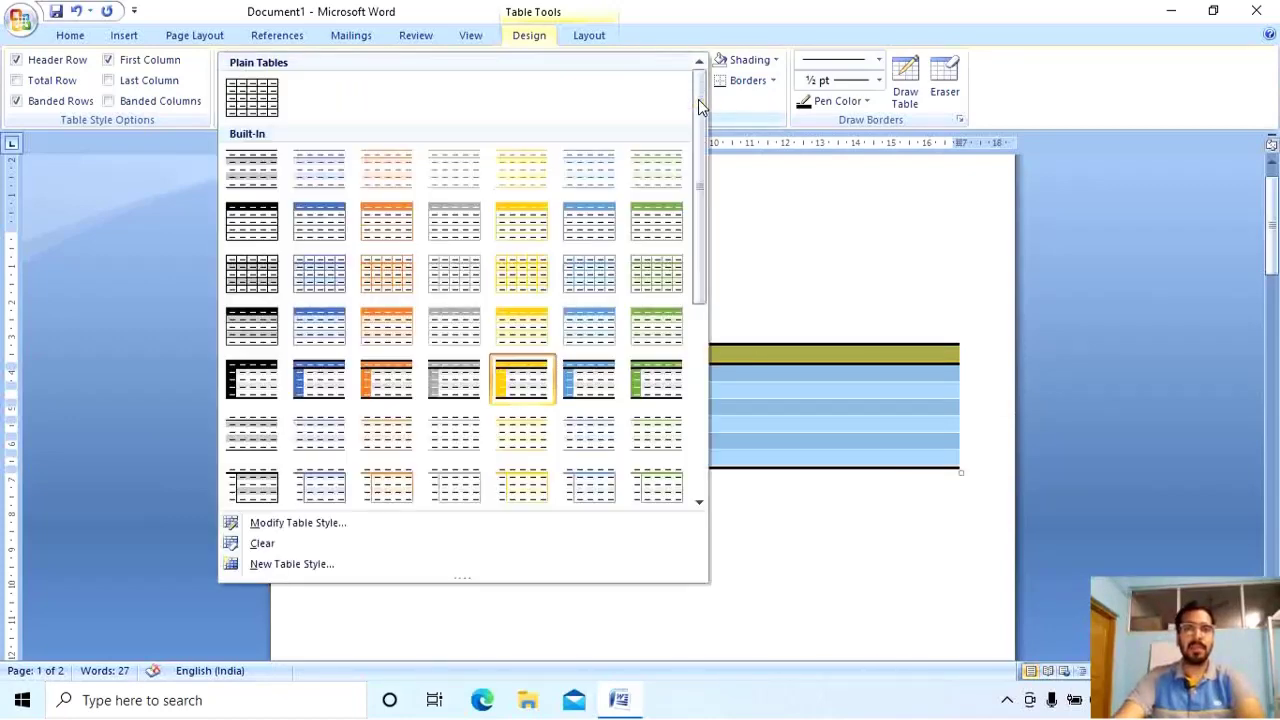
left_click(514, 545)
left_click(600, 497)
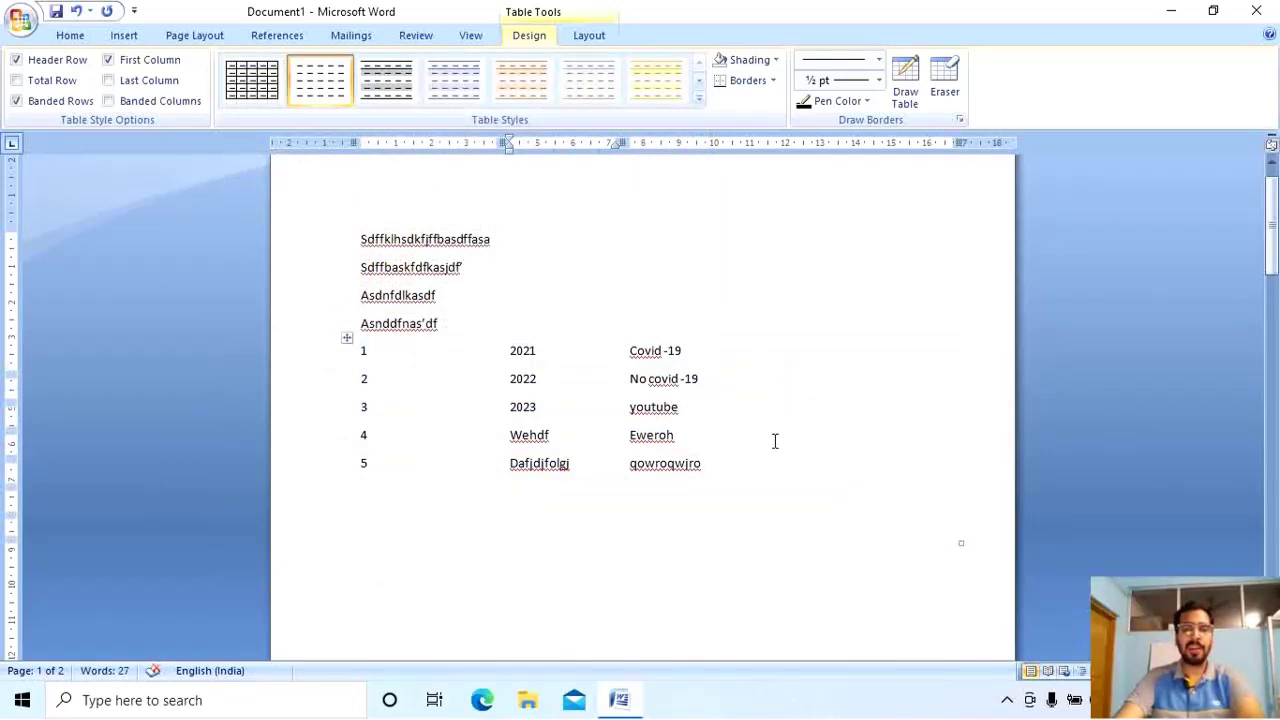
left_click(906, 80)
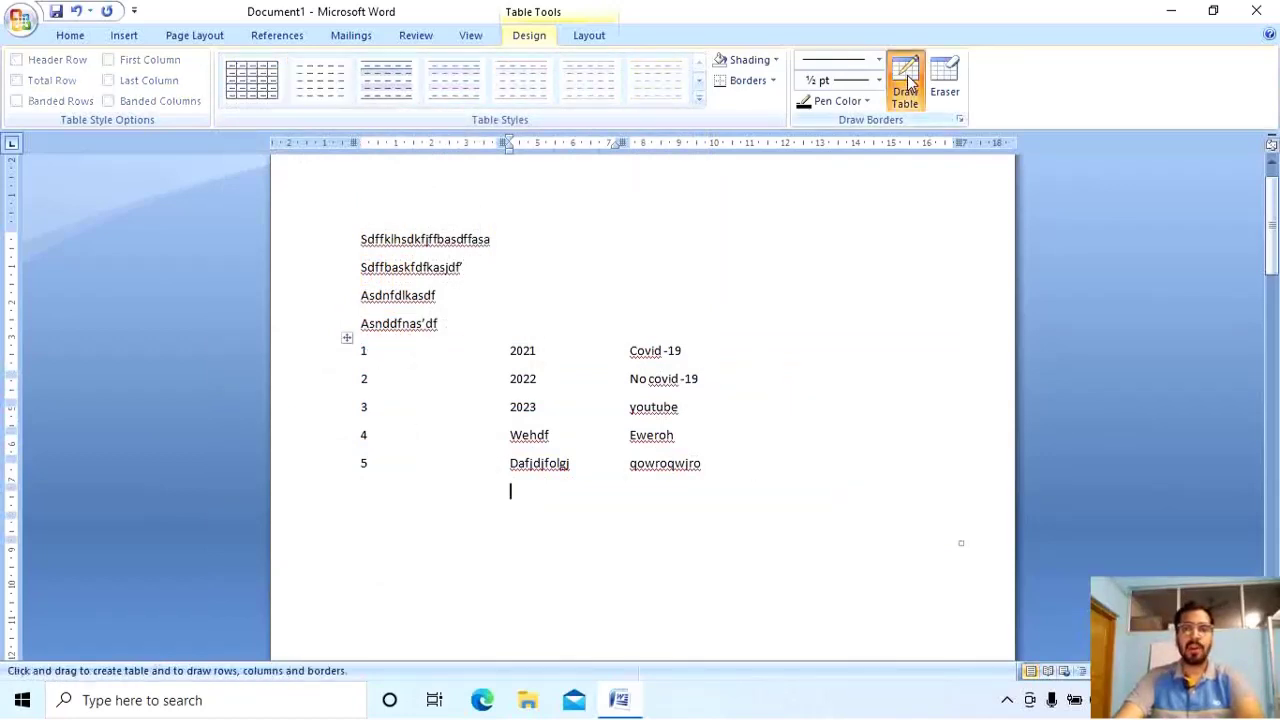
left_click(908, 83)
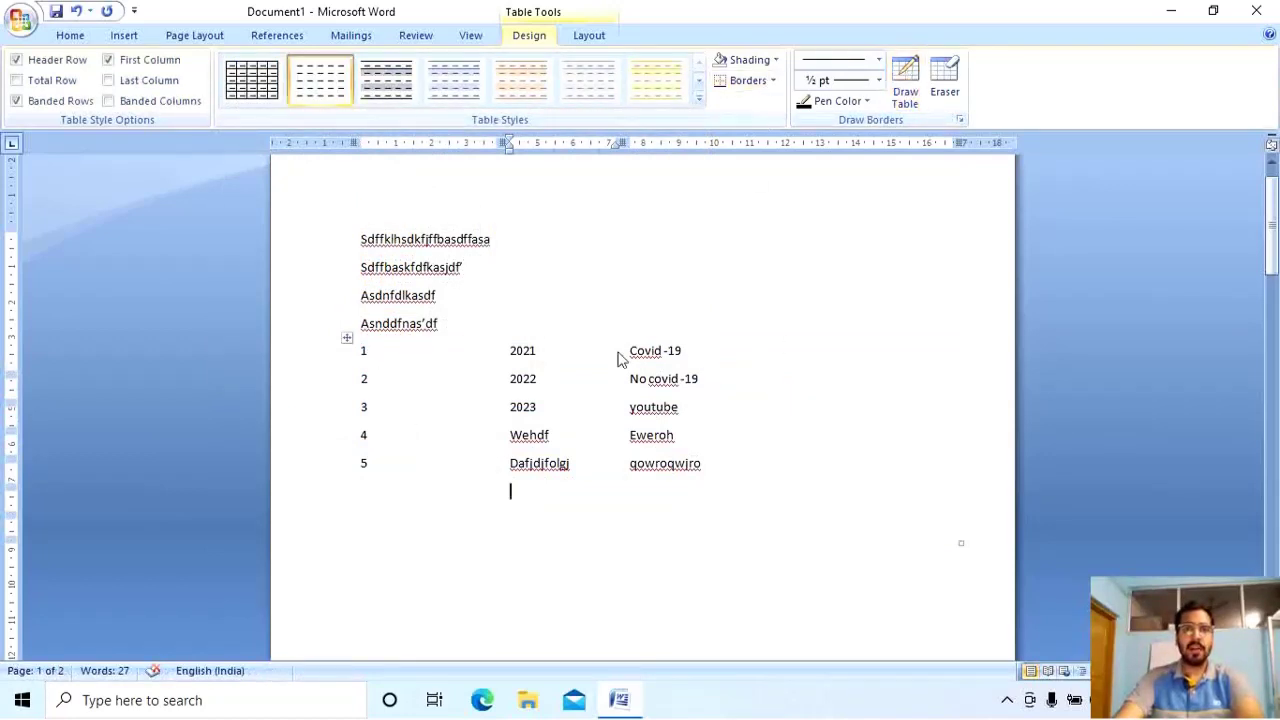
left_click_drag(372, 350, 764, 524)
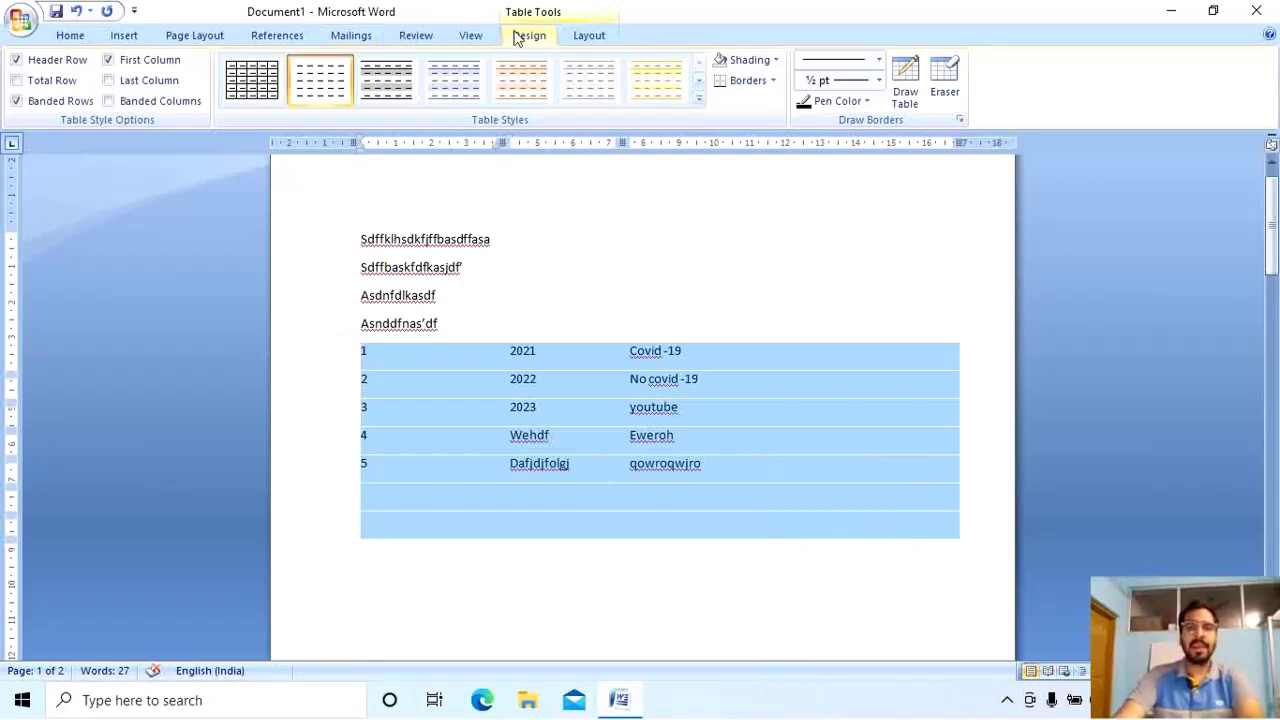
Give every cell of the selected table All Borders.
left_click(740, 81)
left_click(773, 81)
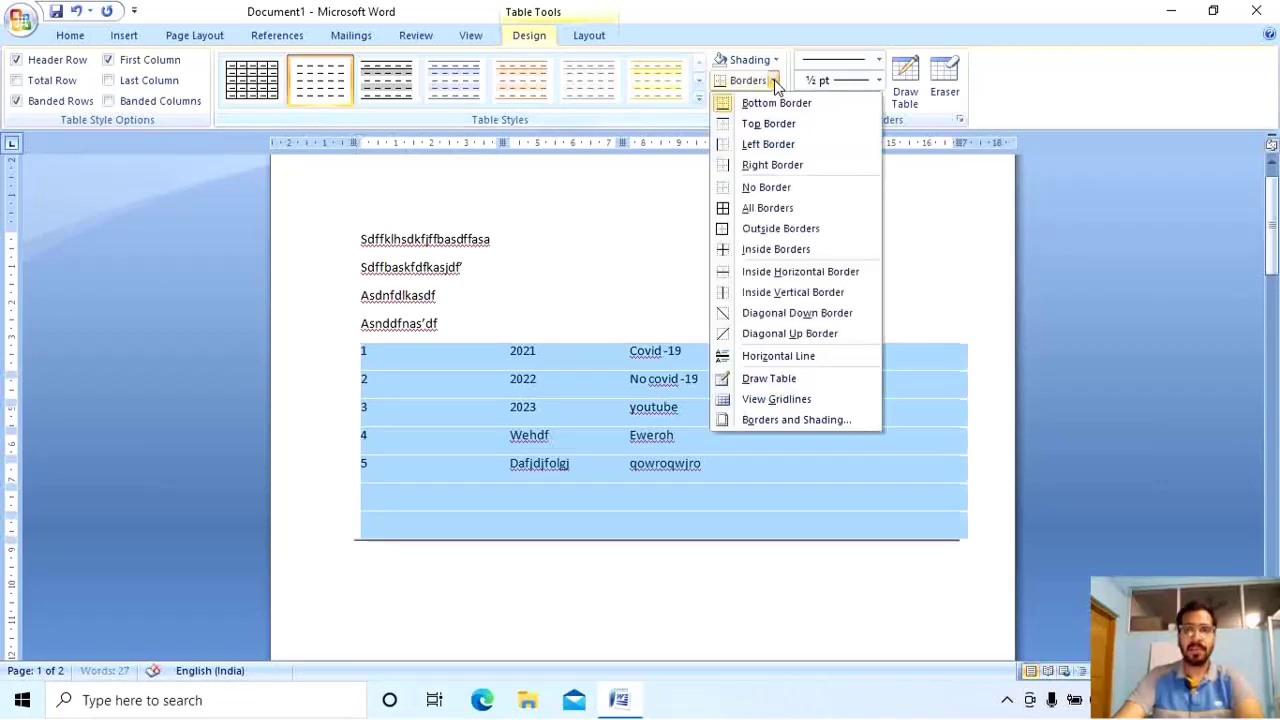
left_click(801, 207)
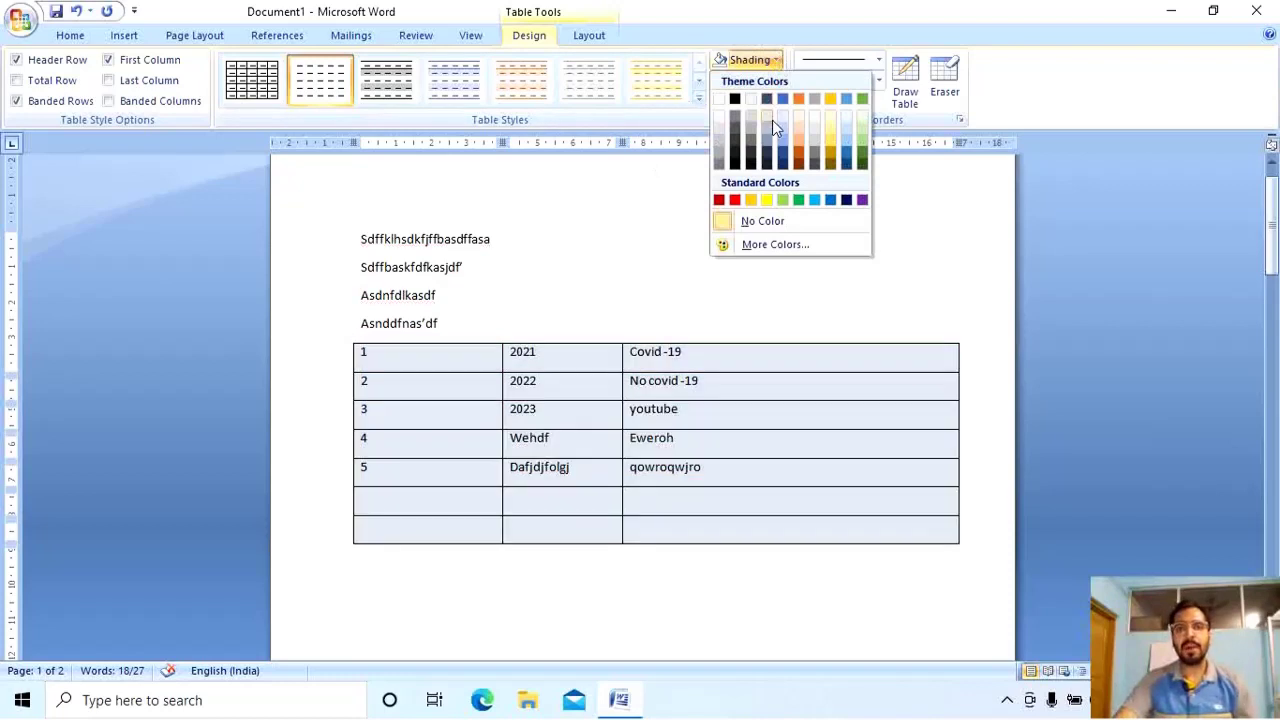
left_click(755, 228)
left_click(735, 368)
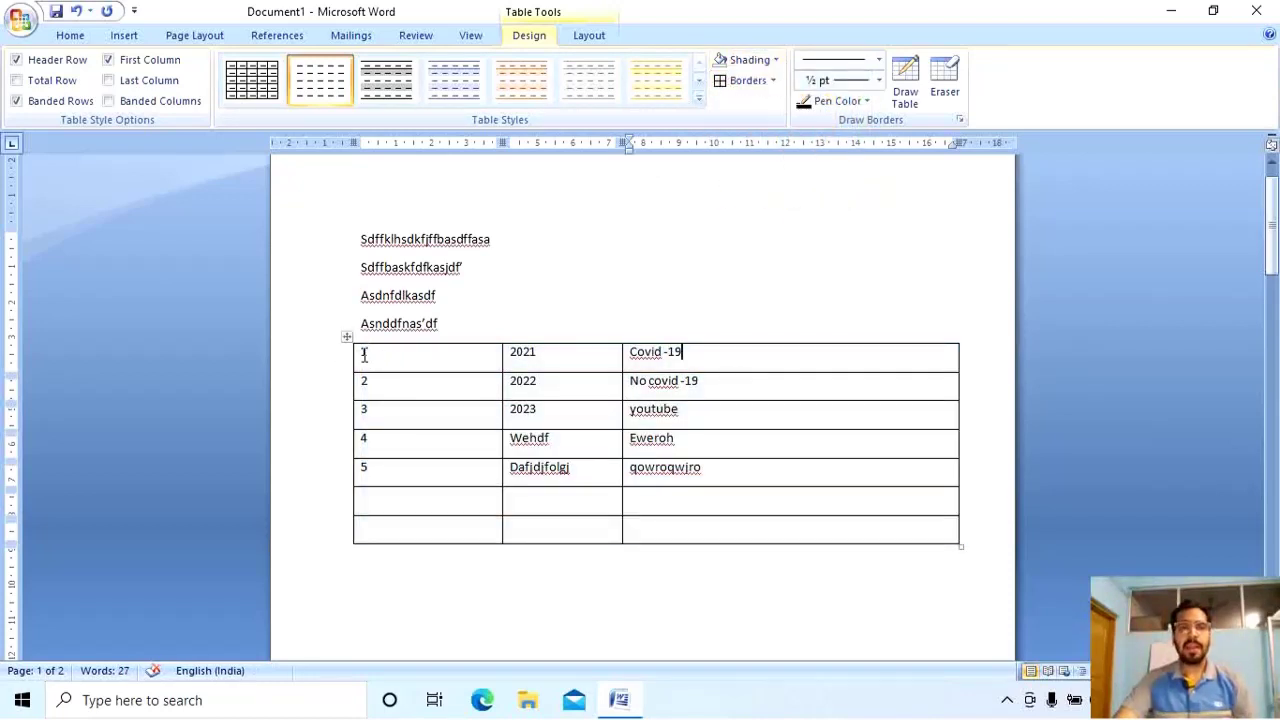
Shade the table's first row in a light colour.
left_click_drag(358, 354, 731, 354)
left_click(775, 60)
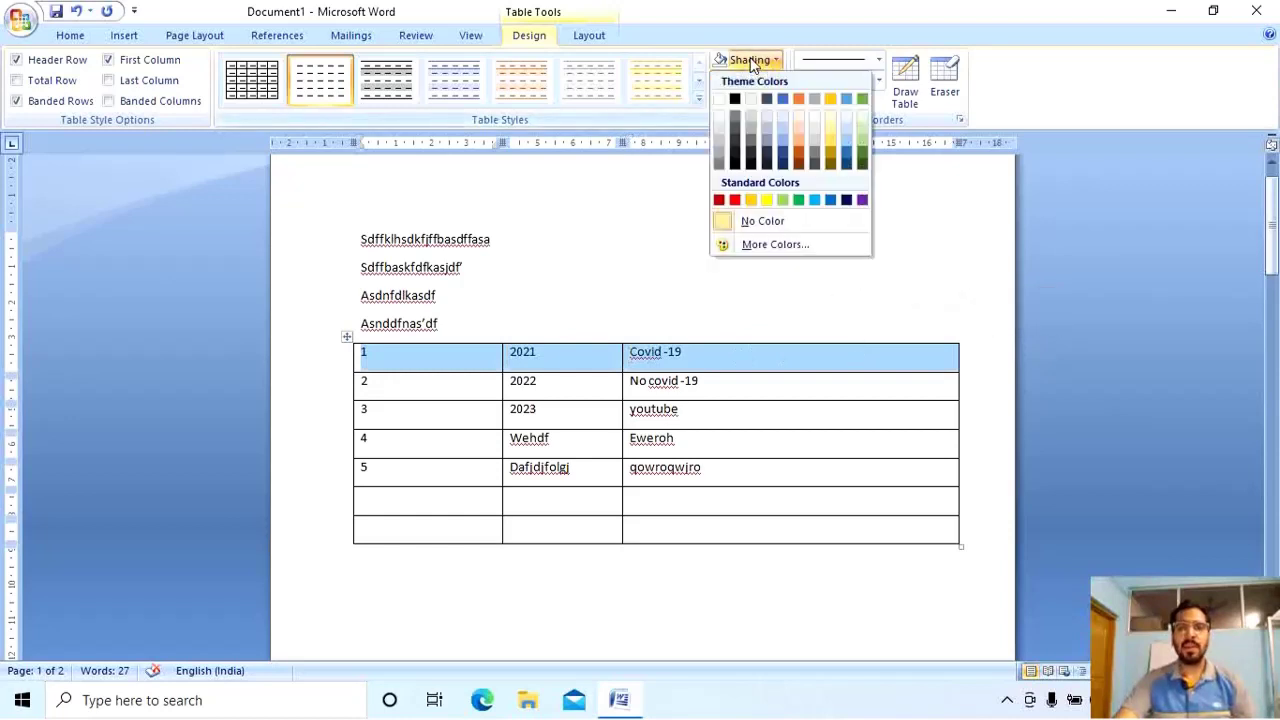
left_click(767, 118)
left_click(708, 501)
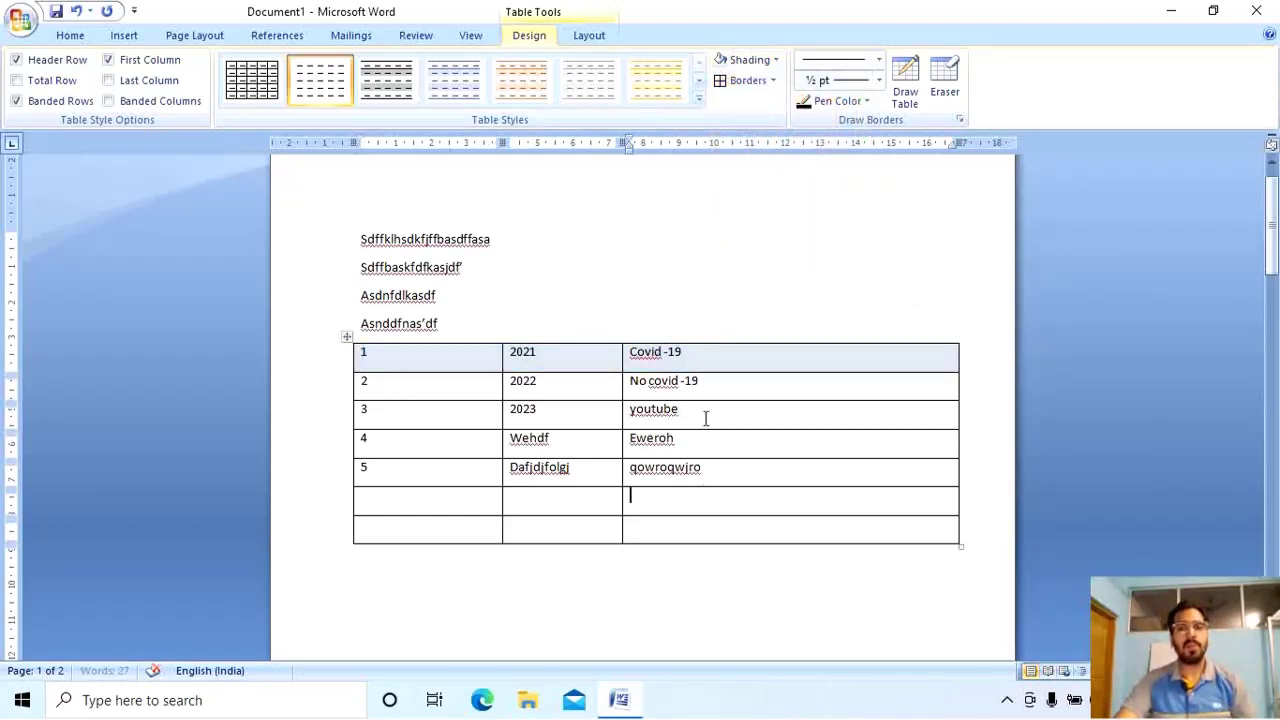
Colour the text 'Covid -19' red.
left_click_drag(700, 354, 652, 358)
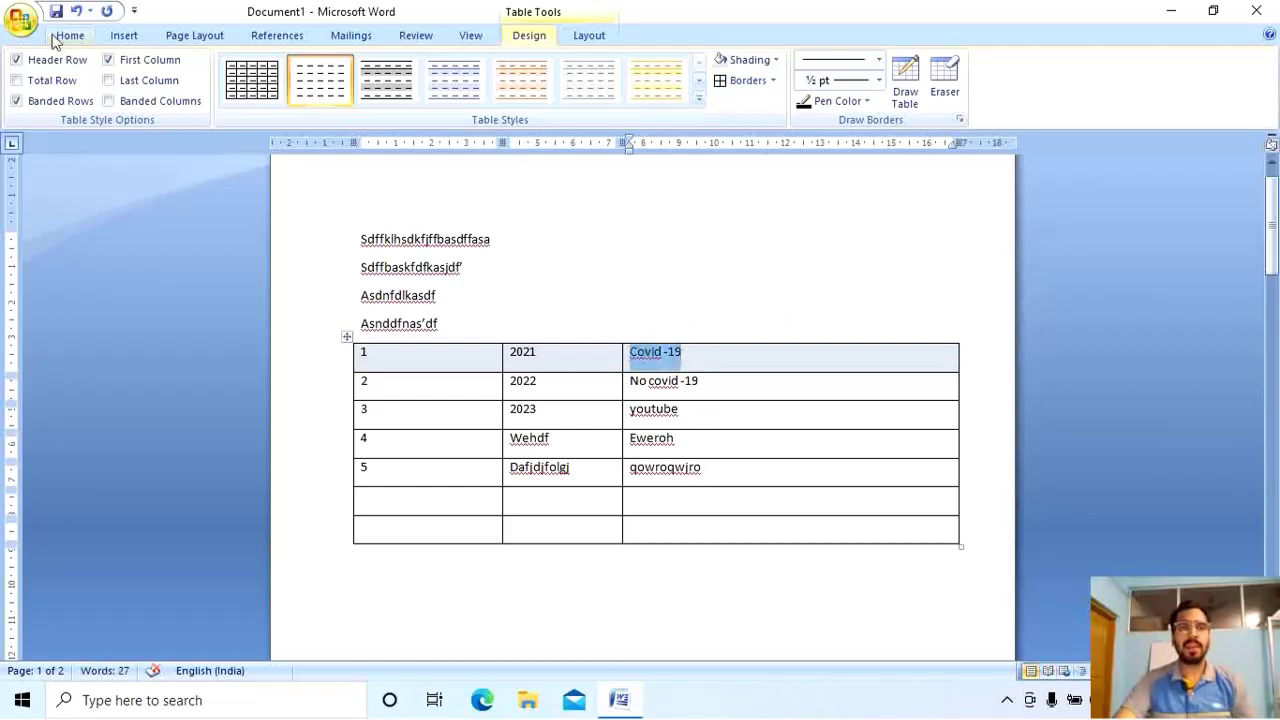
left_click(62, 36)
left_click(385, 95)
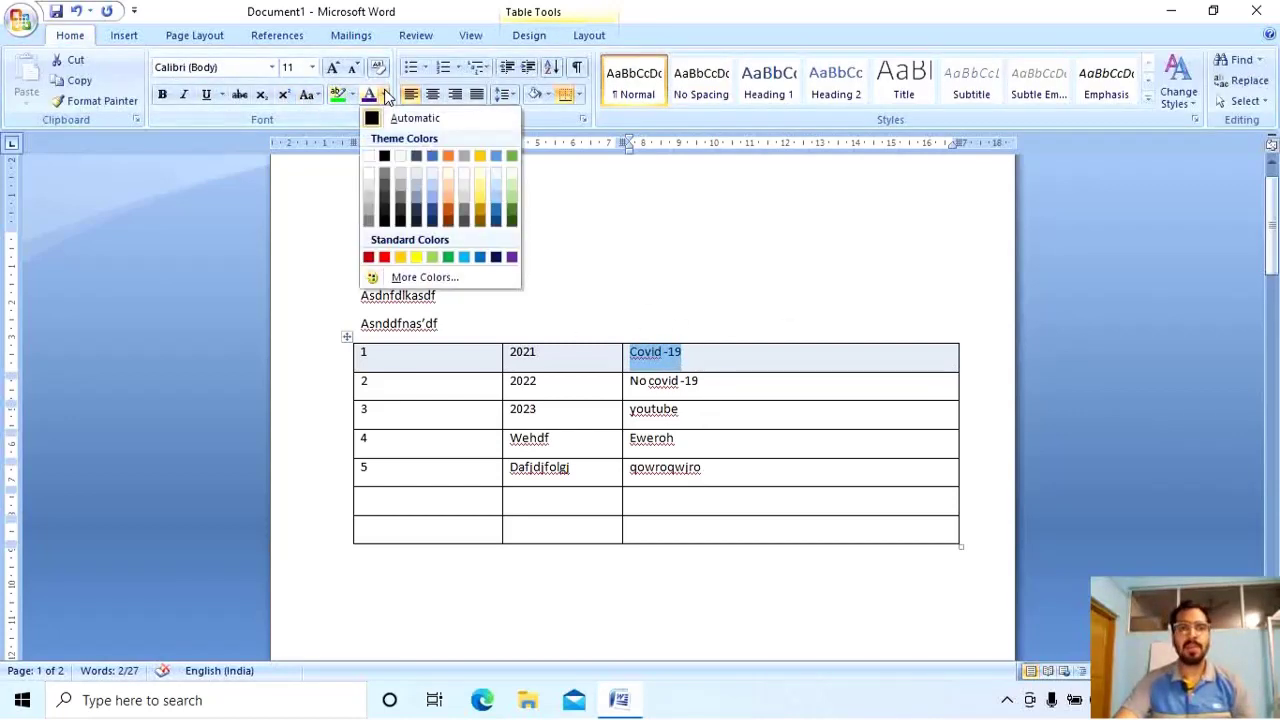
left_click(385, 258)
left_click(512, 408)
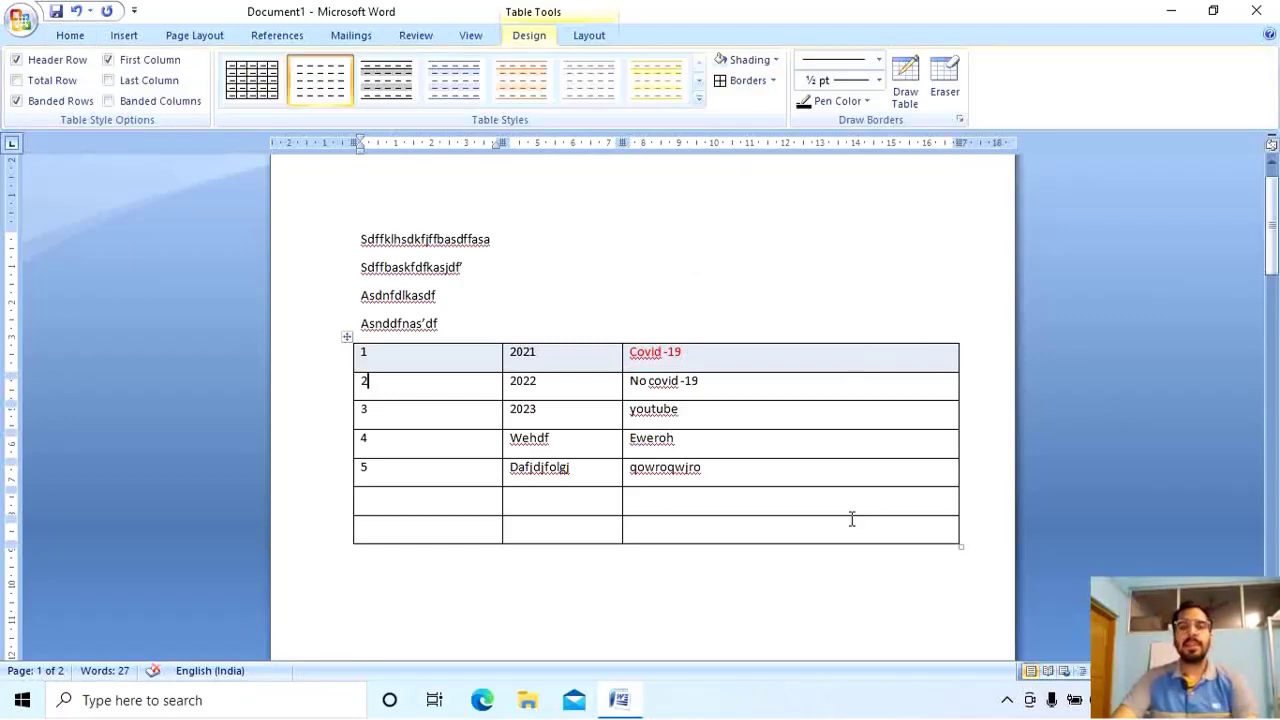
Turn on Total Row and put dotted-line borders on every table cell.
left_click_drag(904, 540, 300, 329)
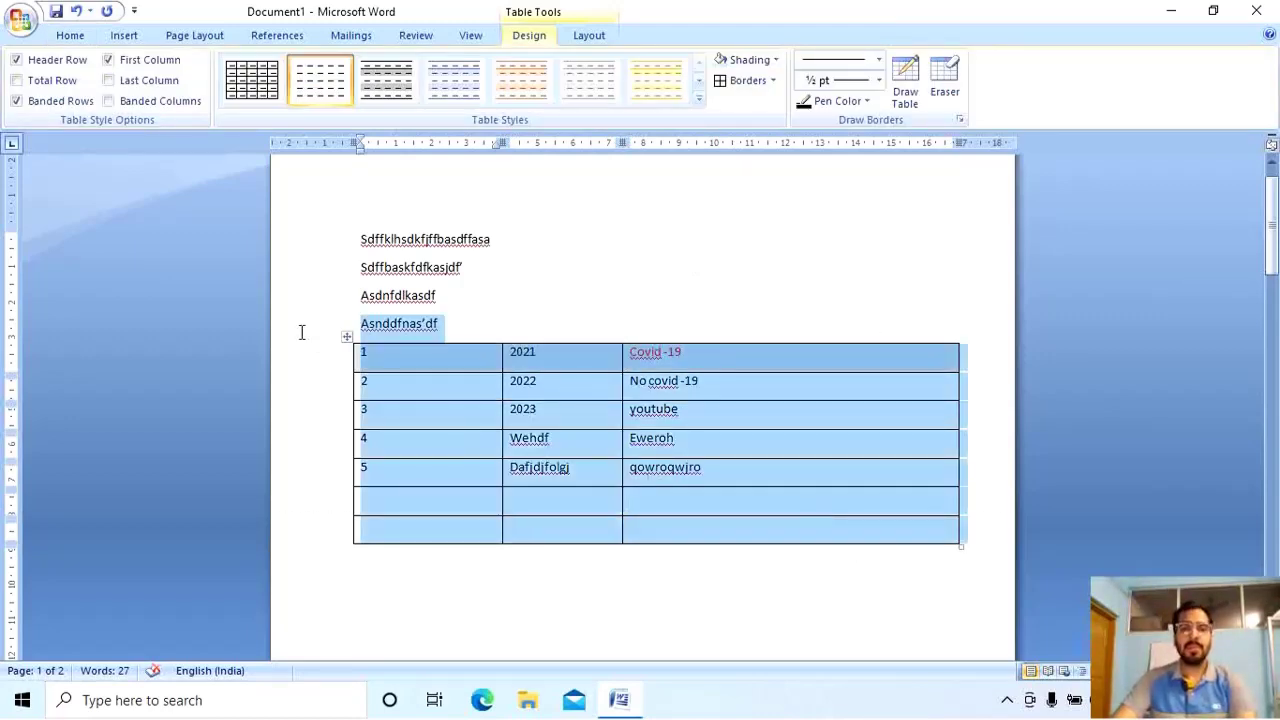
left_click(768, 471)
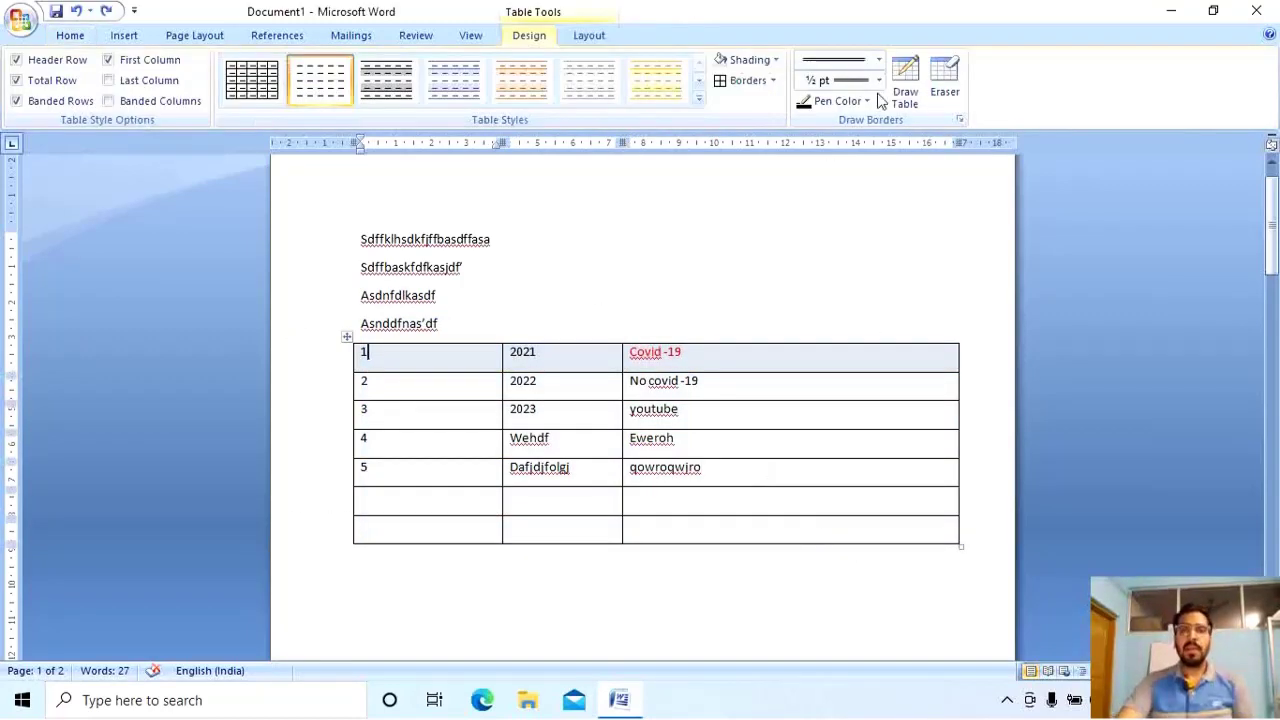
left_click(16, 80)
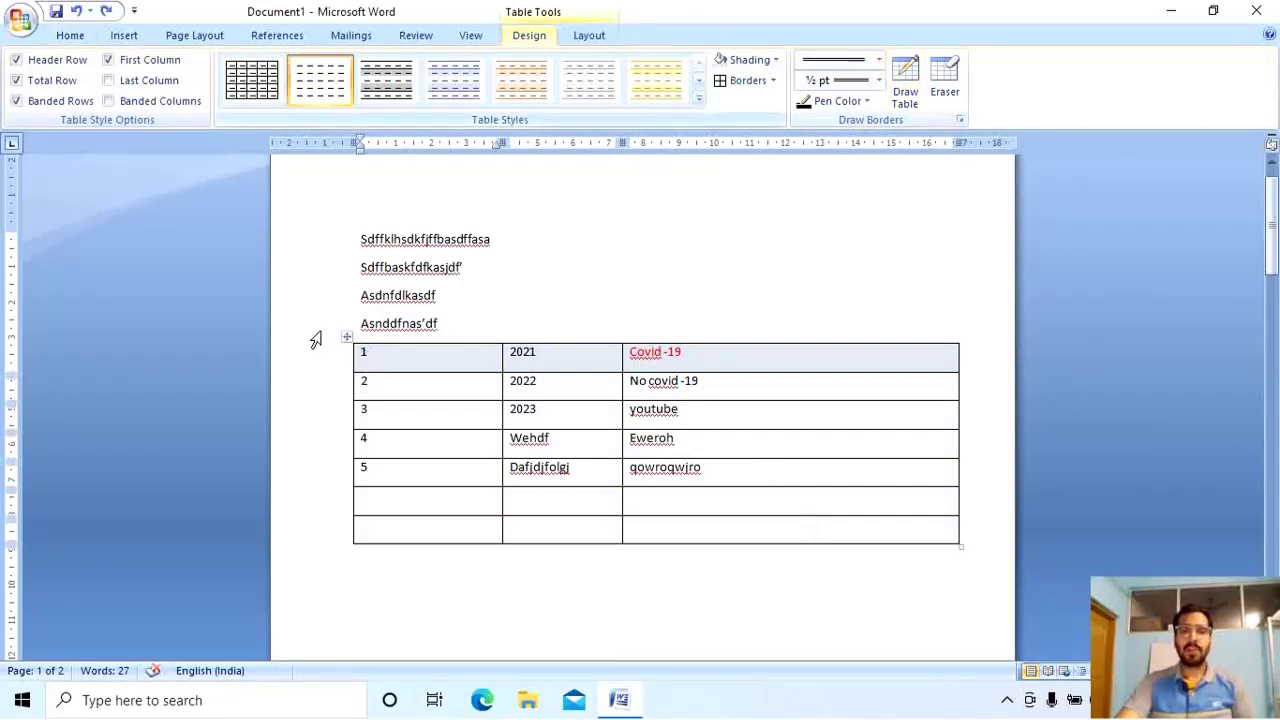
left_click(346, 337)
left_click(878, 63)
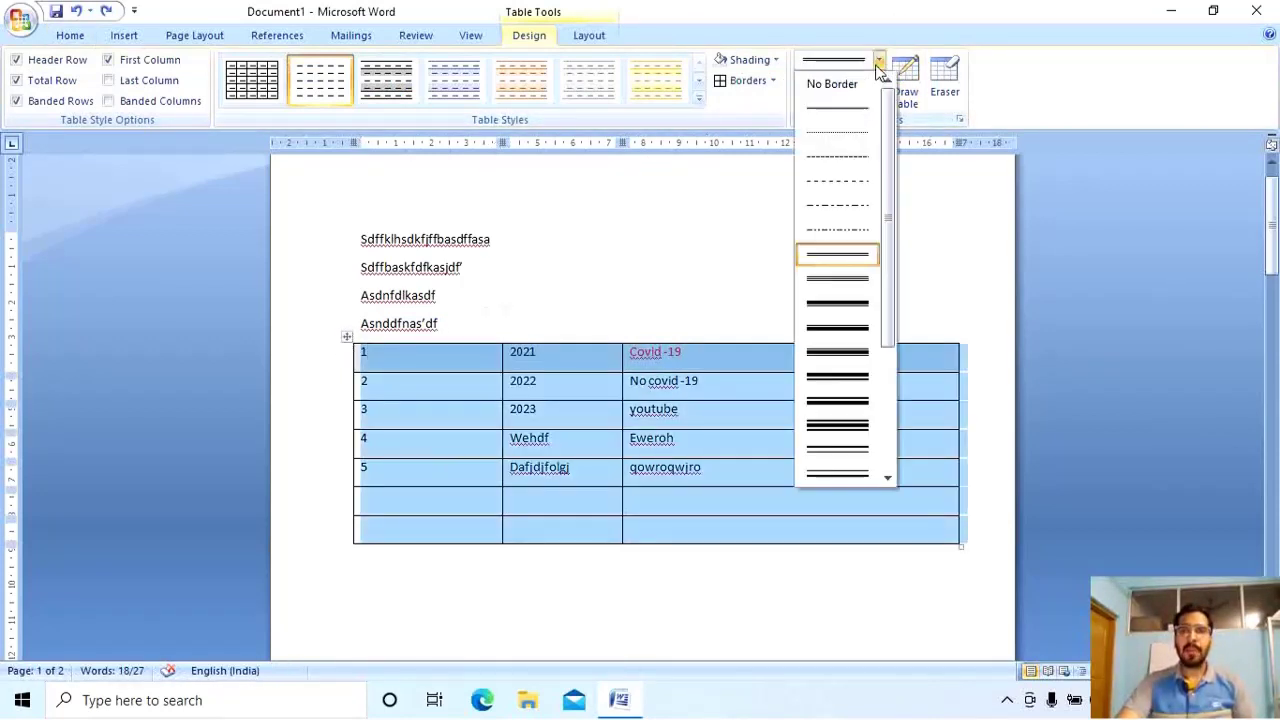
left_click(862, 131)
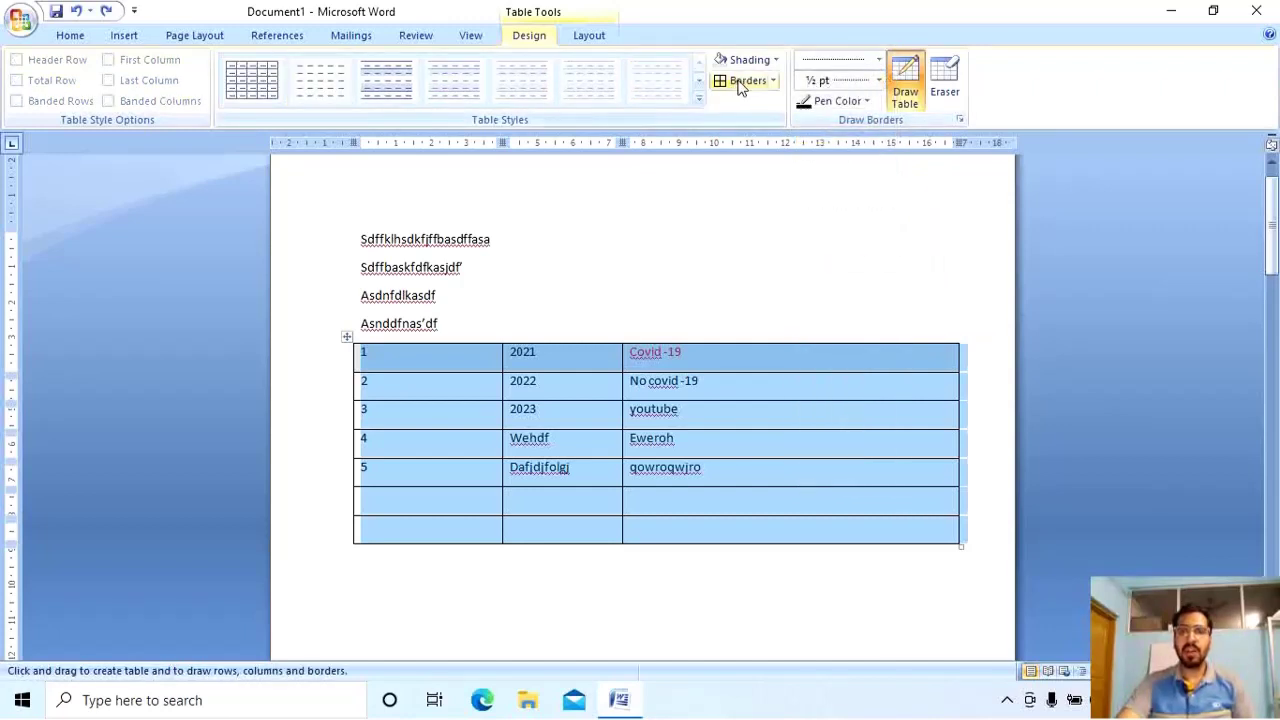
left_click(774, 82)
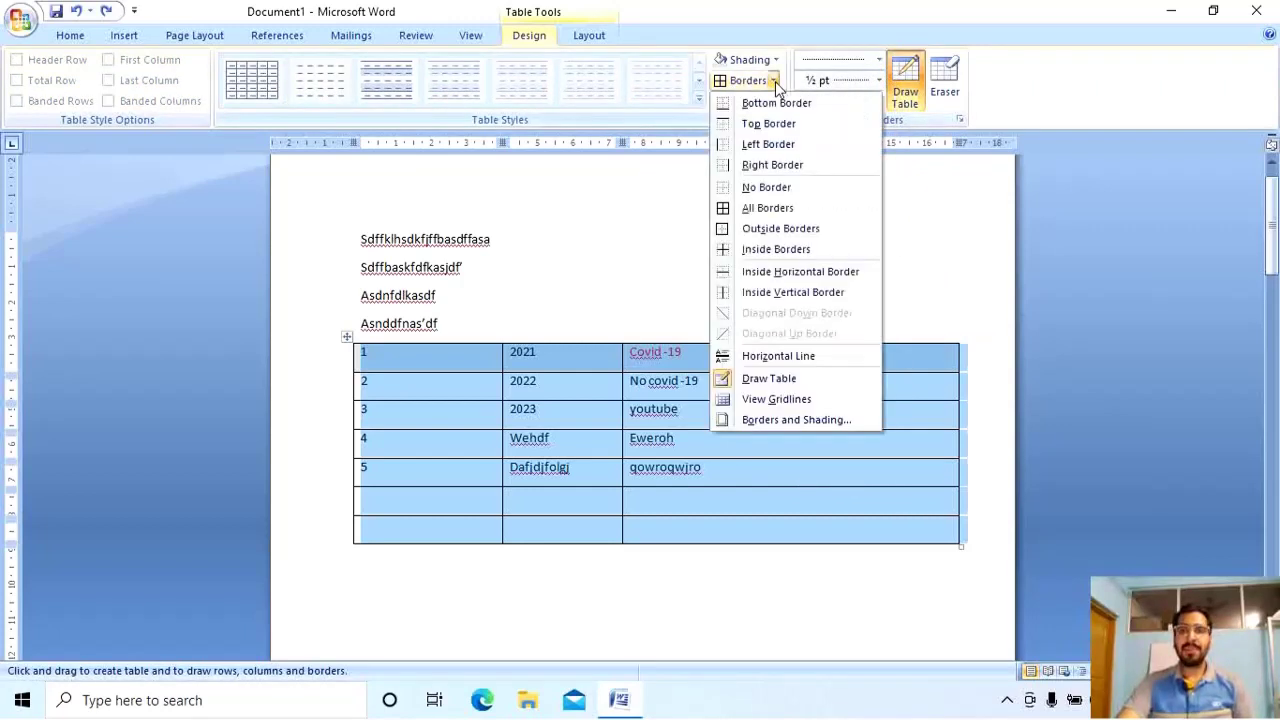
left_click(775, 208)
left_click(769, 399)
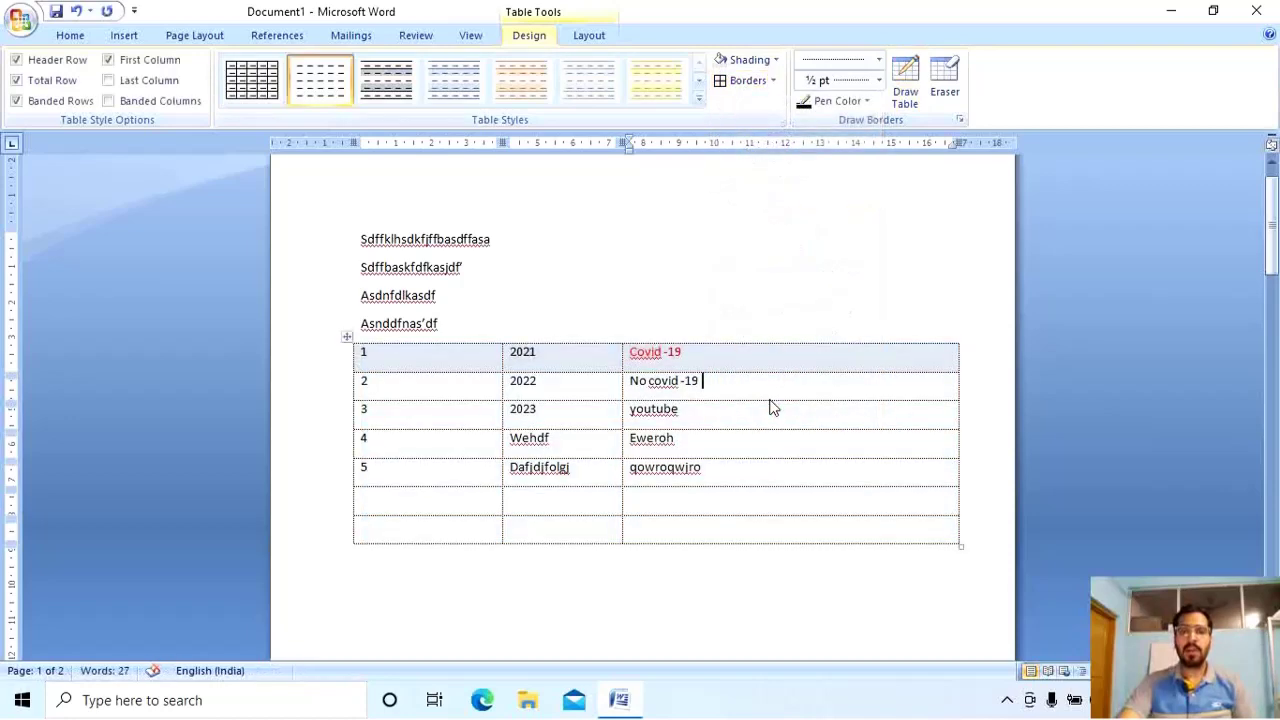
Replace the borders with a hatched 3 pt line style on all cells.
left_click(347, 337)
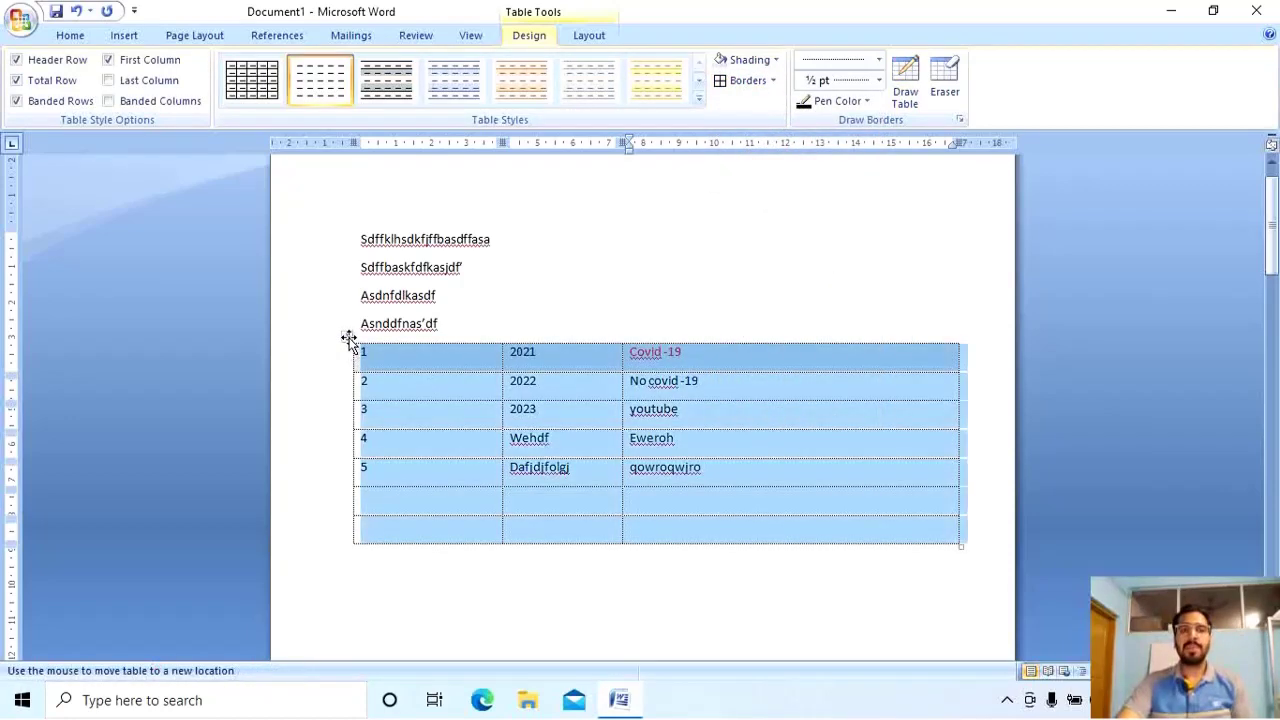
left_click(880, 60)
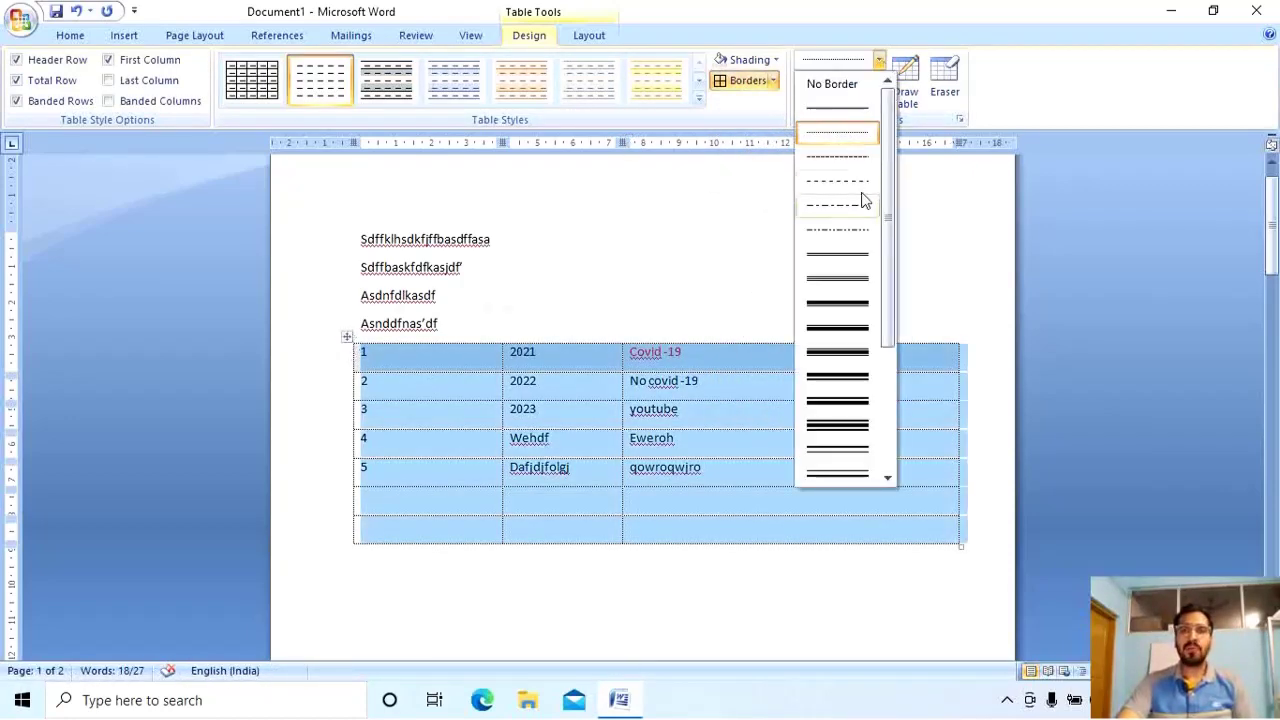
scroll(855, 398, "down", 5)
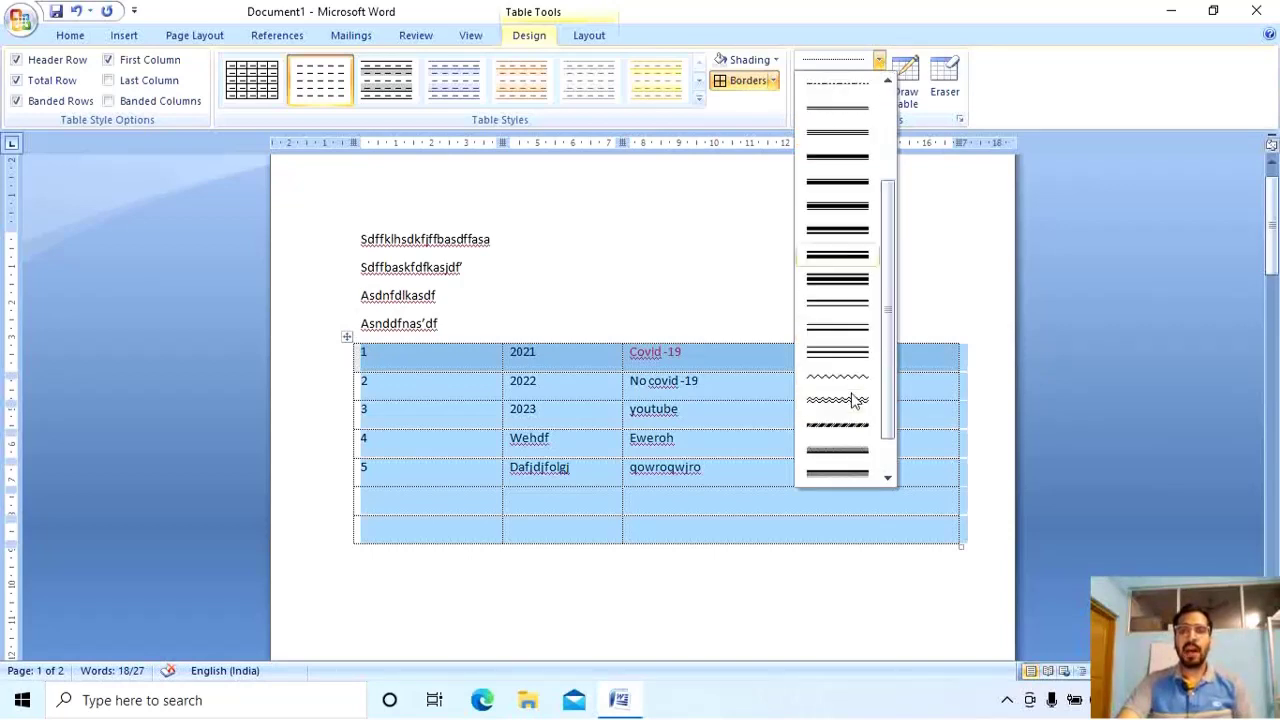
left_click(853, 375)
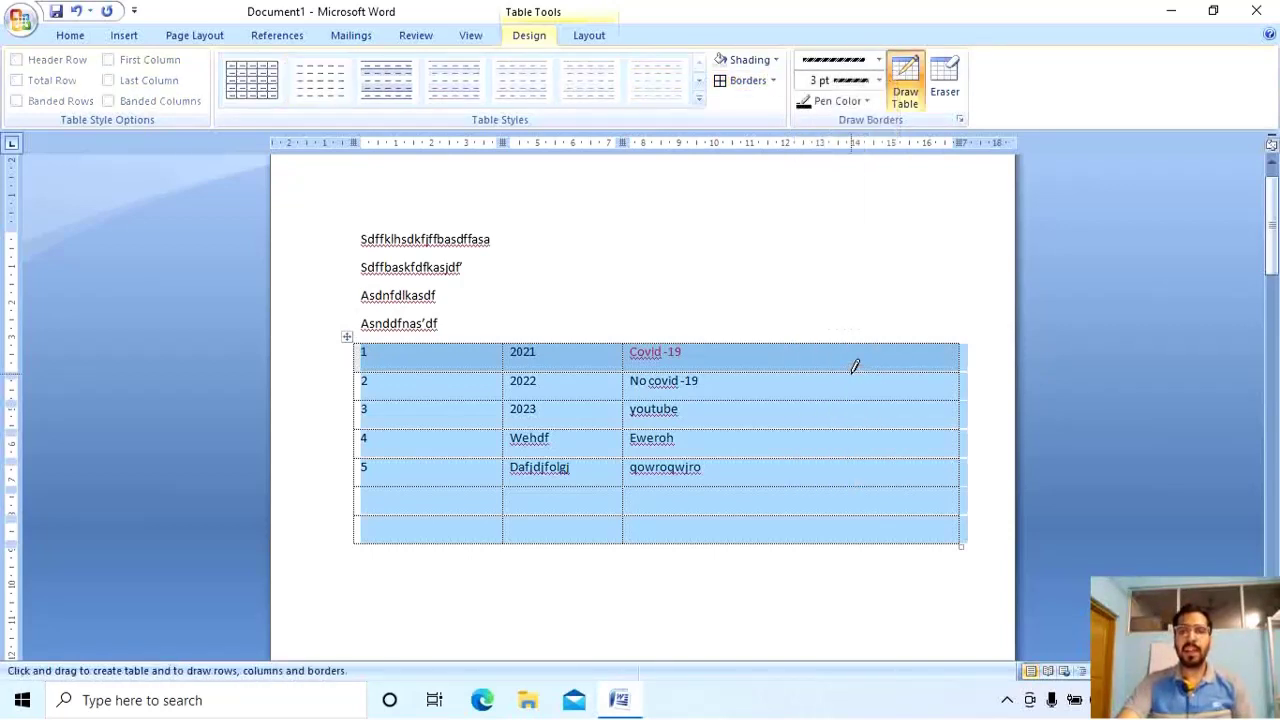
left_click(848, 88)
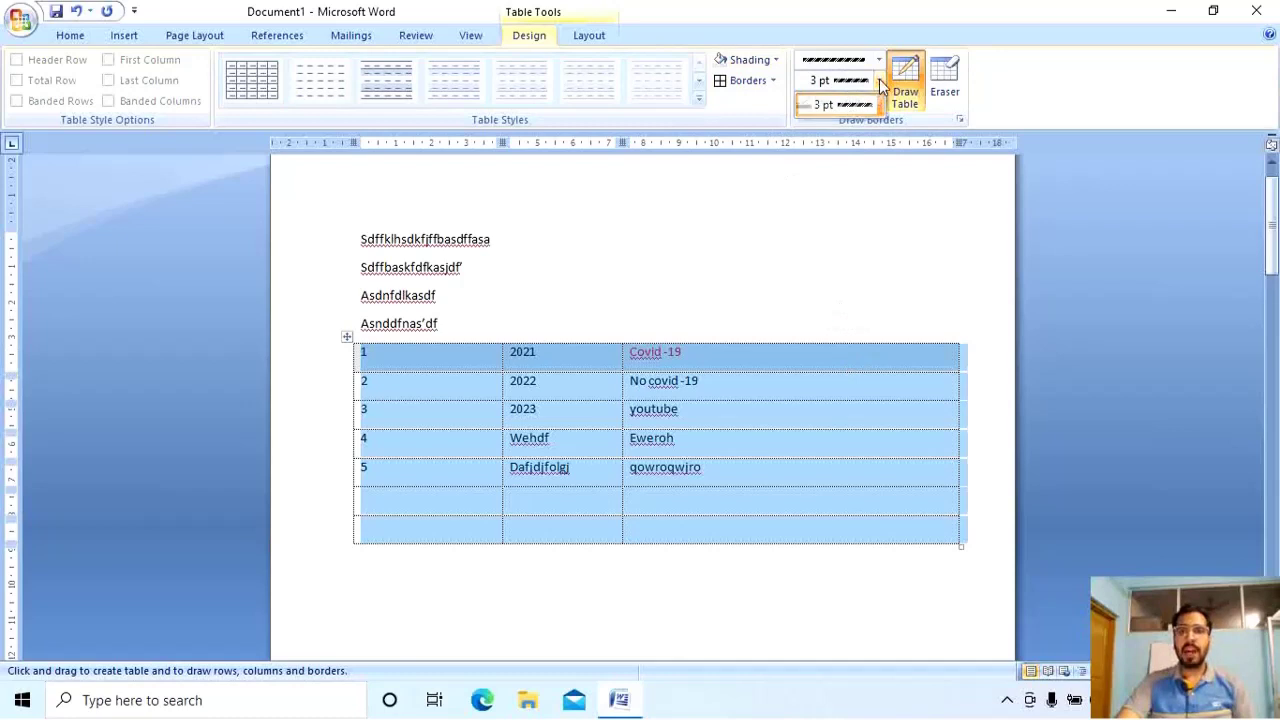
left_click(850, 104)
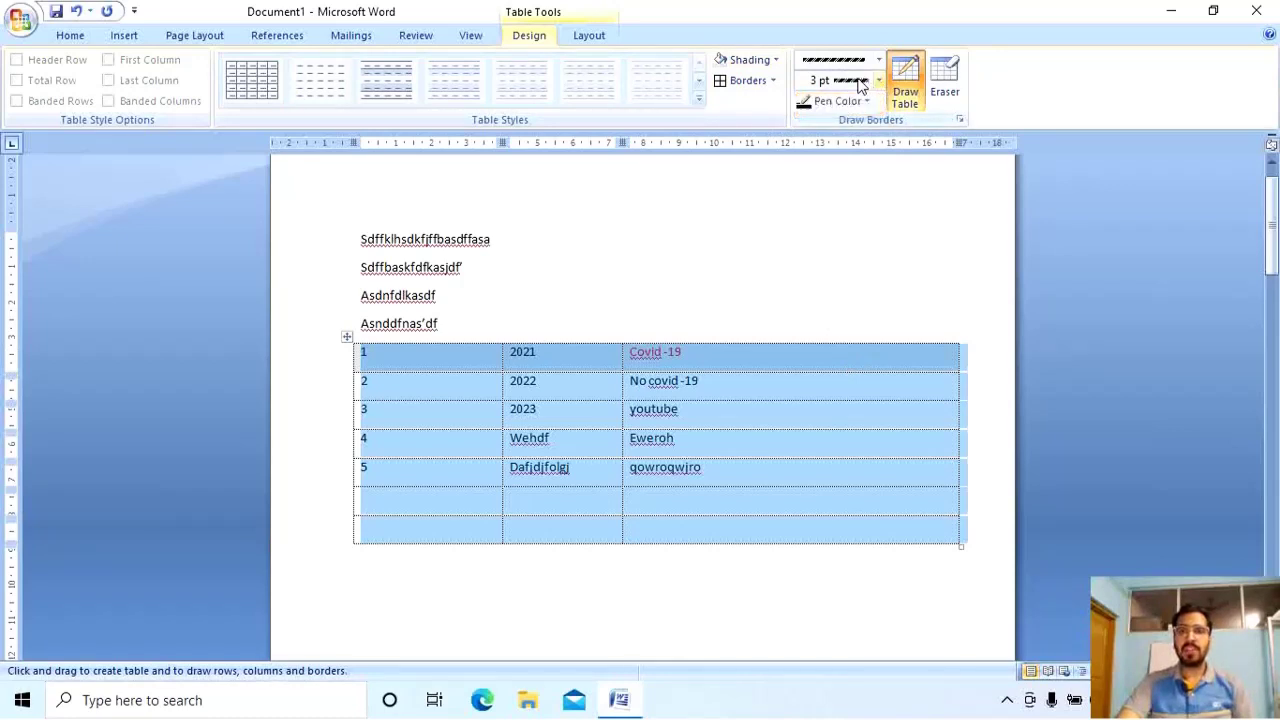
left_click(732, 82)
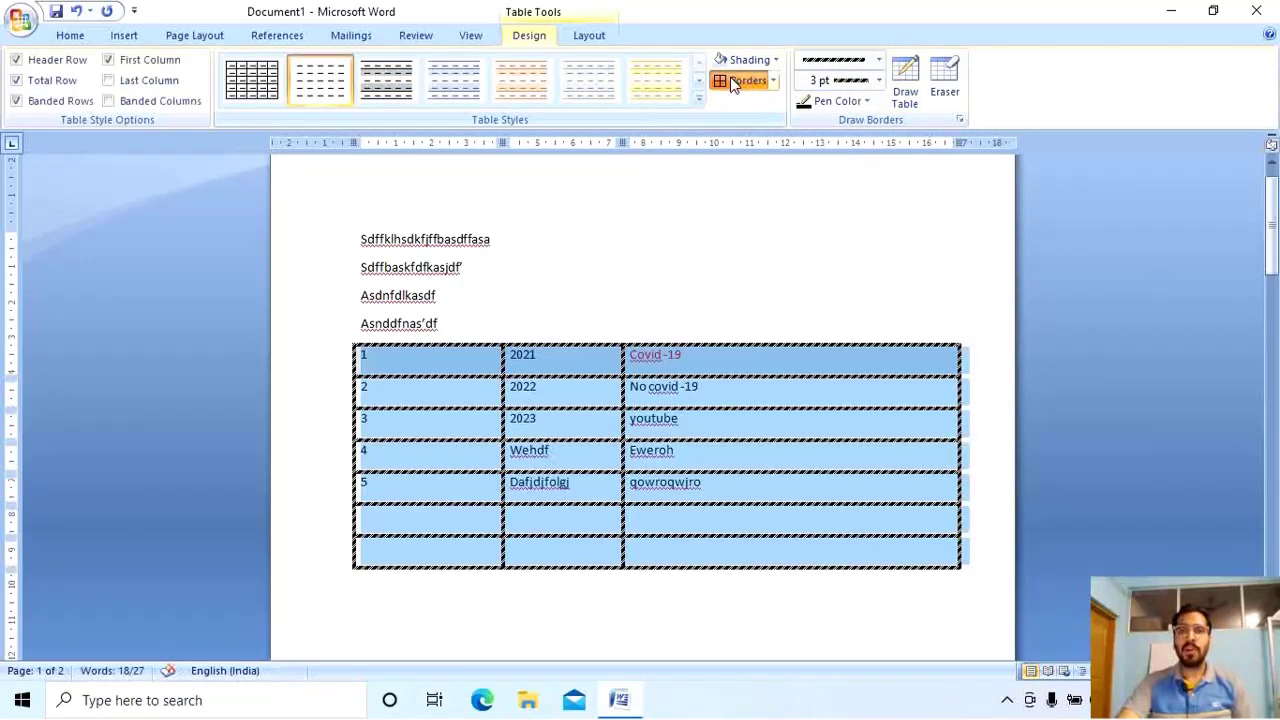
left_click(677, 452)
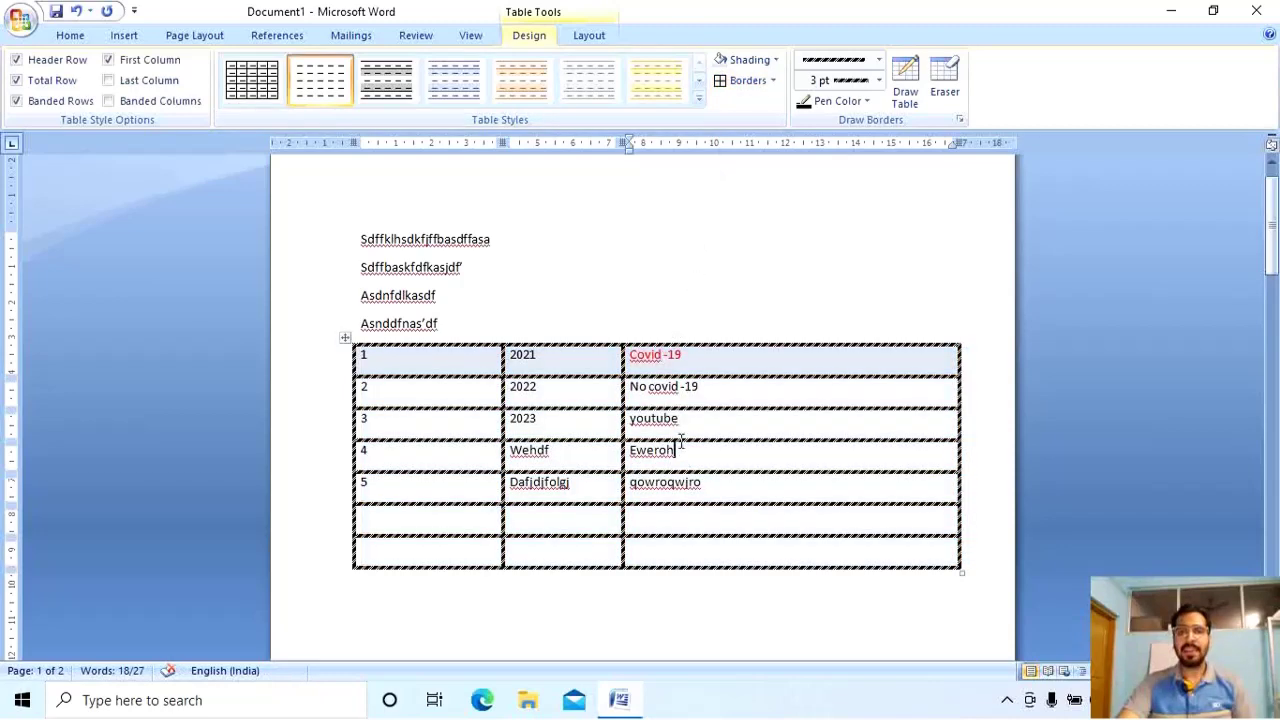
Try Layout's Select Cell on the Eweroh cell and the 2023 cell.
left_click(598, 35)
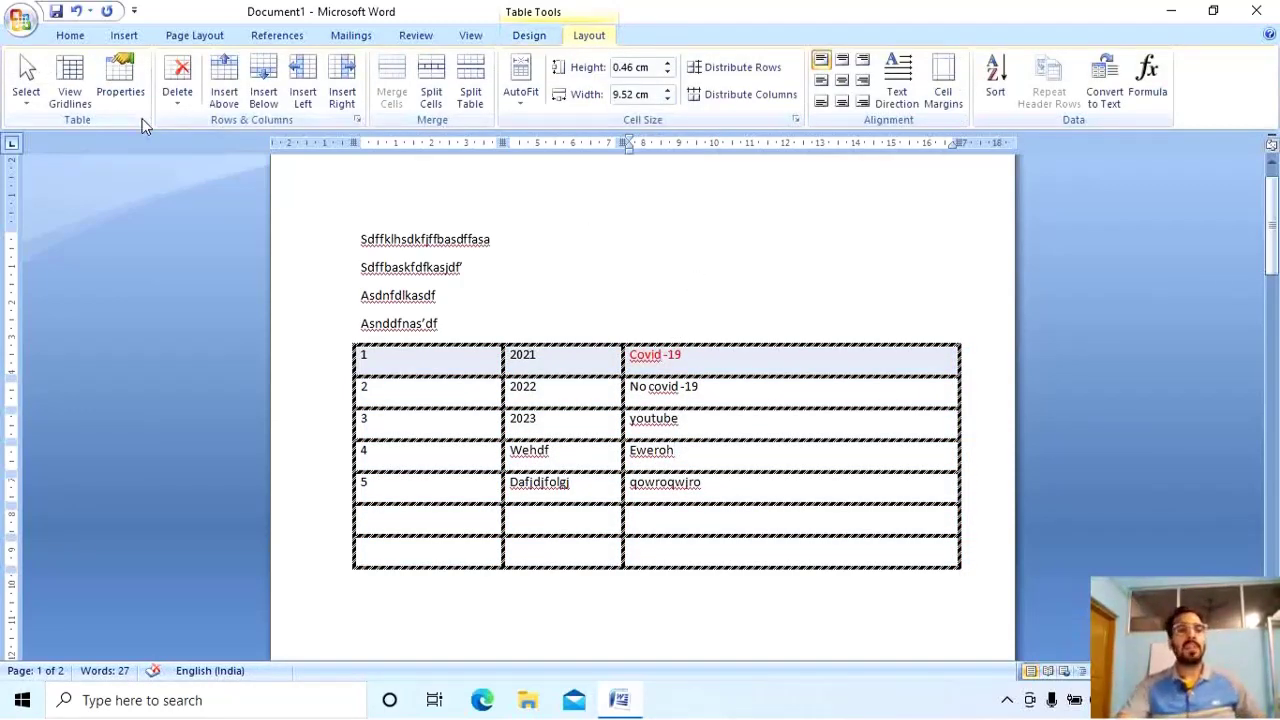
left_click(26, 85)
left_click(50, 122)
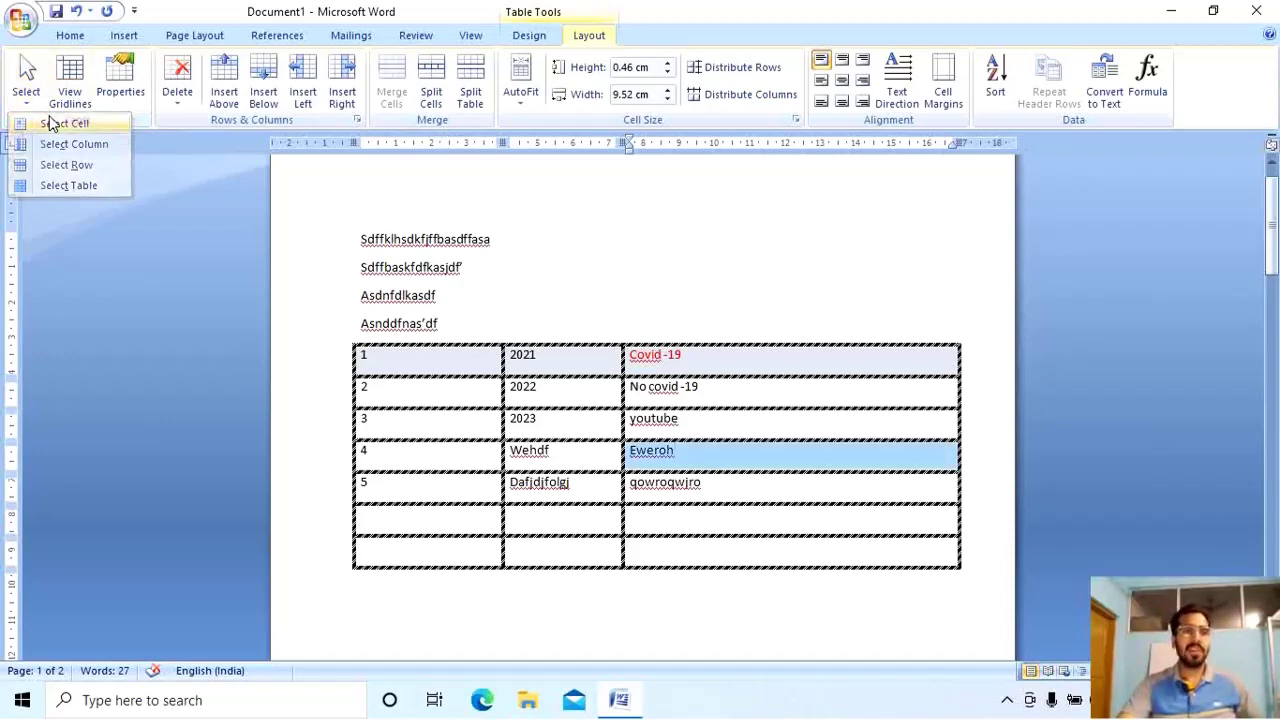
left_click(617, 434)
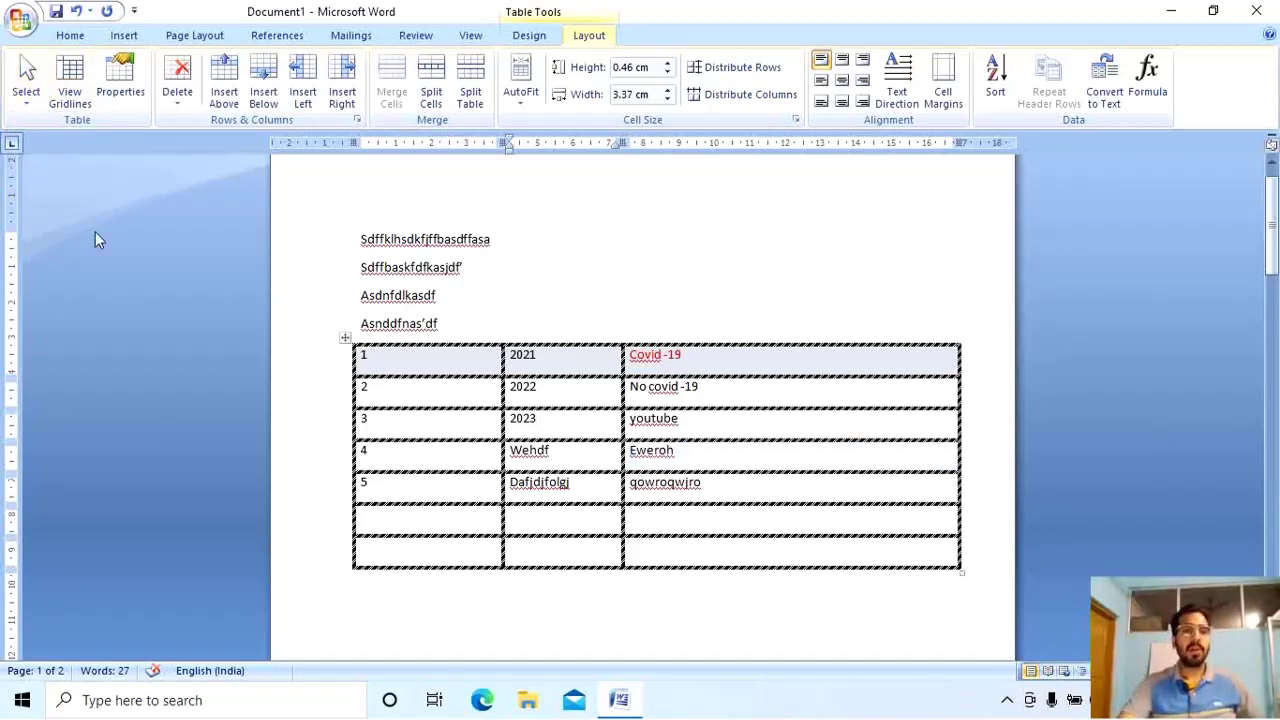
left_click(26, 82)
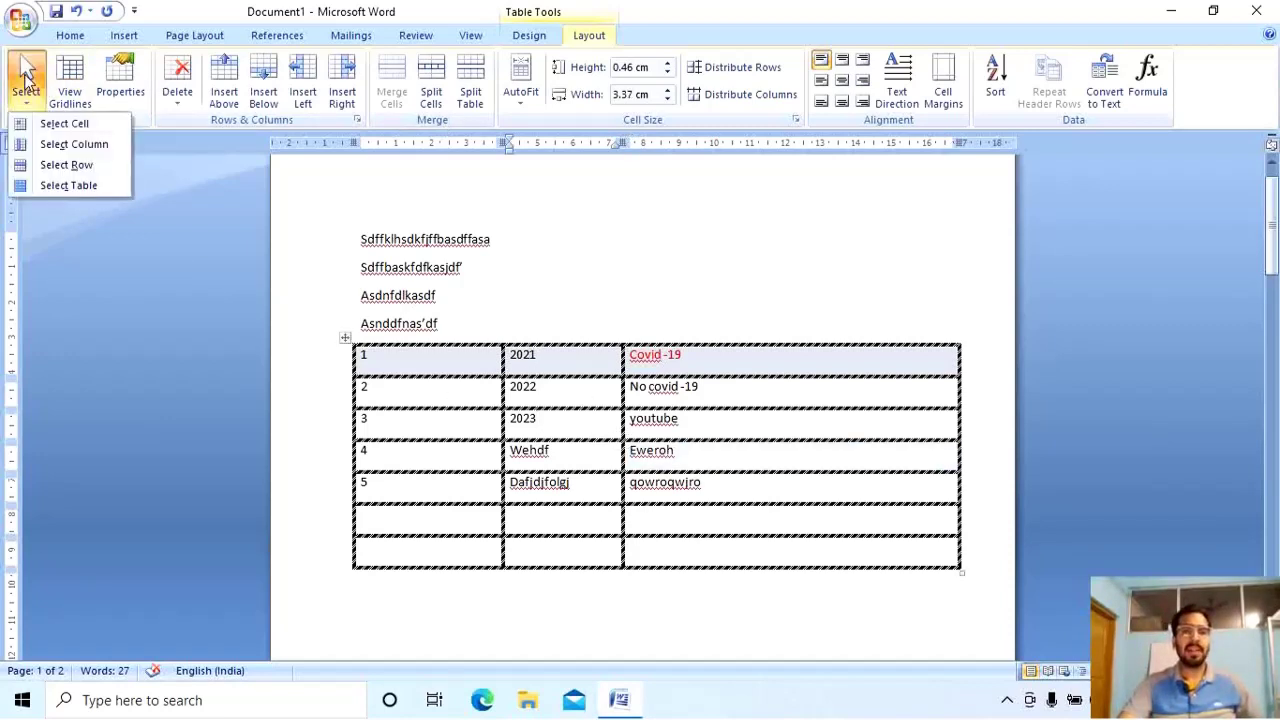
left_click(90, 124)
Number rows 6 and 7 by entering 6 and 7 in their first cells.
left_click(475, 491)
scroll(390, 557, "down", 3)
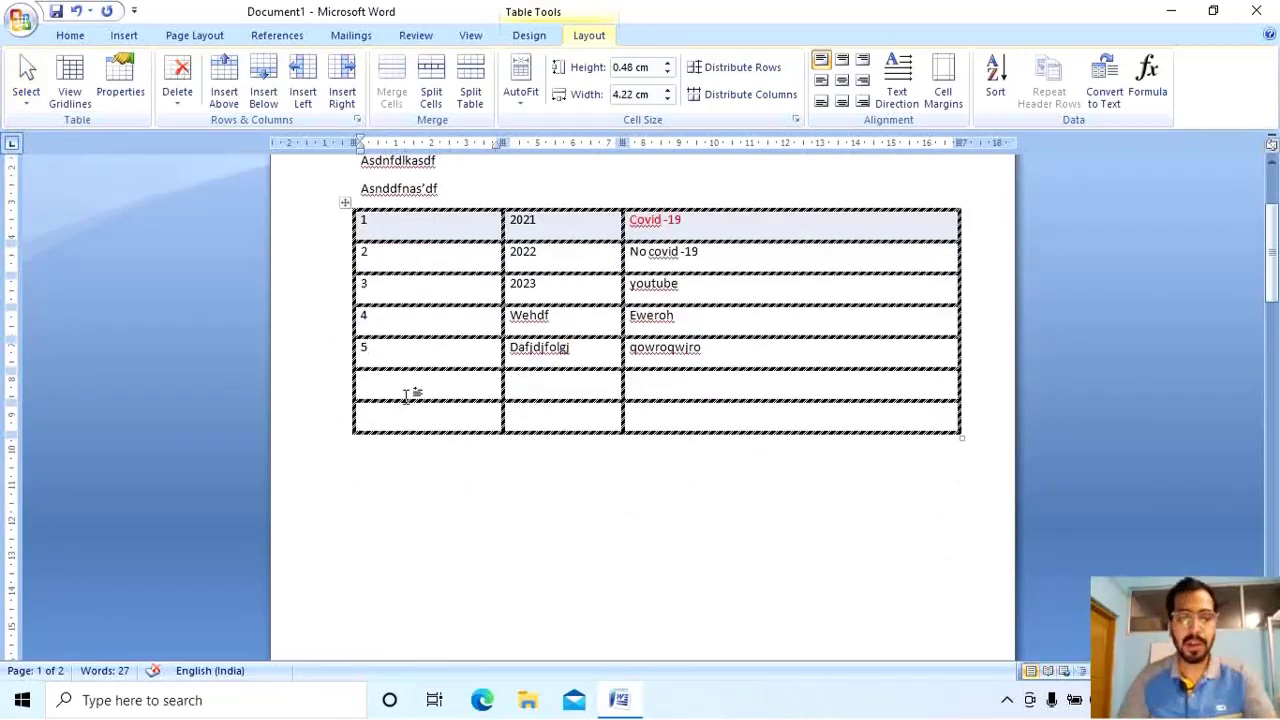
left_click(405, 390)
type("6")
left_click(400, 418)
type("7")
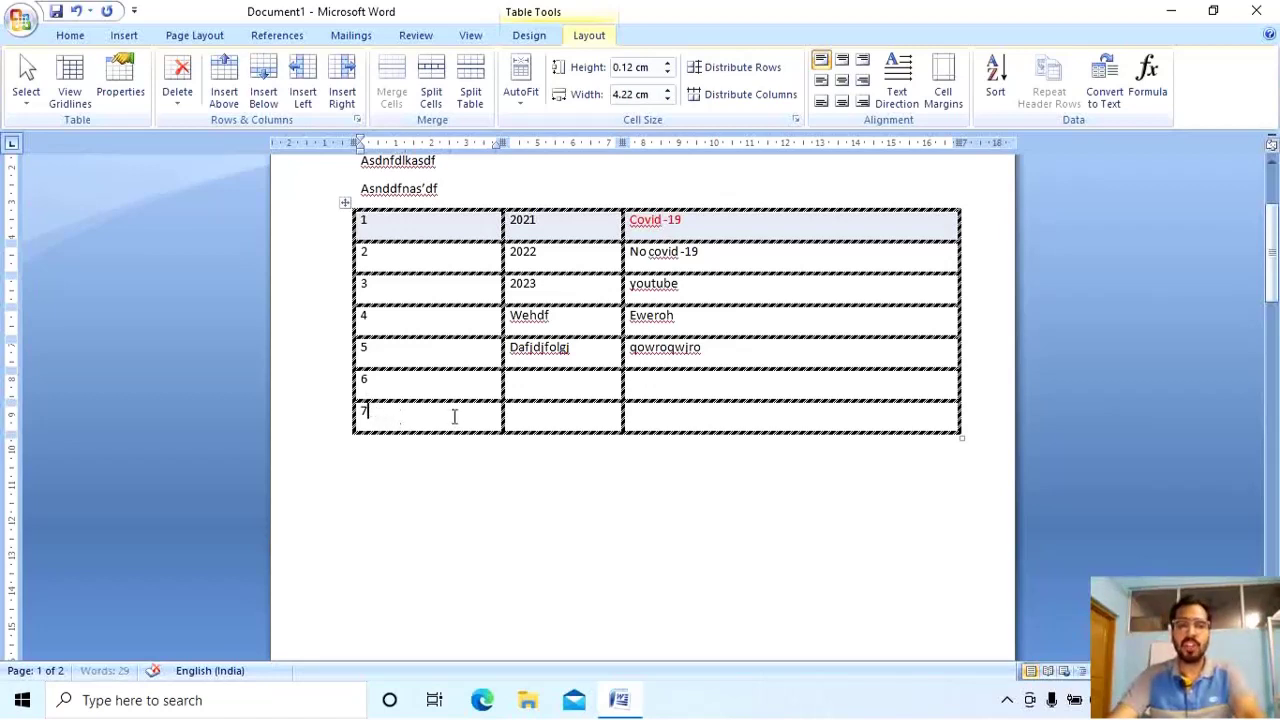
left_click_drag(454, 417, 799, 408)
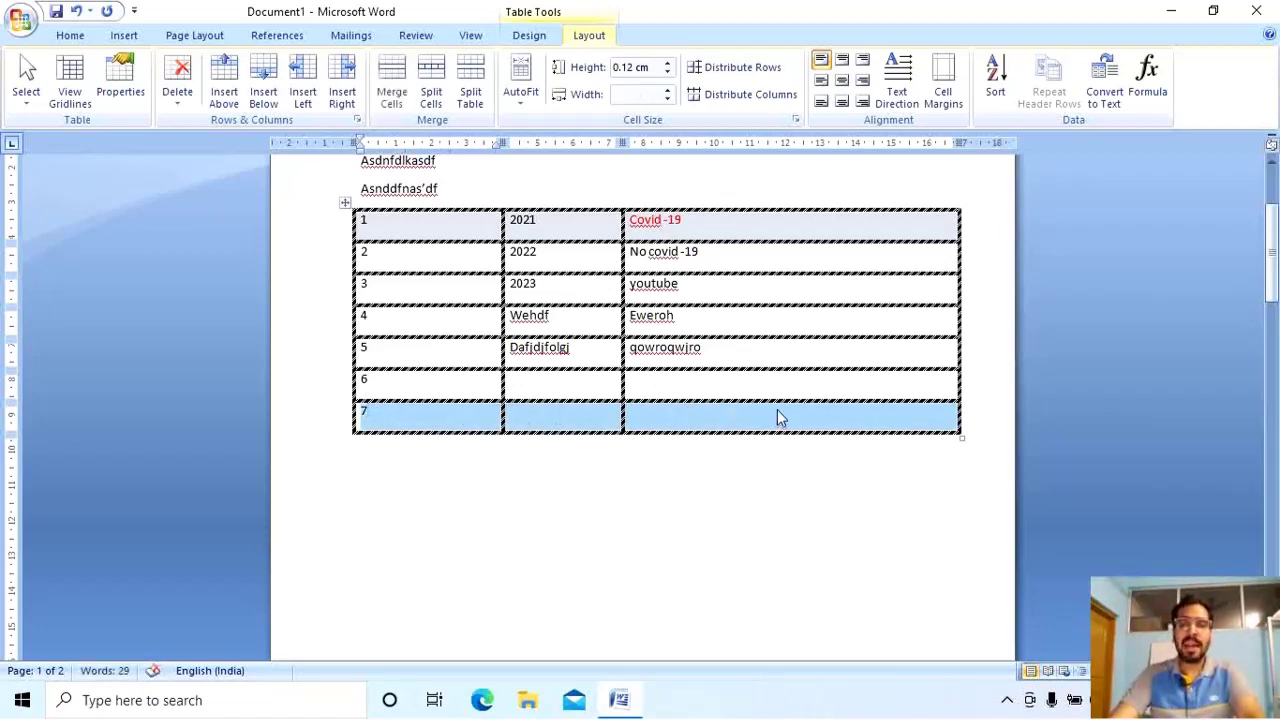
Insert one empty row below row 7.
right_click(777, 409)
mouse_move(836, 490)
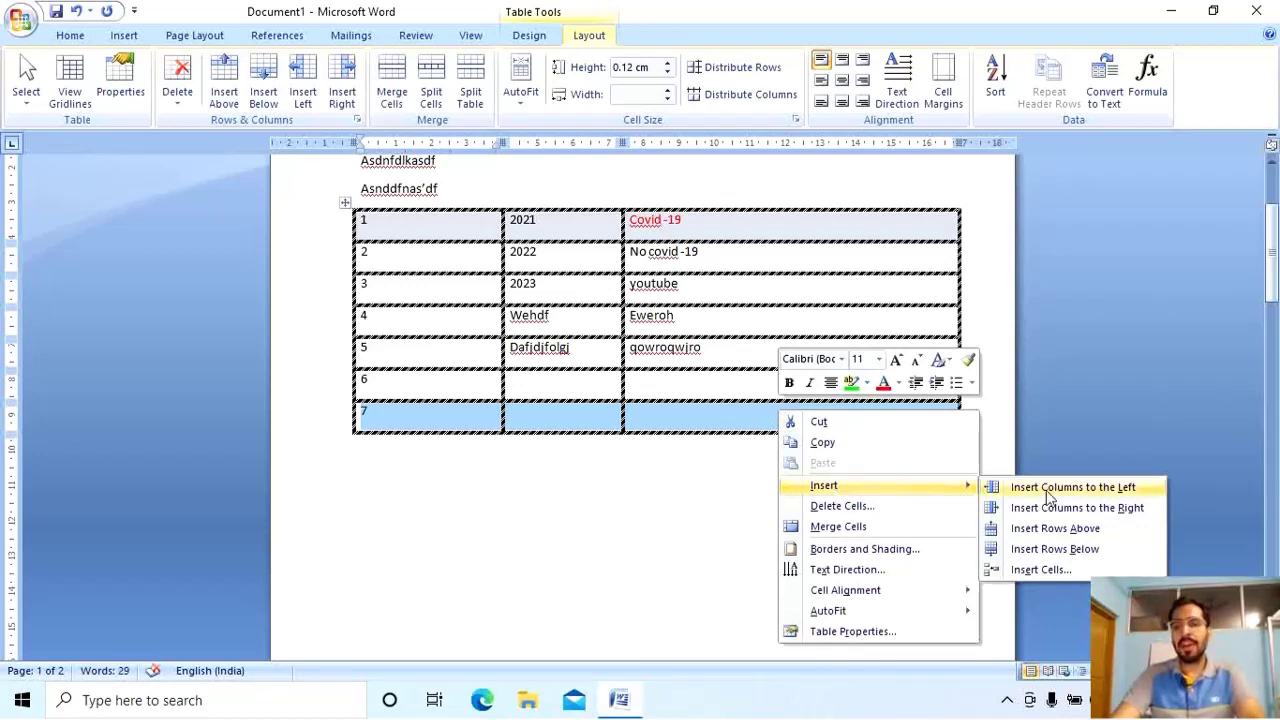
left_click(1085, 549)
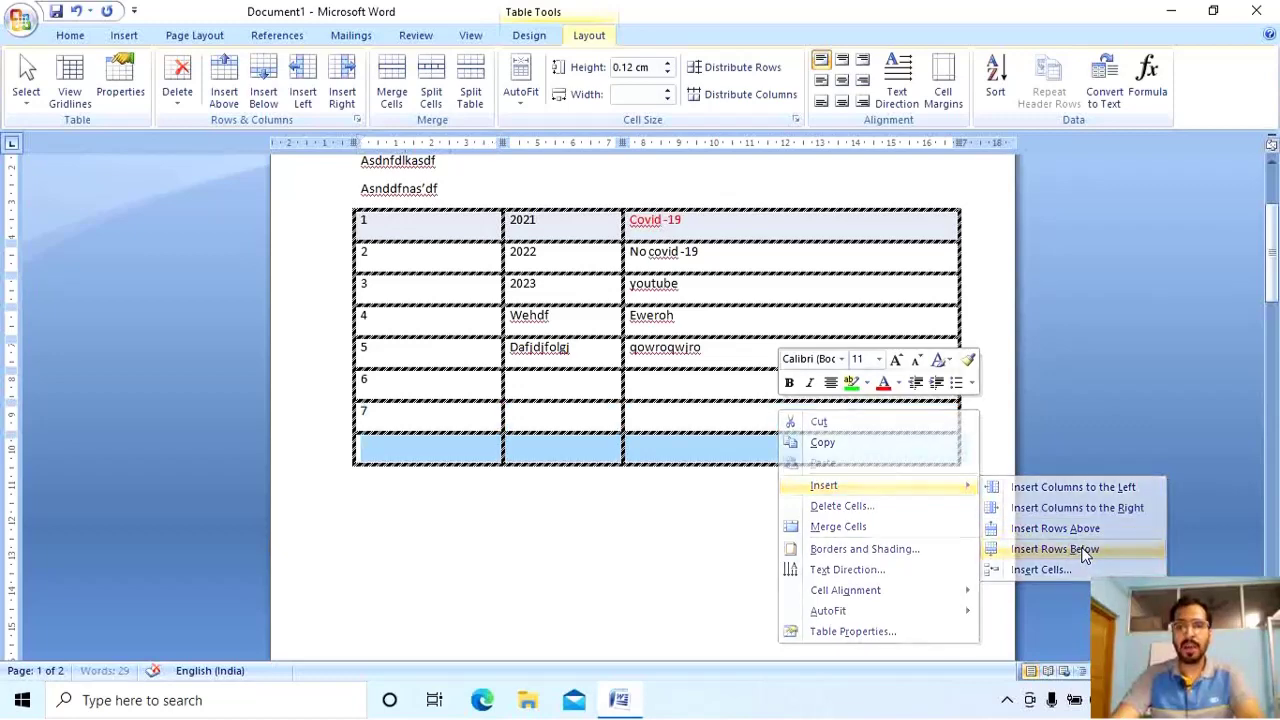
left_click(716, 538)
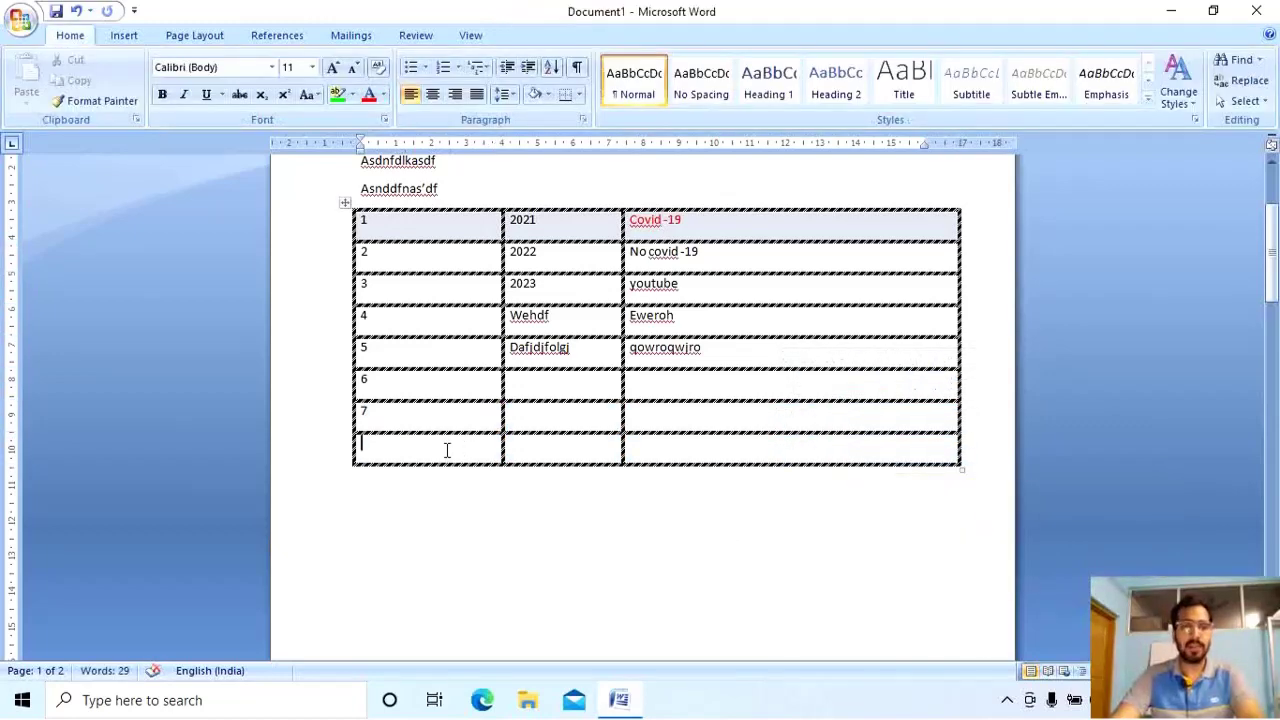
left_click(447, 450)
Add two more empty rows below the table's last two rows.
left_click_drag(386, 418, 666, 462)
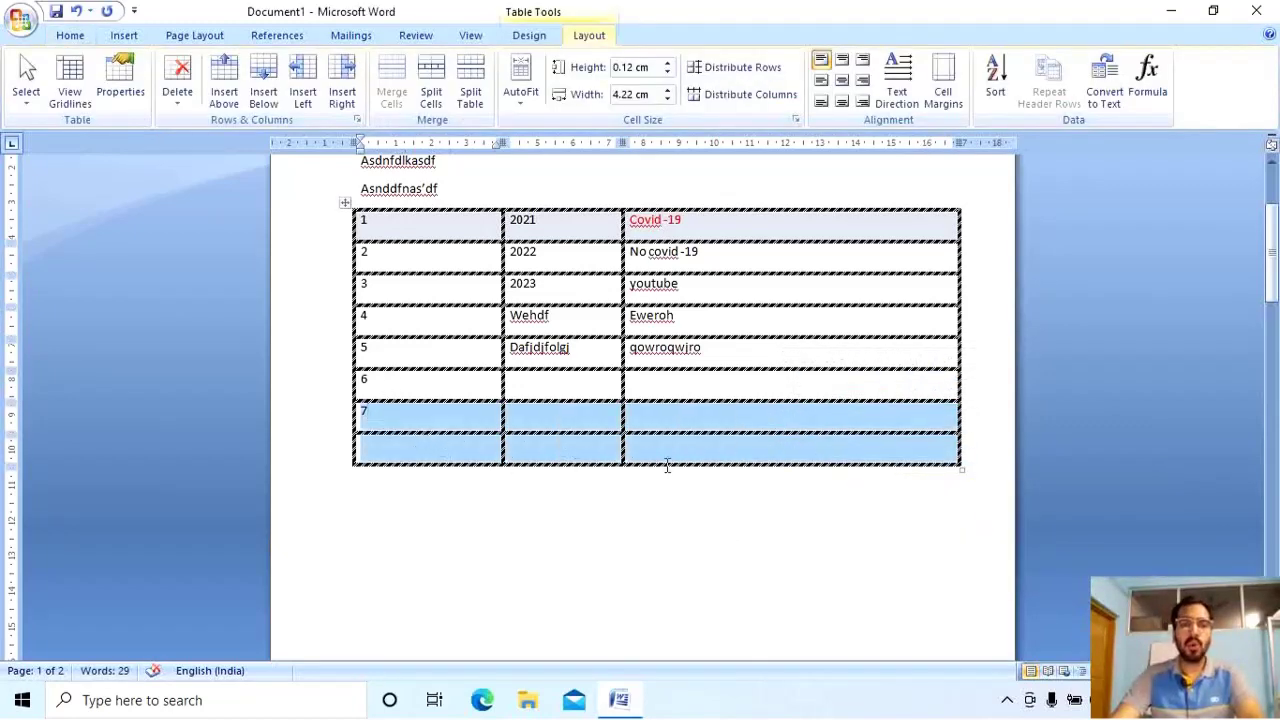
right_click(466, 428)
mouse_move(515, 494)
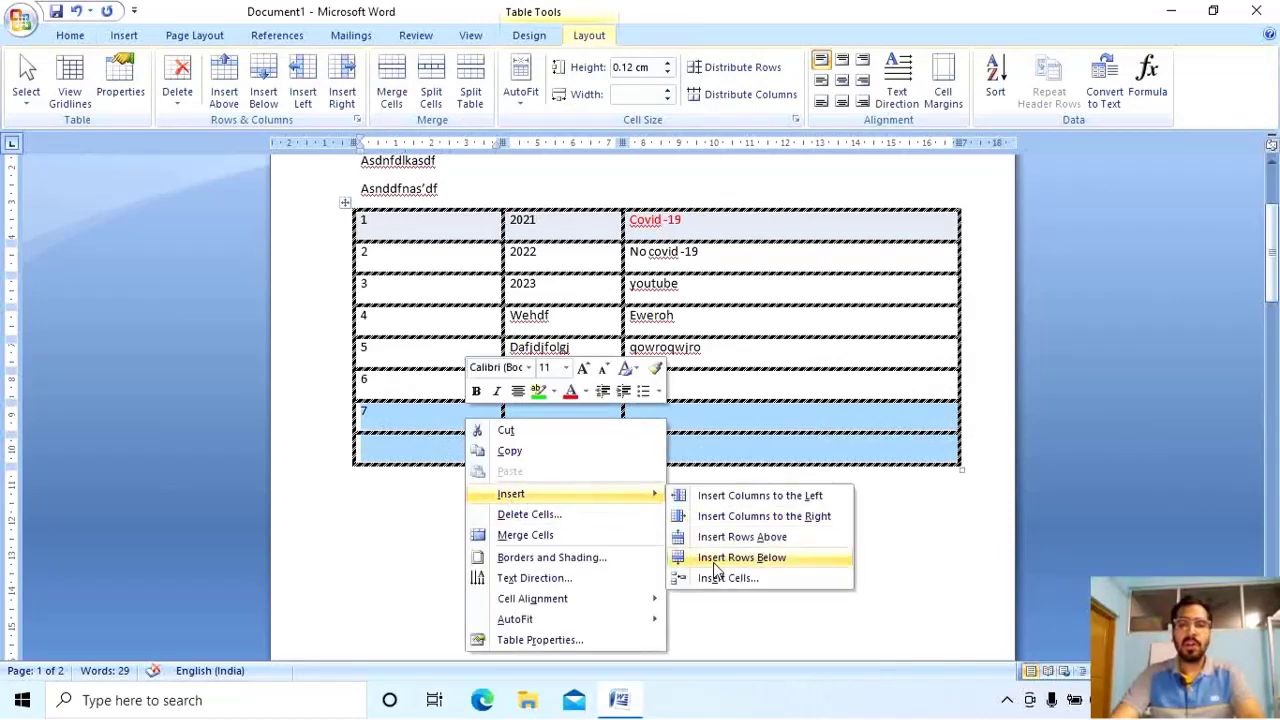
left_click(766, 558)
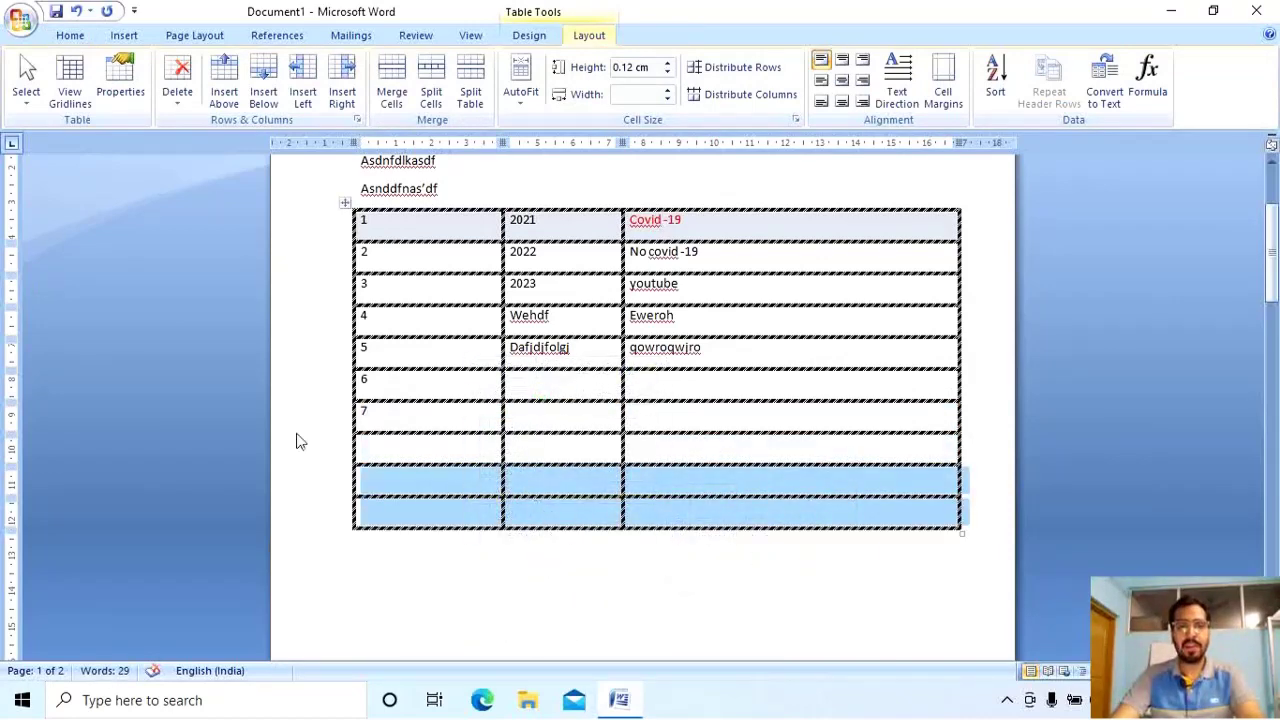
left_click(401, 442)
left_click(394, 477)
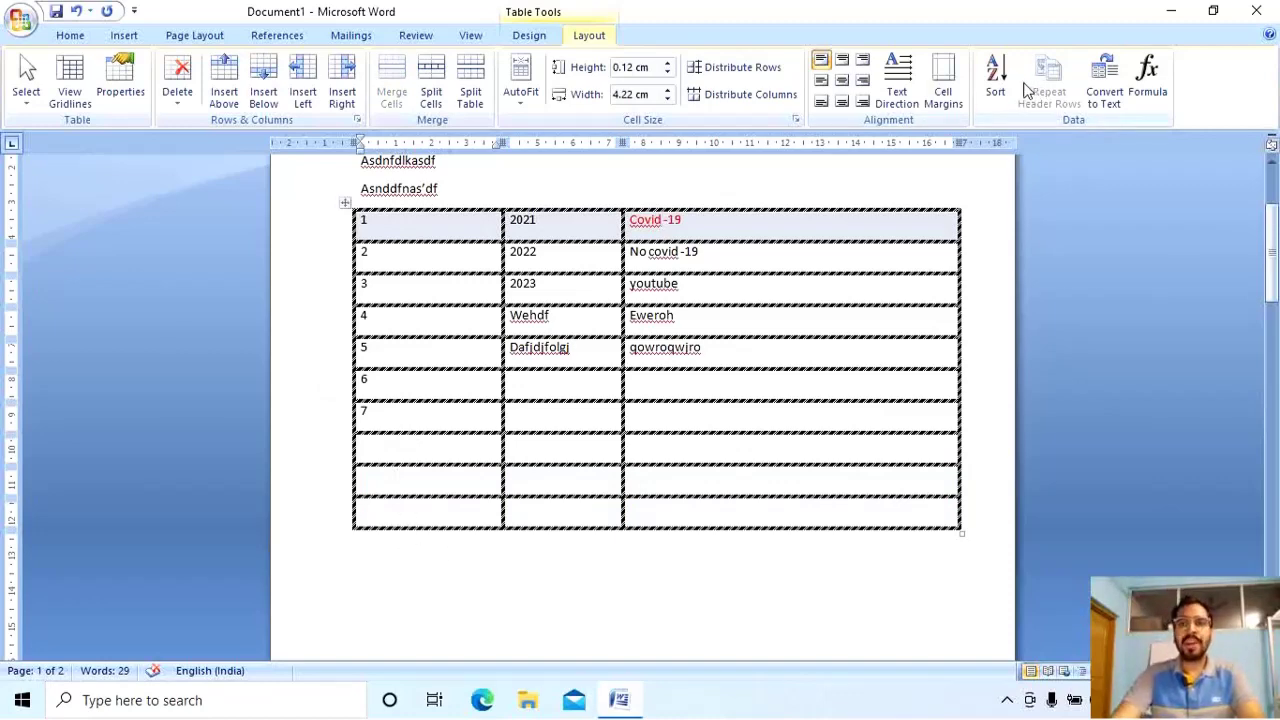
Sort the first five rows by the 2021 column as text, descending.
left_click_drag(908, 337, 234, 191)
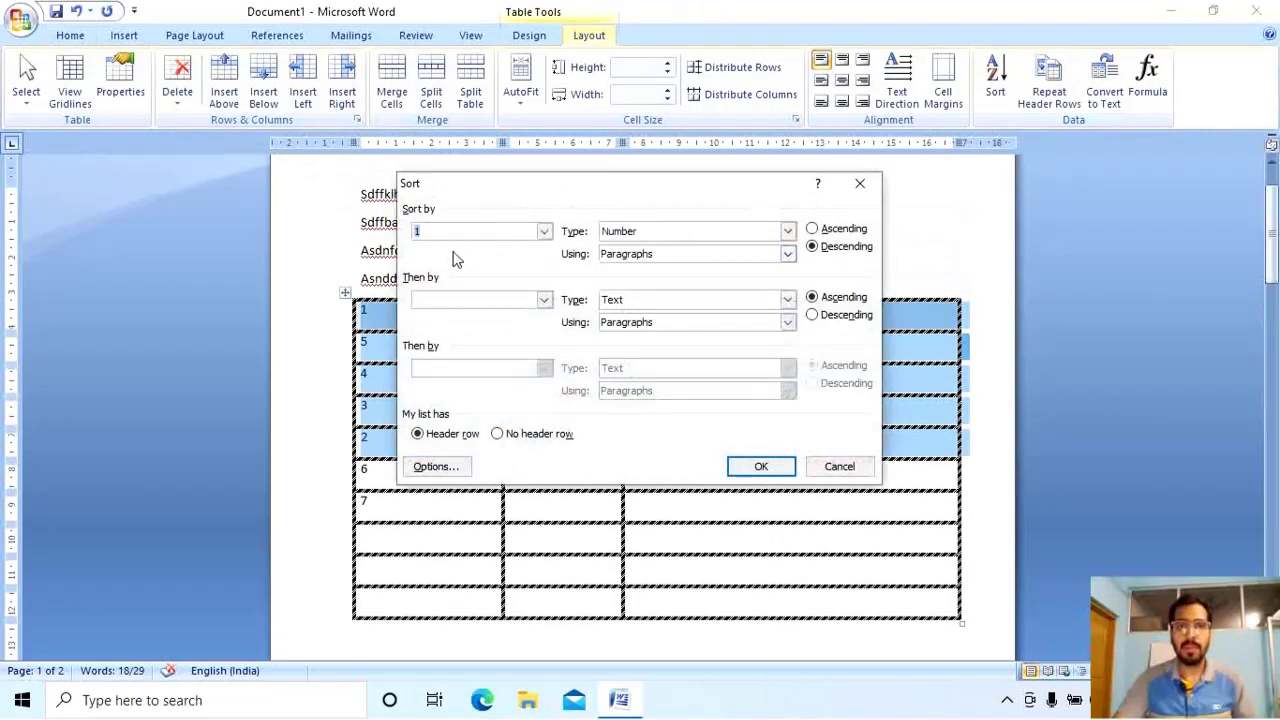
left_click(544, 232)
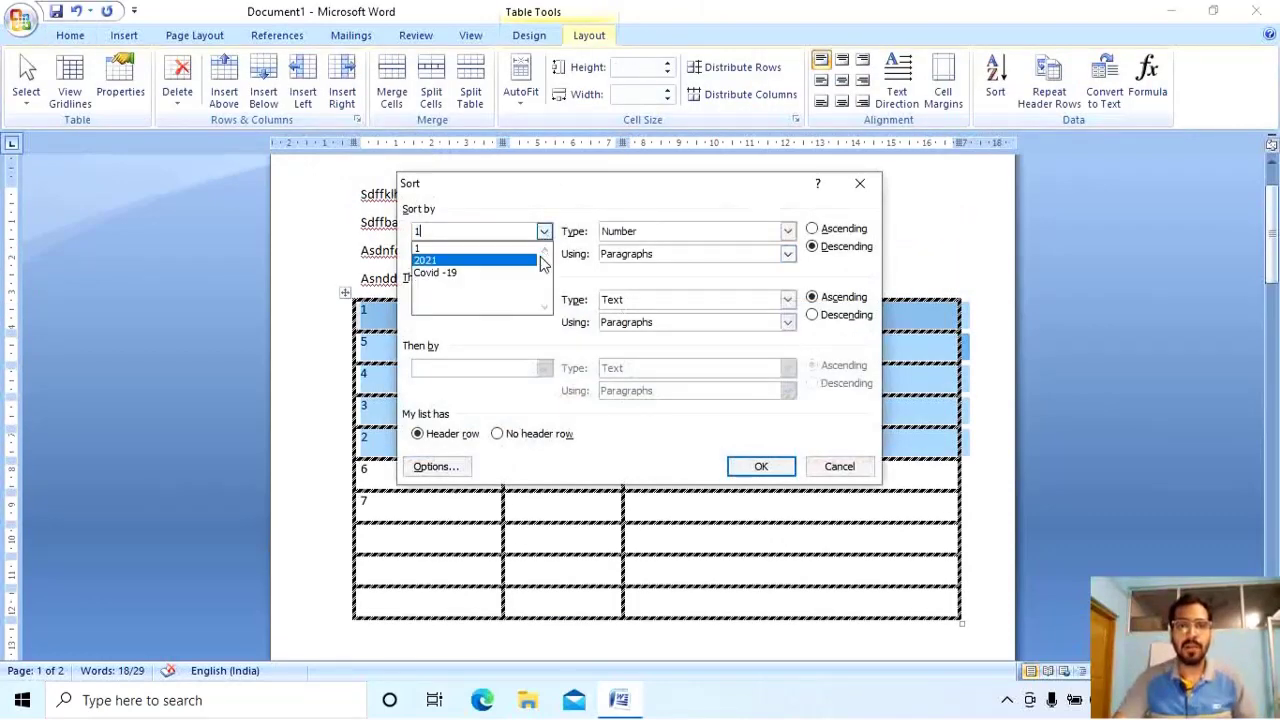
left_click(536, 260)
left_click(544, 232)
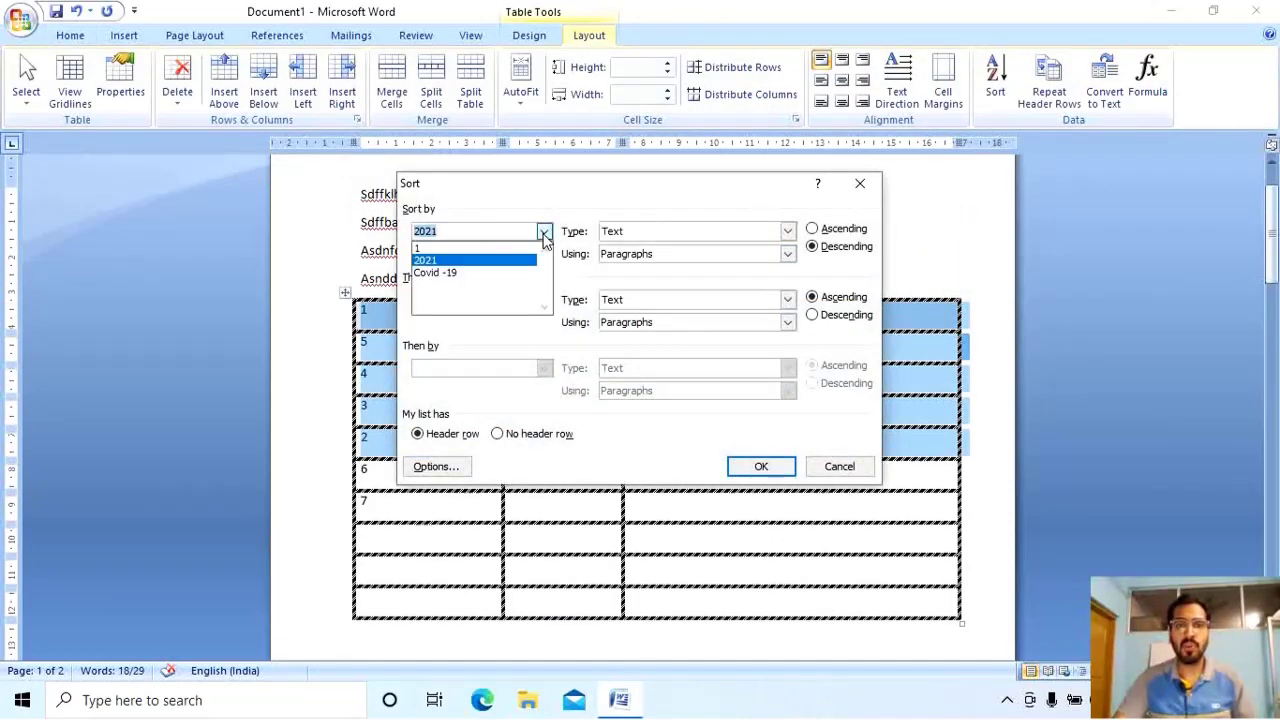
left_click(544, 234)
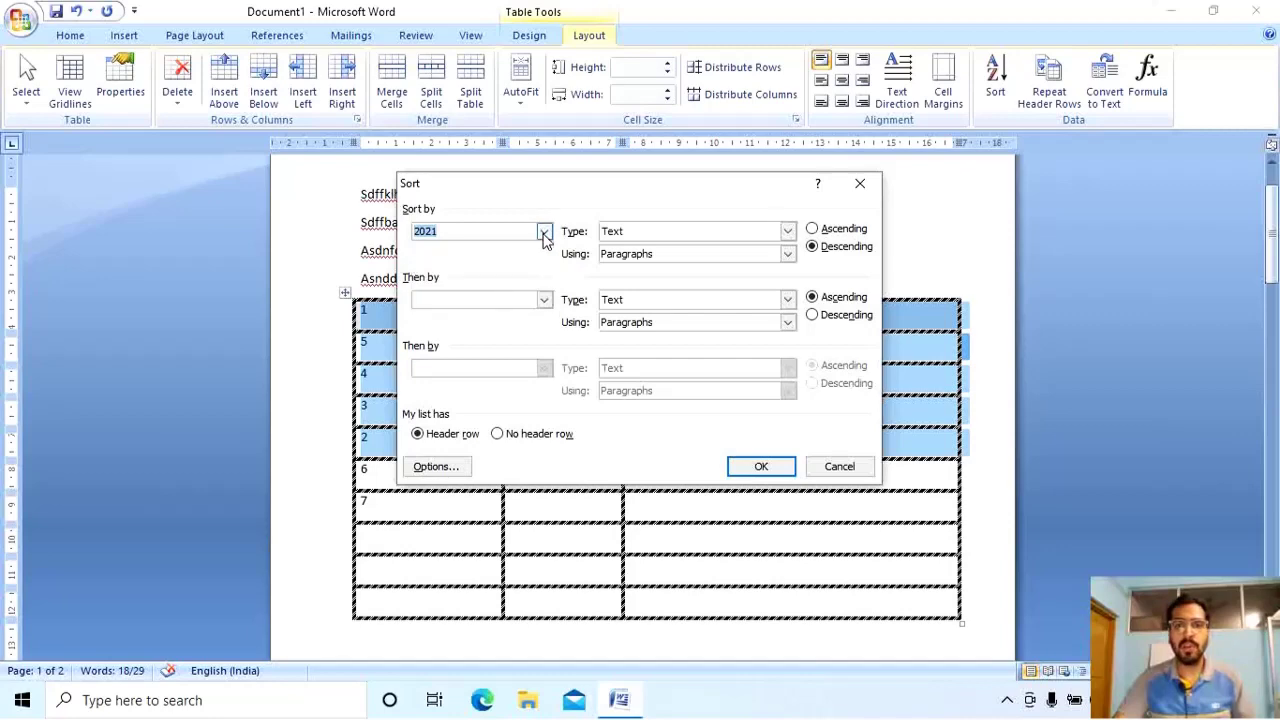
left_click(812, 315)
left_click(785, 466)
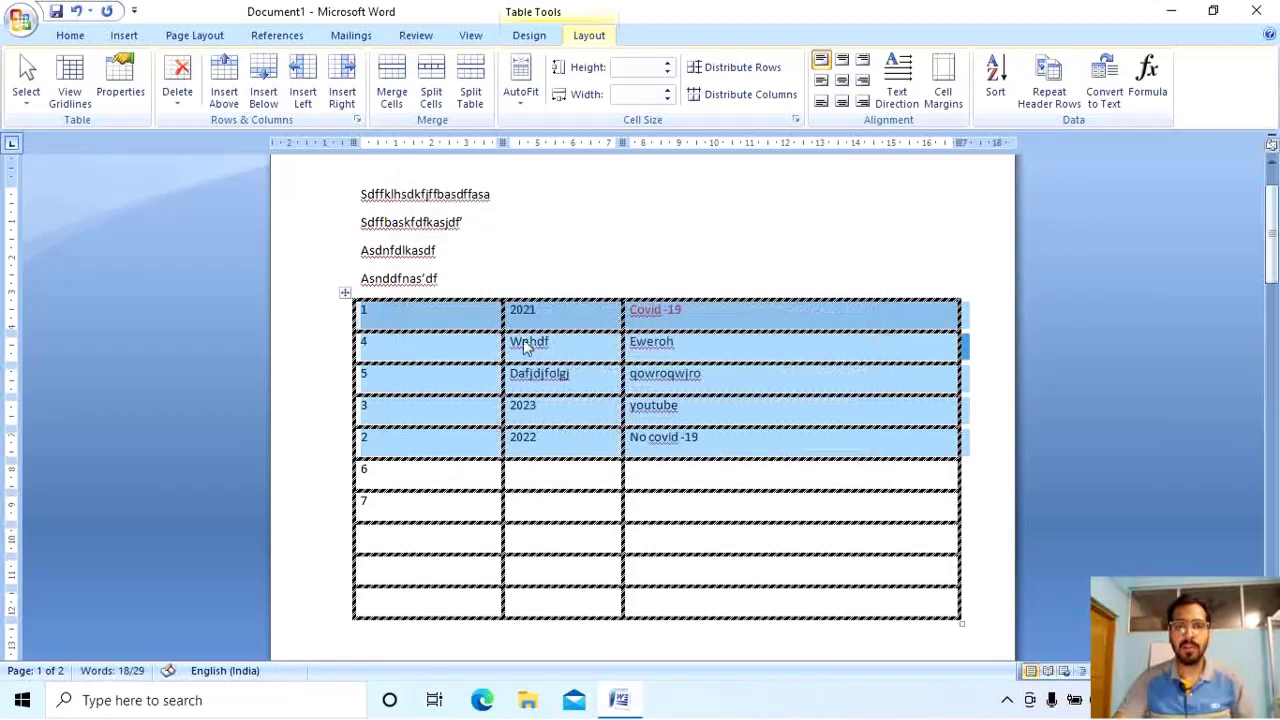
left_click(541, 320)
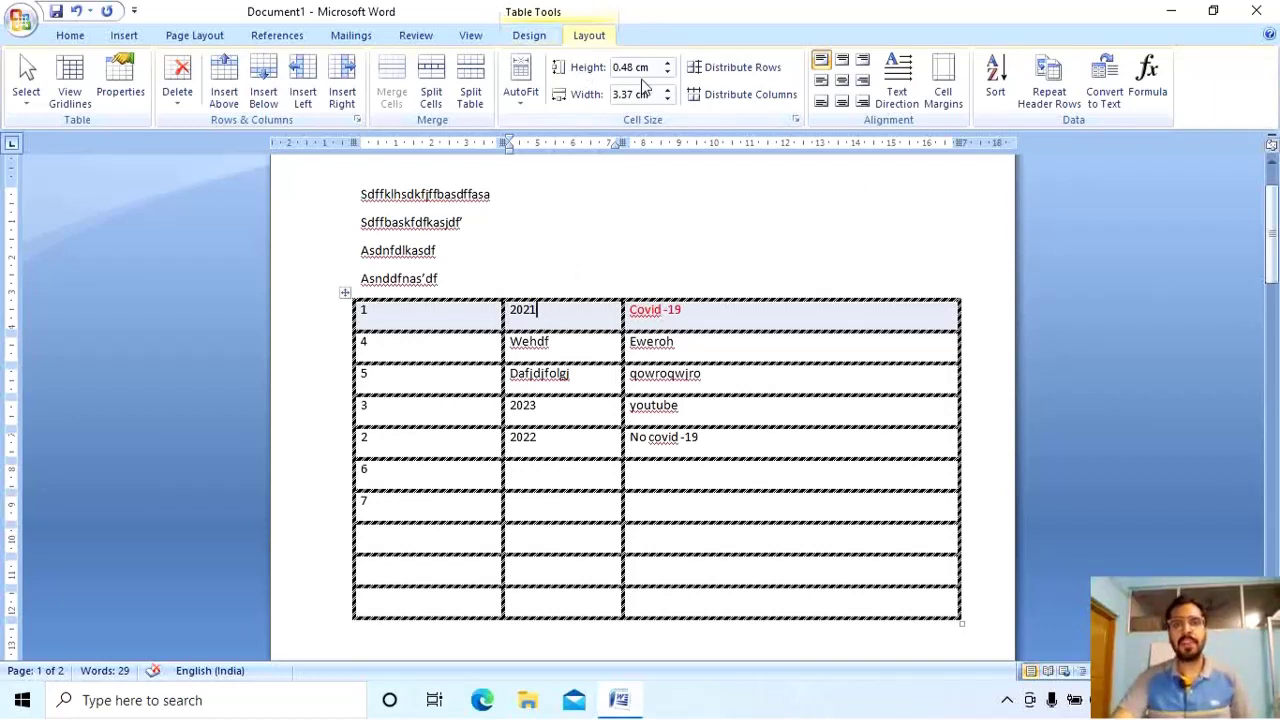
Adjust the first row's height with the Height spinner, stepping it up and back down.
left_click(795, 317)
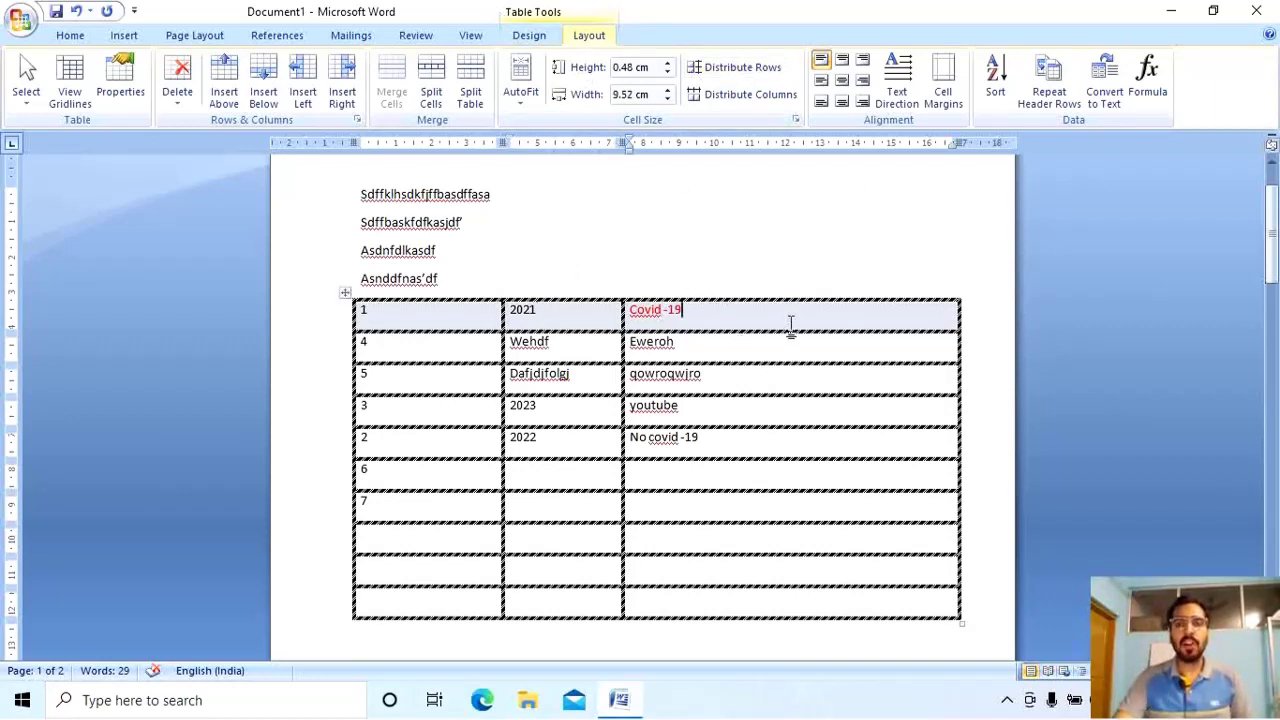
left_click_drag(790, 325, 455, 318)
left_click(667, 63)
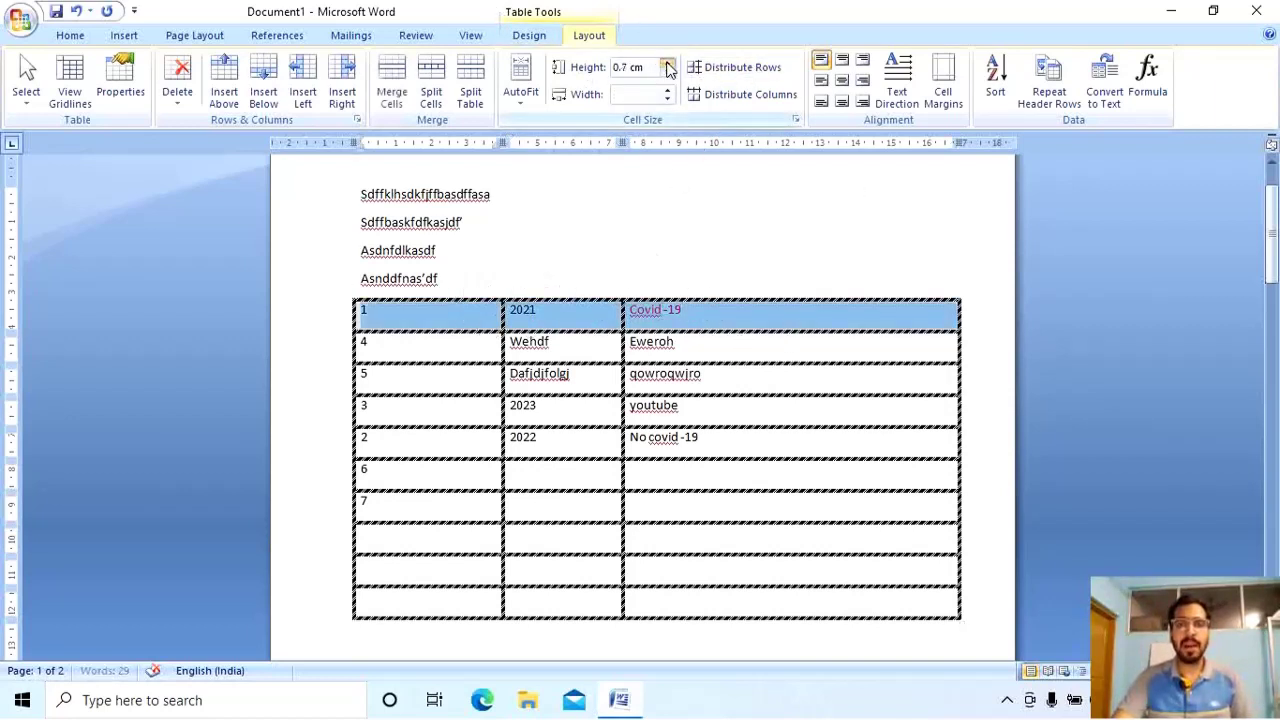
left_click(667, 63)
left_click(667, 63)
left_click(667, 63)
left_click(667, 63)
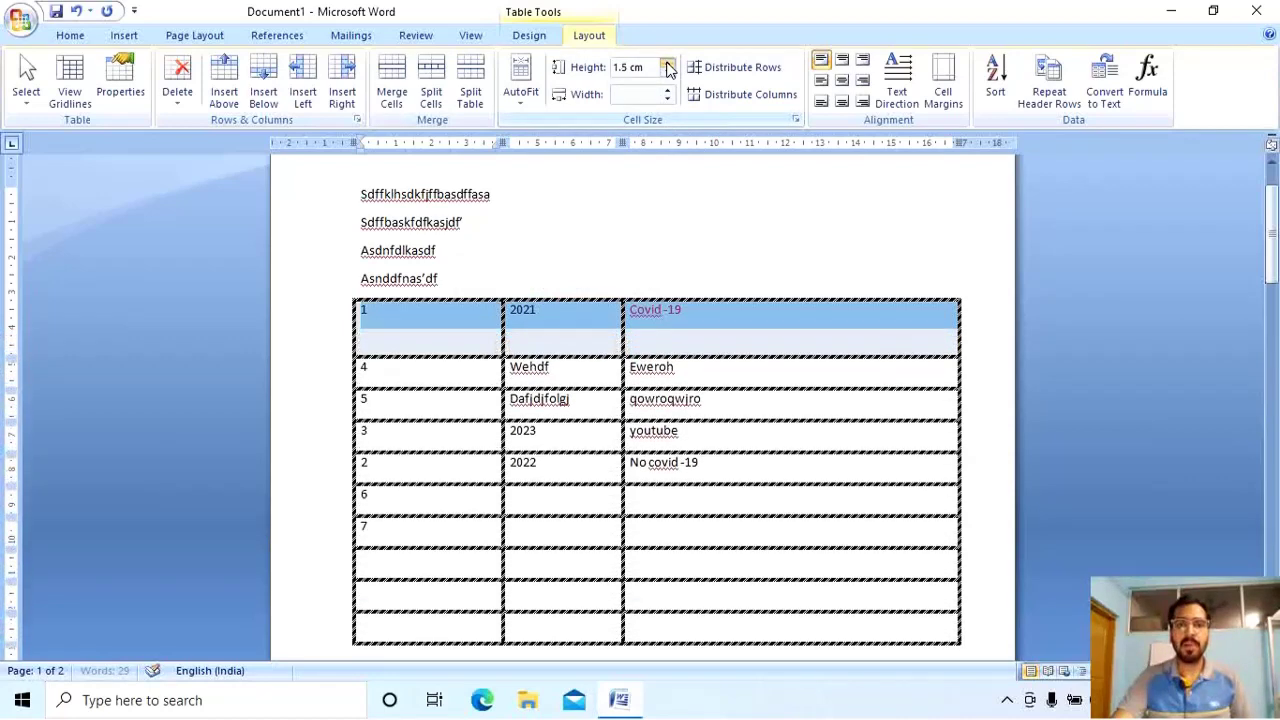
left_click(667, 74)
left_click(667, 74)
left_click(667, 74)
left_click(667, 74)
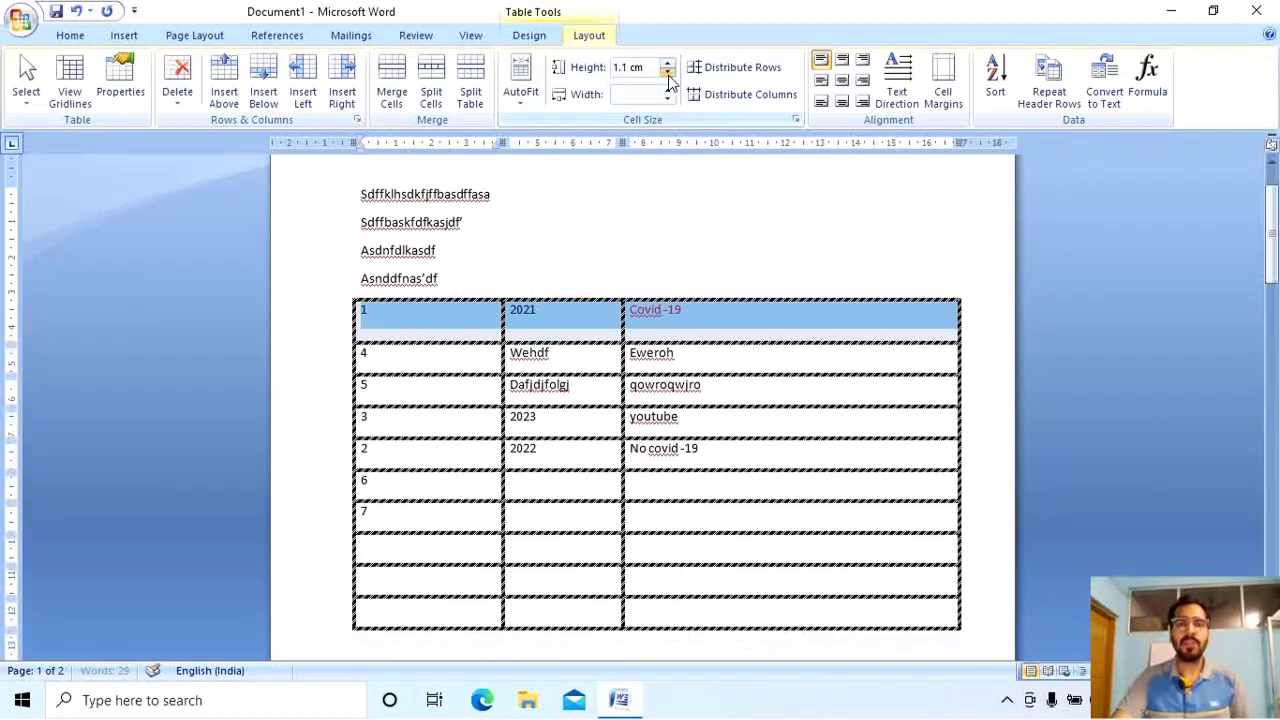
left_click(667, 74)
left_click(667, 74)
left_click(667, 74)
left_click(667, 74)
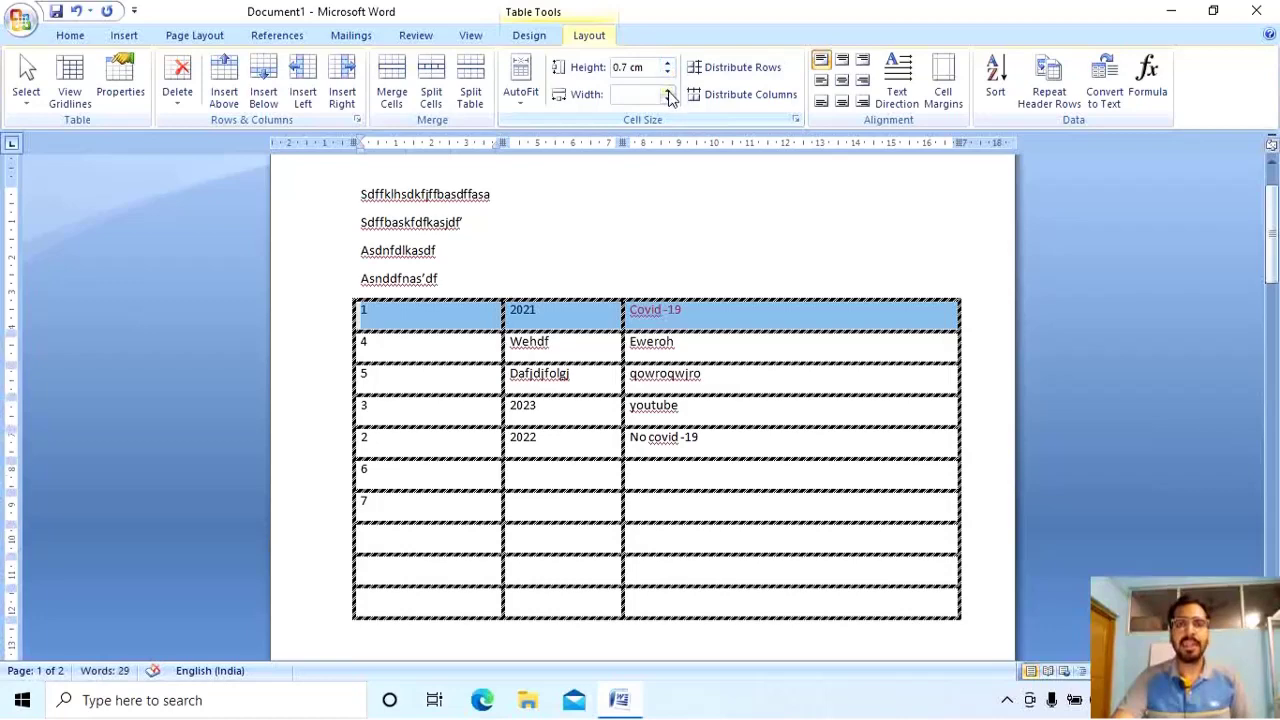
Nudge the first row's cell width with the Width spinner, leaving column widths as before.
left_click(668, 90)
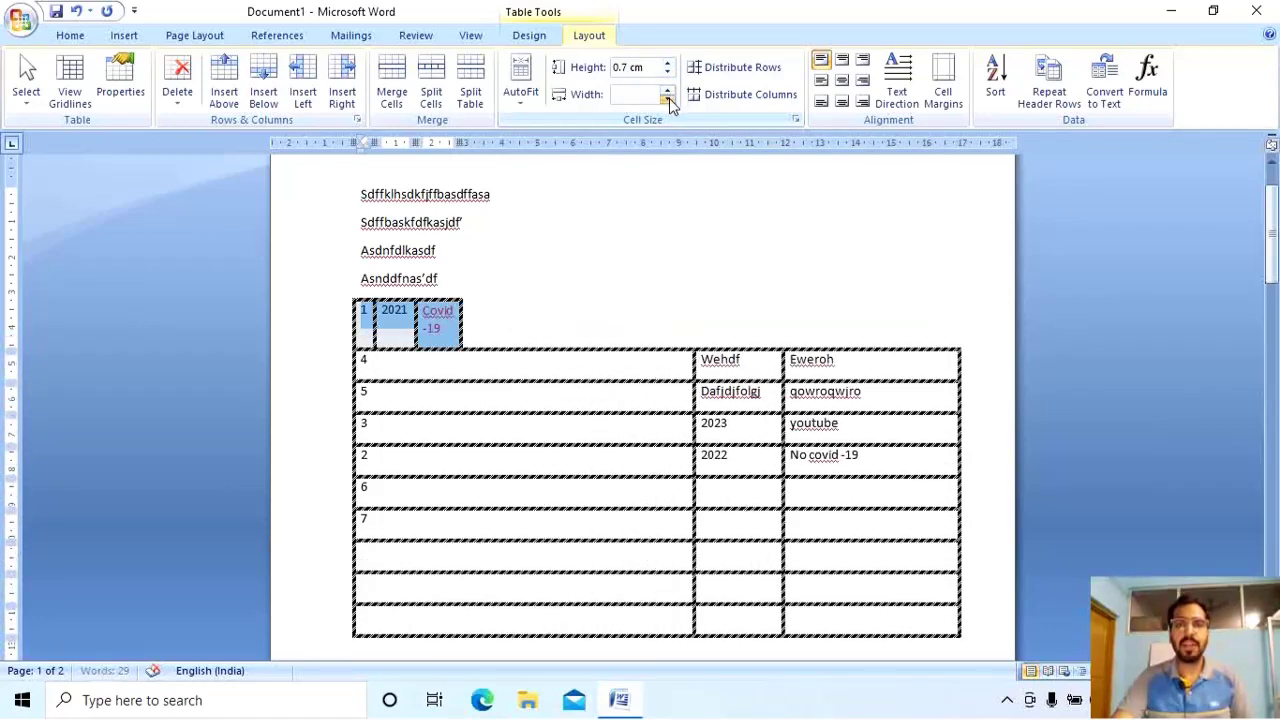
left_click(669, 100)
left_click(669, 100)
left_click(669, 100)
left_click(669, 100)
left_click(669, 100)
left_click(669, 91)
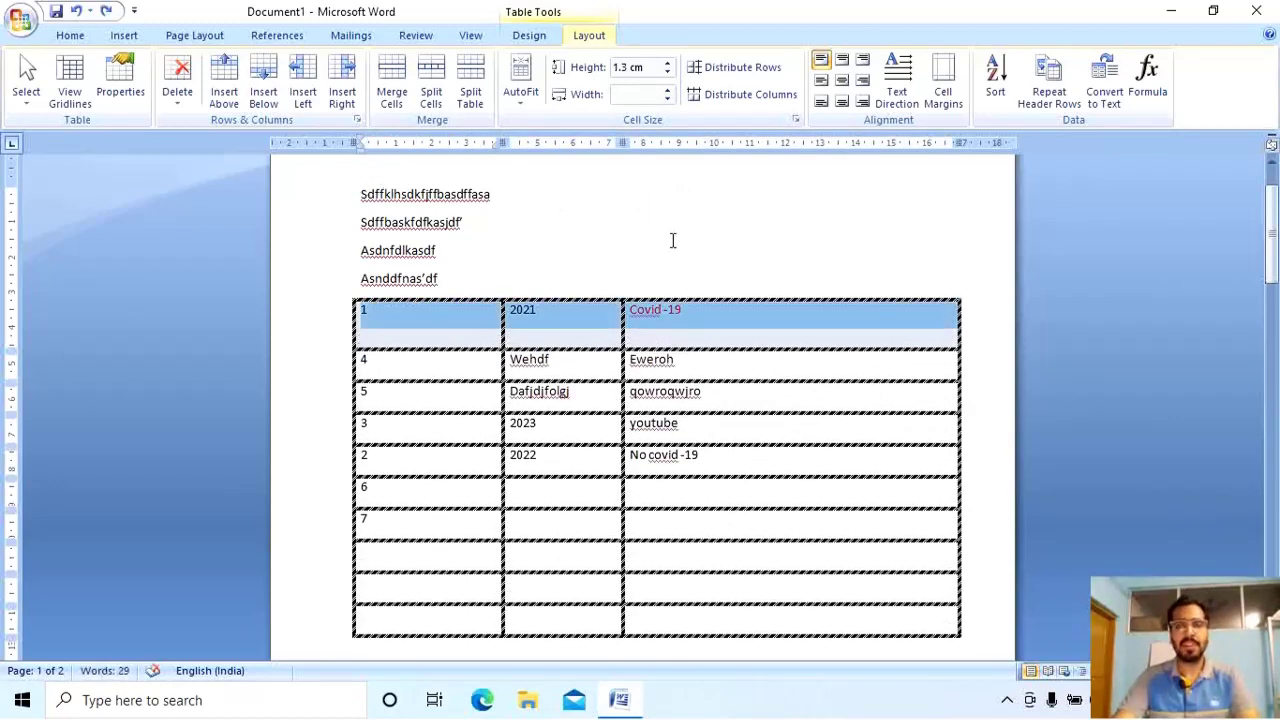
left_click_drag(705, 336, 677, 343)
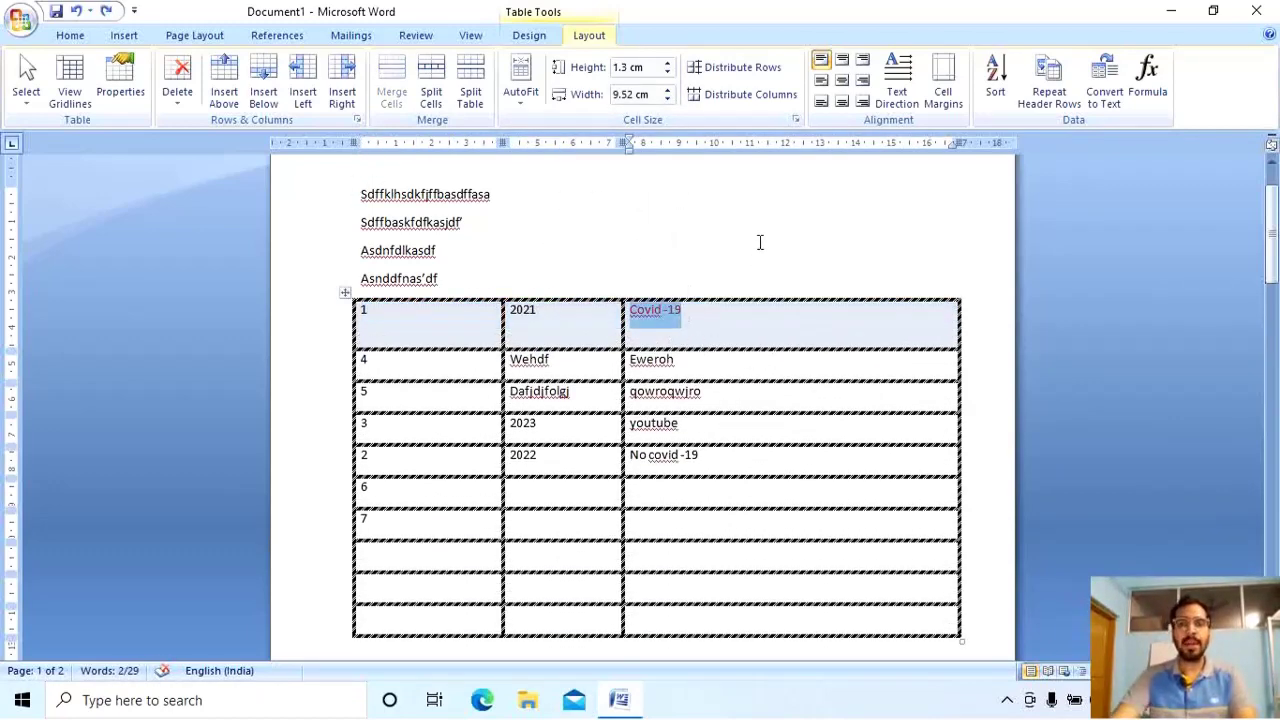
Test top-right, centre and middle-left alignments and toggle the Covid -19 text direction.
left_click(863, 61)
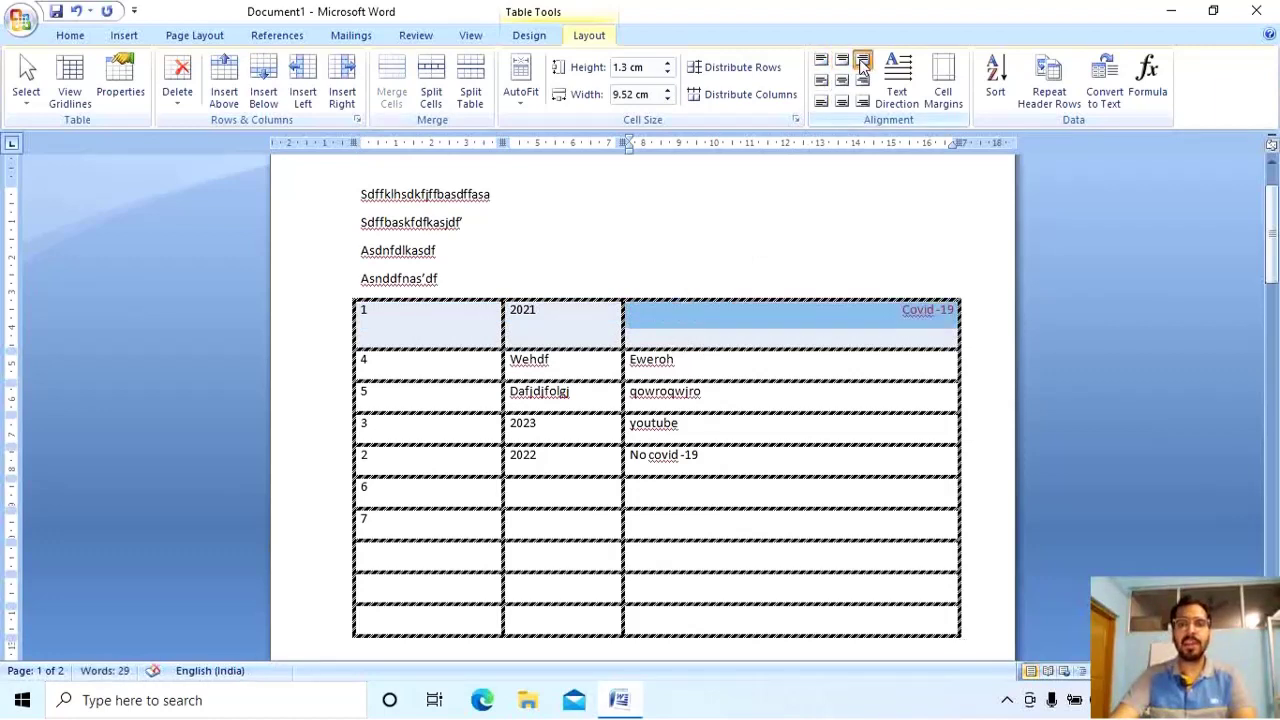
left_click(842, 80)
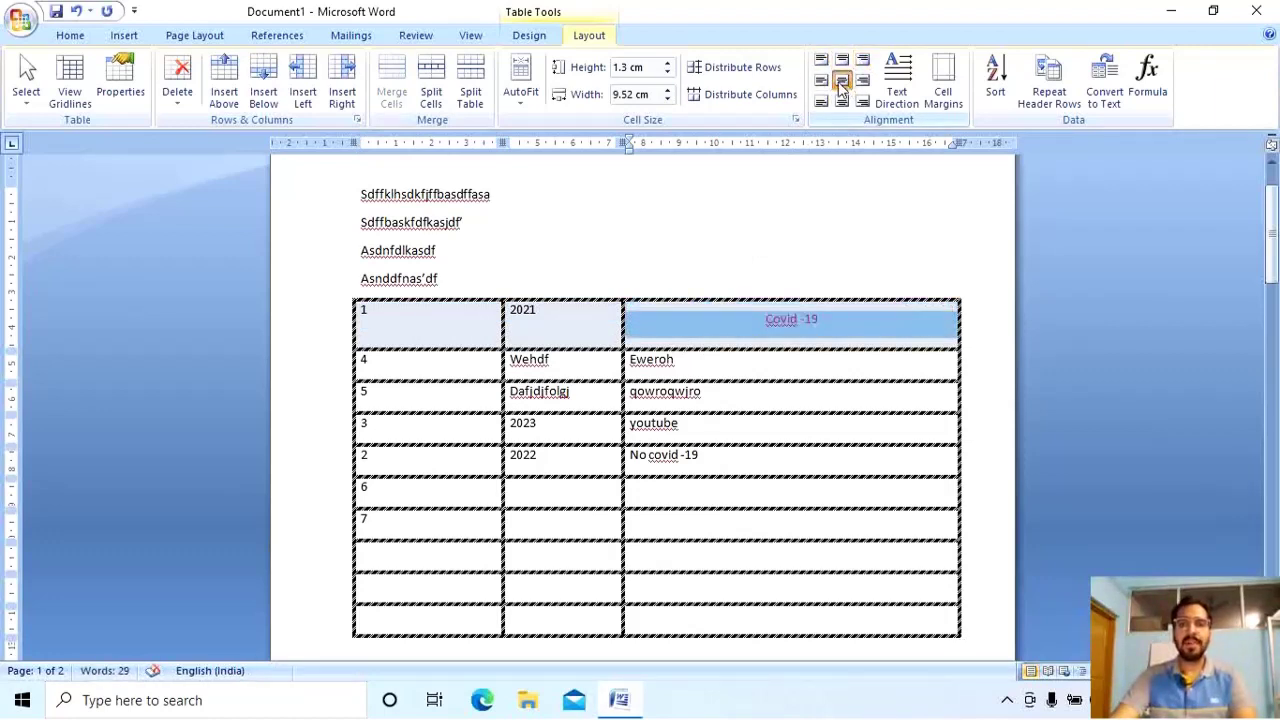
left_click(823, 81)
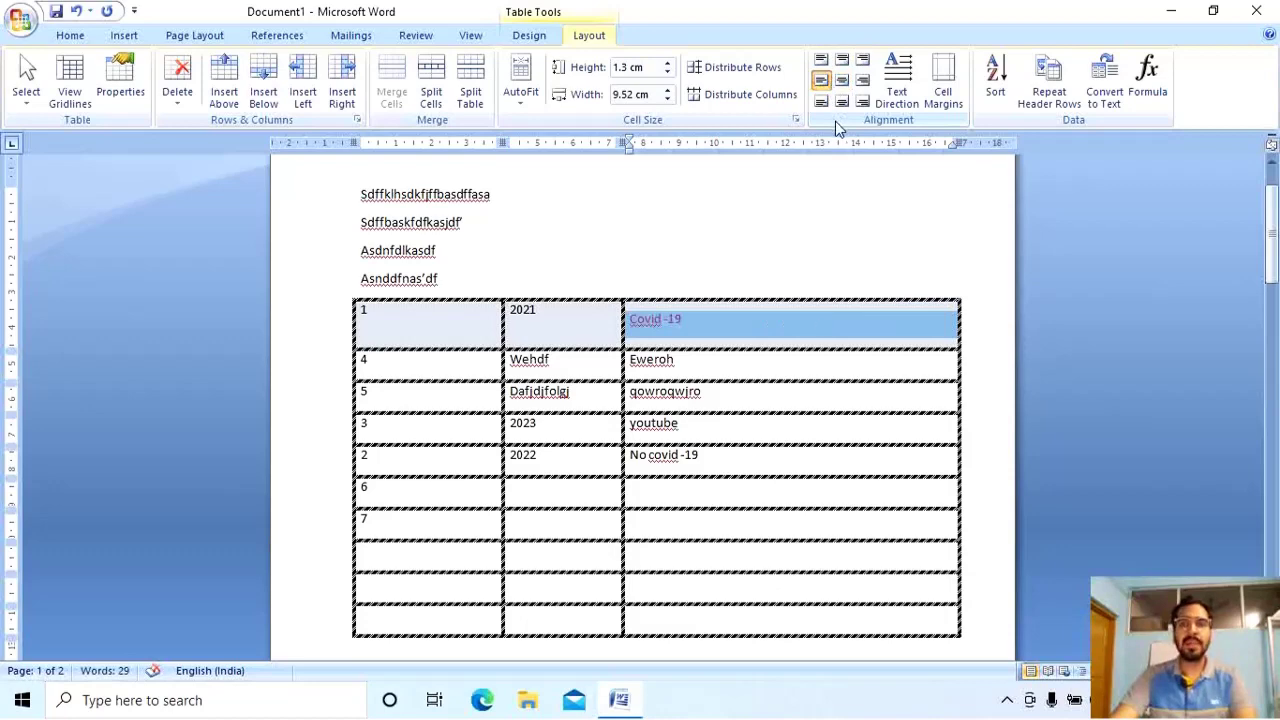
left_click(890, 80)
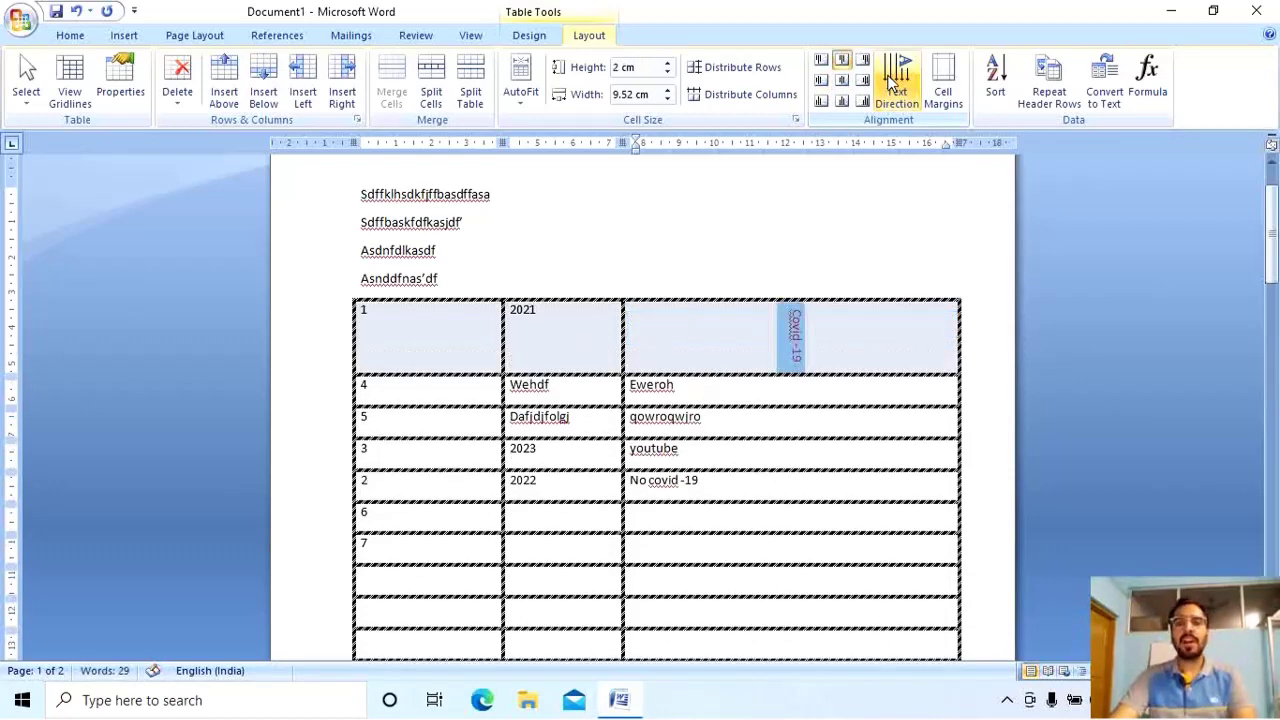
left_click(912, 97)
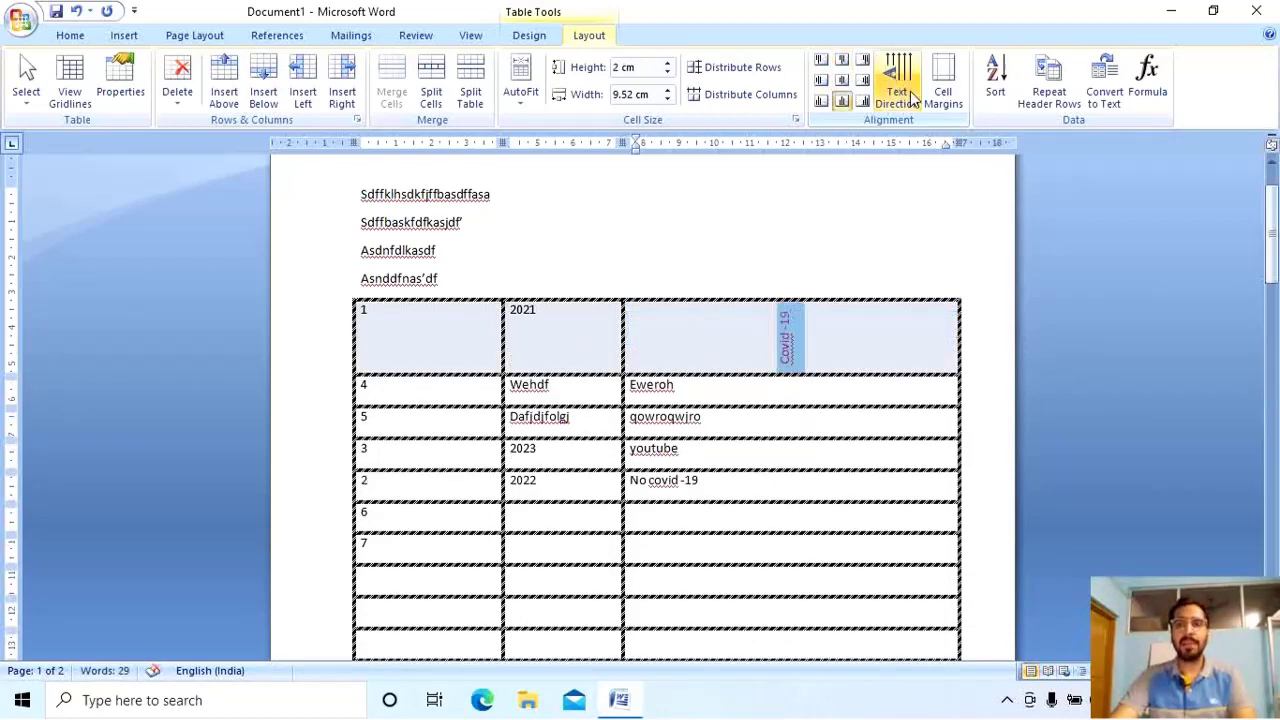
left_click(912, 97)
left_click(900, 75)
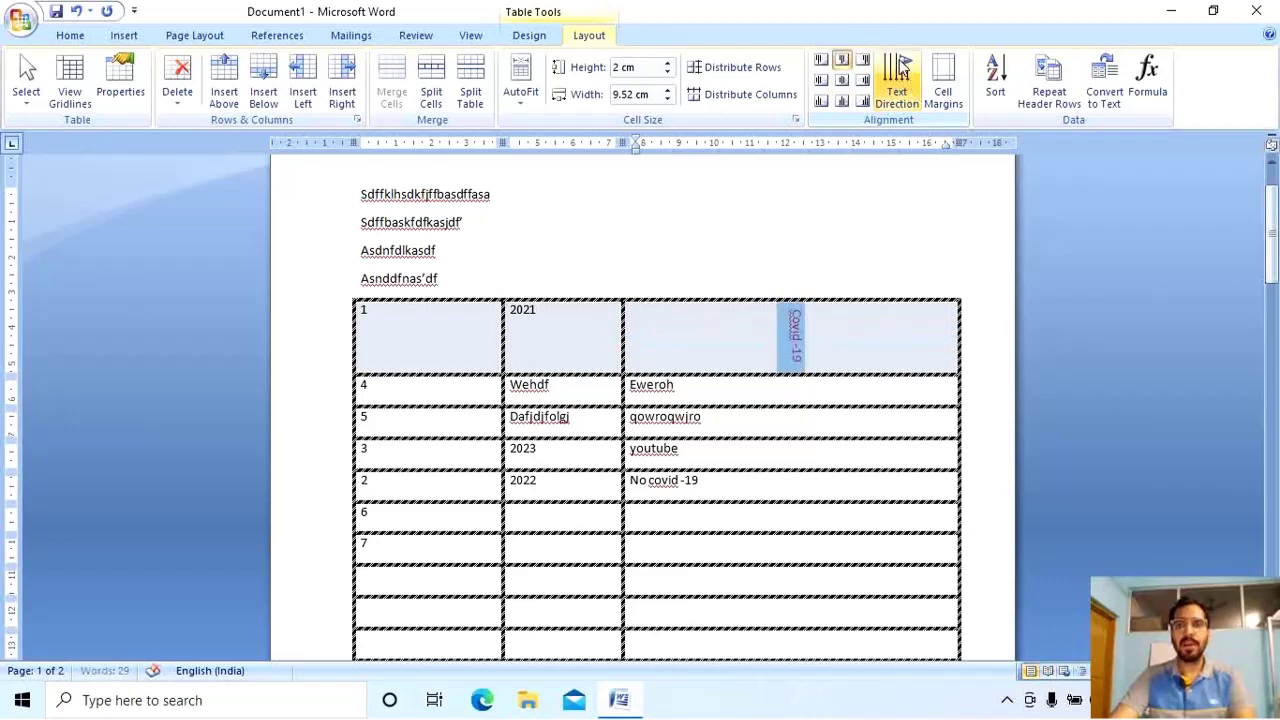
left_click(899, 67)
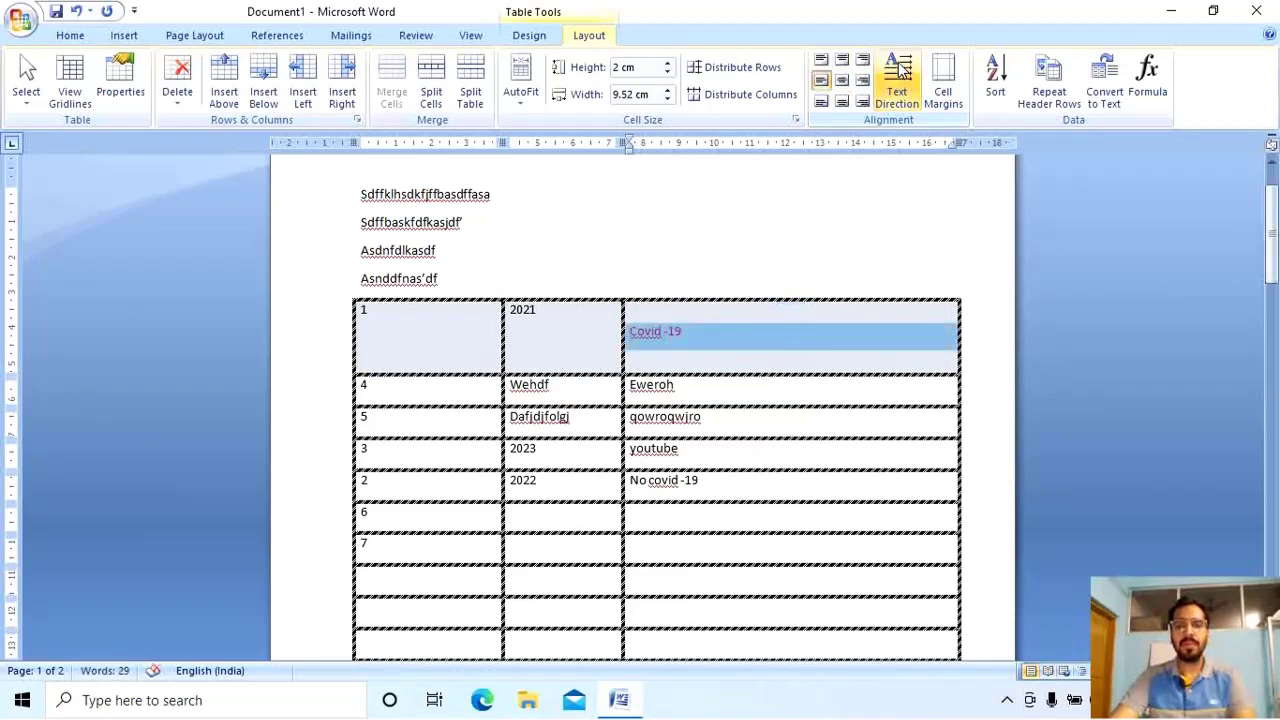
left_click(842, 80)
Turn Covid -19 vertical reading bottom to top, trying right, centre and left alignment.
left_click(891, 80)
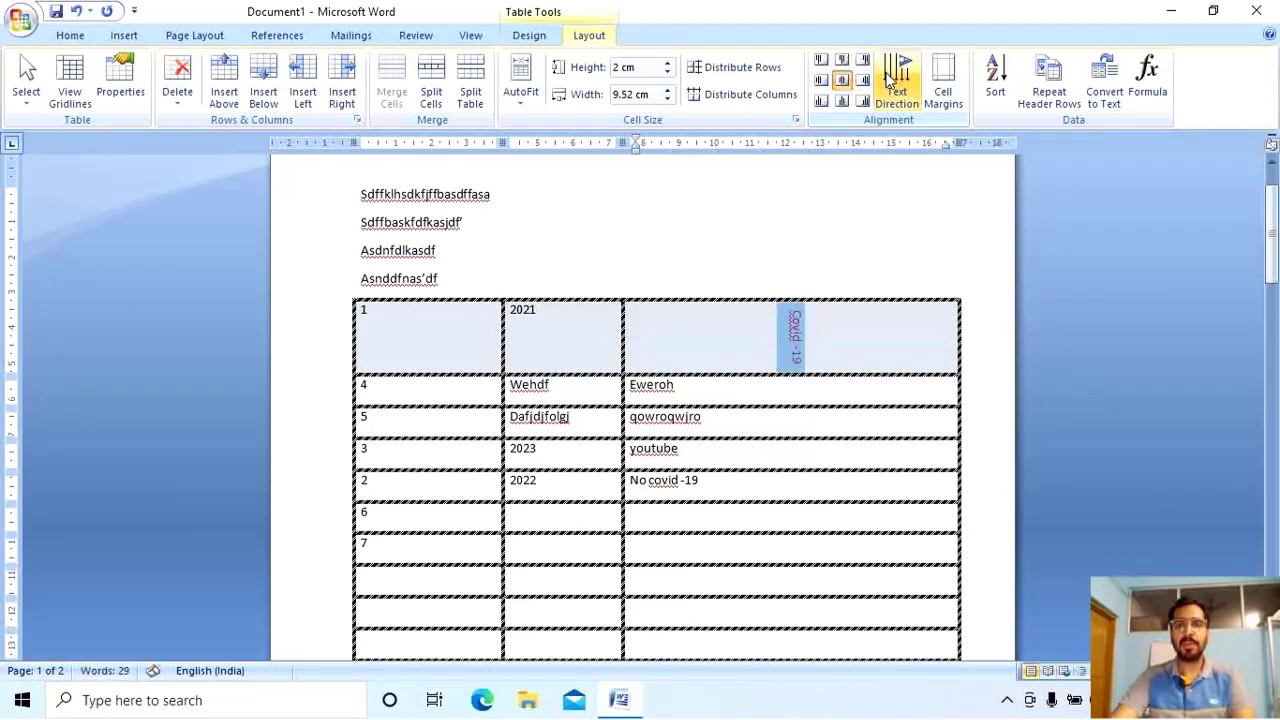
left_click(860, 102)
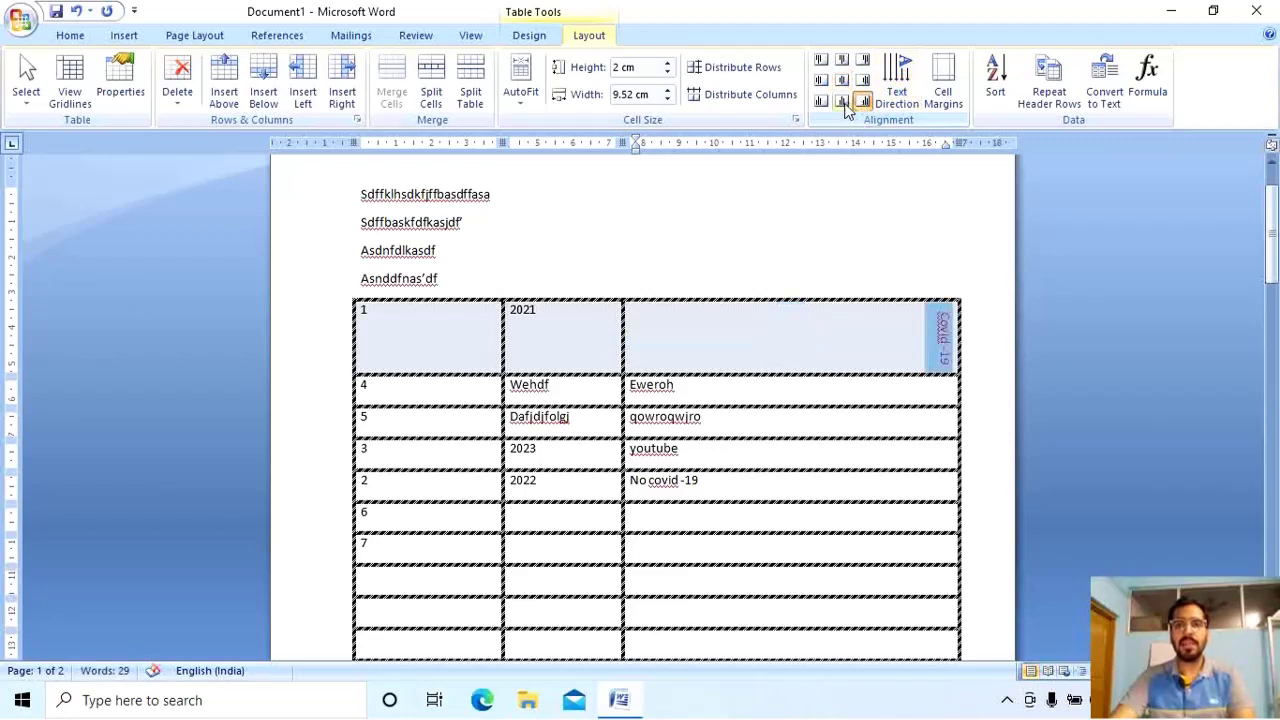
left_click(842, 102)
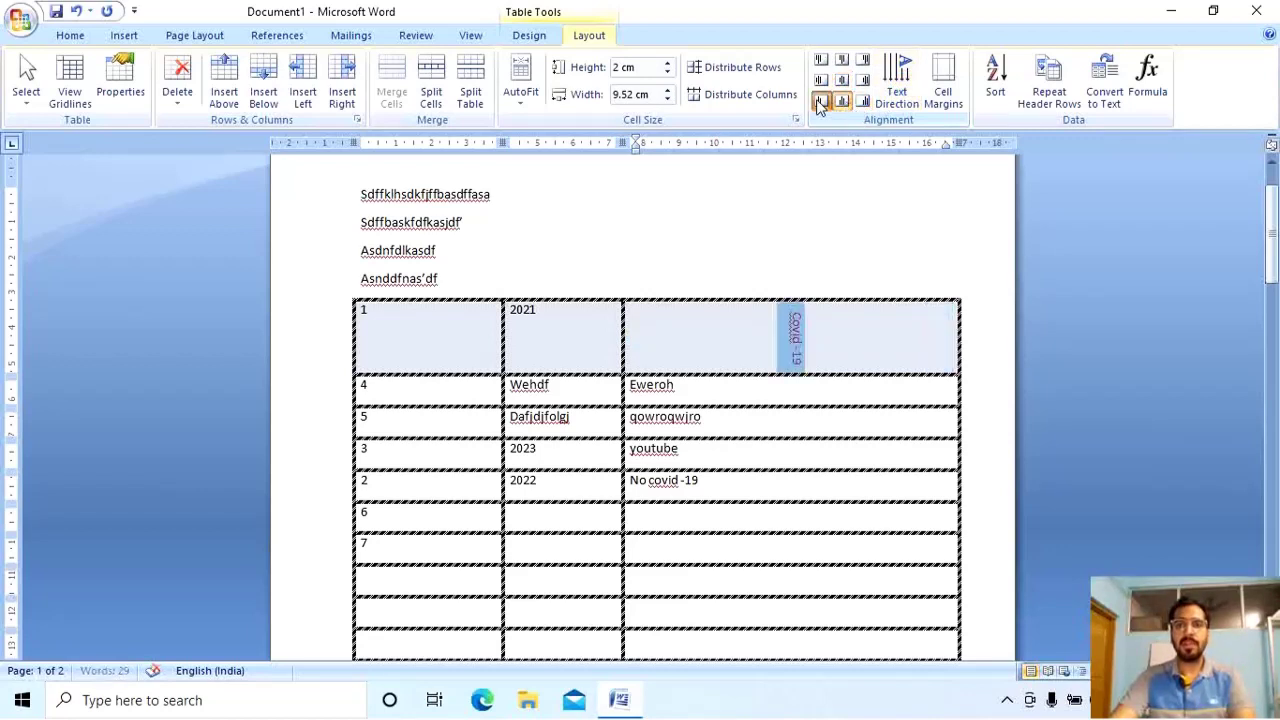
left_click(820, 101)
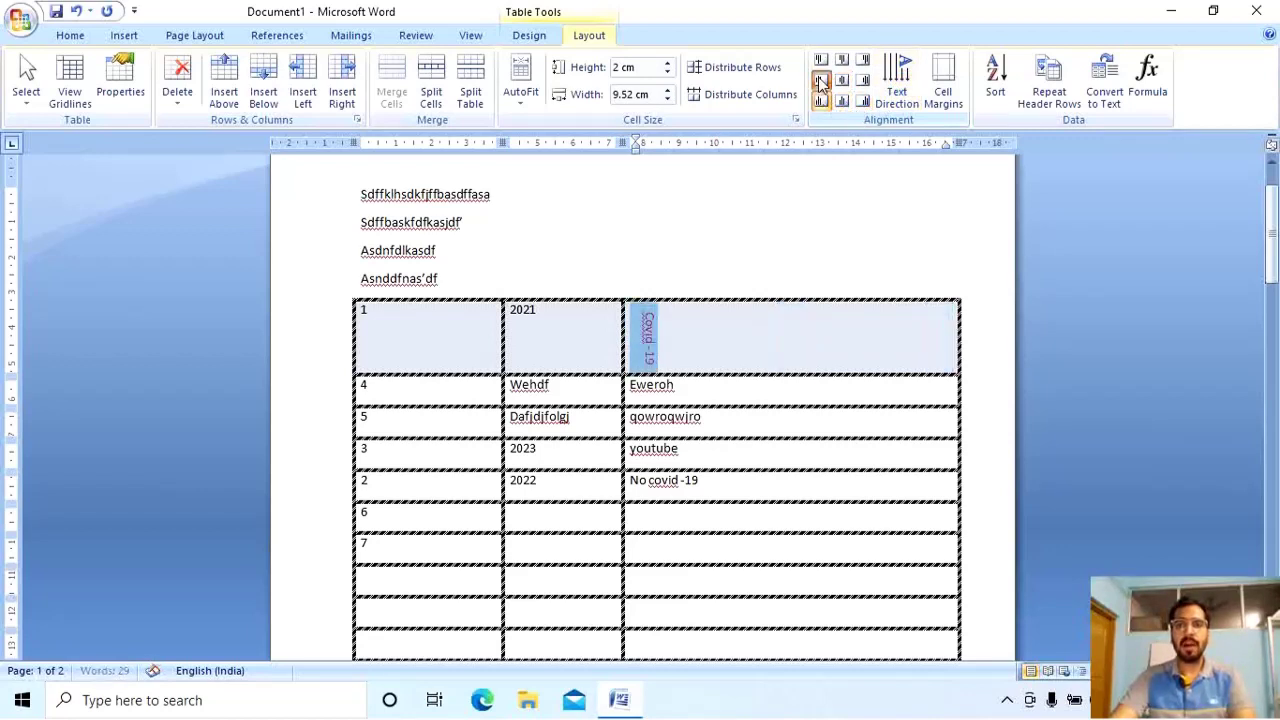
left_click(898, 80)
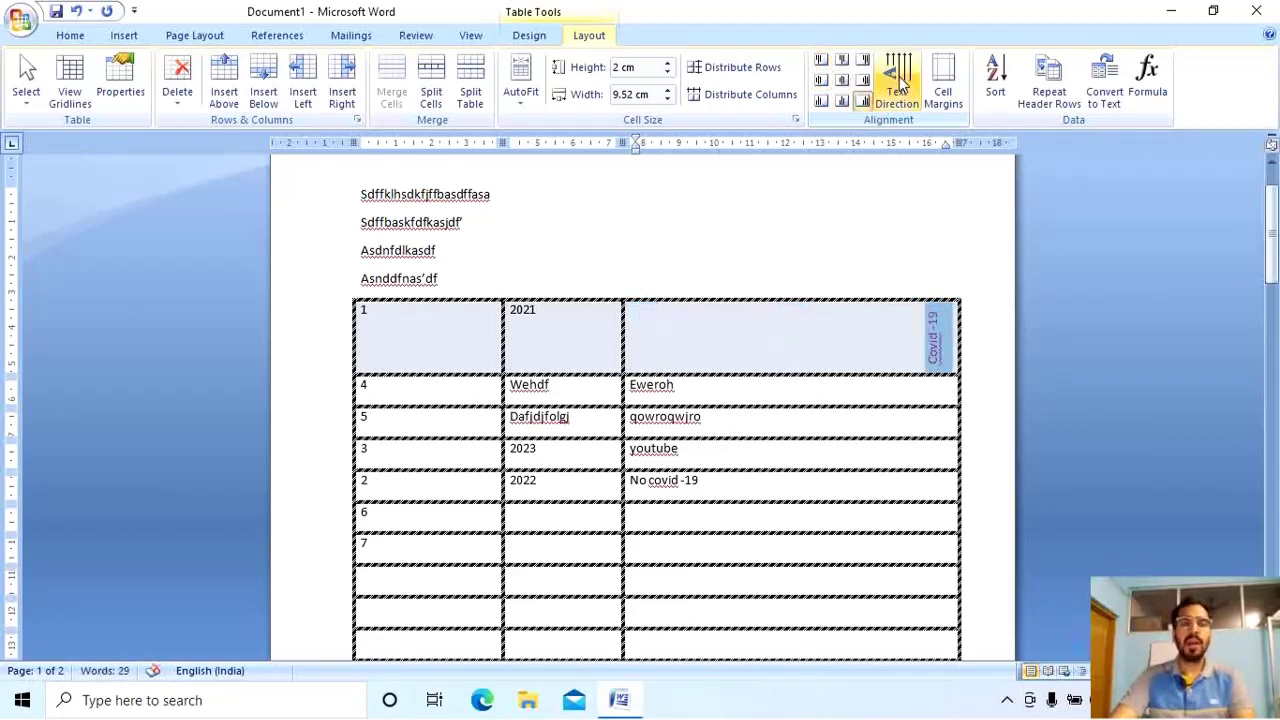
left_click(805, 351)
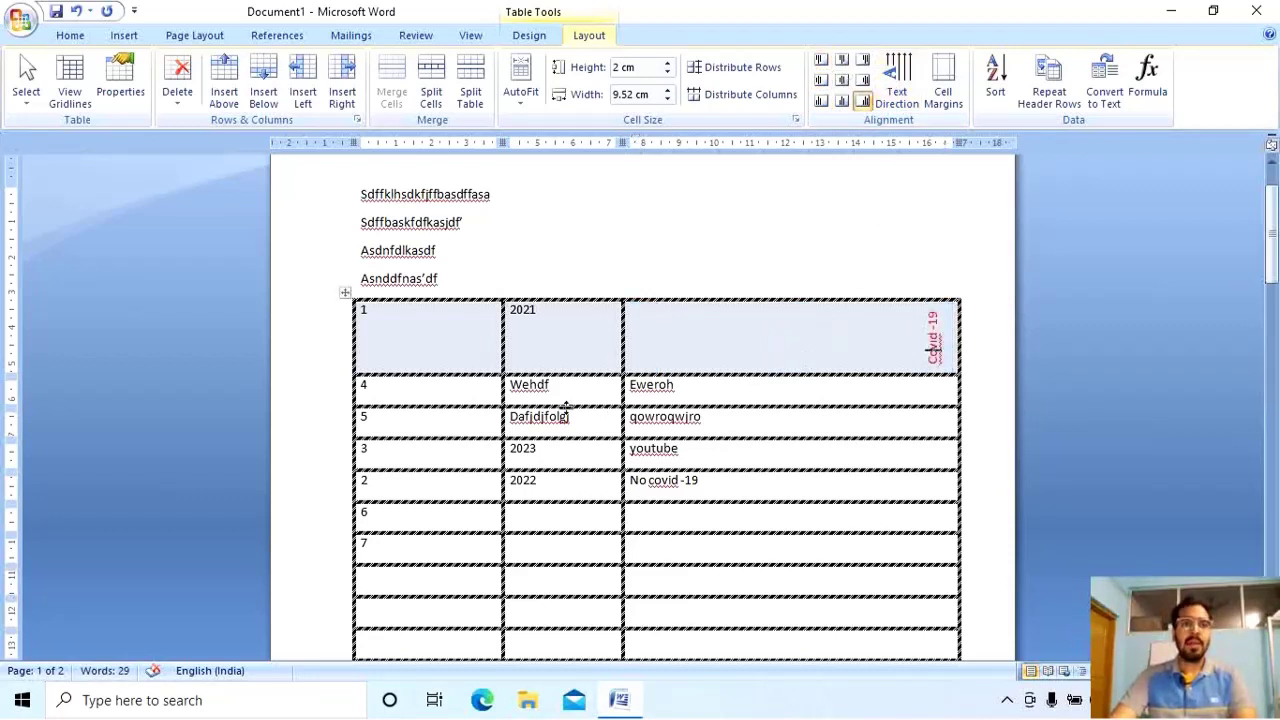
left_click(178, 100)
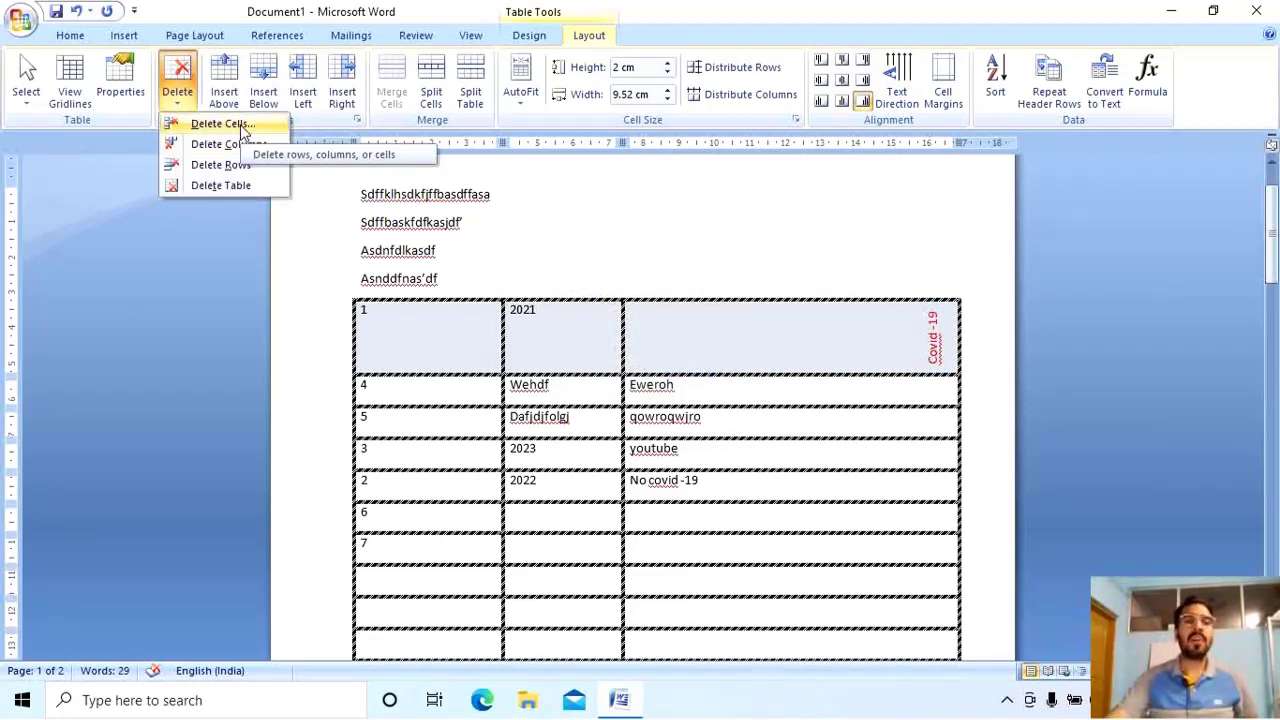
Delete the entire table so only the four lines of sample text remain.
left_click(240, 185)
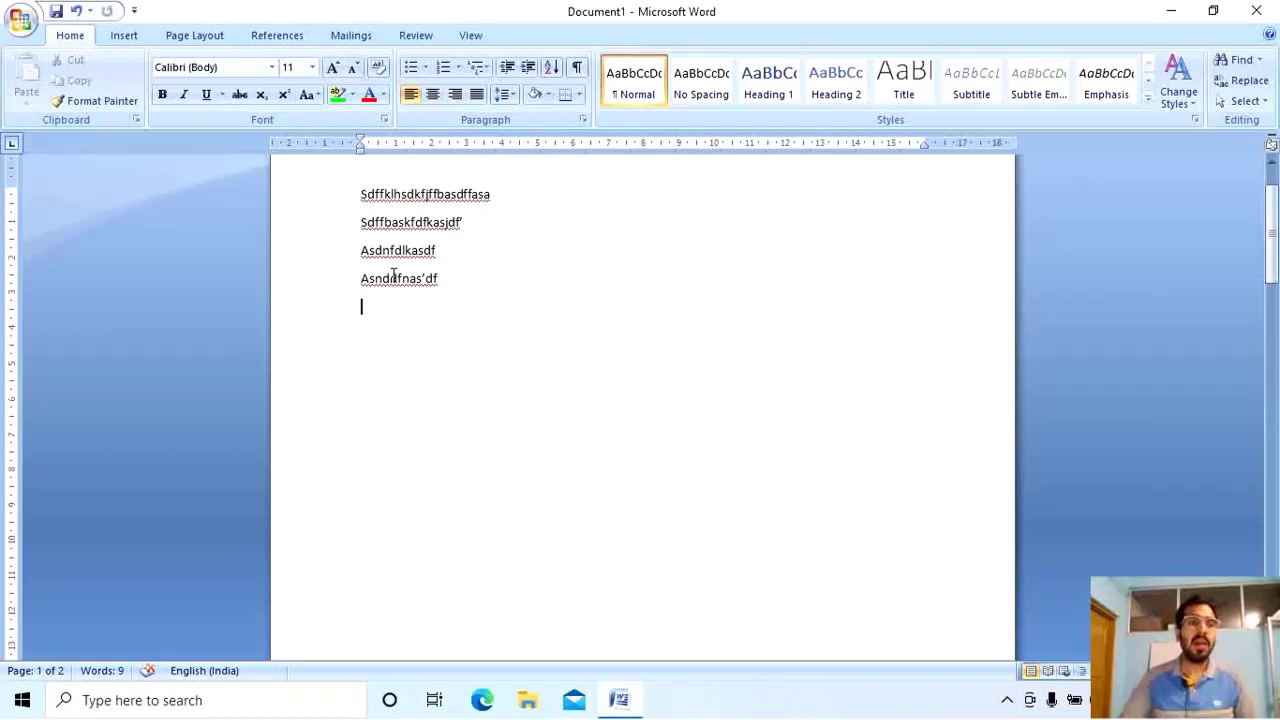
left_click(125, 37)
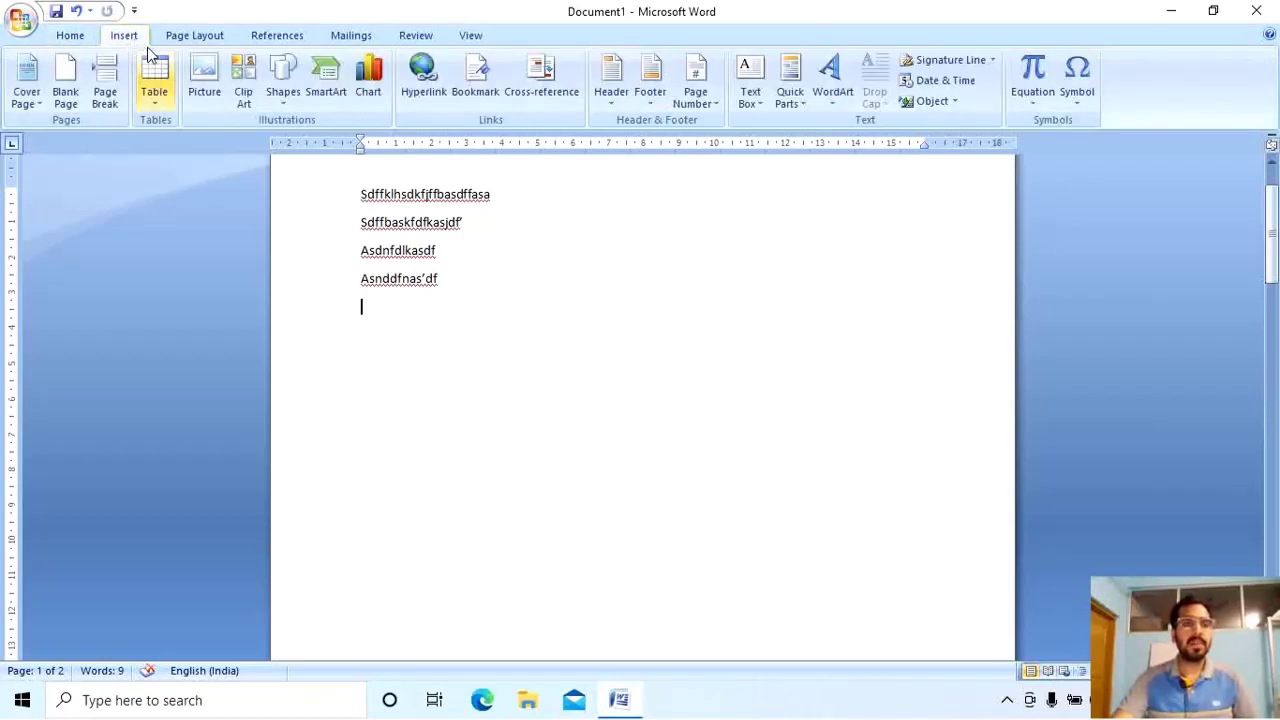
Insert the 'Copy of Rabellu_03' picture from E:\WALLPAPER\3d wallspapper.
left_click(213, 105)
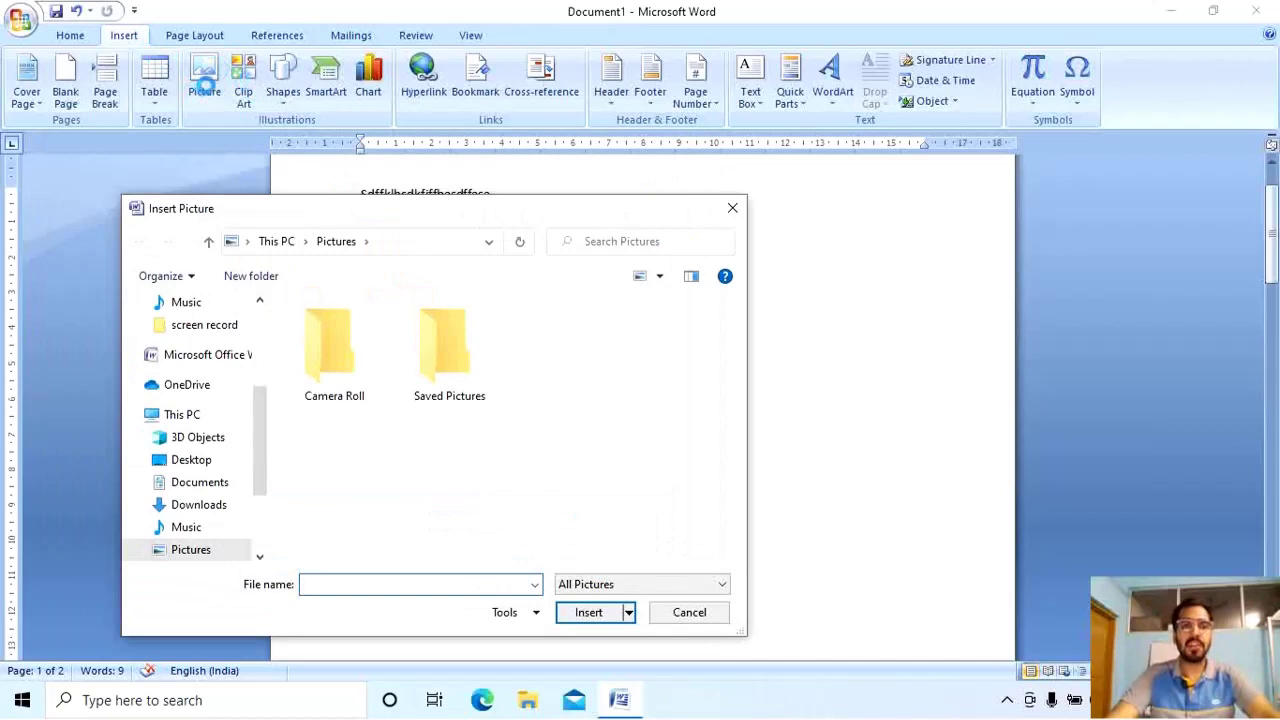
left_click_drag(263, 486, 257, 549)
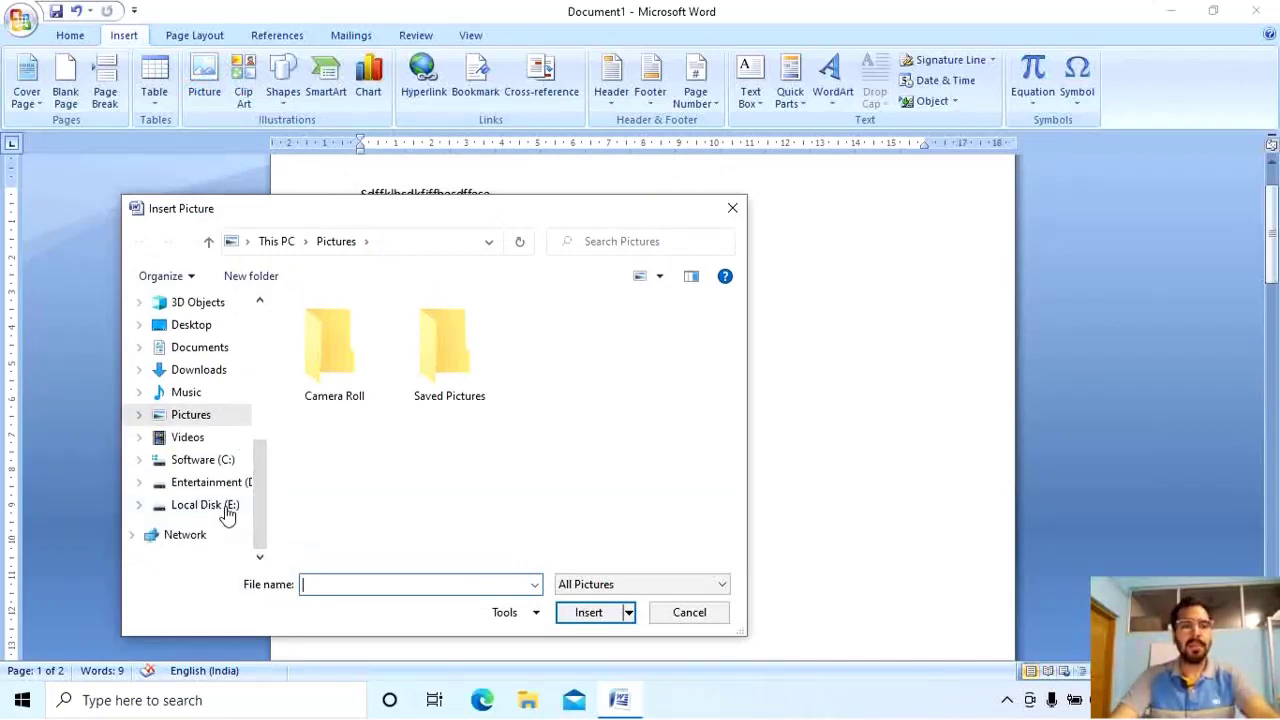
left_click(226, 508)
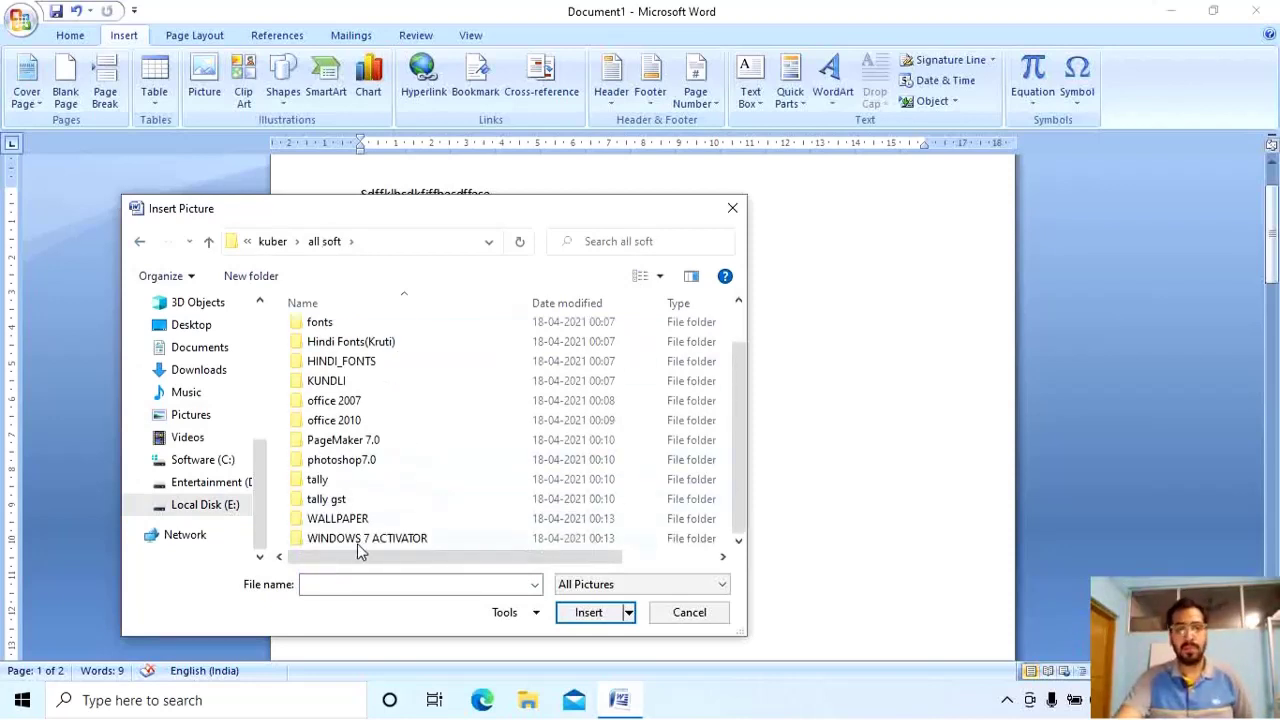
double_click(350, 520)
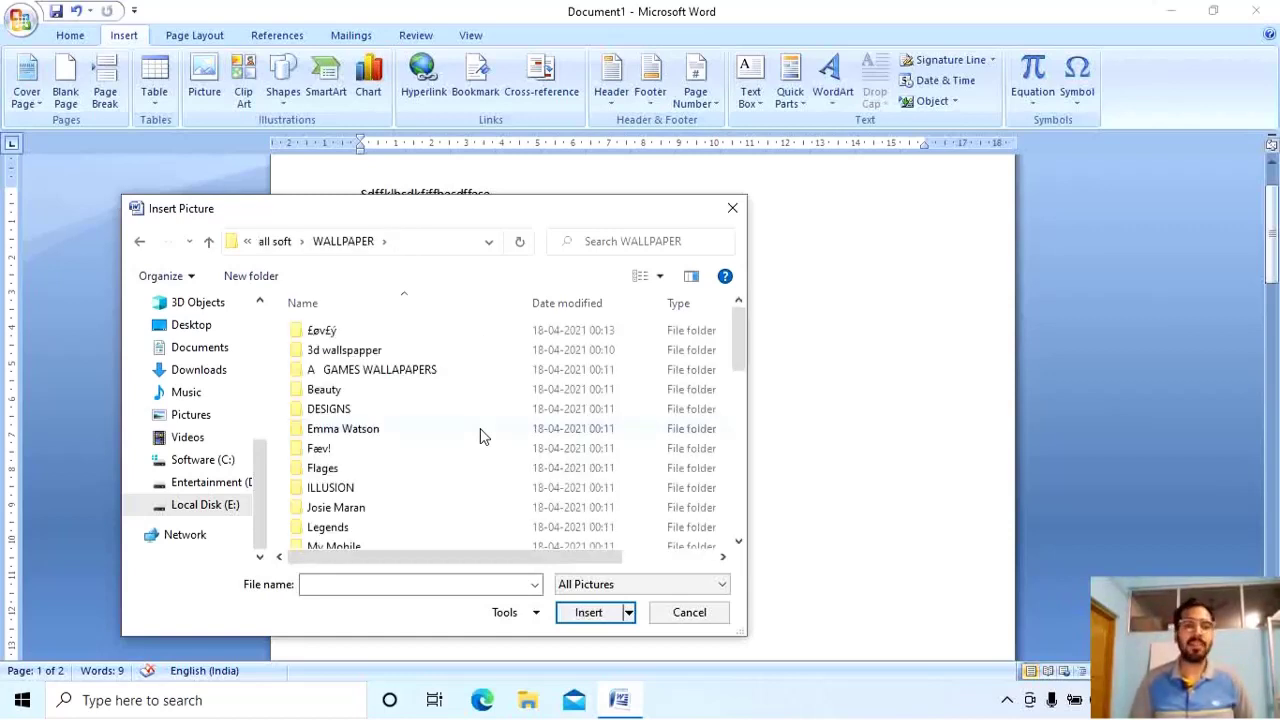
double_click(344, 350)
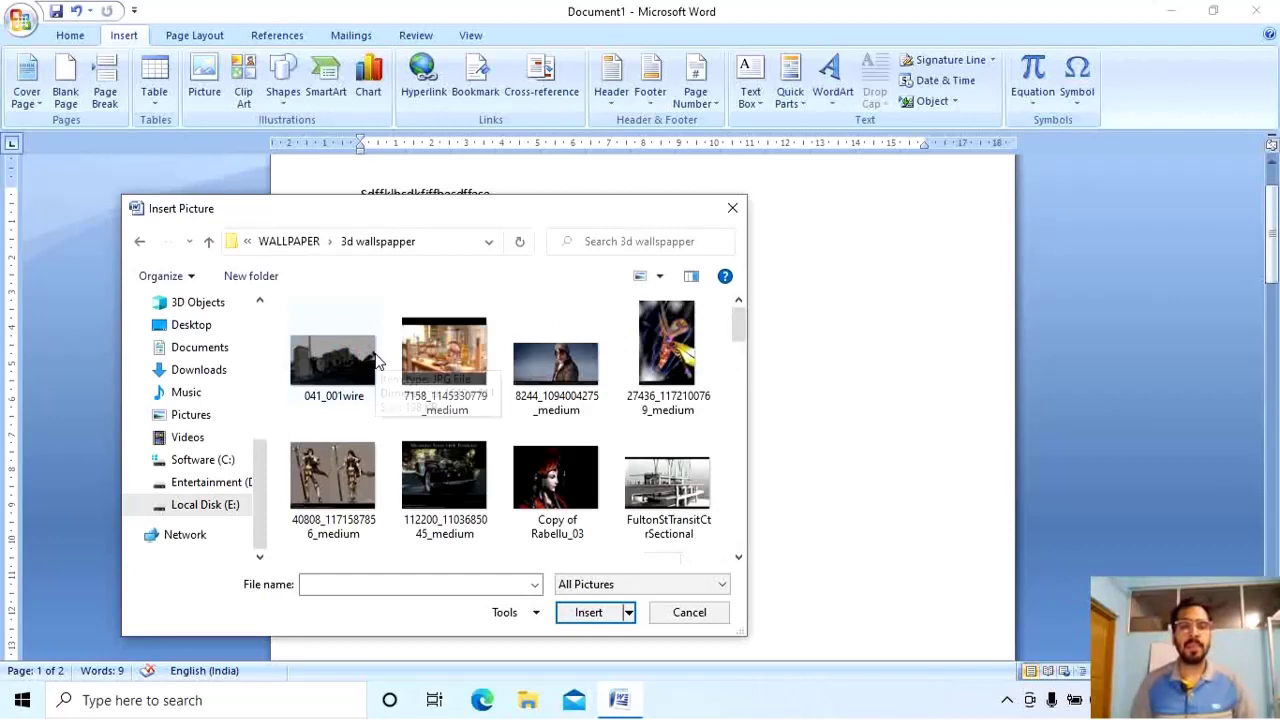
left_click(651, 338)
left_click(549, 457)
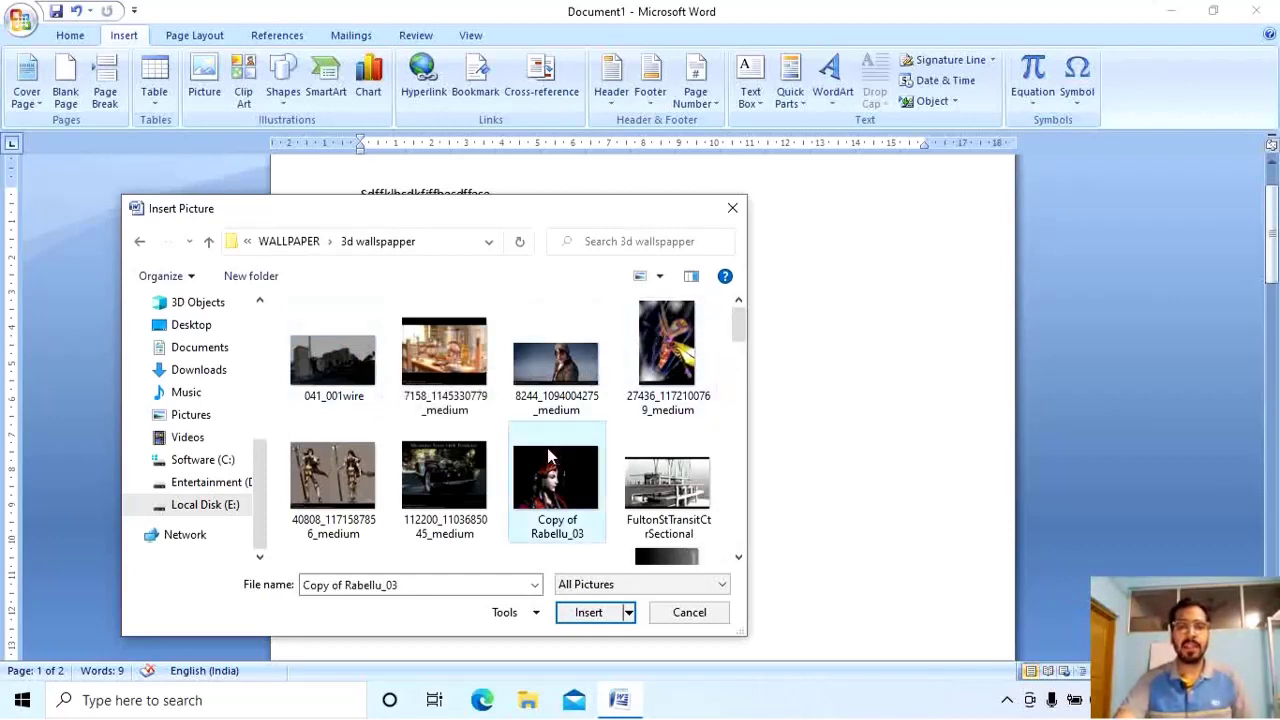
left_click(592, 612)
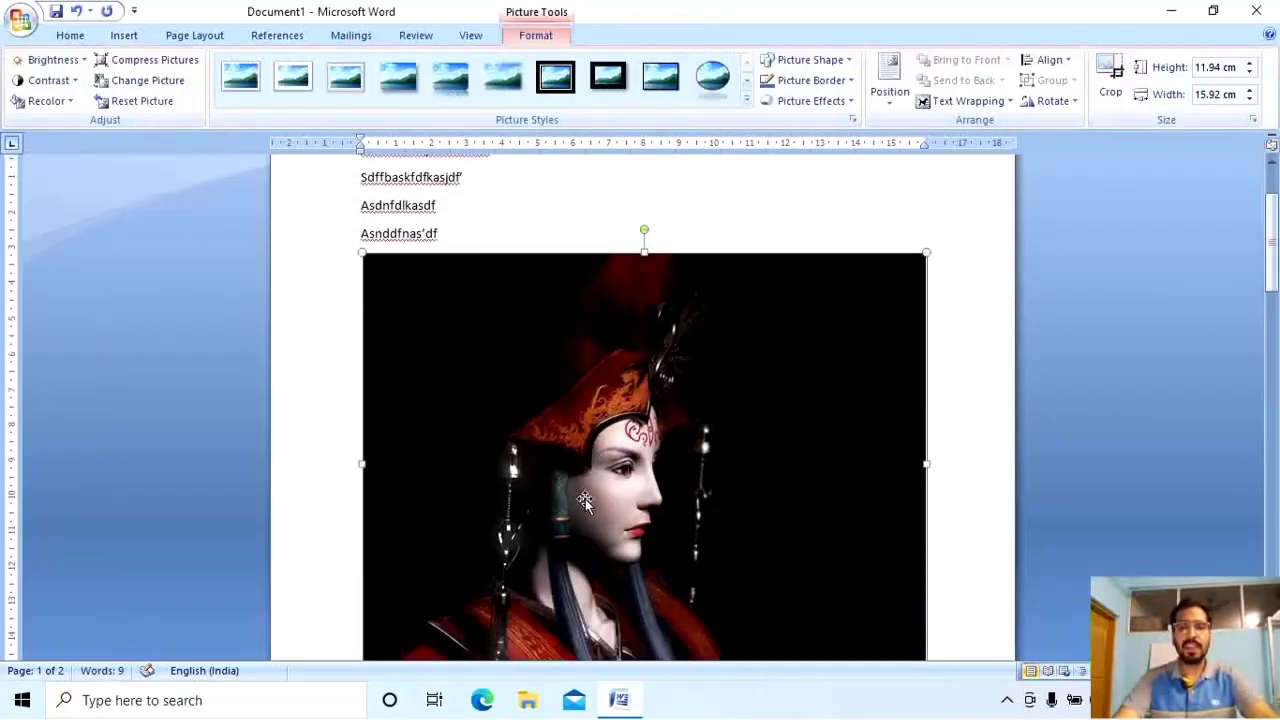
Move the picture back up onto page 1 below the four text lines.
scroll(585, 499, "down", 3)
scroll(585, 499, "up", 4)
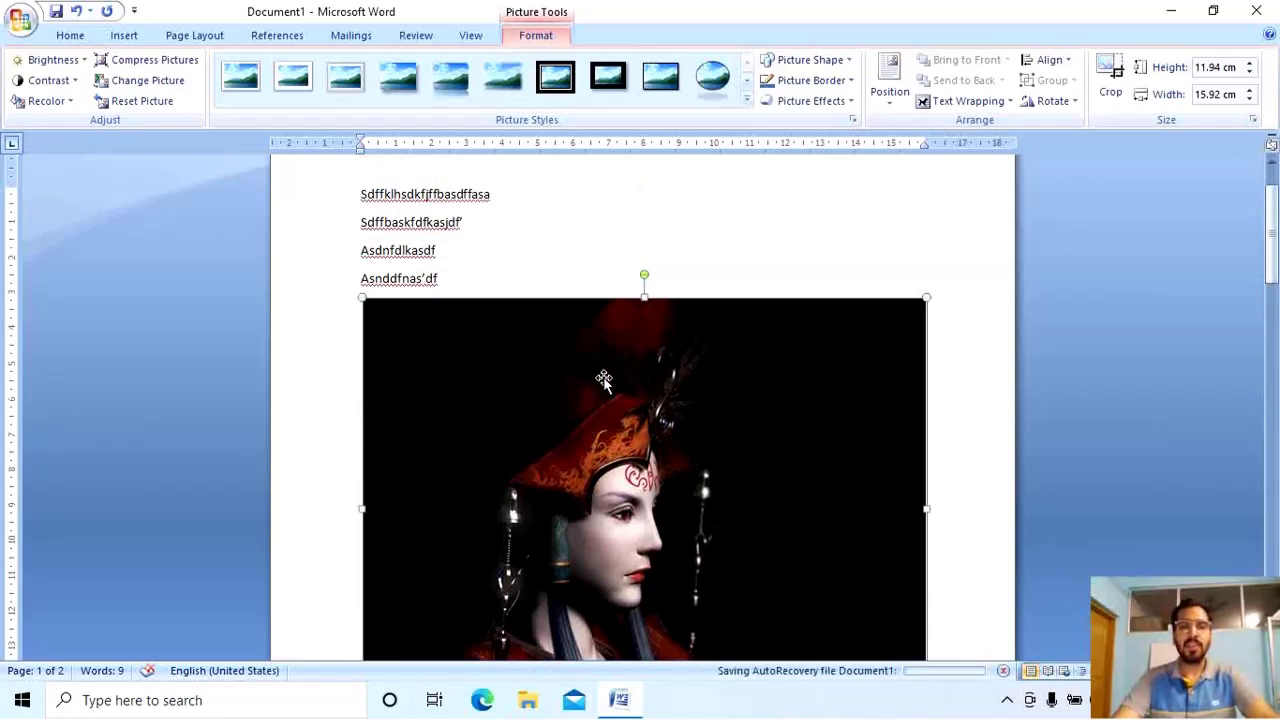
scroll(603, 380, "down", 4)
left_click_drag(603, 380, 587, 531)
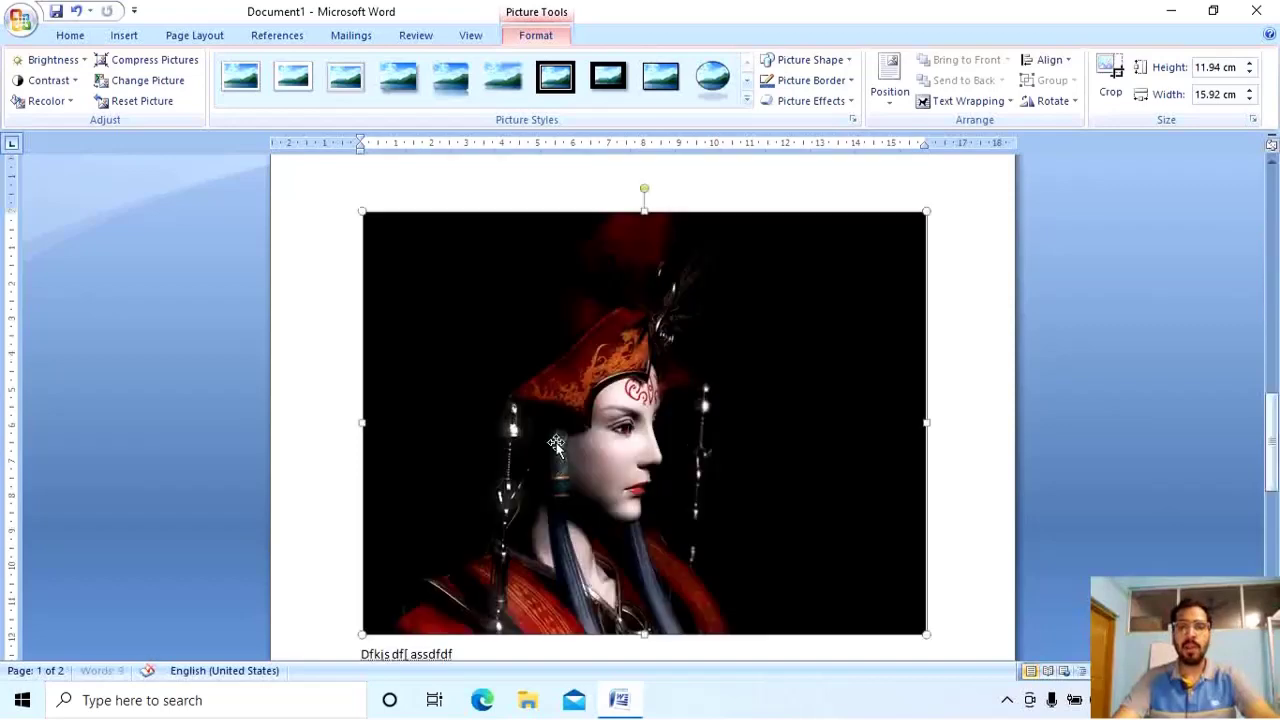
left_click_drag(556, 446, 586, 246)
scroll(597, 289, "up", 1)
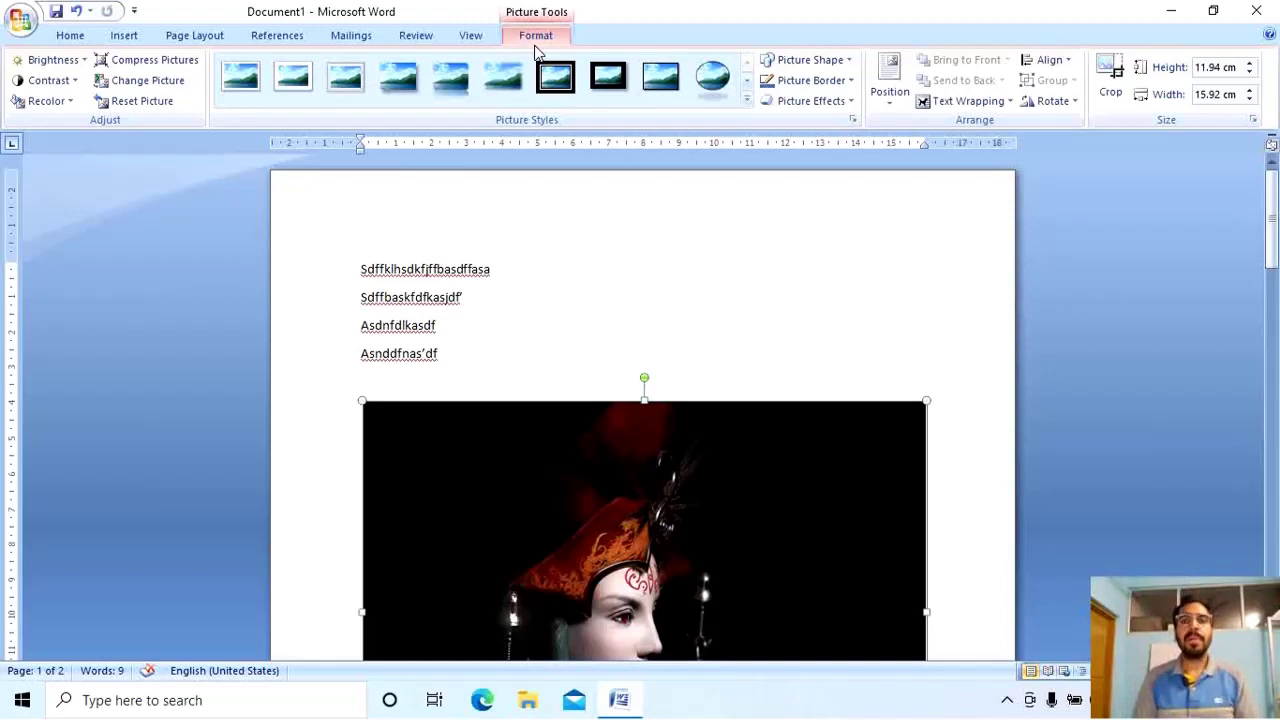
Set the picture to Behind Text wrapping and drag it up under the four text lines.
left_click(985, 101)
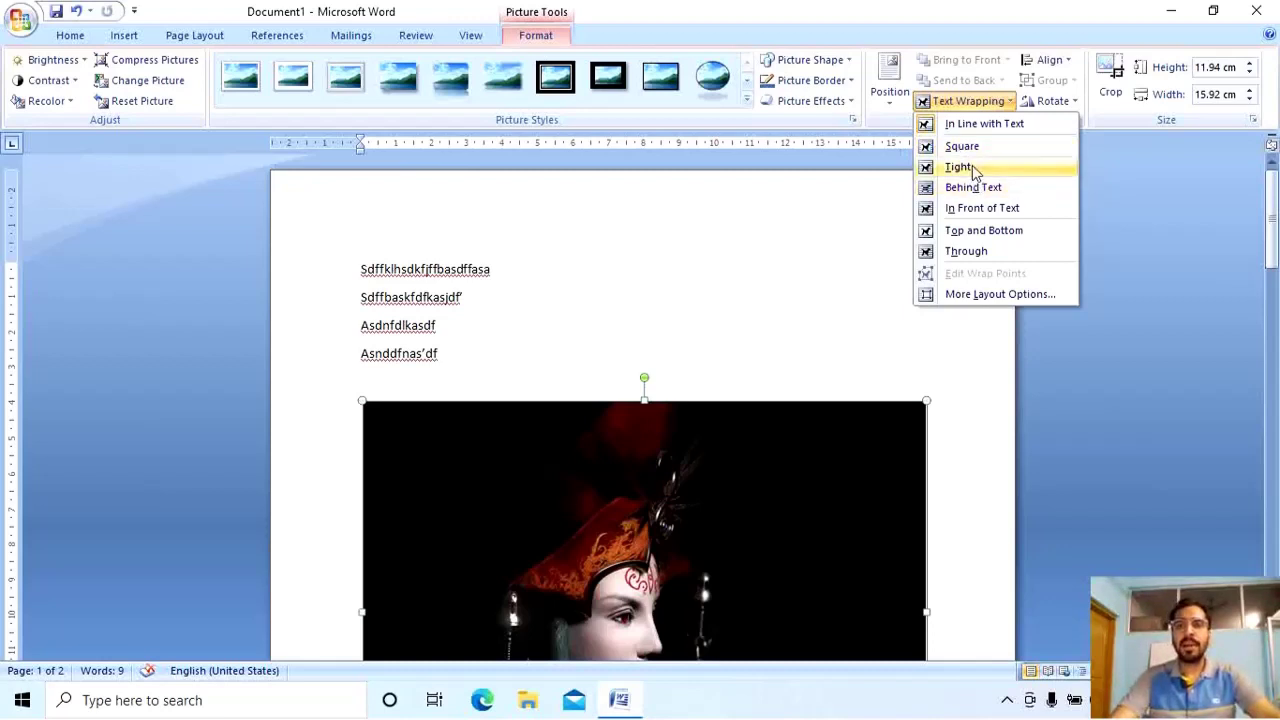
left_click(520, 433)
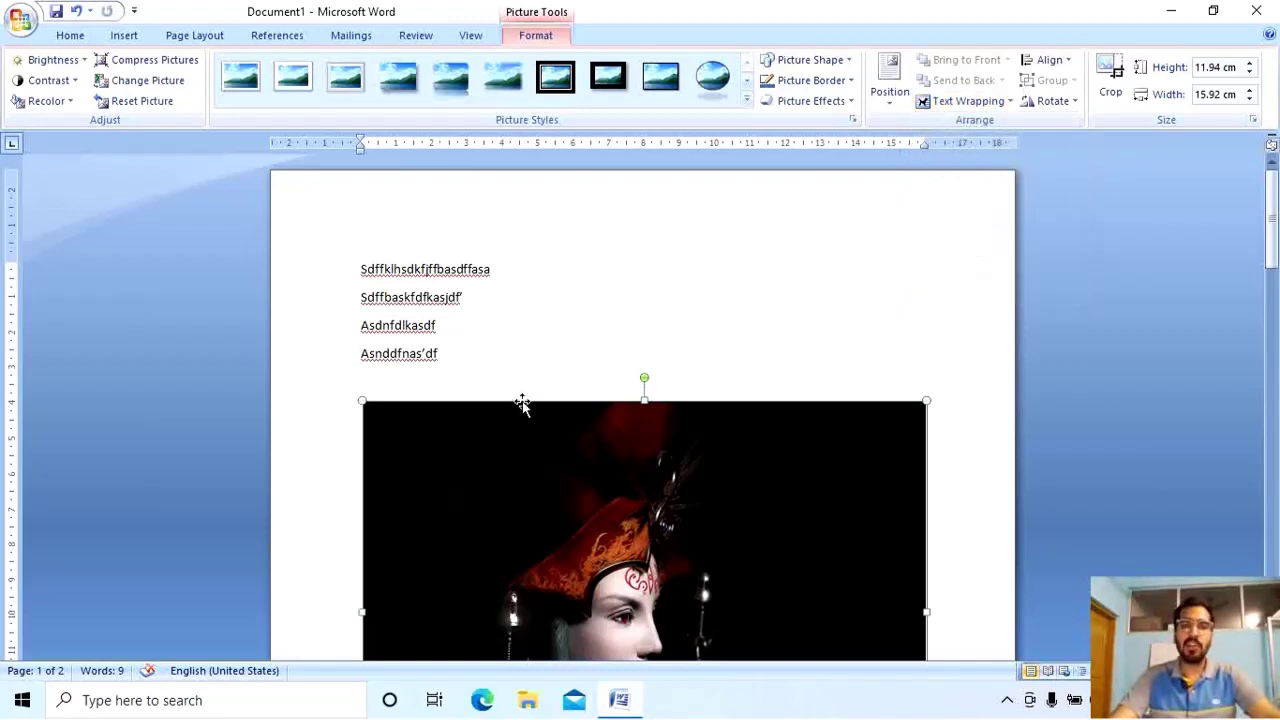
left_click(962, 101)
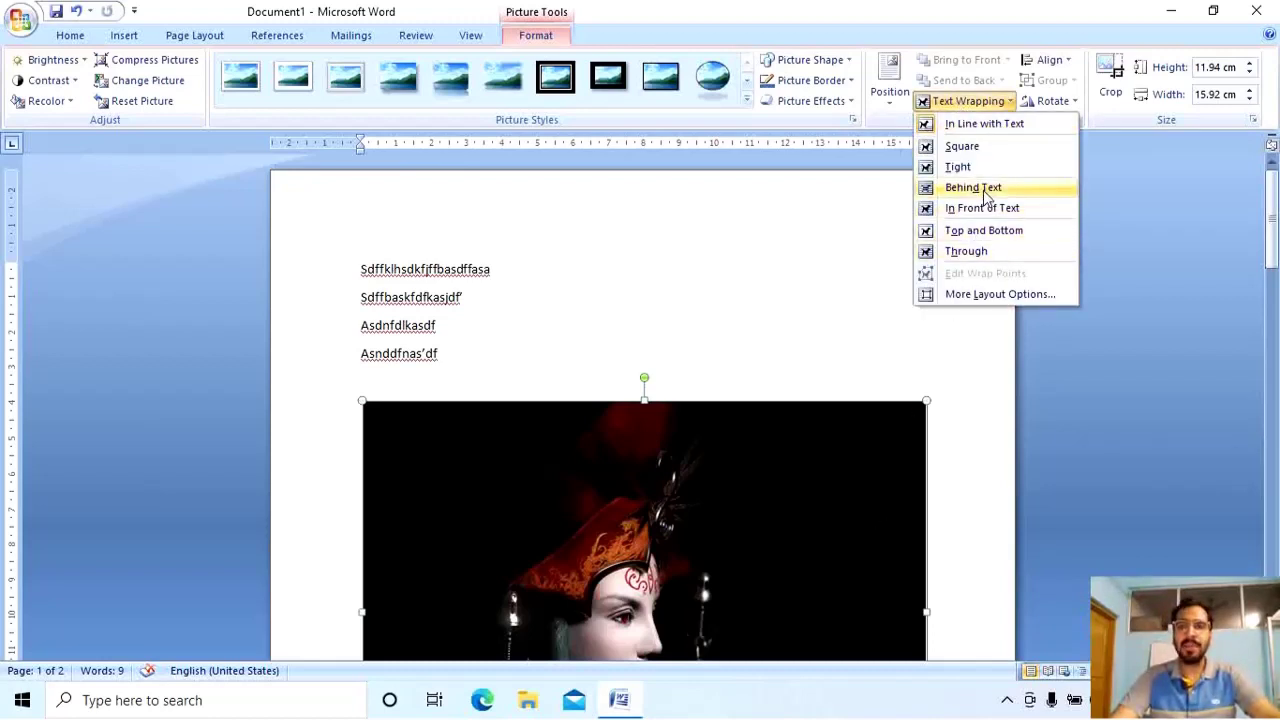
left_click(984, 189)
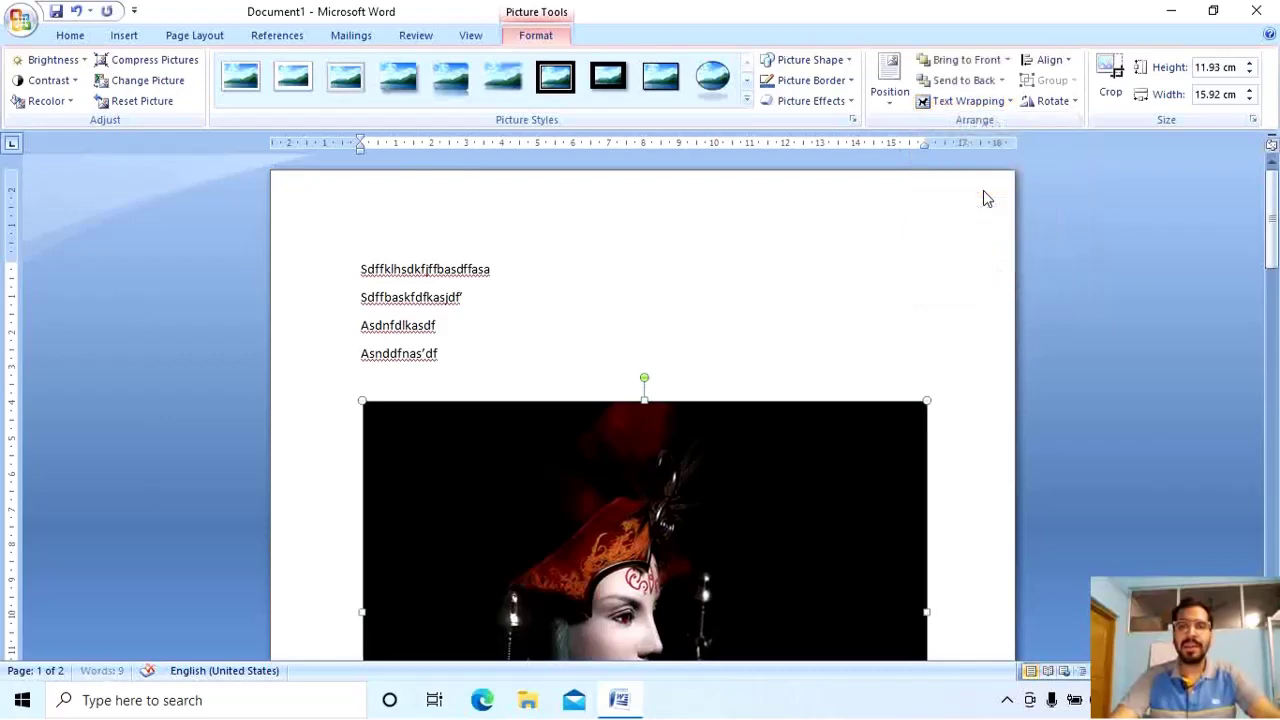
left_click_drag(786, 574, 776, 429)
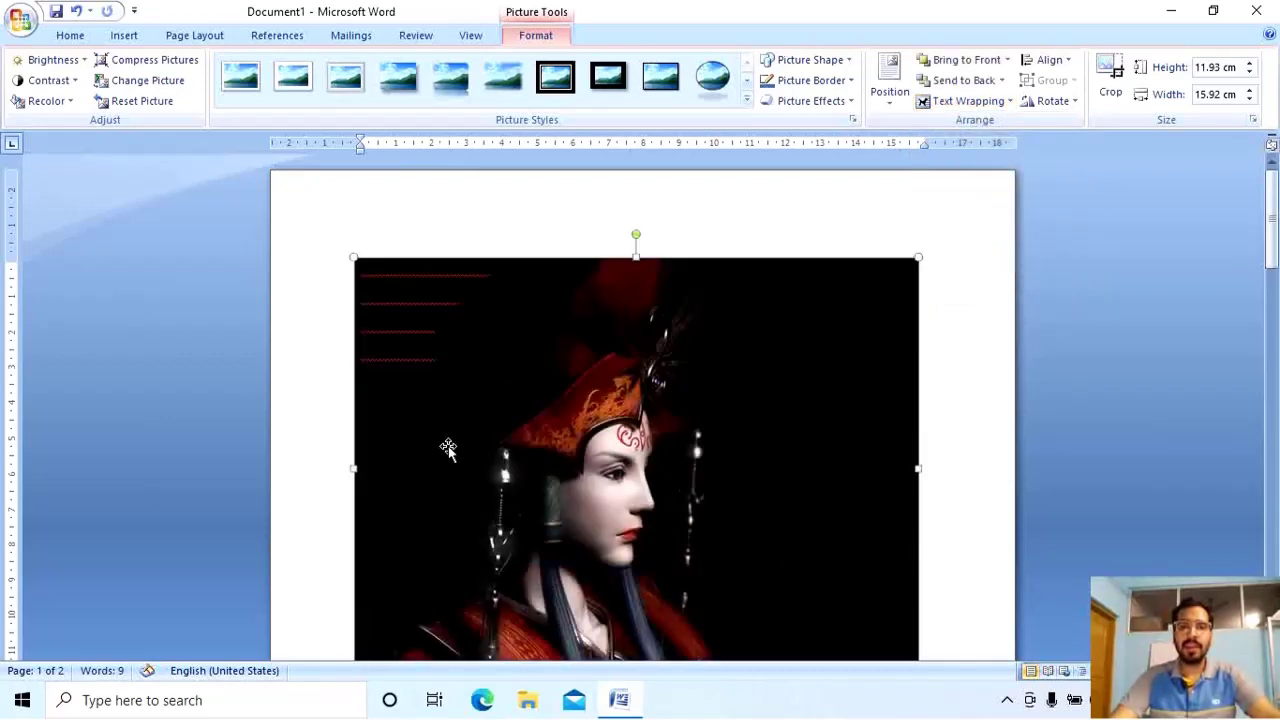
left_click_drag(438, 357, 363, 271)
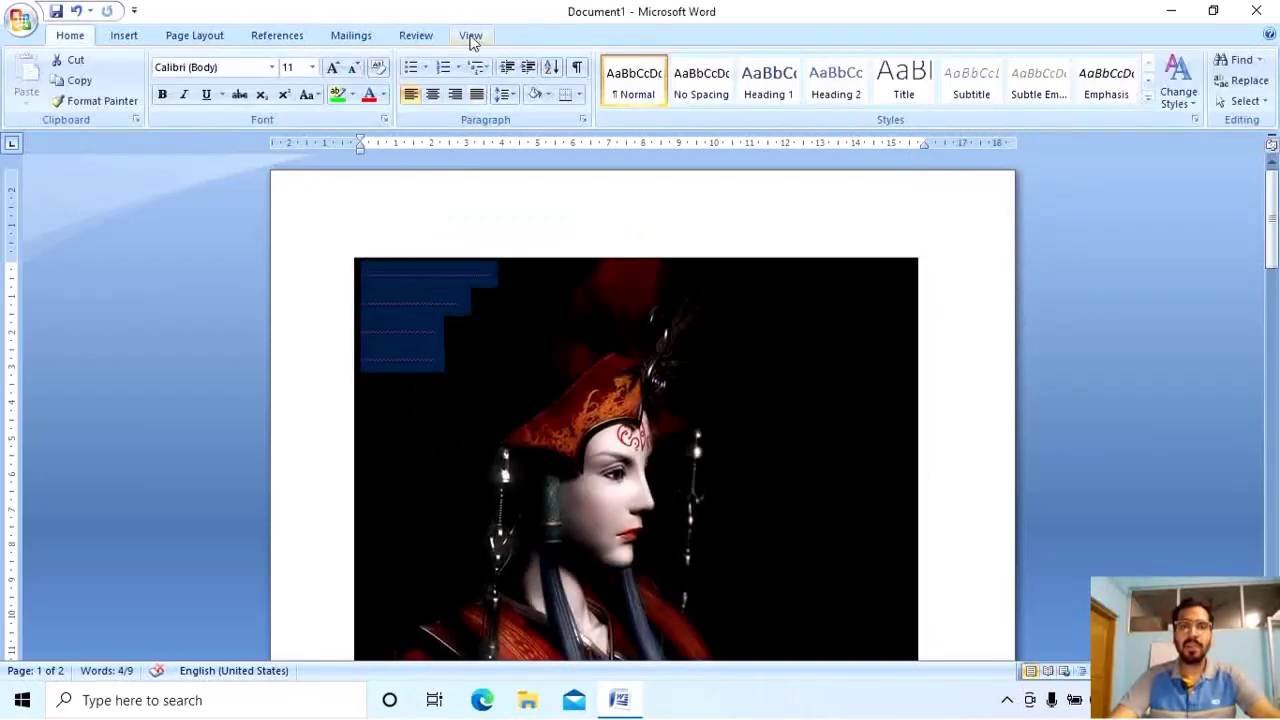
Make the four selected text lines red.
left_click(470, 35)
left_click(76, 37)
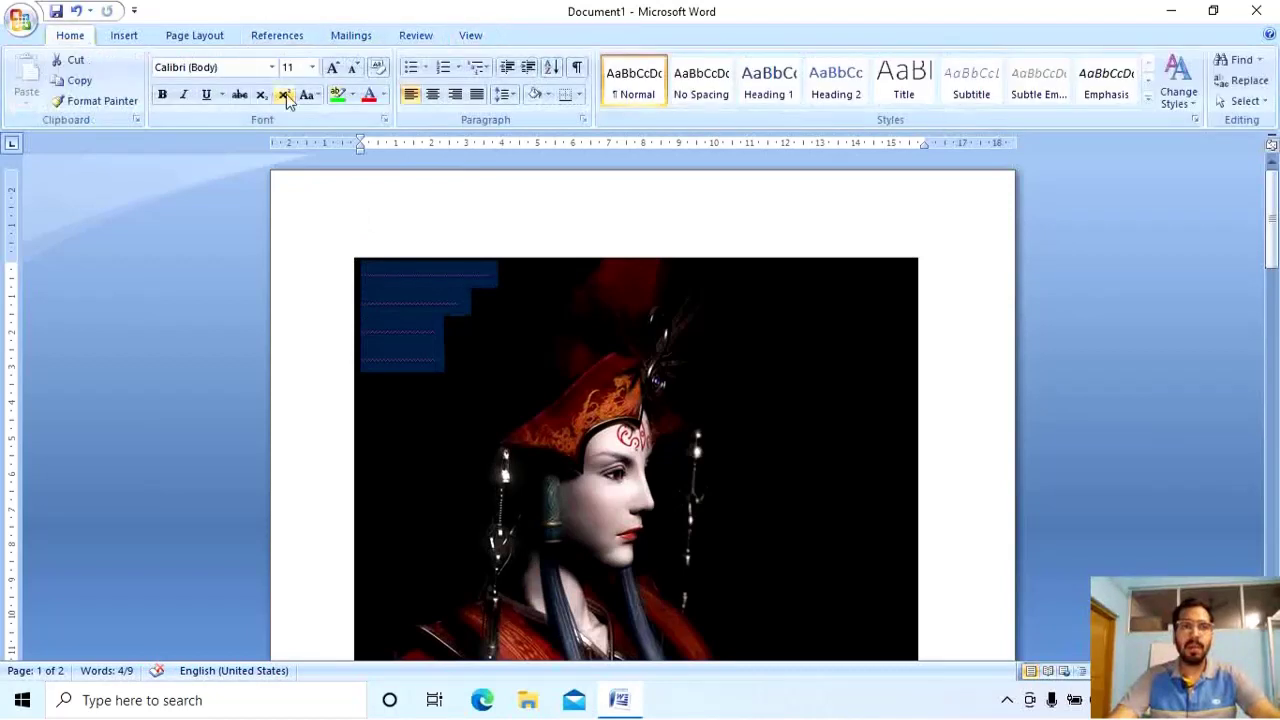
left_click(353, 95)
left_click(370, 95)
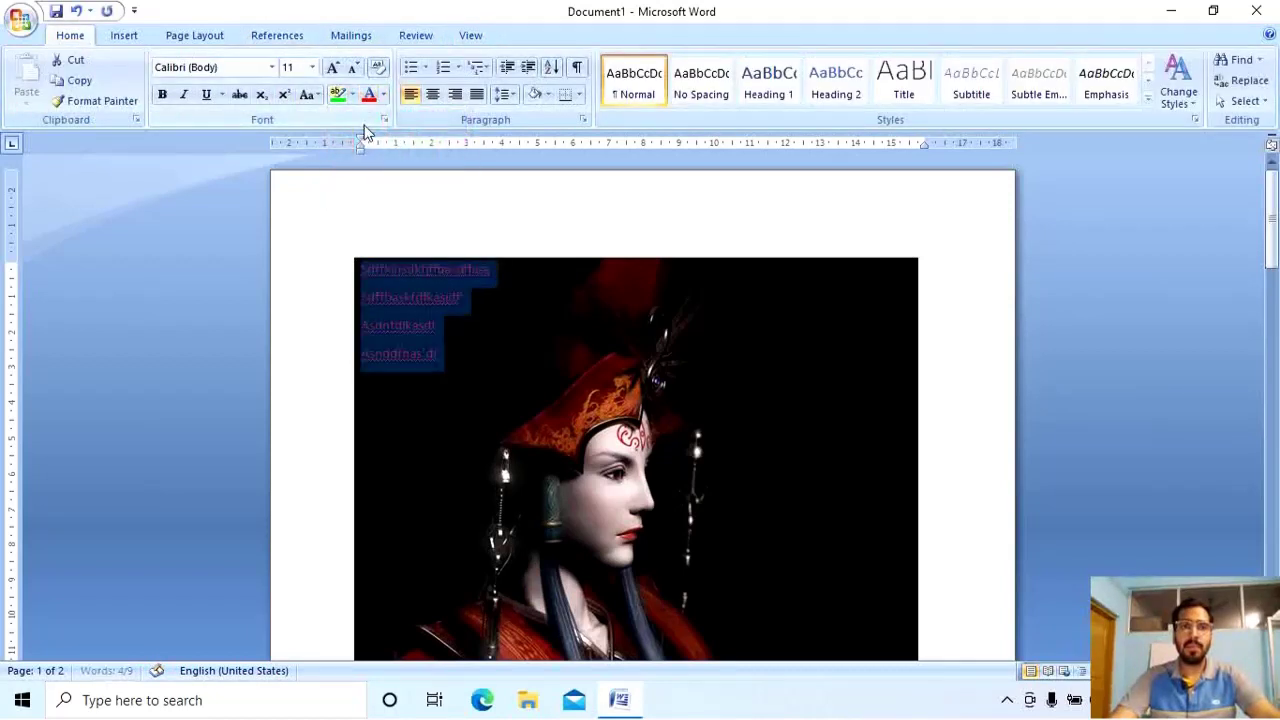
left_click(491, 220)
Try In Front of Text wrapping on the picture, then settle on Top and Bottom.
left_click(845, 390)
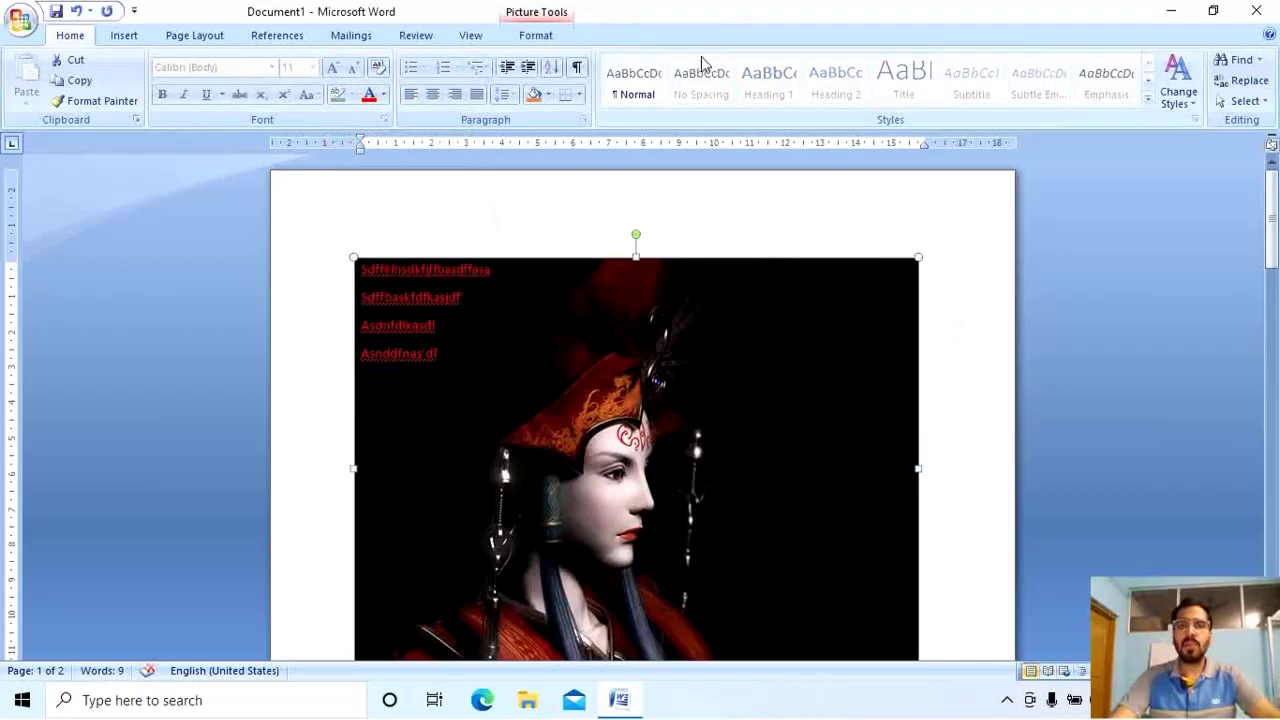
left_click(535, 35)
left_click(968, 101)
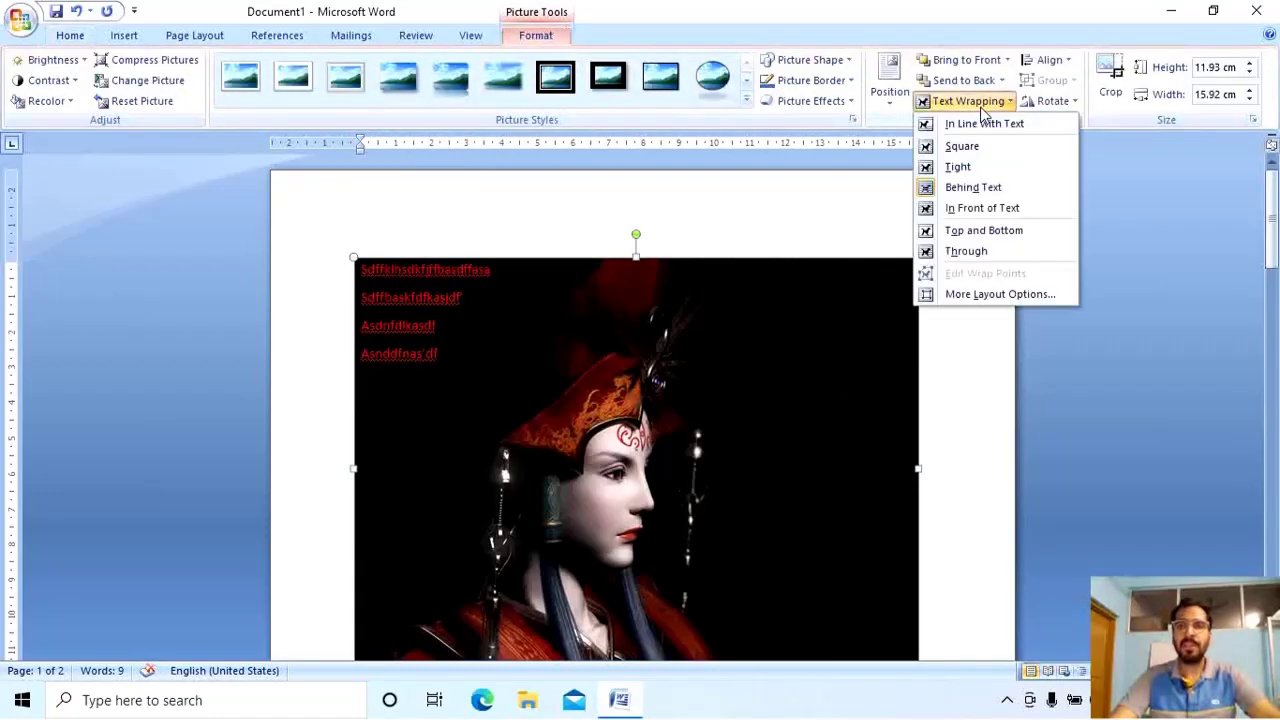
left_click(1008, 210)
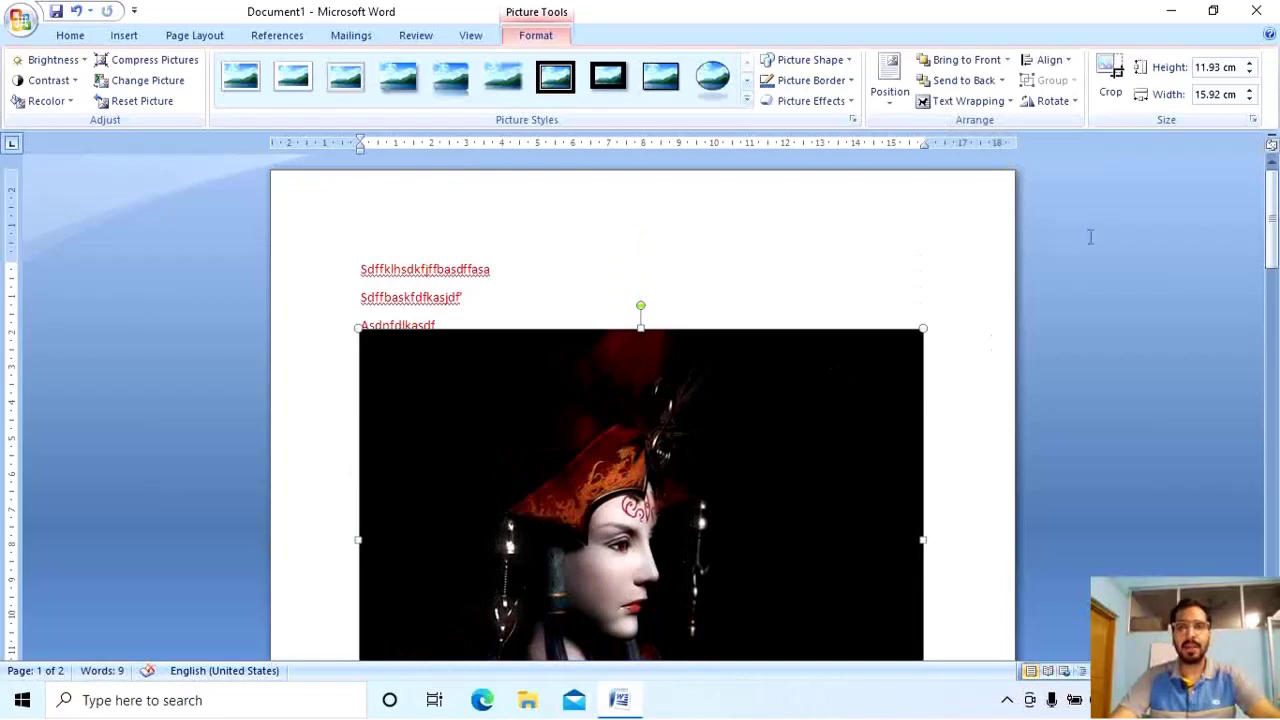
left_click(993, 104)
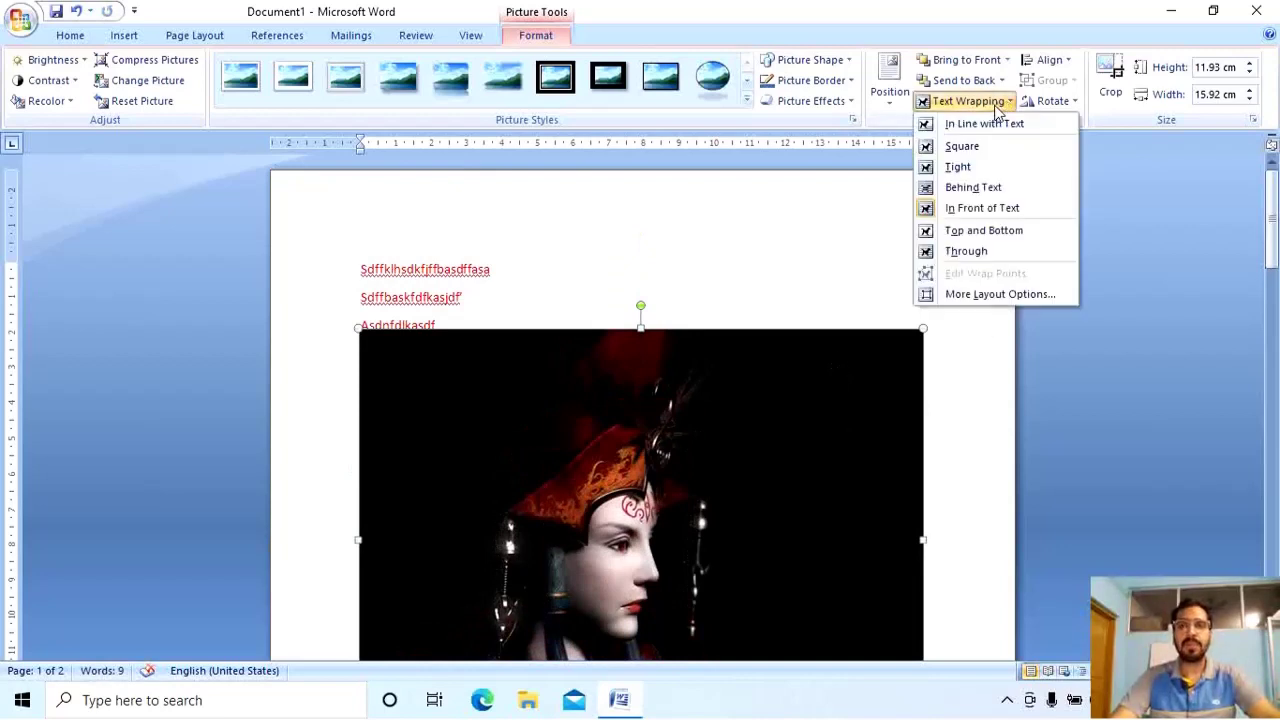
left_click(1020, 232)
left_click(970, 104)
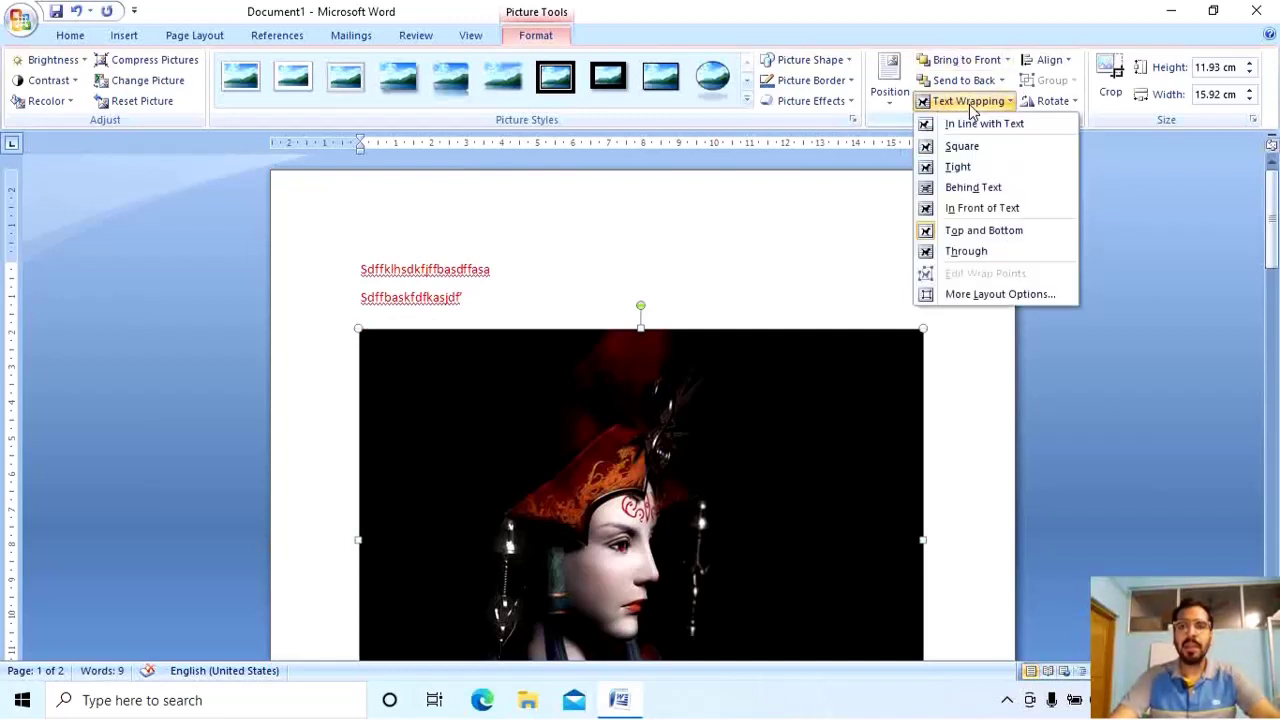
left_click(988, 255)
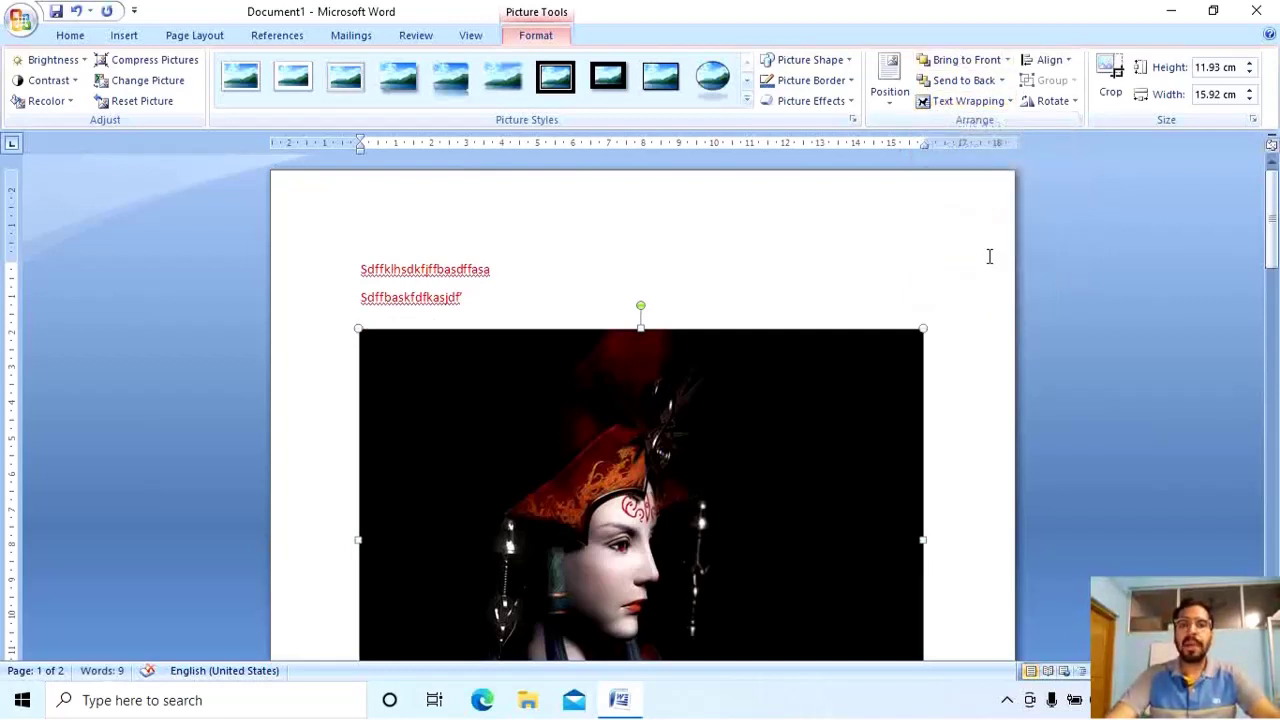
scroll(885, 430, "down", 2)
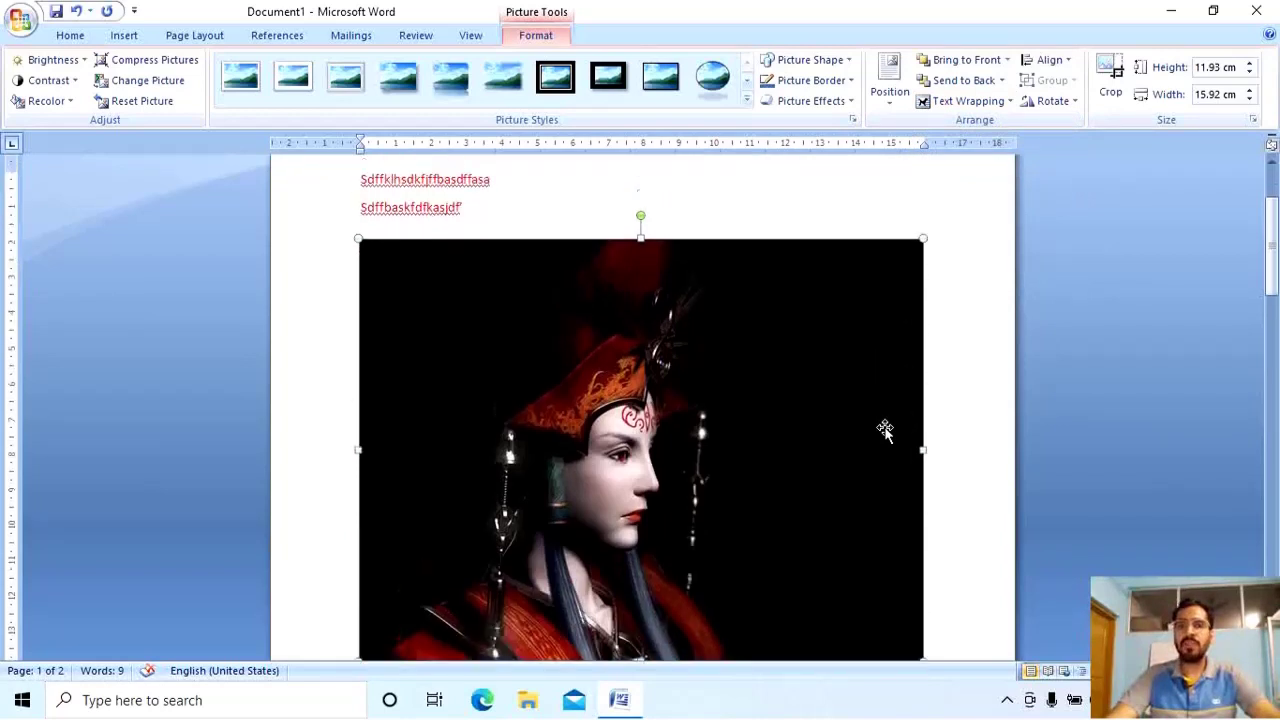
scroll(885, 430, "up", 2)
left_click(951, 104)
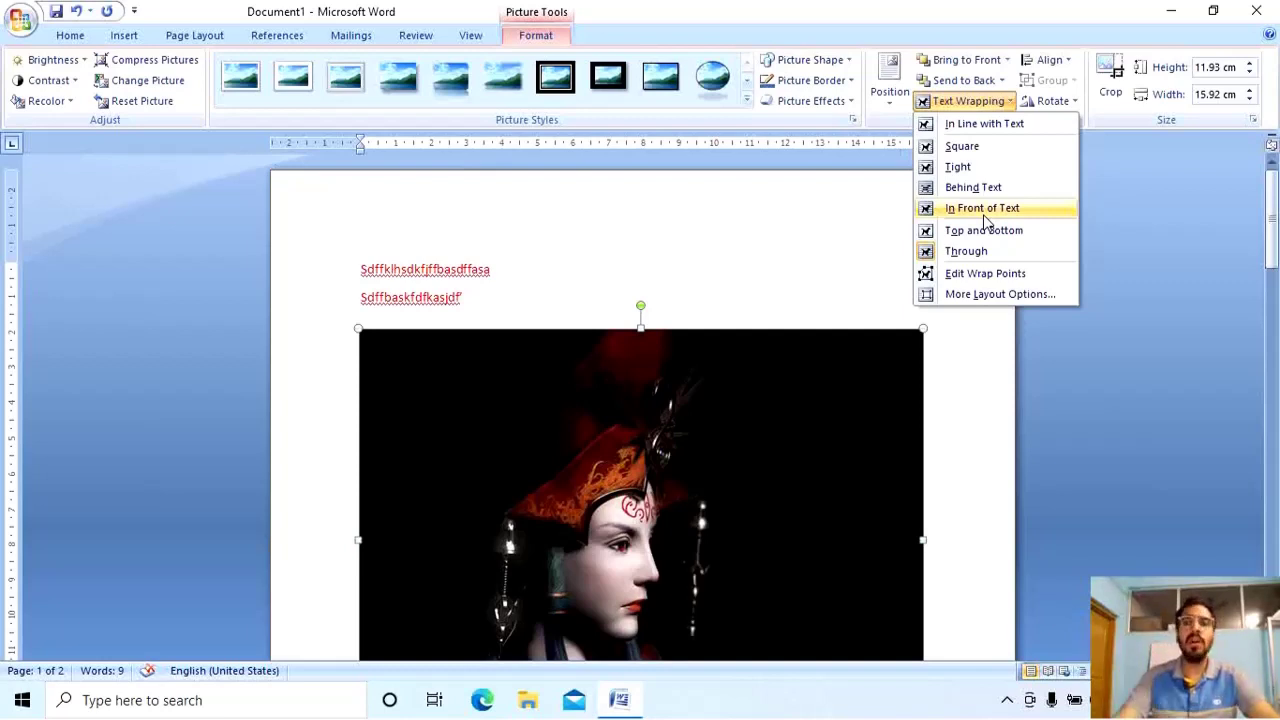
Set the picture's wrapping to Through, shrink it to 7.02 cm wide, and reposition it beside the text.
left_click(994, 251)
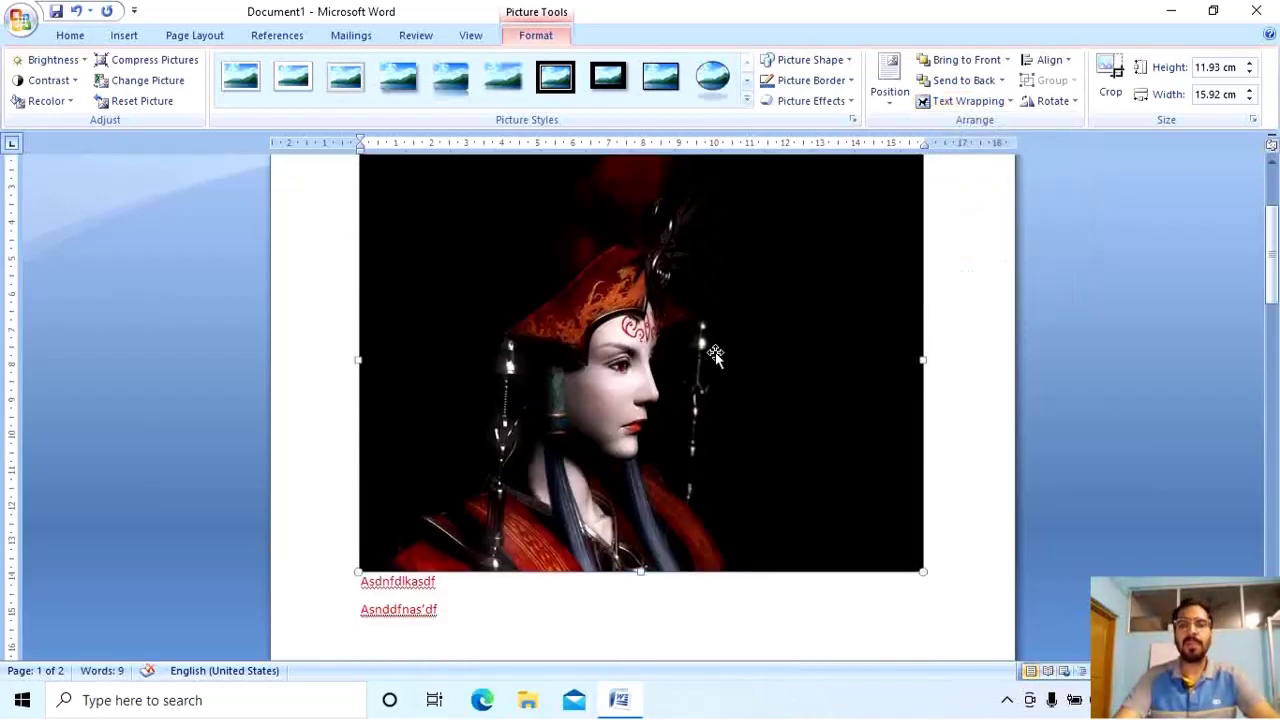
scroll(715, 354, "up", 2)
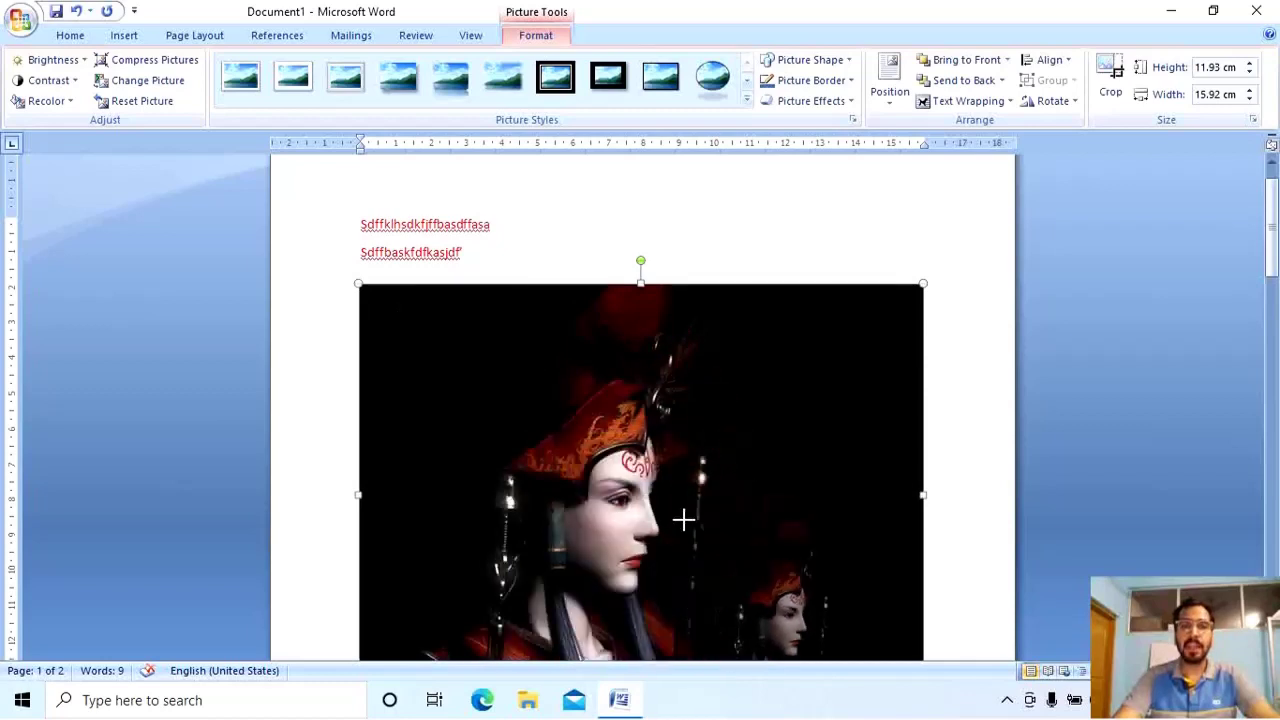
left_click_drag(683, 519, 680, 523)
left_click_drag(730, 567, 719, 296)
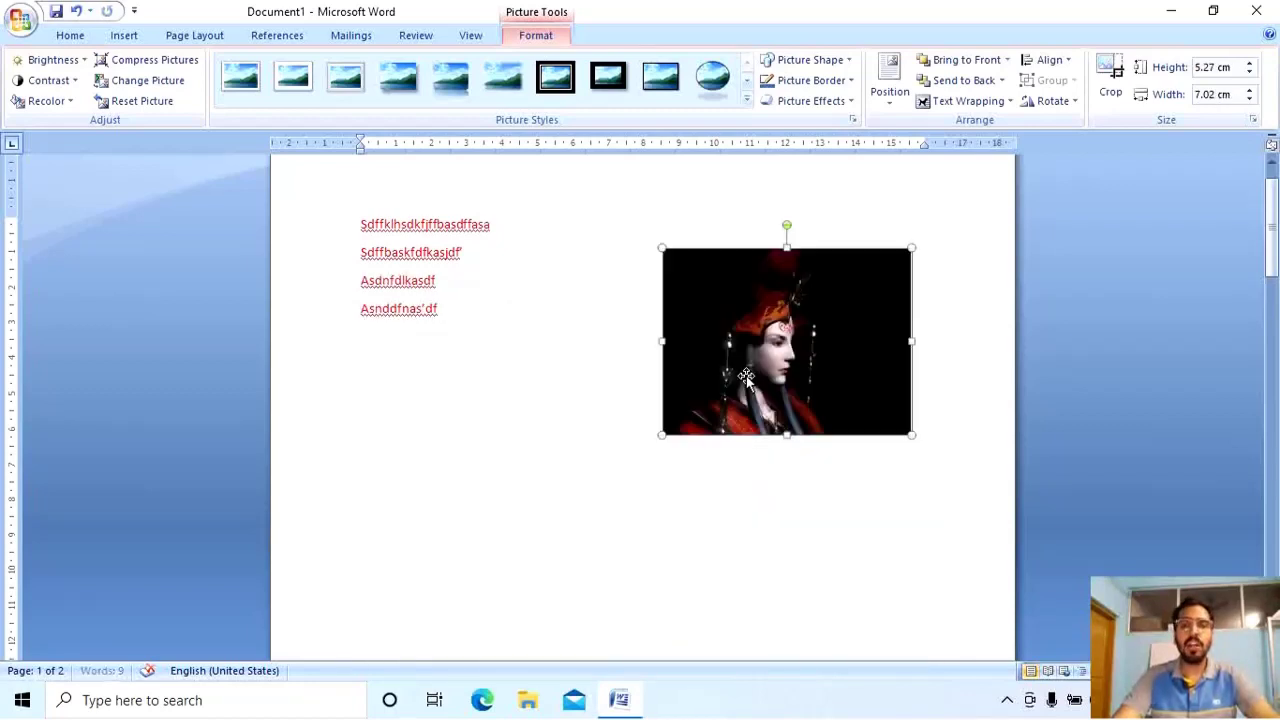
left_click_drag(745, 375, 751, 290)
left_click_drag(778, 363, 729, 531)
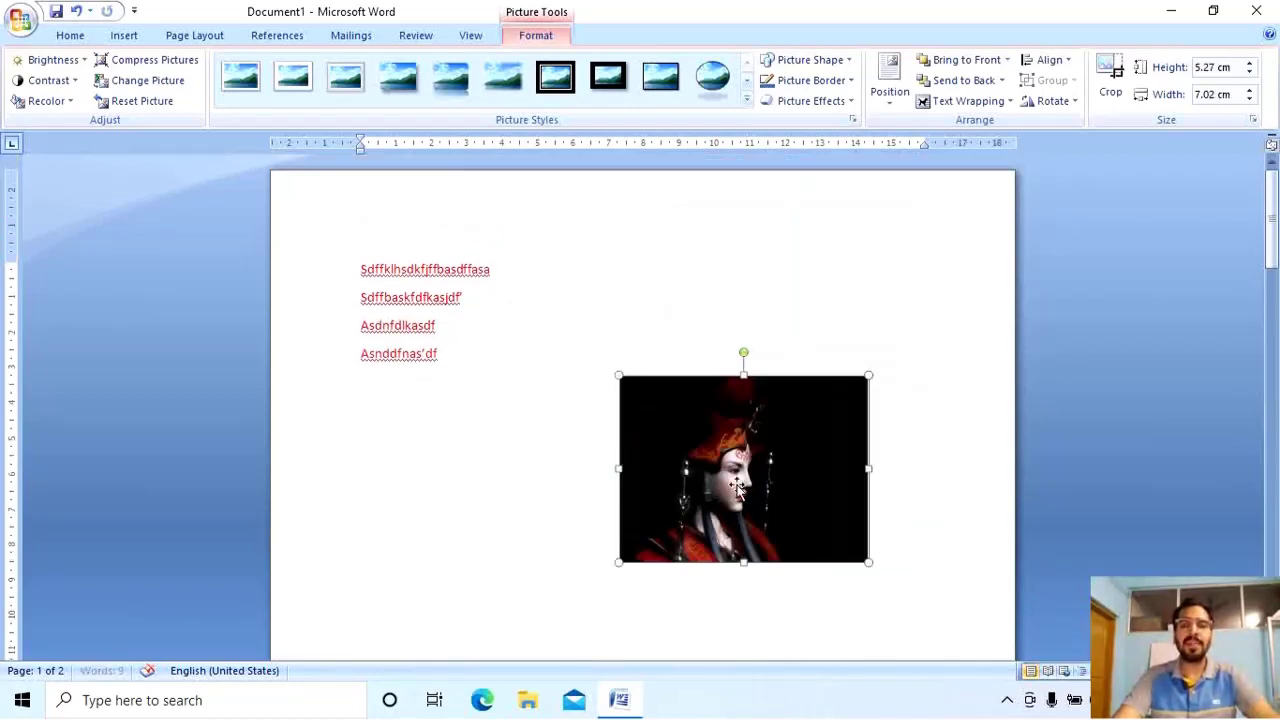
left_click_drag(740, 448, 420, 500)
left_click(763, 300)
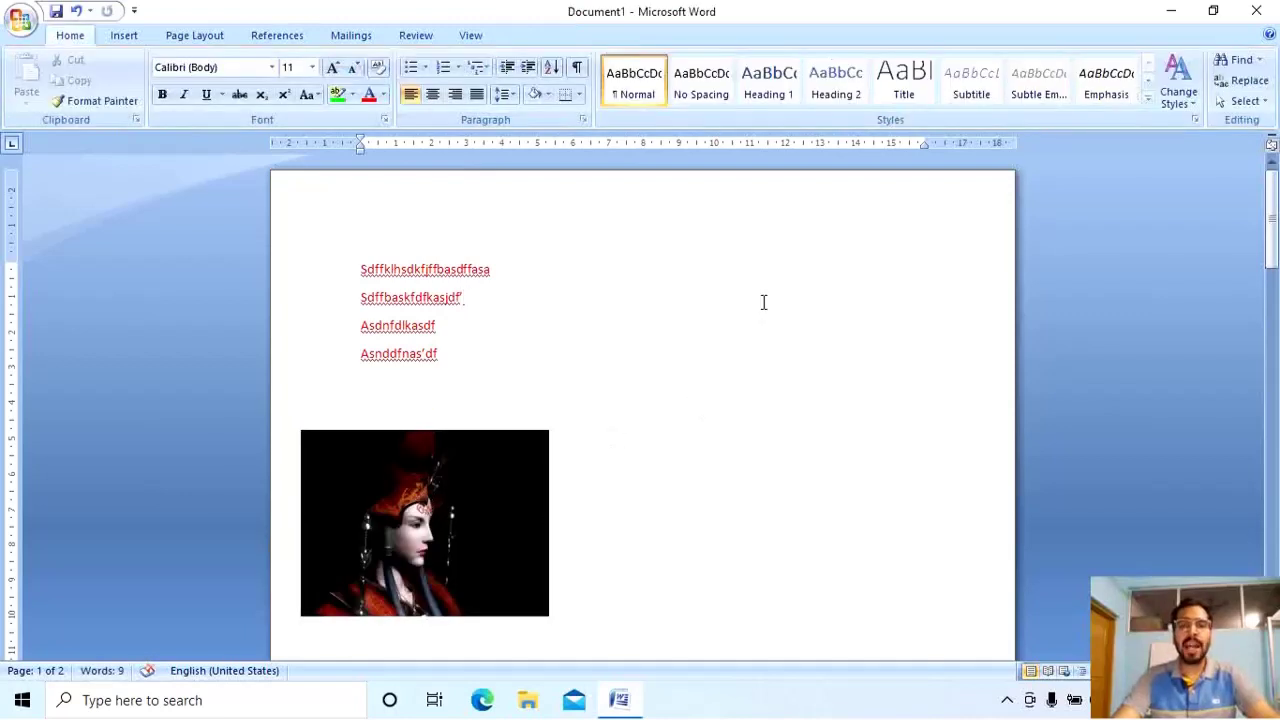
scroll(718, 337, "down", 3)
left_click(500, 314)
left_click_drag(440, 360, 472, 287)
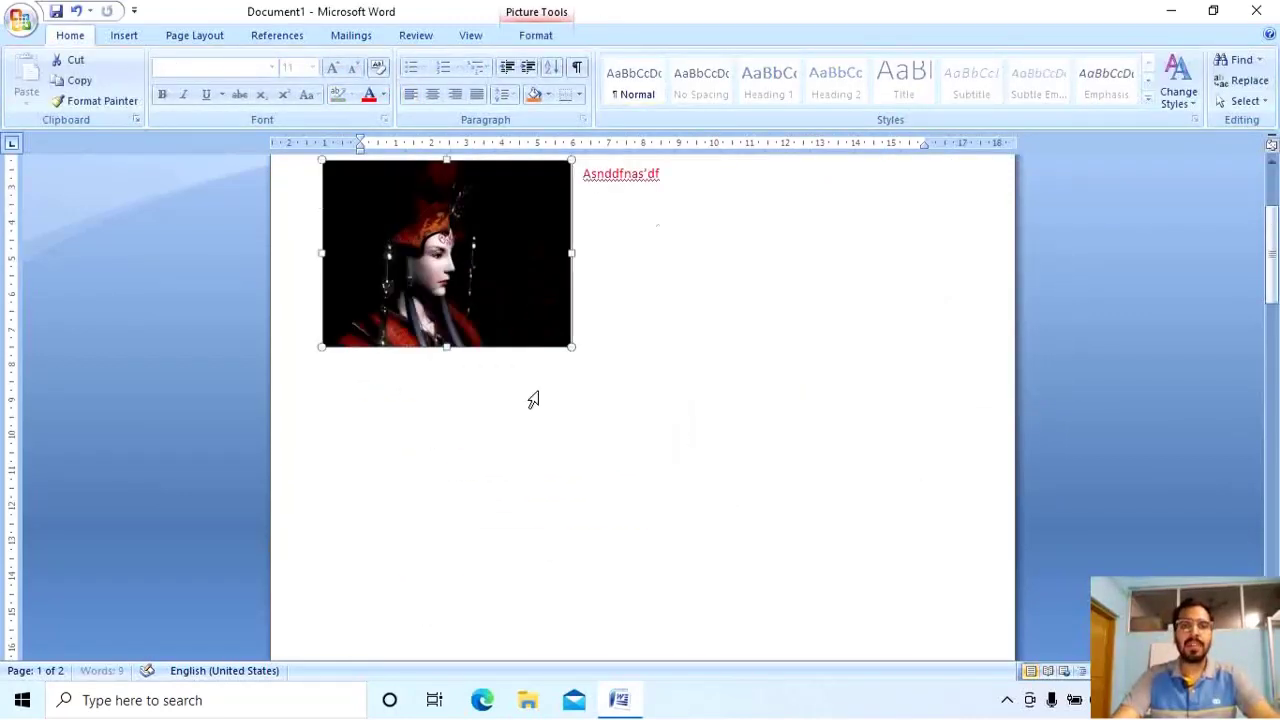
scroll(531, 400, "up", 3)
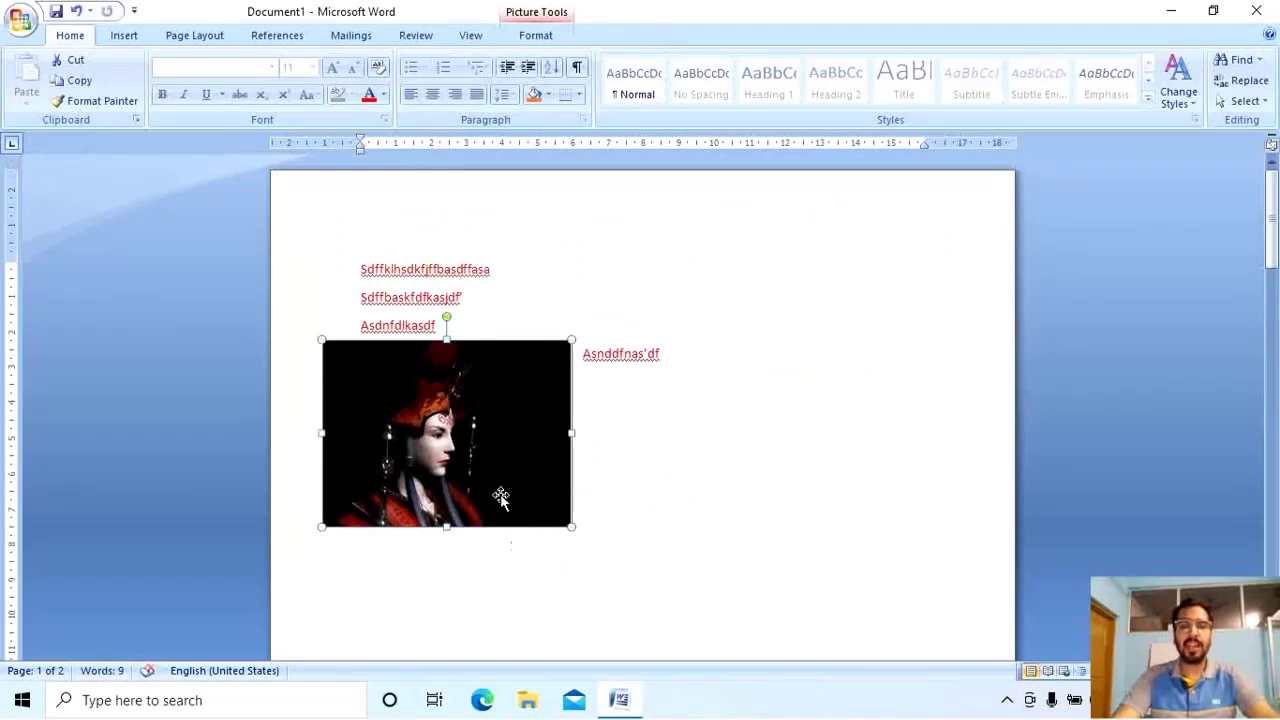
Switch the picture to Behind Text and move it right of the four red lines.
left_click_drag(674, 358, 583, 358)
left_click(494, 388)
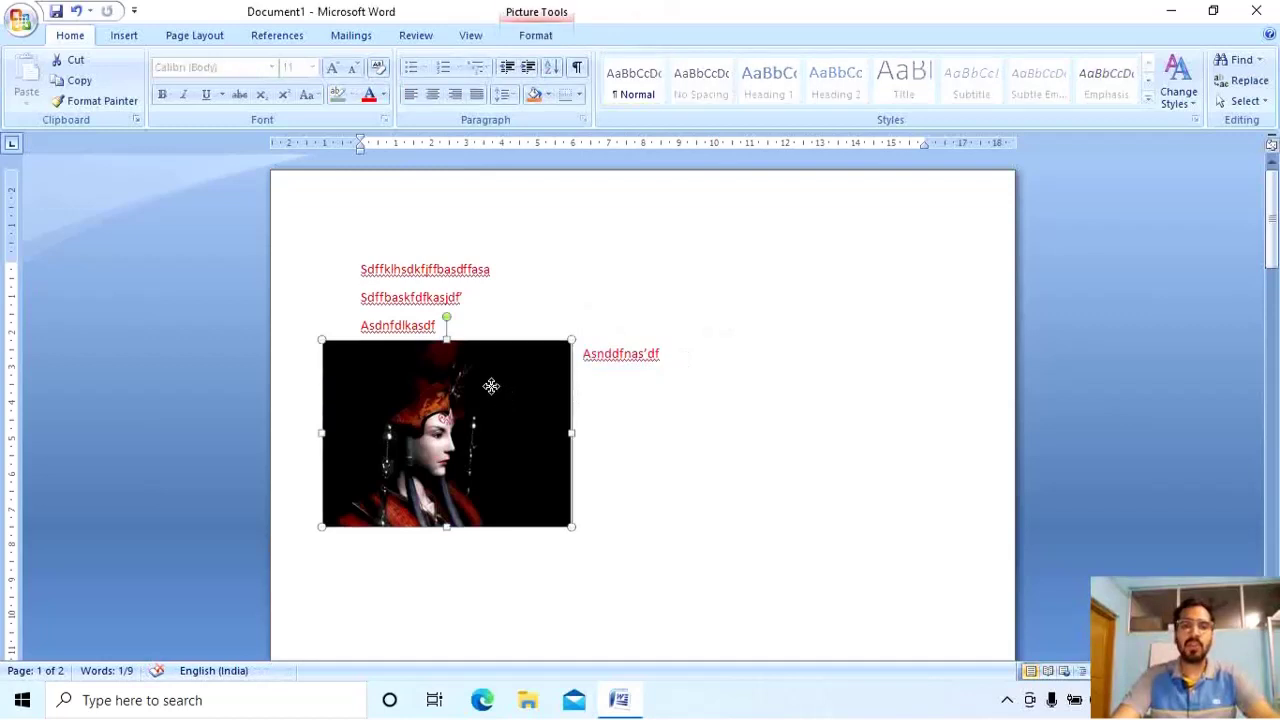
left_click(558, 43)
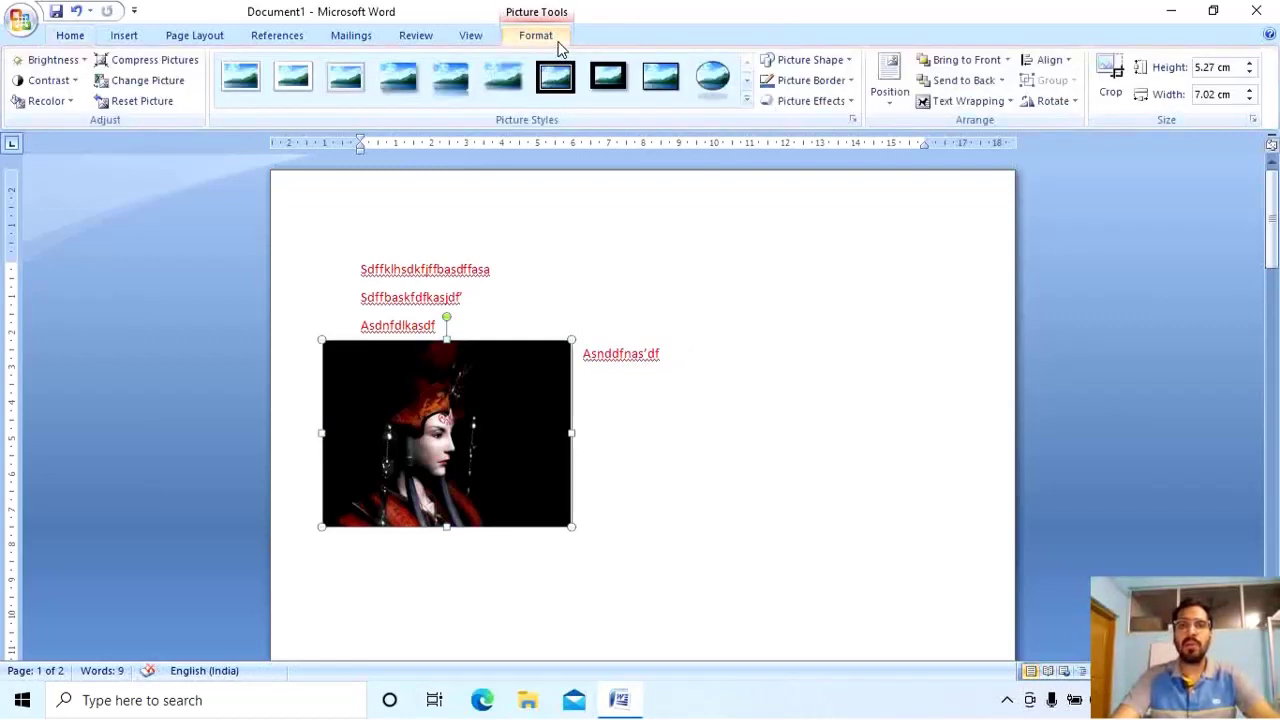
left_click(945, 101)
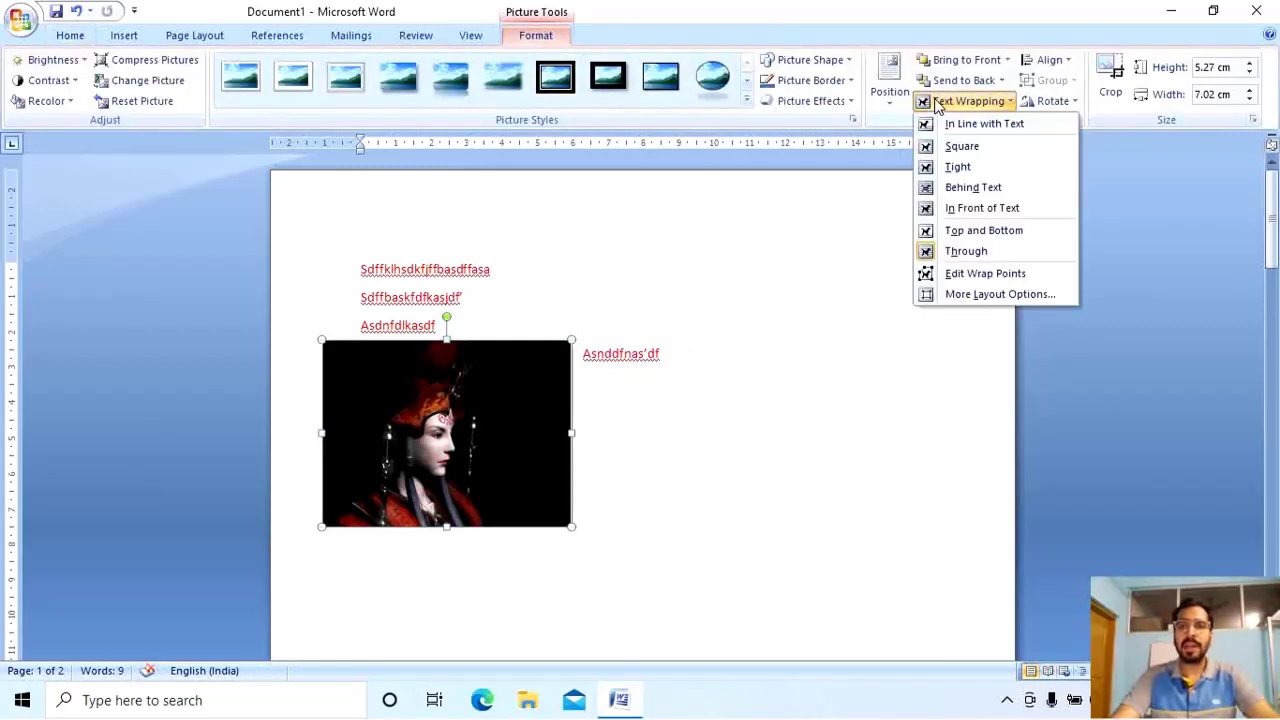
left_click(963, 189)
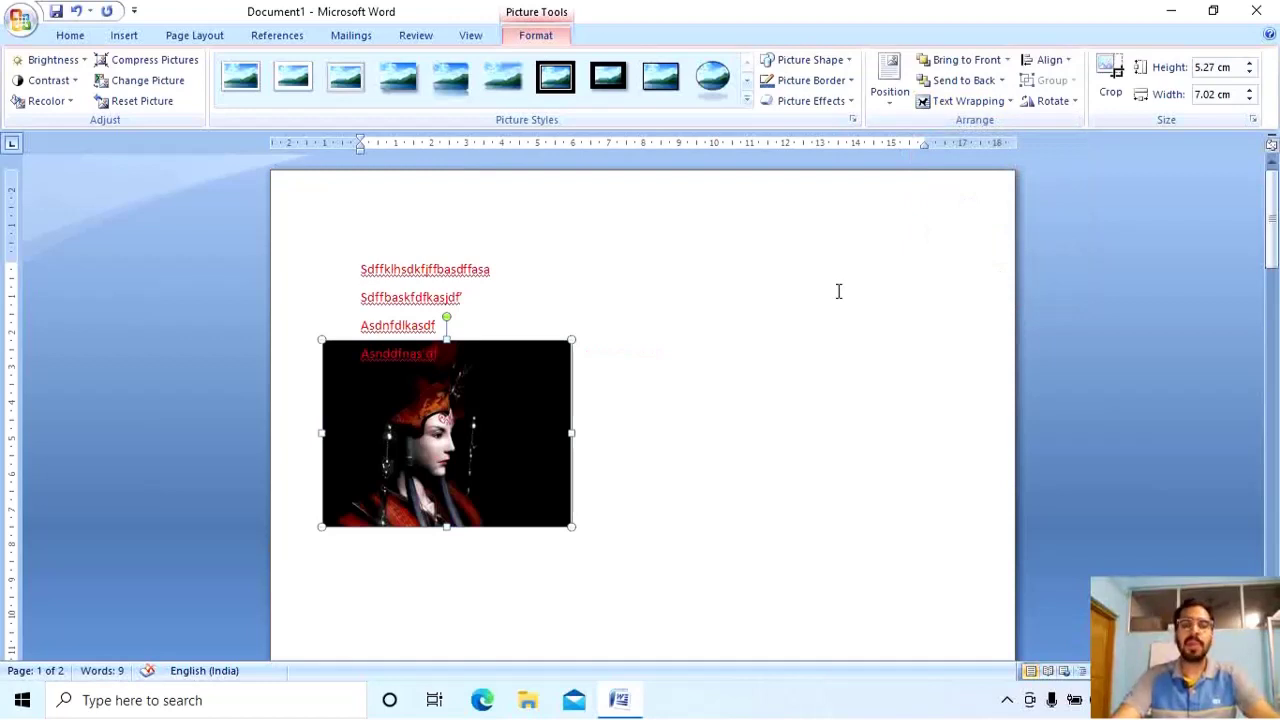
left_click_drag(474, 372, 699, 366)
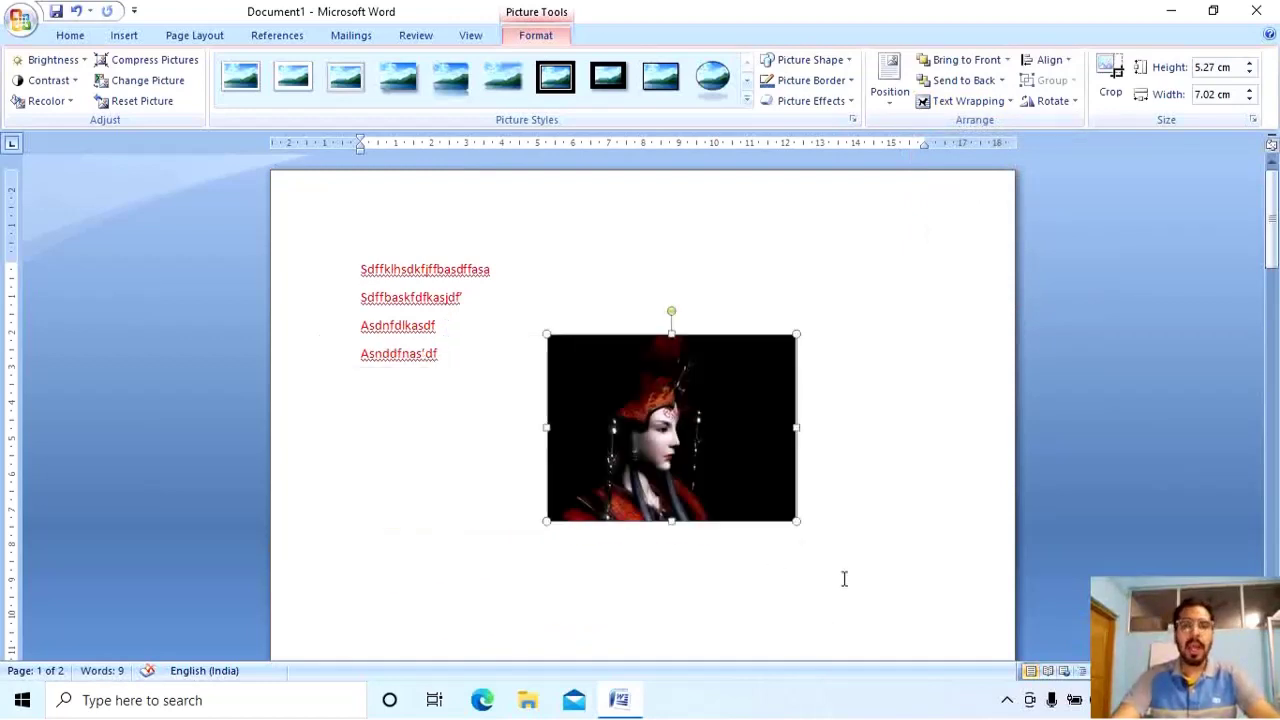
Try Parallelogram and Oval shapes, then clip the picture to a rounded-sided flowchart shape.
left_click(845, 61)
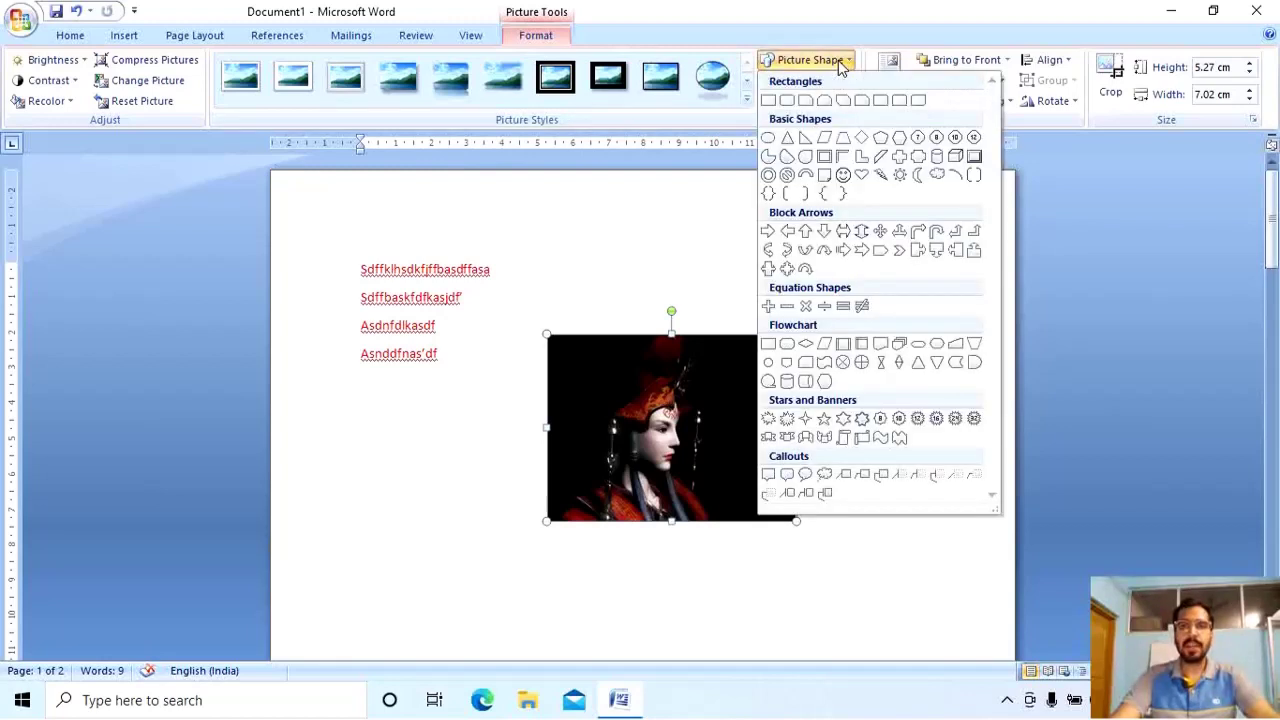
left_click(827, 139)
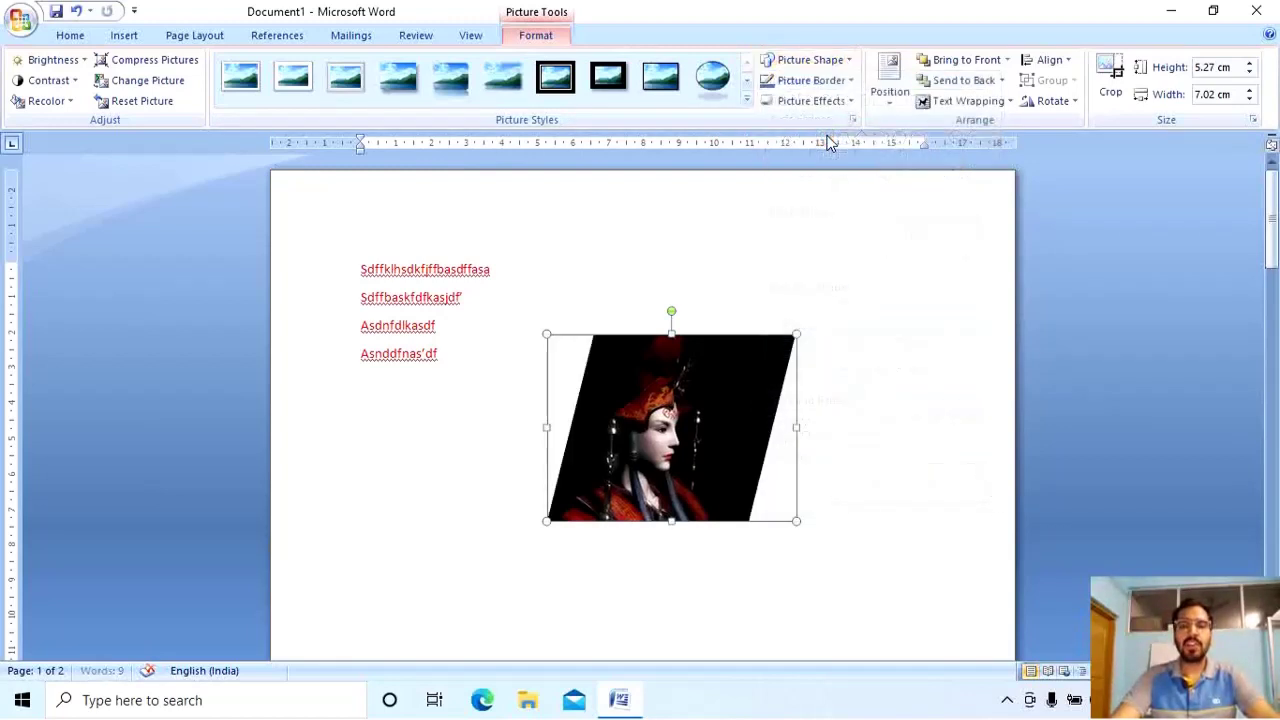
left_click(812, 80)
left_click(812, 60)
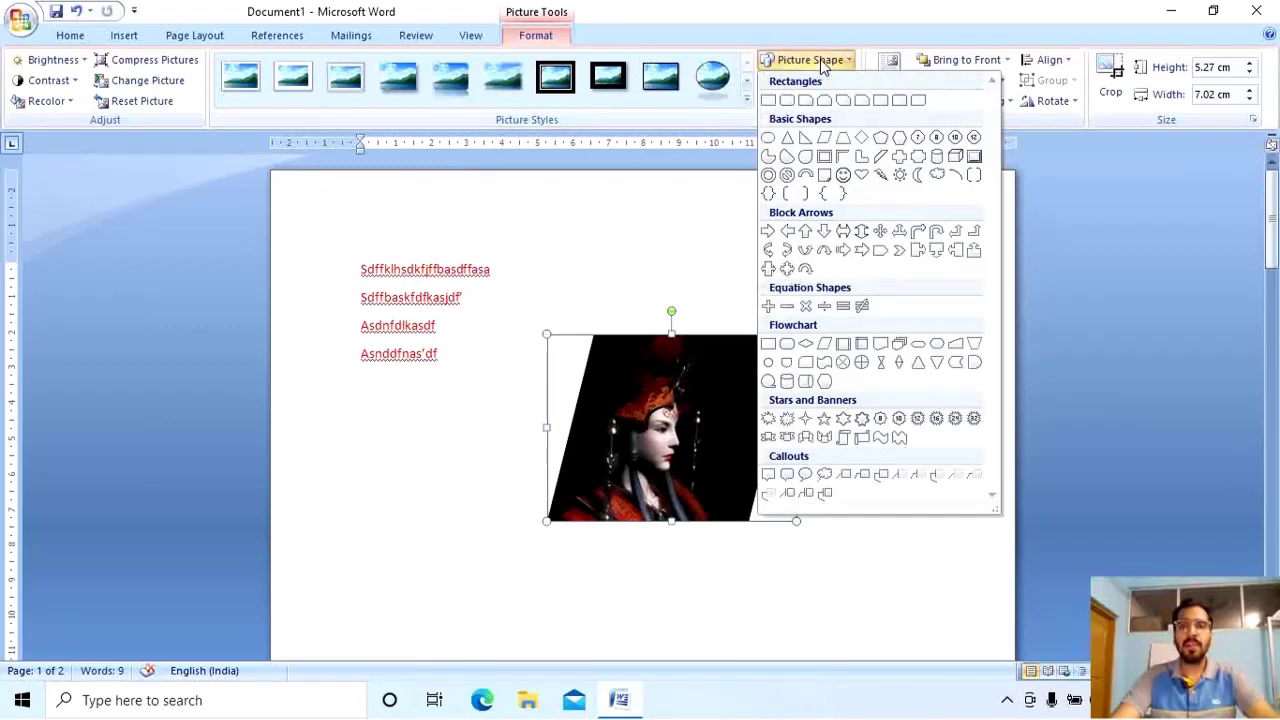
left_click(768, 137)
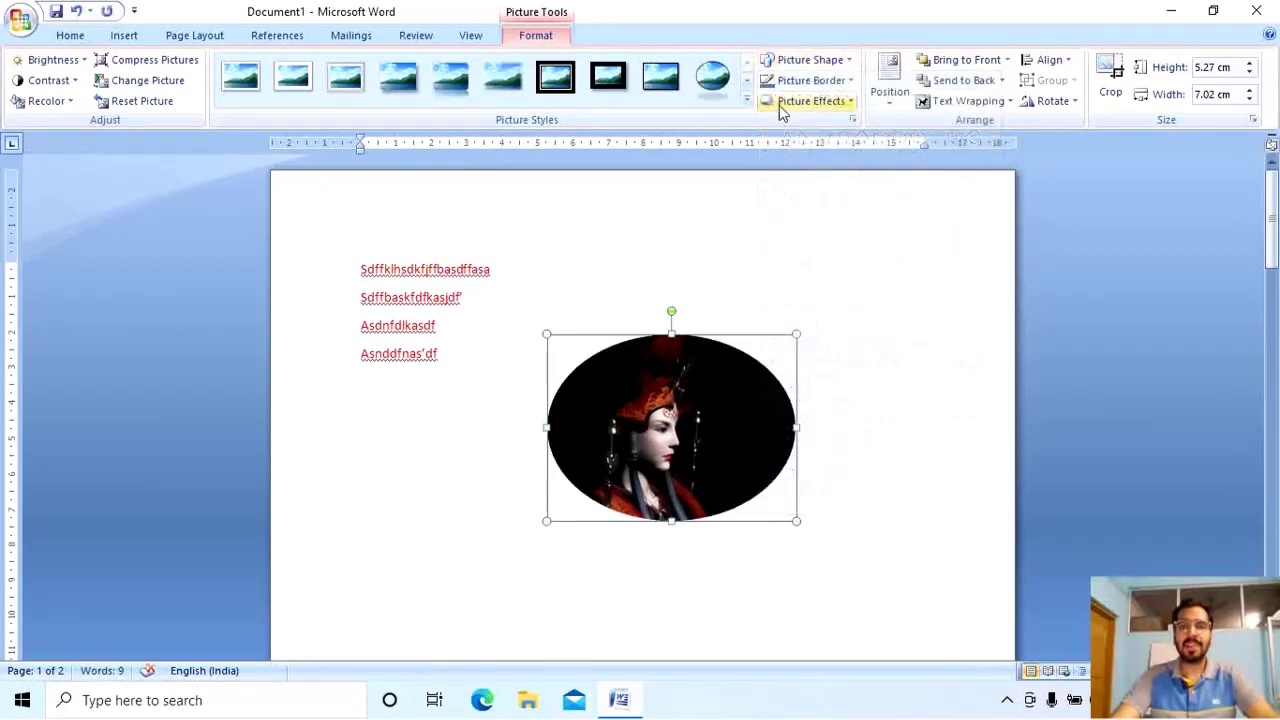
left_click(806, 60)
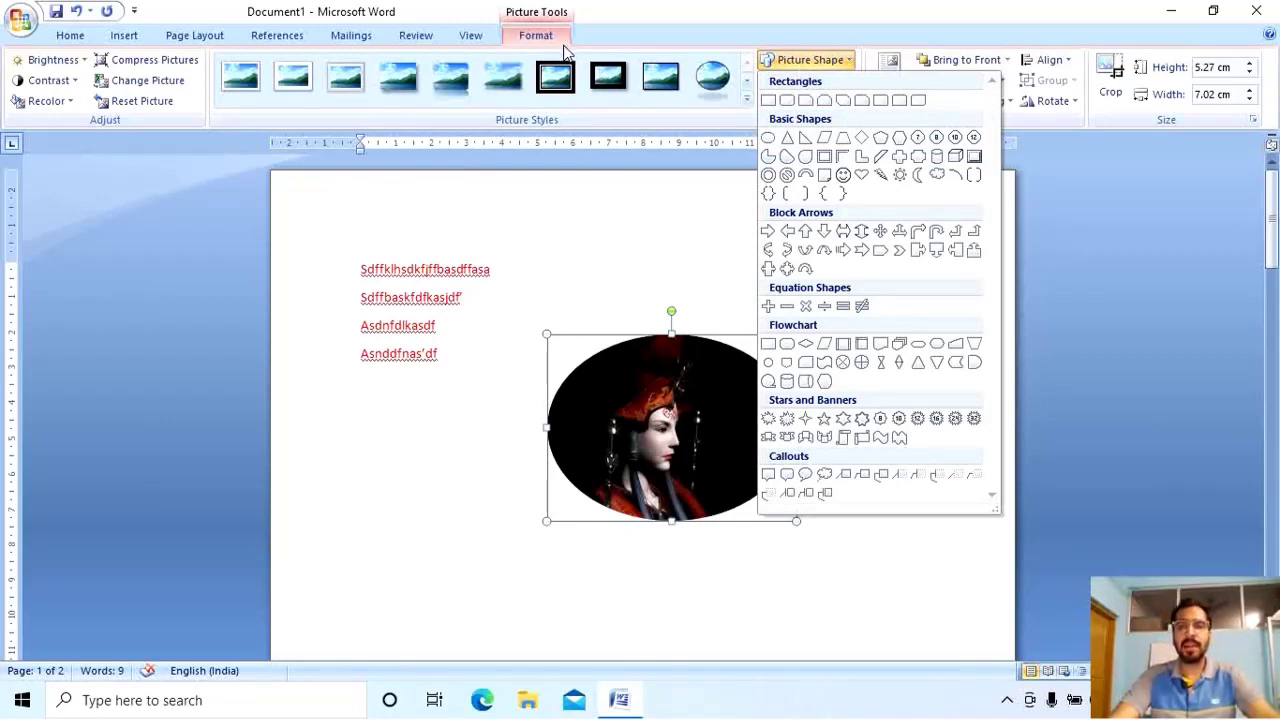
left_click(811, 381)
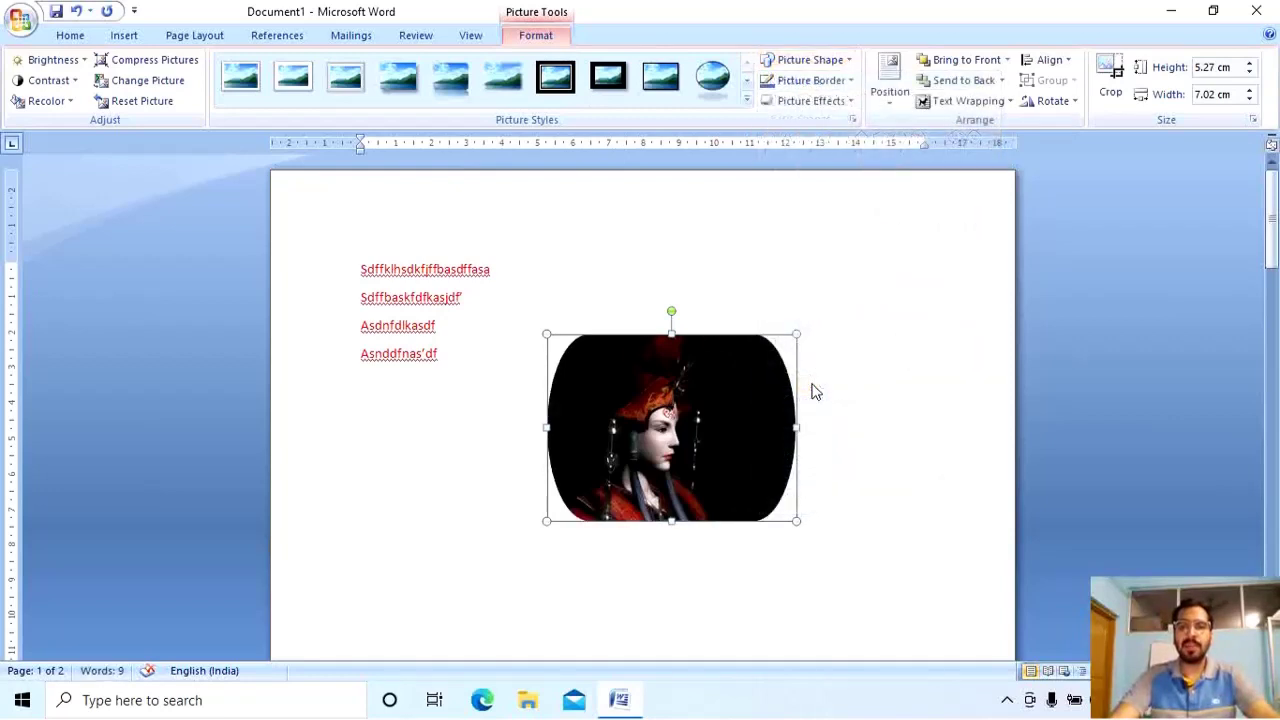
Move the picture up beside the red text and shrink it to 3.55 × 4.74 cm.
left_click_drag(794, 396, 826, 264)
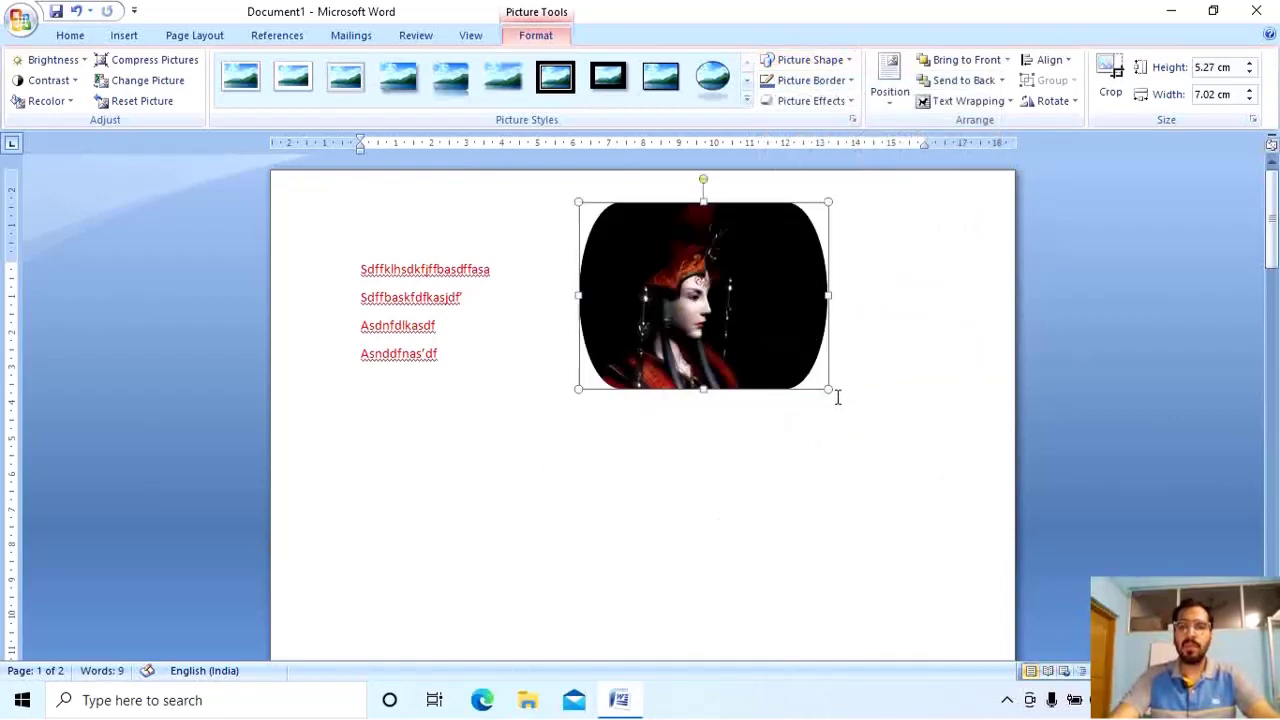
left_click_drag(830, 392, 746, 327)
left_click_drag(661, 264, 706, 326)
left_click(1219, 68)
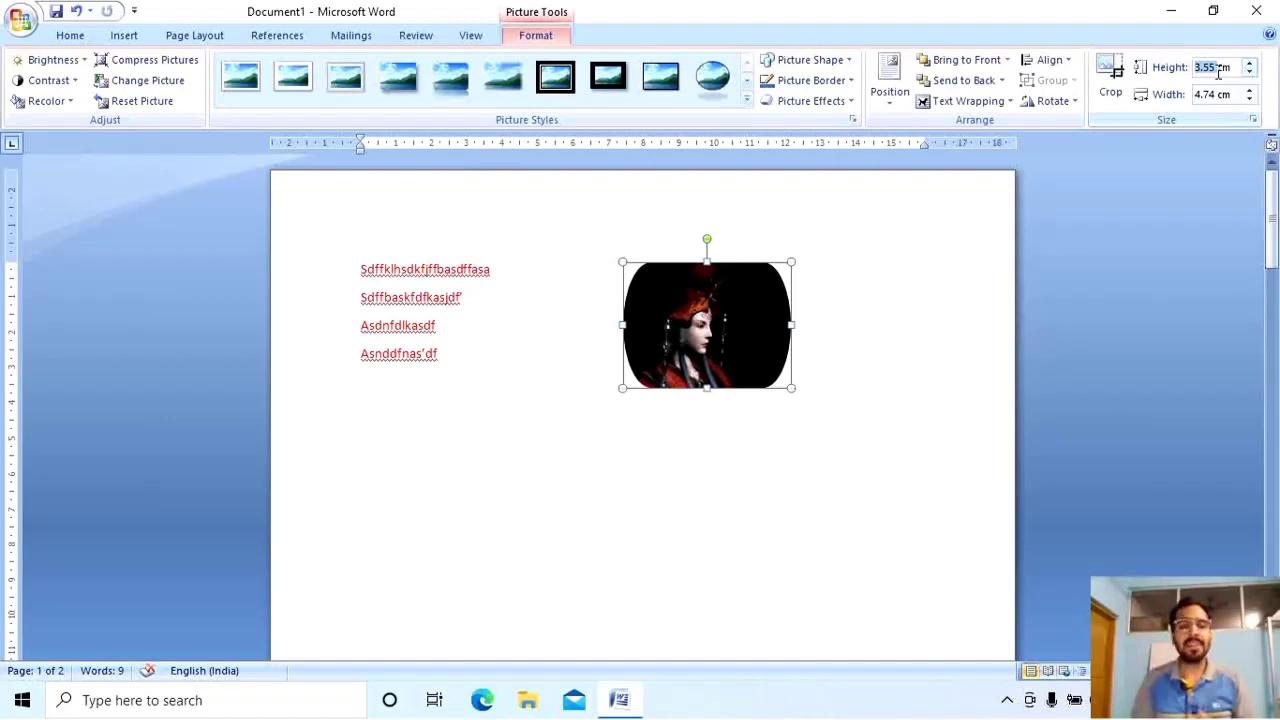
Enter 5 cm for the picture's height, then 5 cm for its width.
type("5")
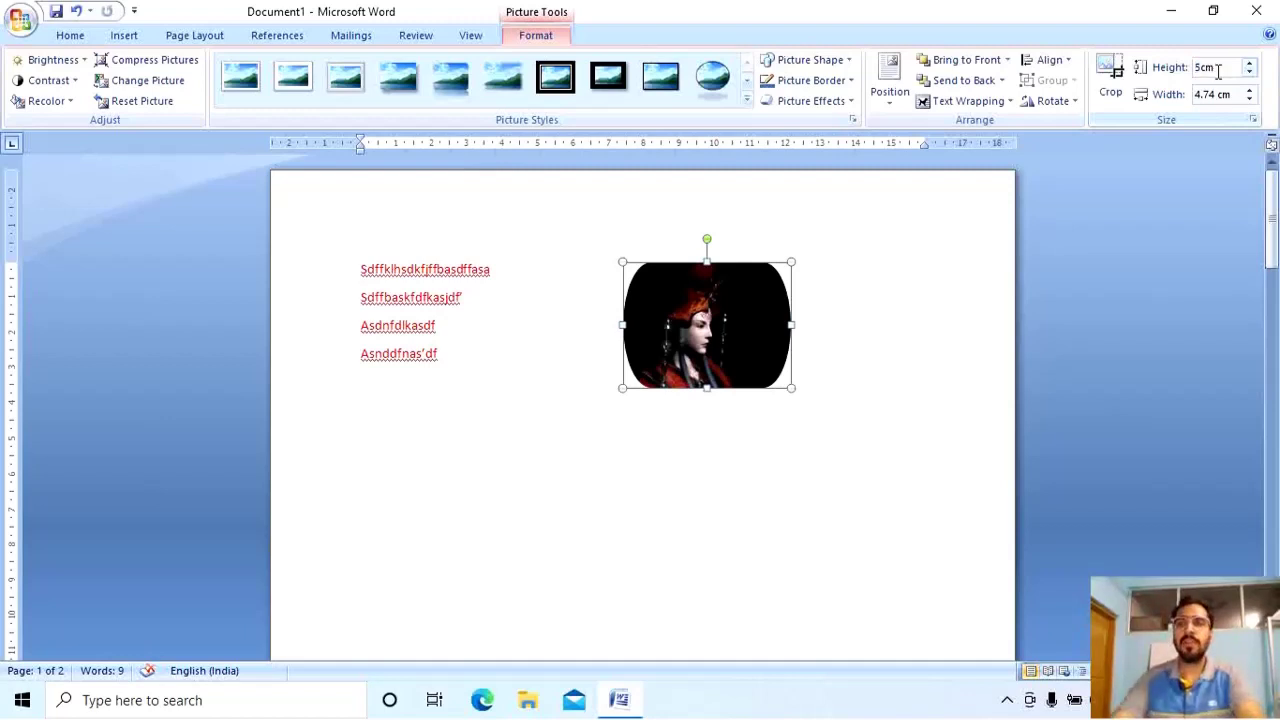
key("Return")
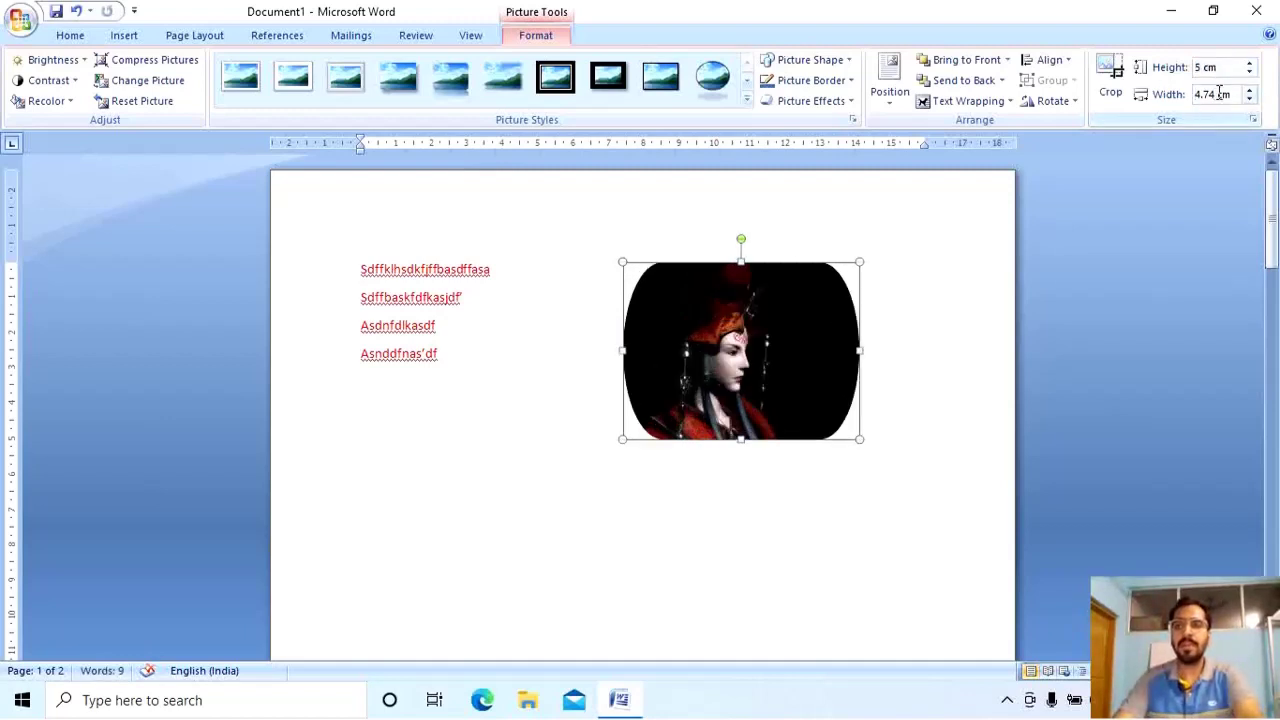
double_click(1218, 93)
type("5")
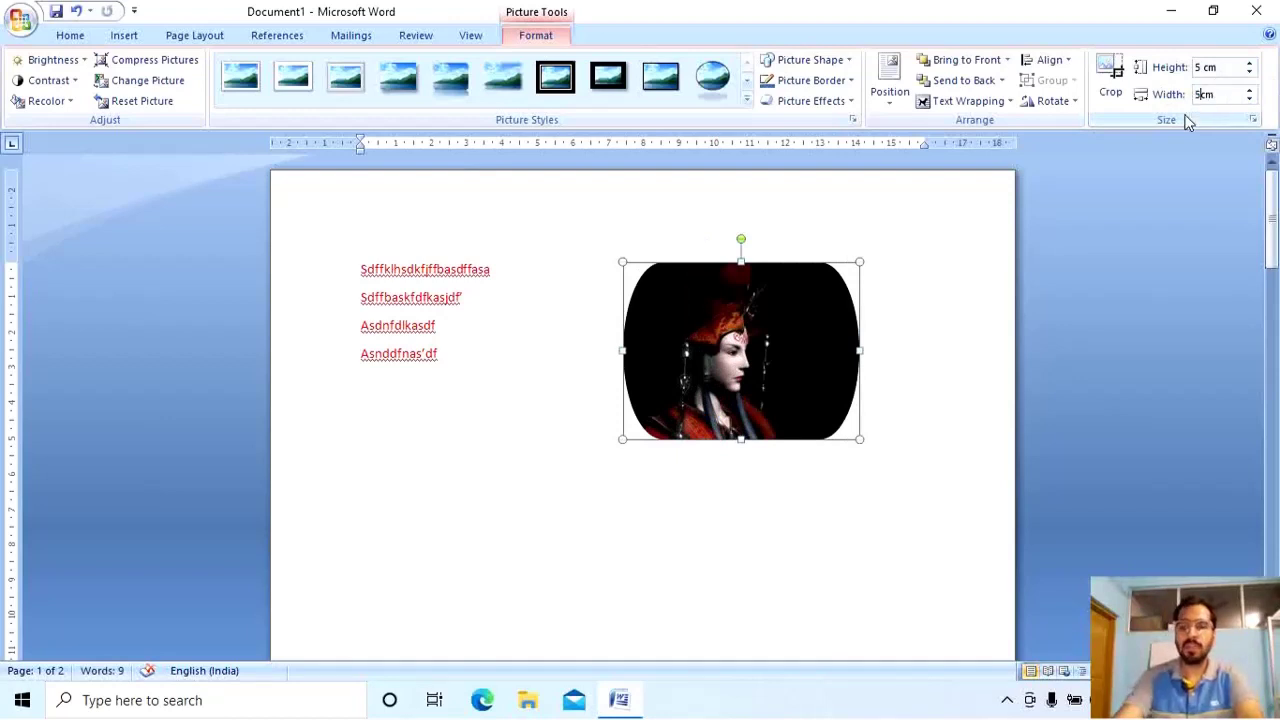
key("Return")
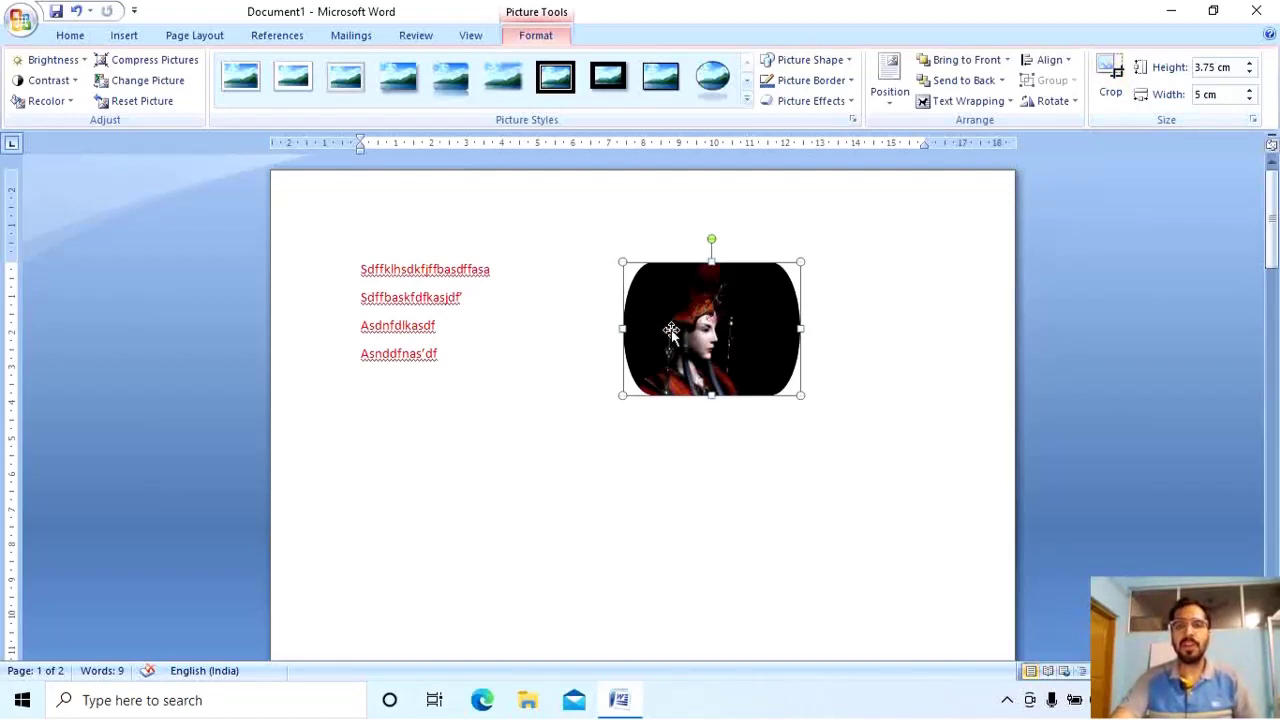
Crop the picture inward from its right and left sides to 3.02 × 3.76 cm.
left_click(1110, 78)
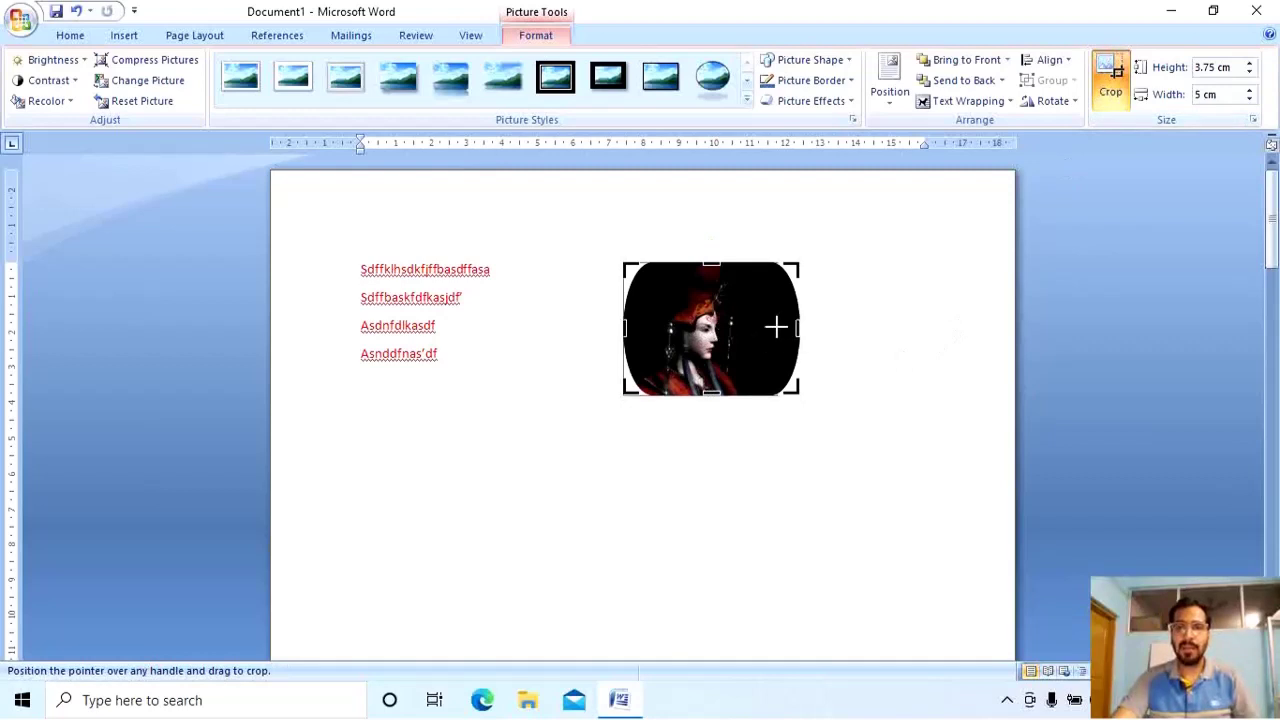
left_click_drag(798, 328, 746, 331)
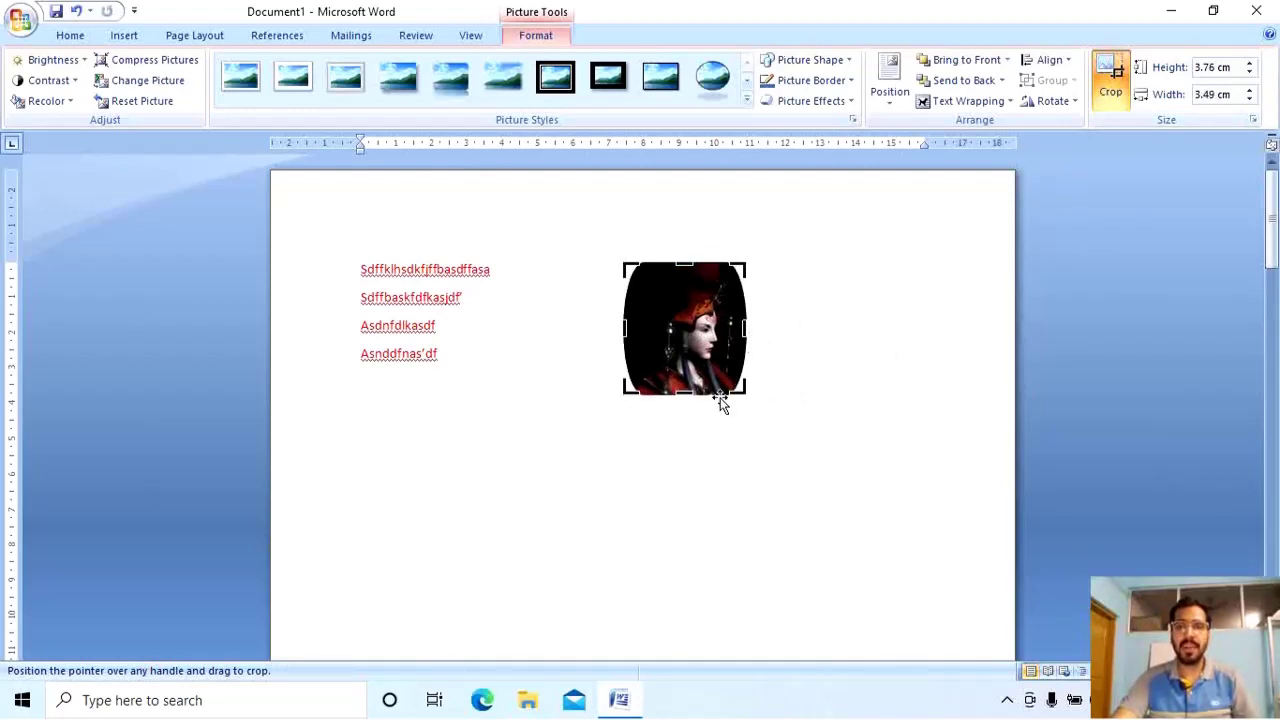
left_click_drag(632, 331, 641, 331)
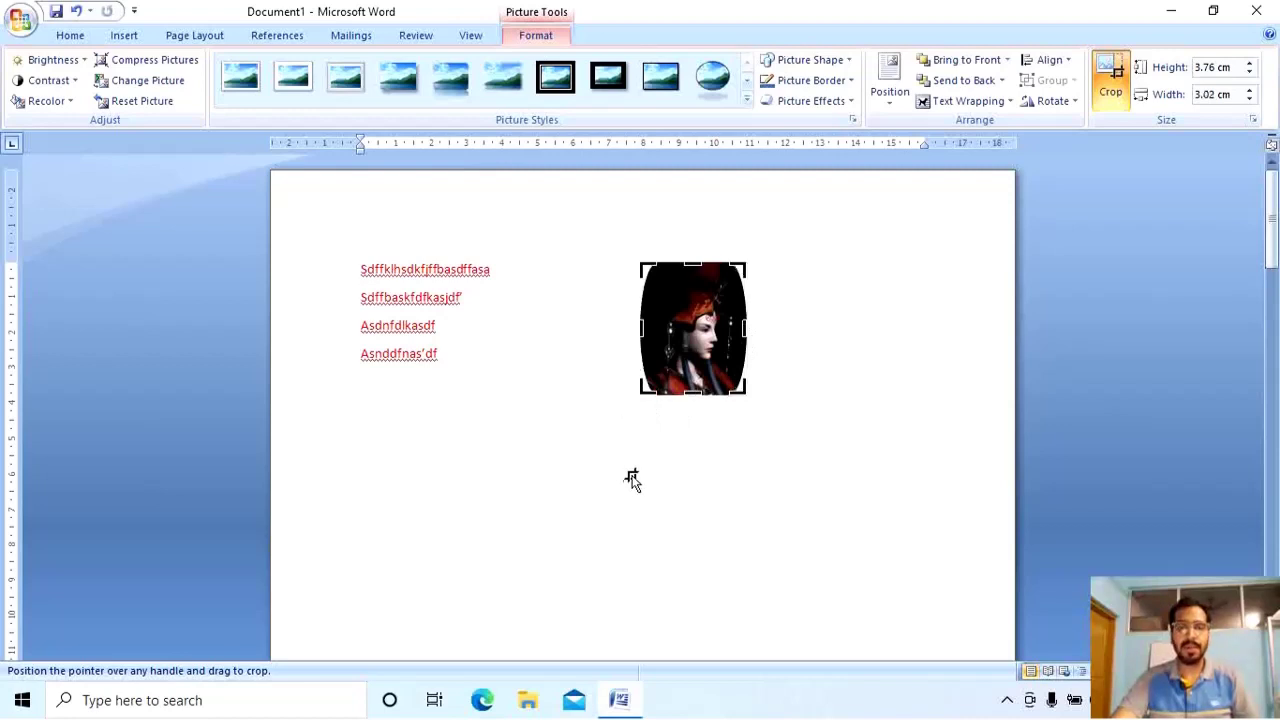
left_click(632, 479)
Give the picture a gray border with ¼ pt weight.
double_click(721, 327)
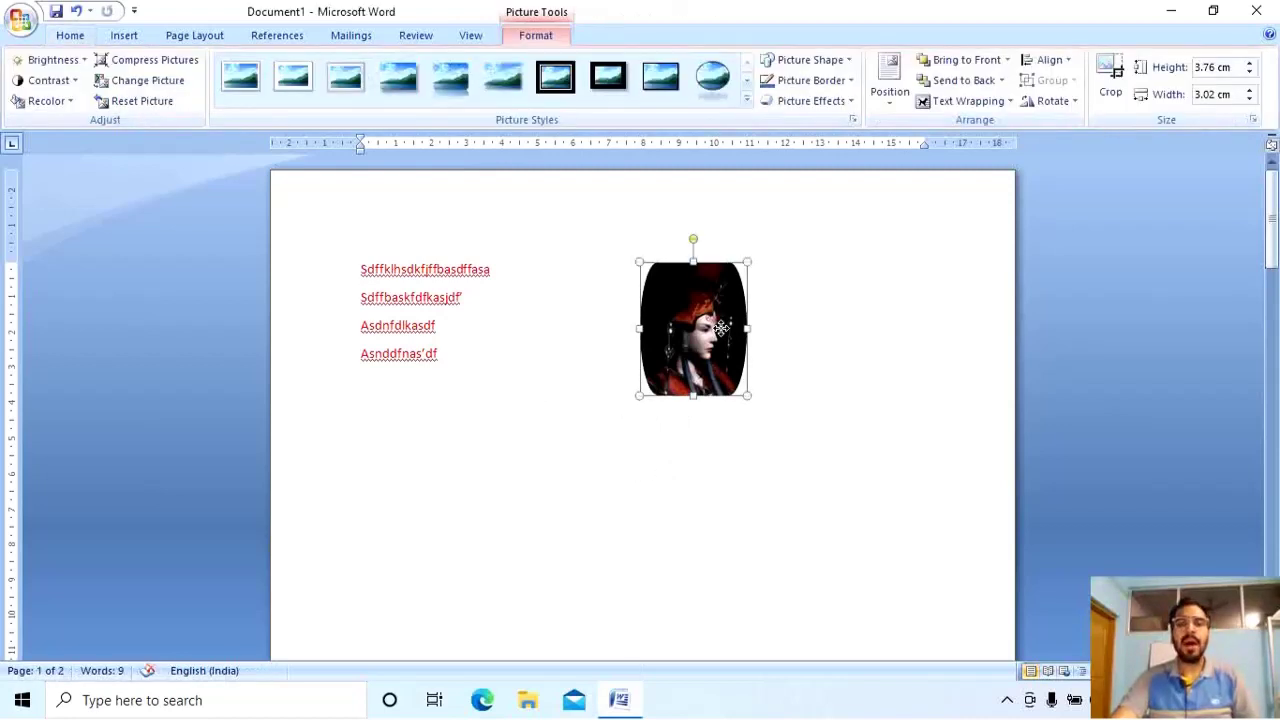
left_click(823, 90)
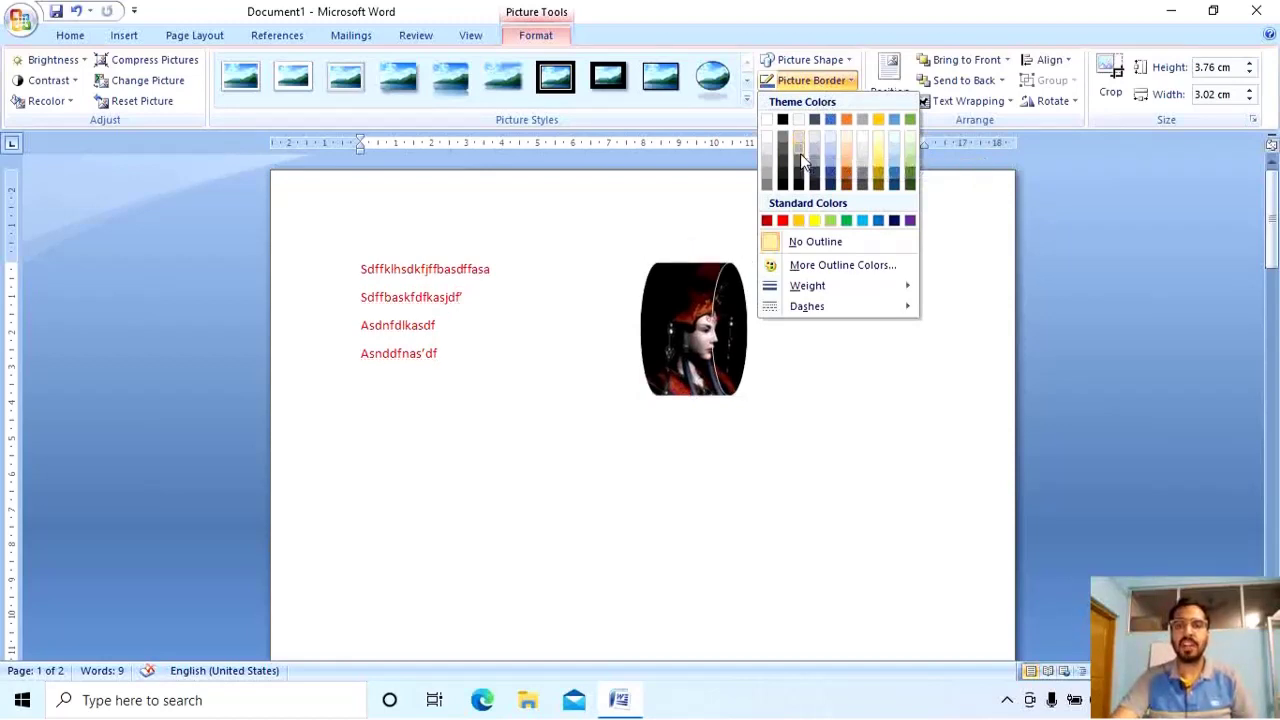
left_click(773, 139)
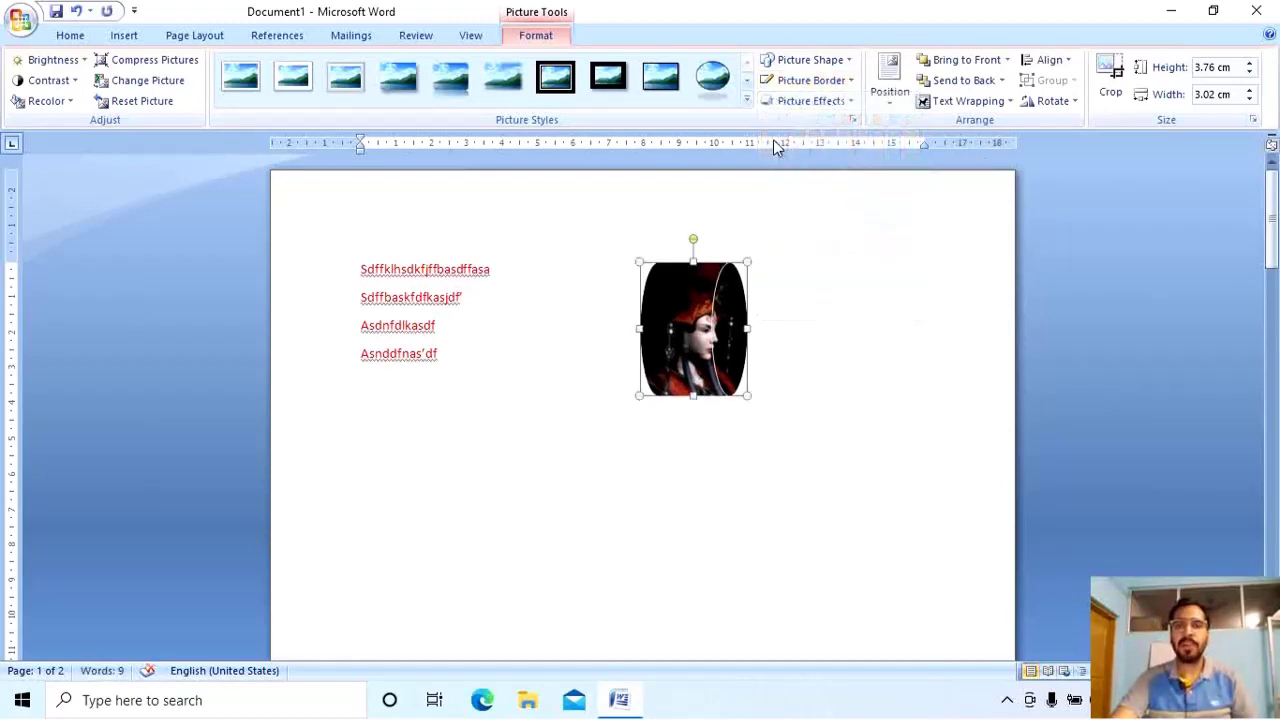
left_click(708, 412)
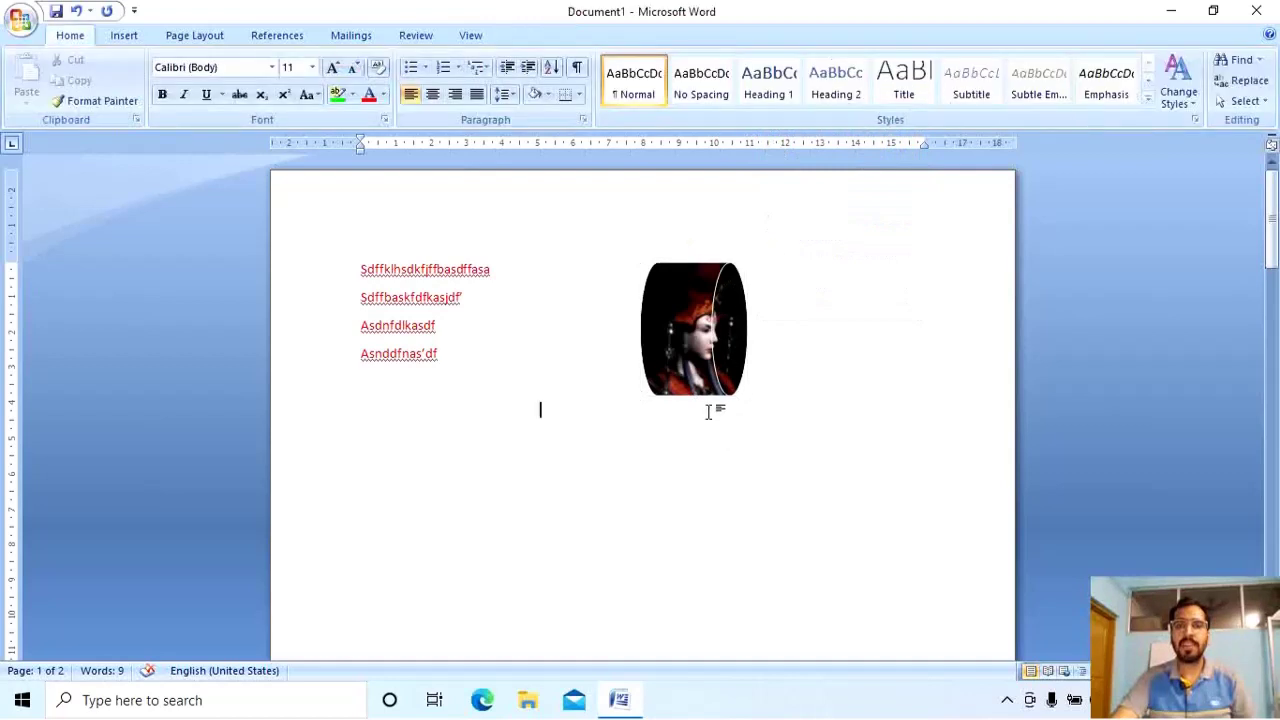
left_click(721, 307)
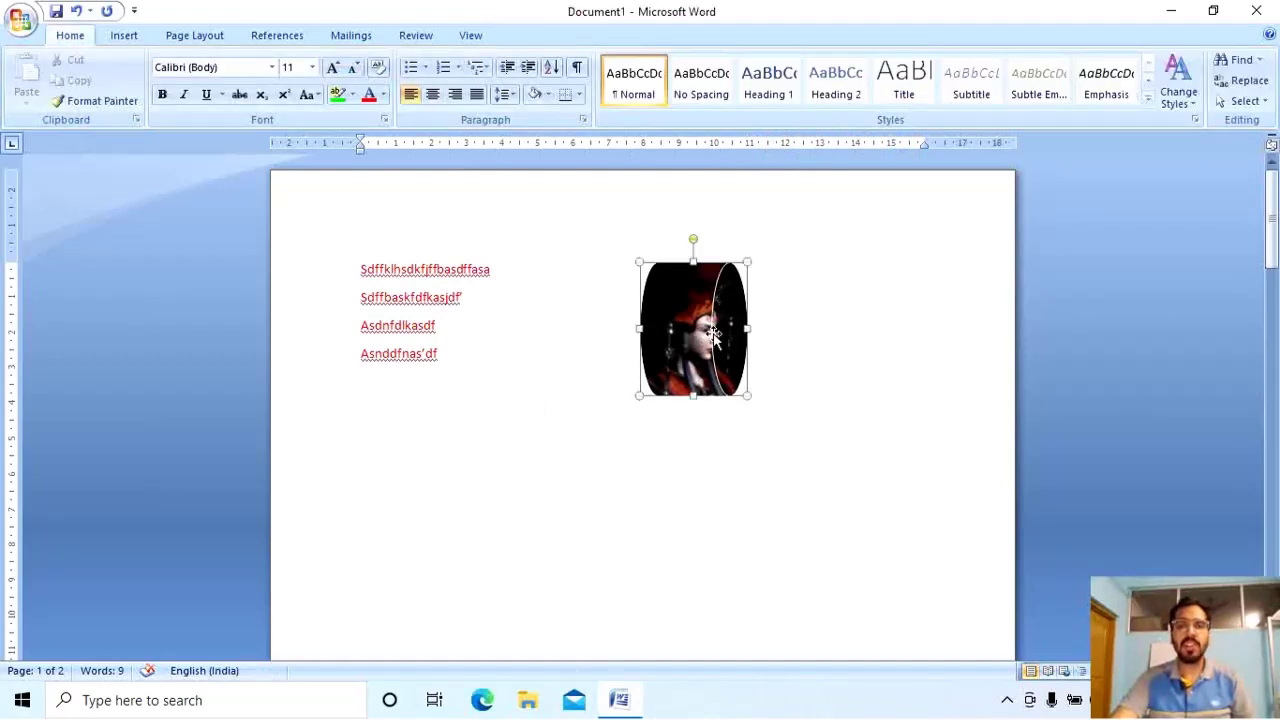
left_click(818, 84)
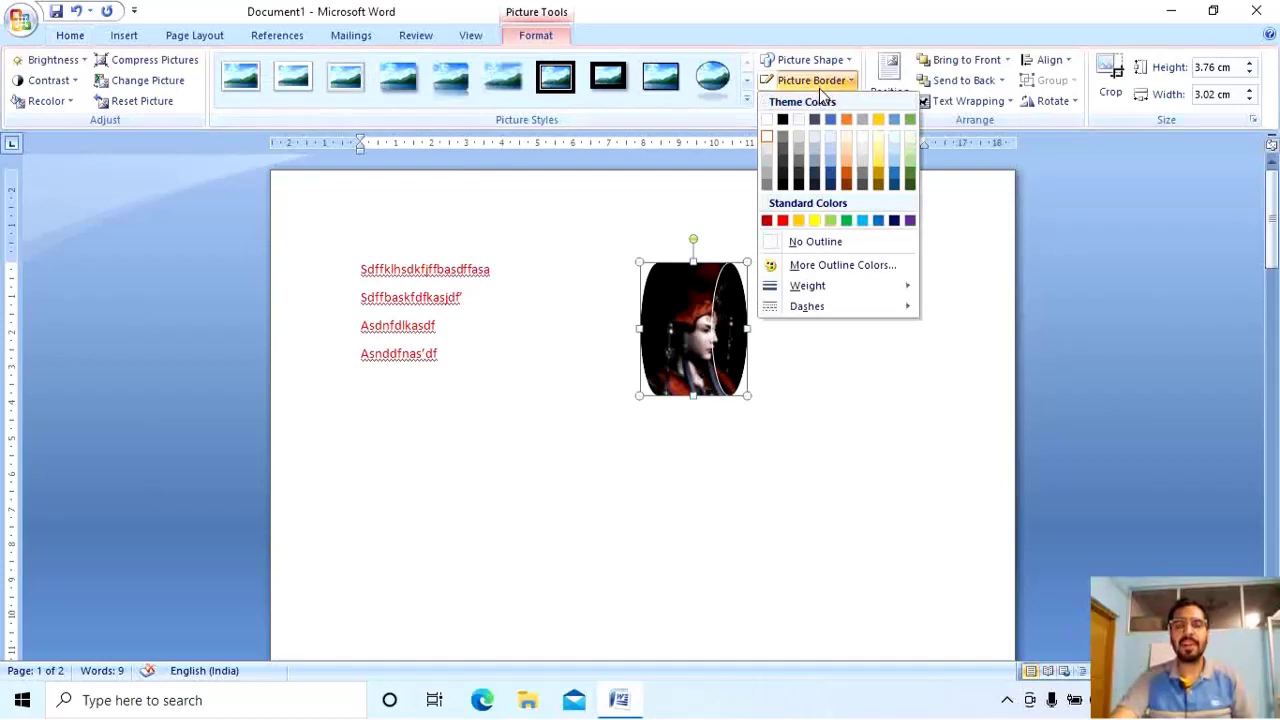
mouse_move(822, 285)
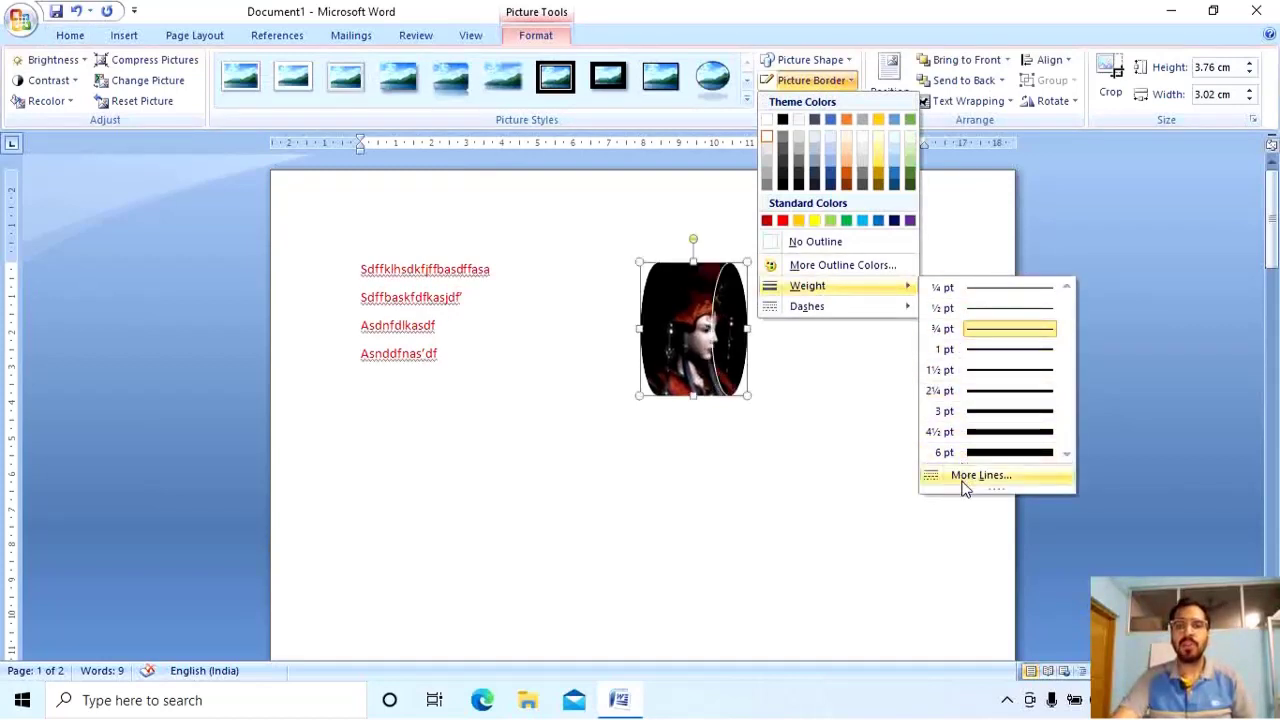
left_click(960, 295)
left_click(746, 98)
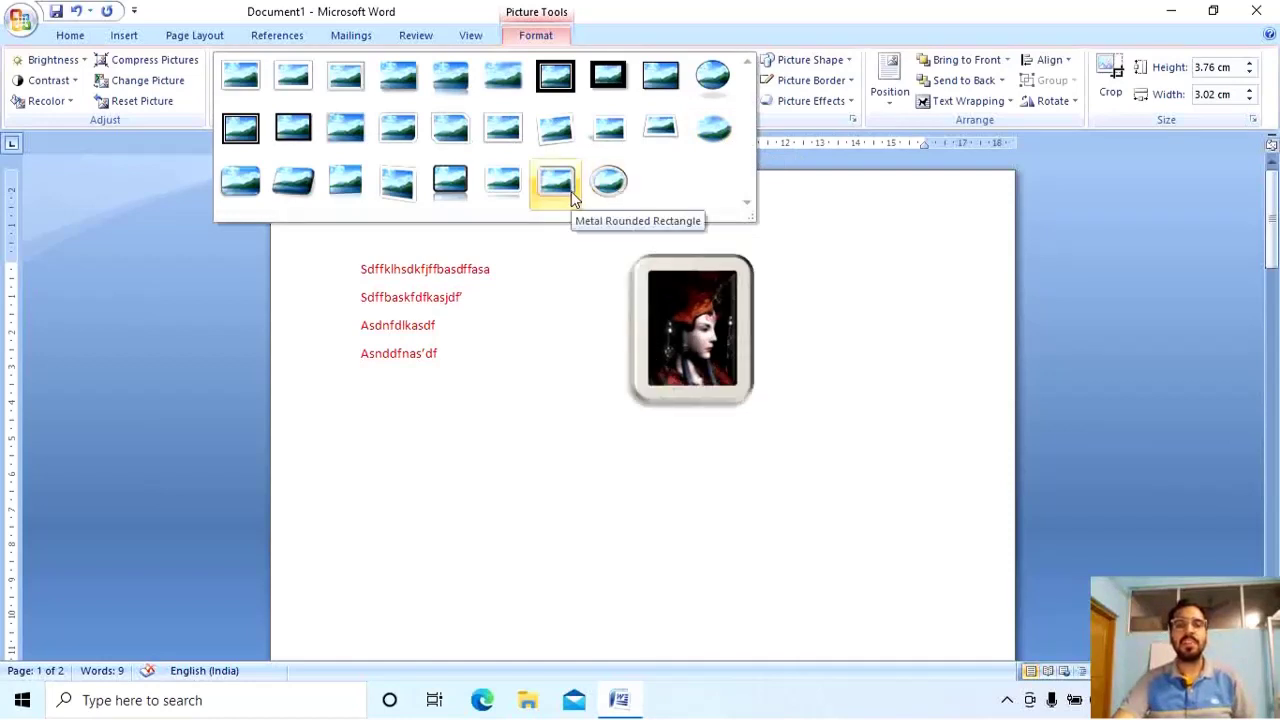
Apply a dark-framed reflected picture style and check the result on the page.
left_click(454, 180)
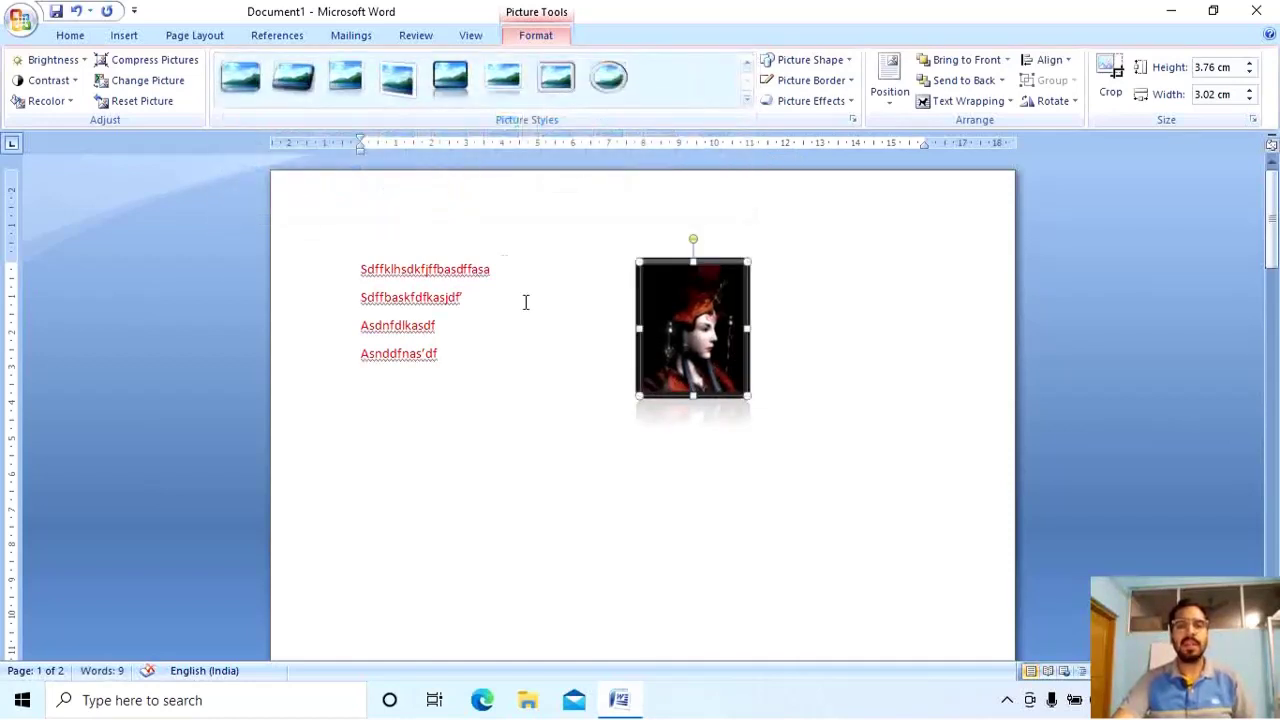
left_click(540, 408)
left_click(671, 370)
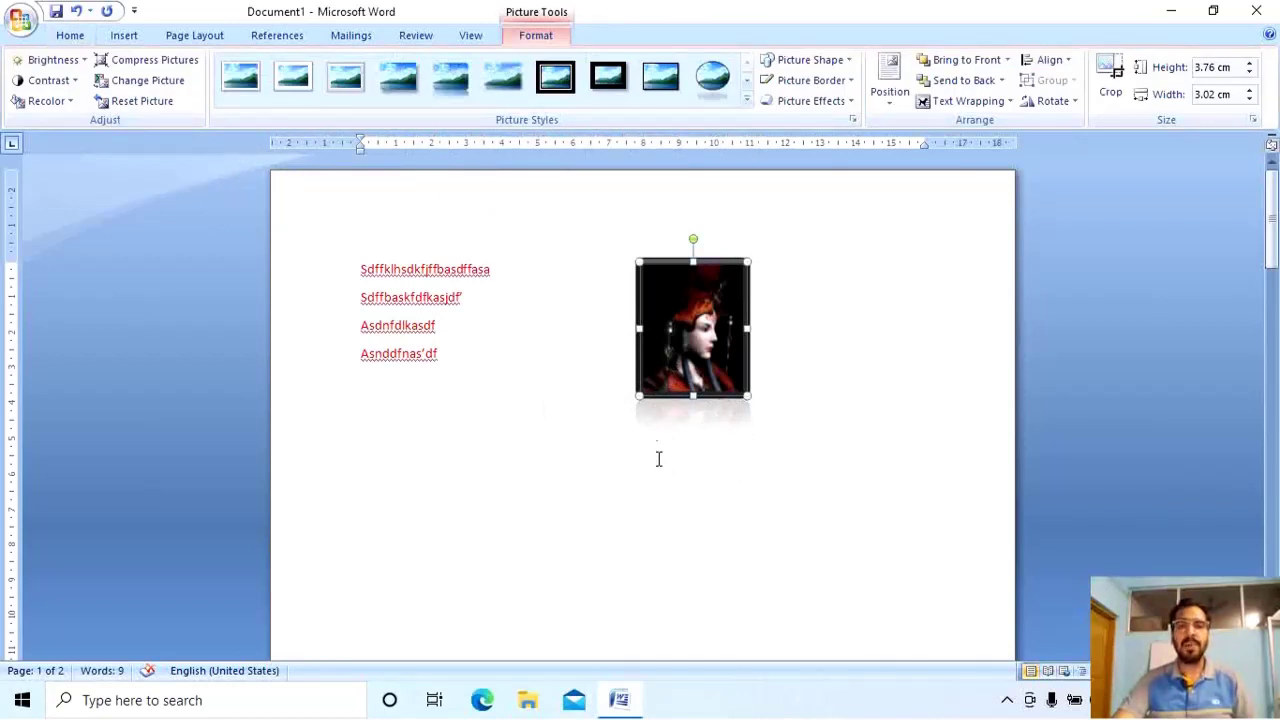
left_click(843, 101)
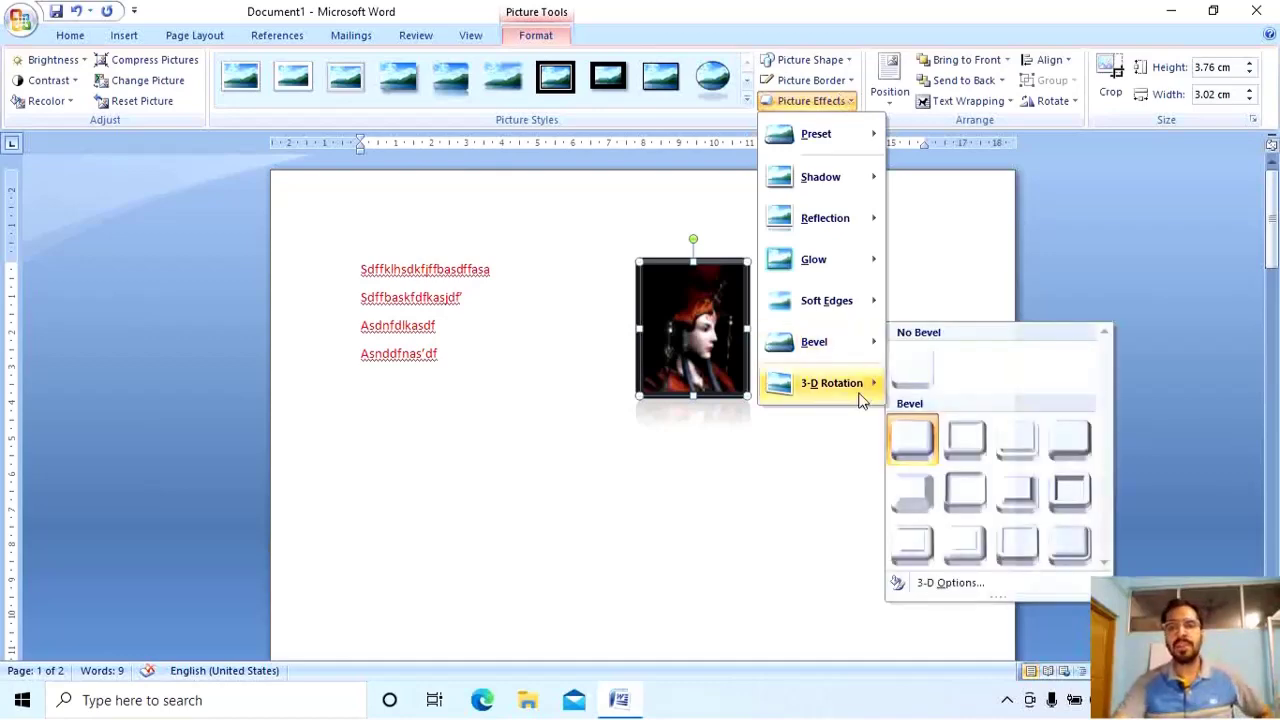
Give the portrait a tilted 3-D perspective preset, then bring up the Shadow effect options.
mouse_move(860, 397)
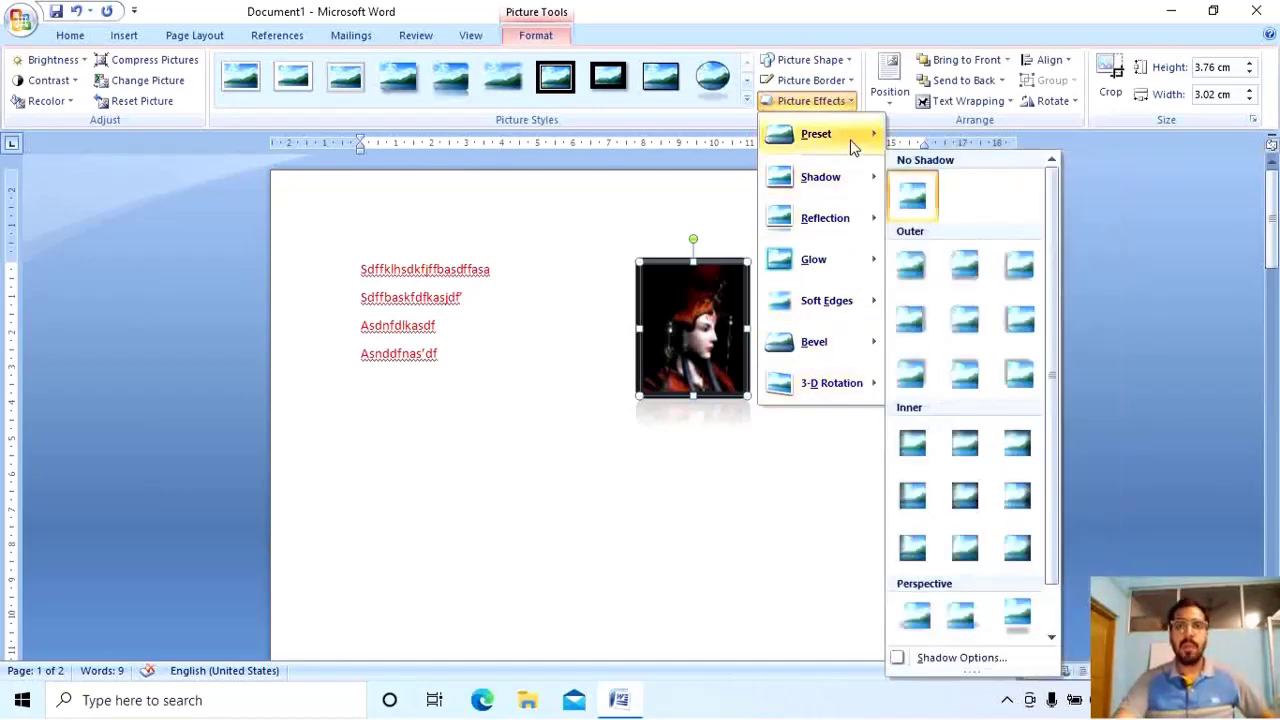
mouse_move(853, 146)
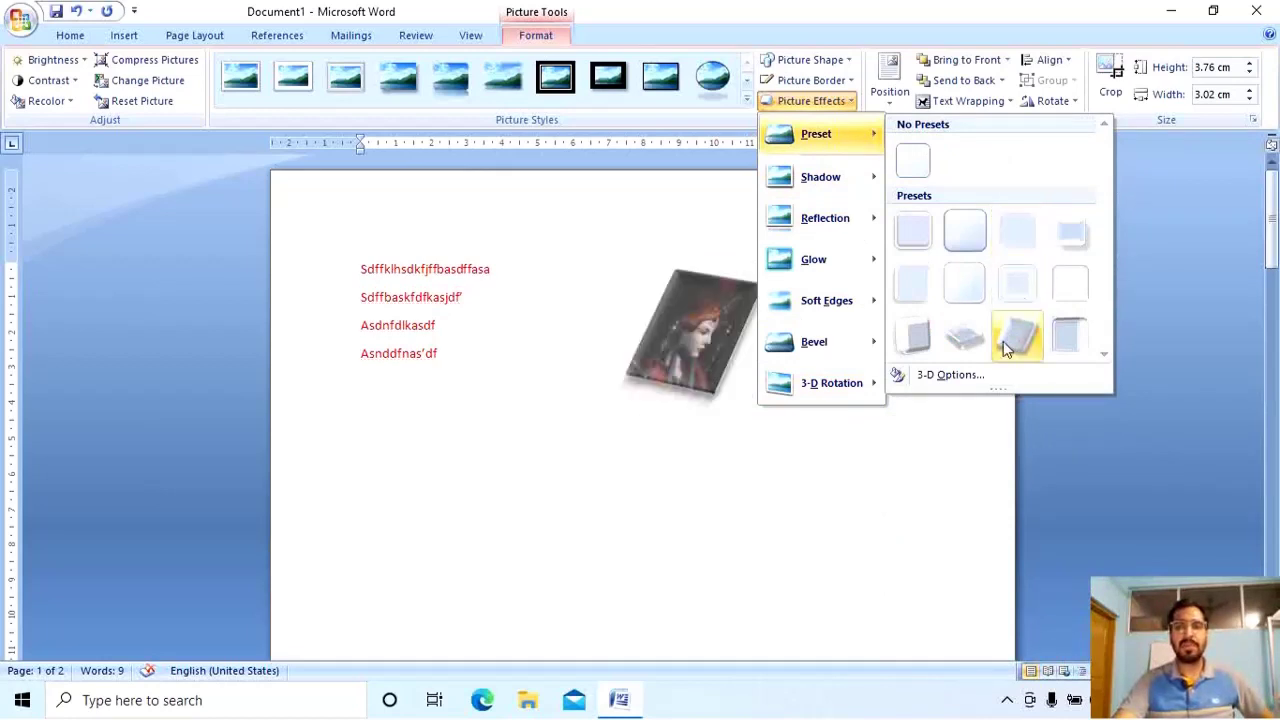
left_click(1060, 342)
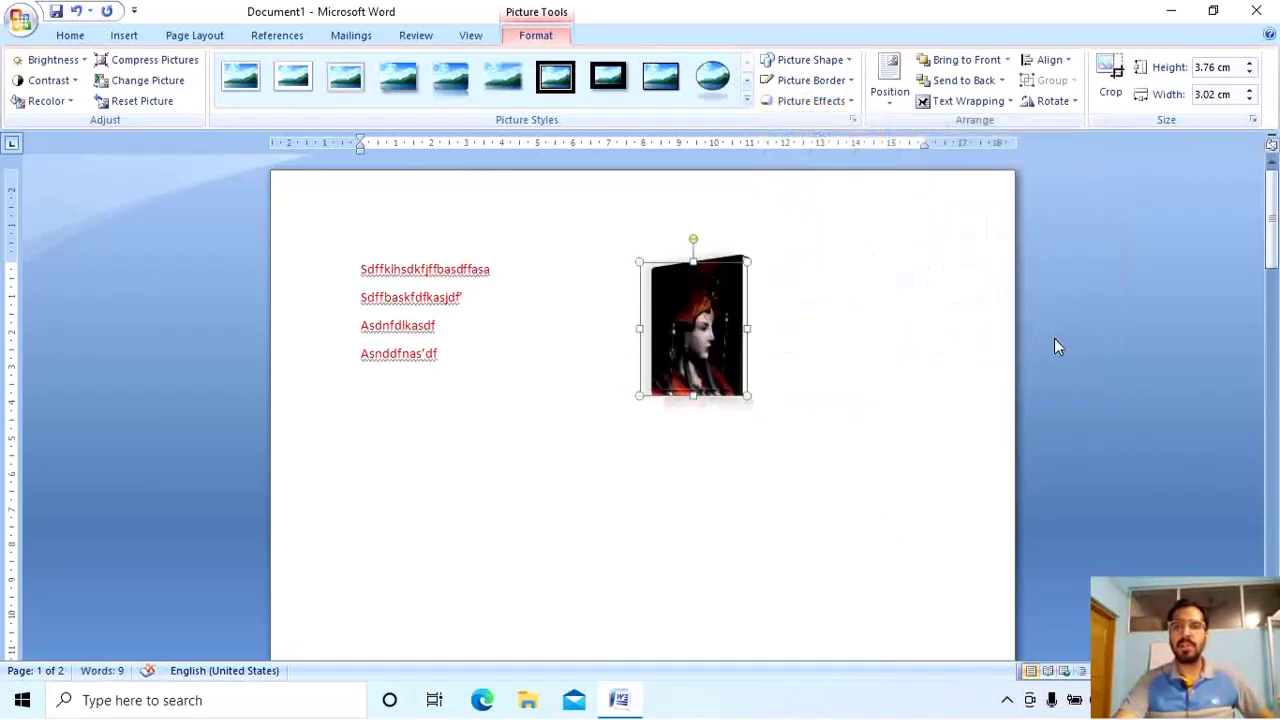
left_click(846, 84)
left_click(846, 97)
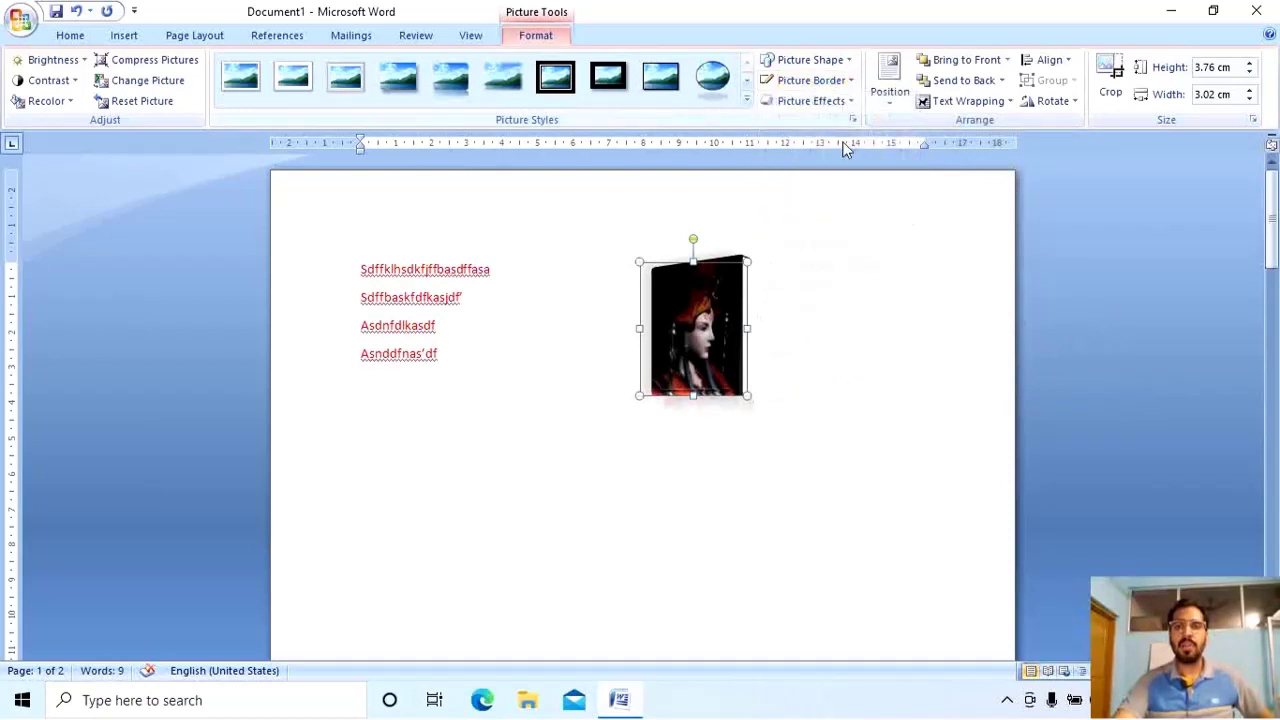
left_click(840, 101)
mouse_move(849, 174)
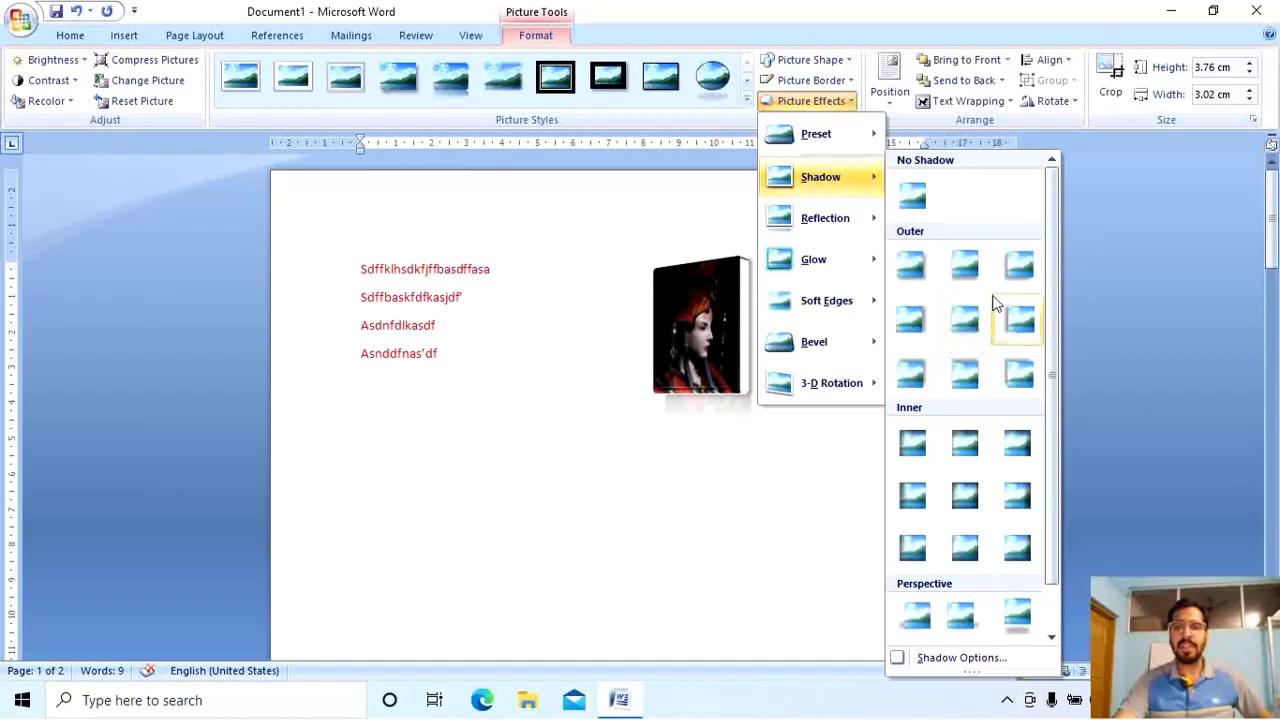
Add an outer shadow and a full reflection beneath the portrait picture.
left_click(976, 376)
left_click(822, 104)
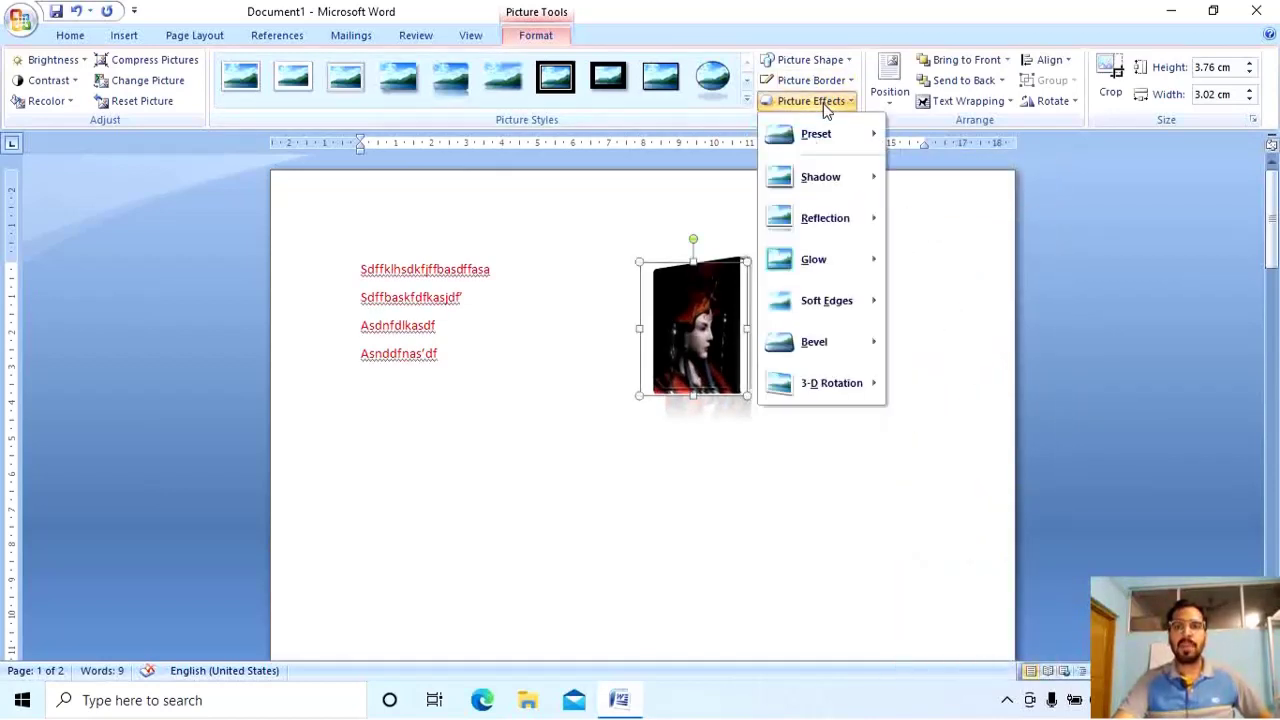
mouse_move(865, 218)
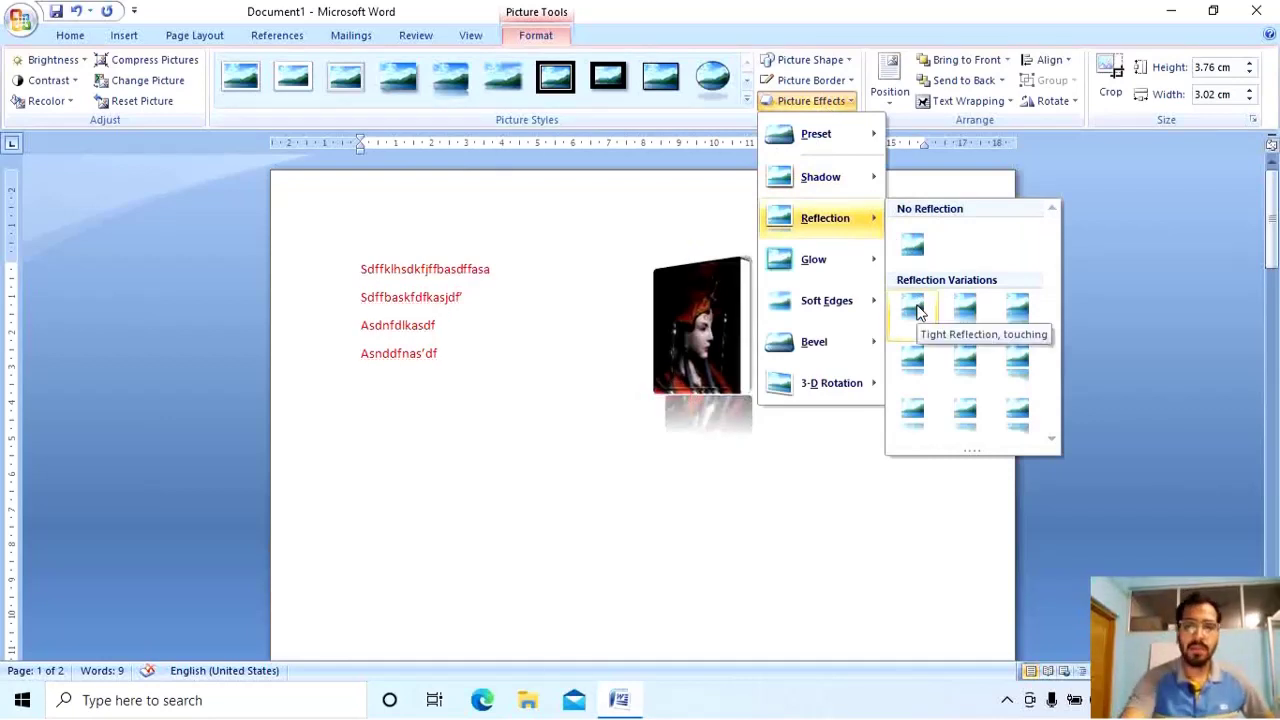
left_click(918, 313)
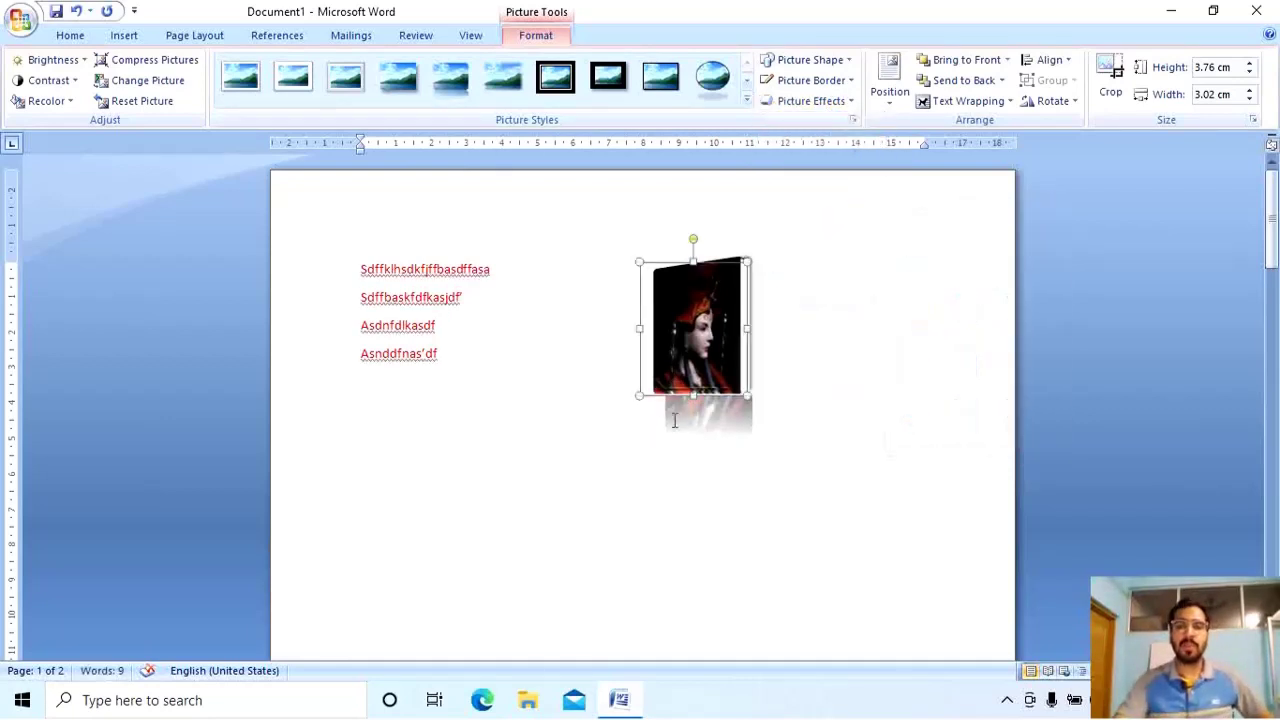
left_click(843, 101)
mouse_move(846, 220)
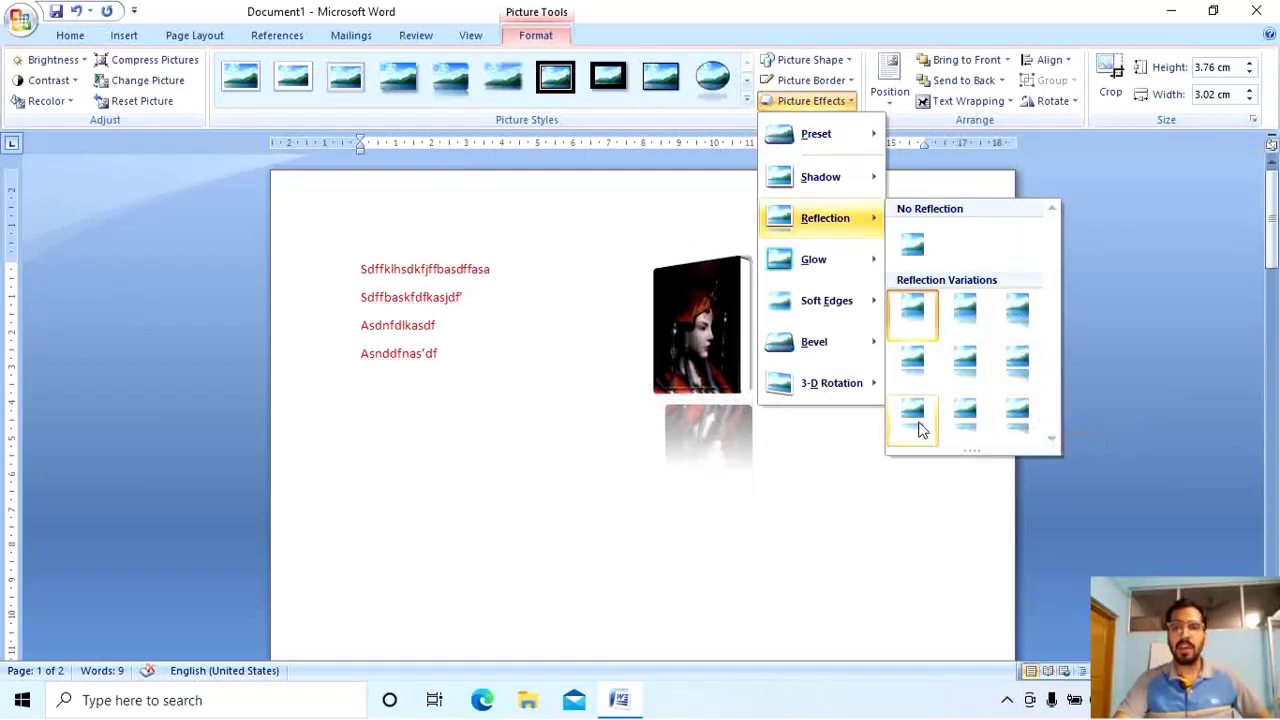
left_click(1017, 310)
Surround the portrait with an orange glow, then deselect it.
left_click(845, 101)
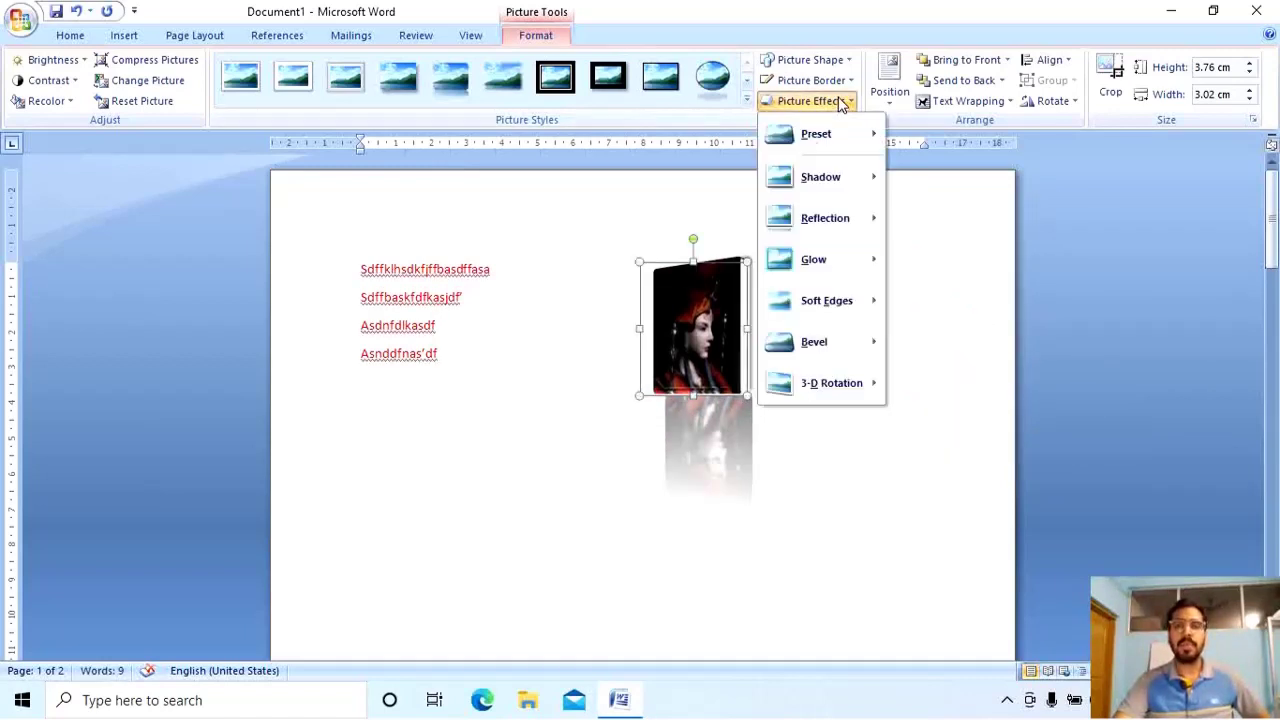
mouse_move(851, 268)
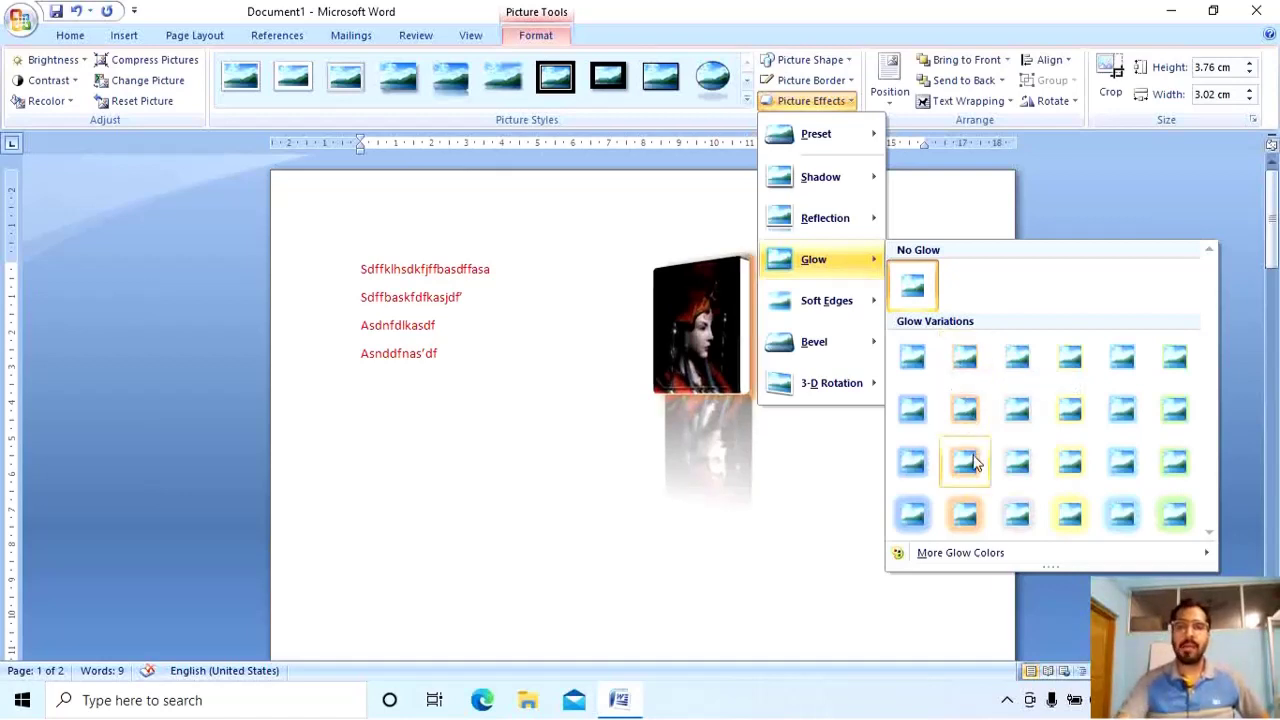
left_click(967, 510)
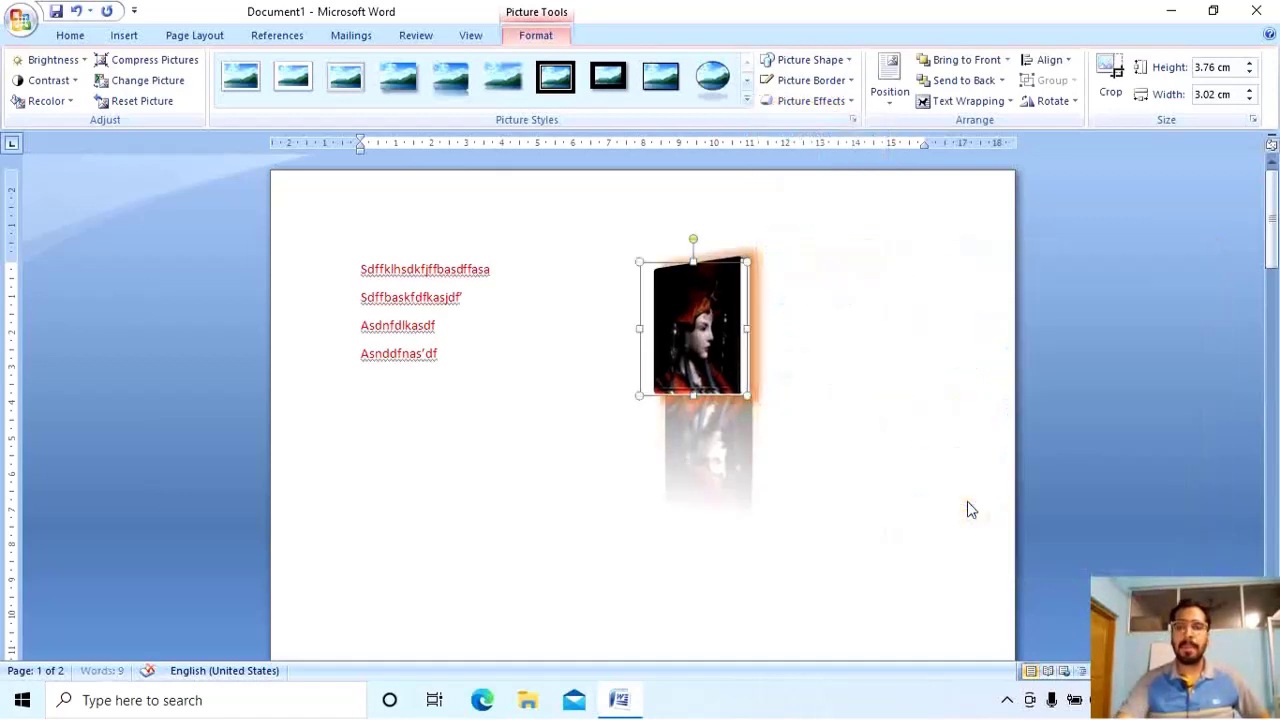
left_click(593, 459)
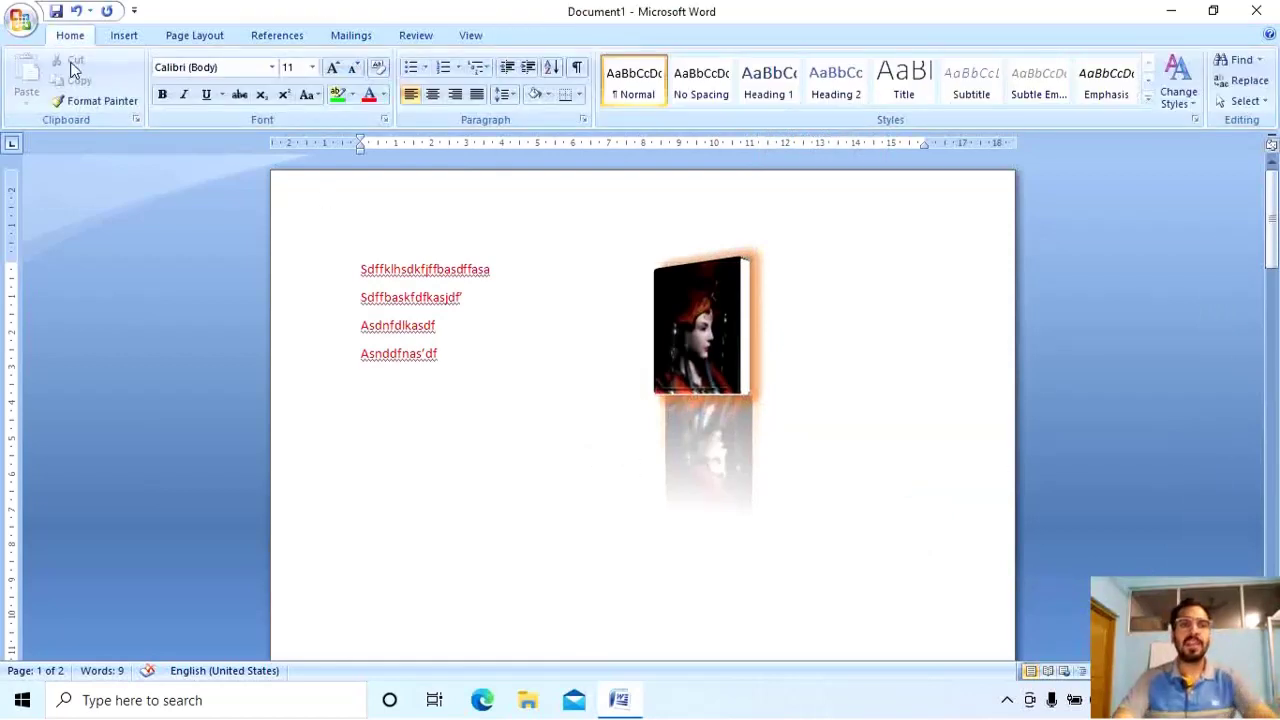
Insert the picture of two armoured warriors from file.
left_click(124, 35)
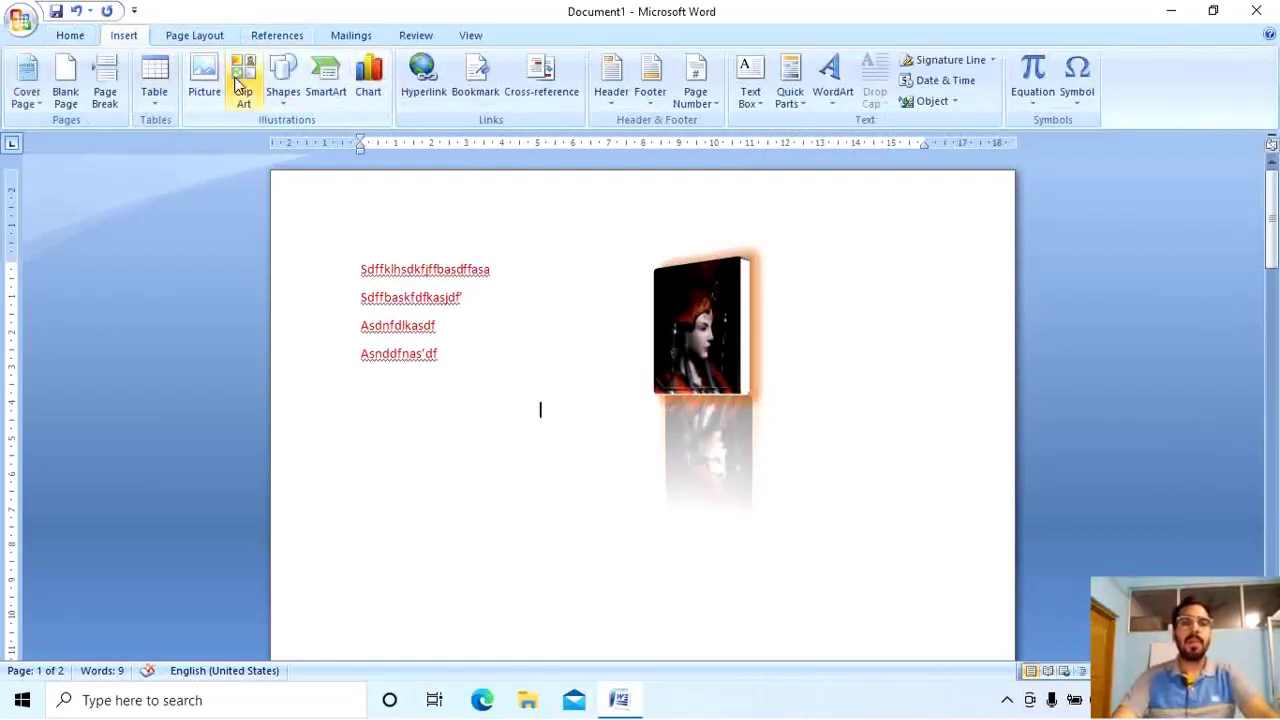
left_click(232, 85)
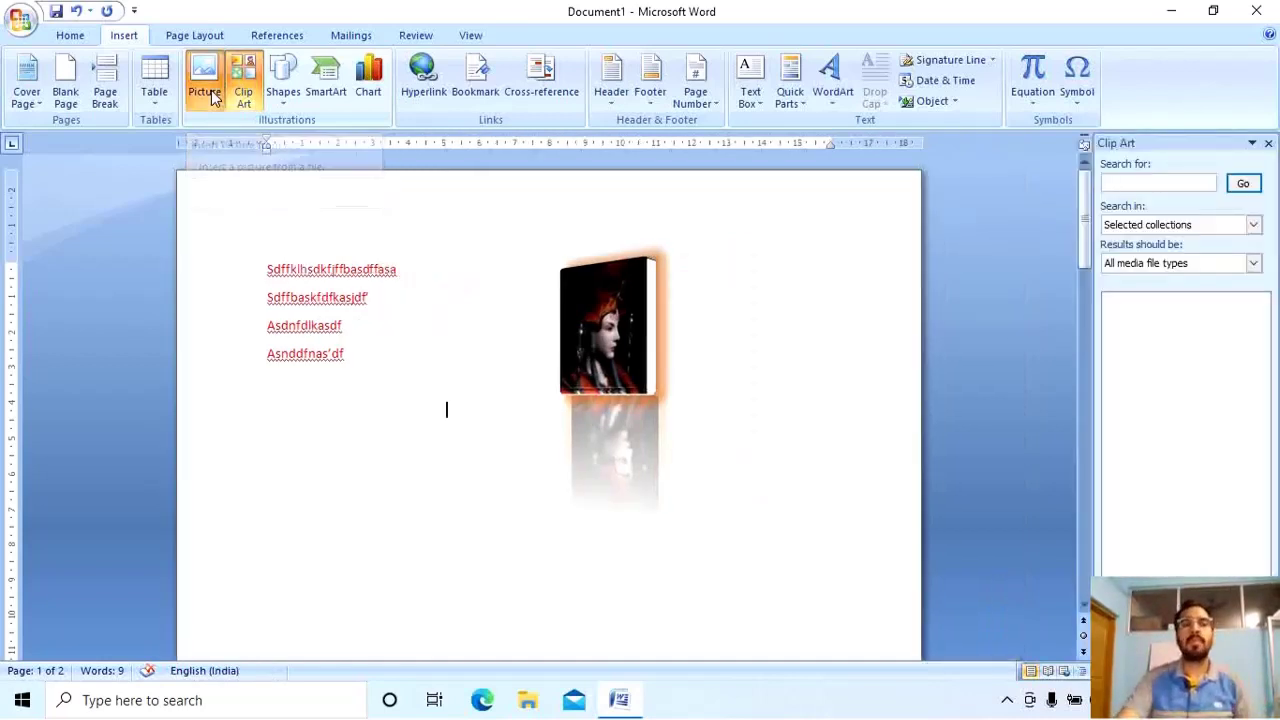
left_click(211, 92)
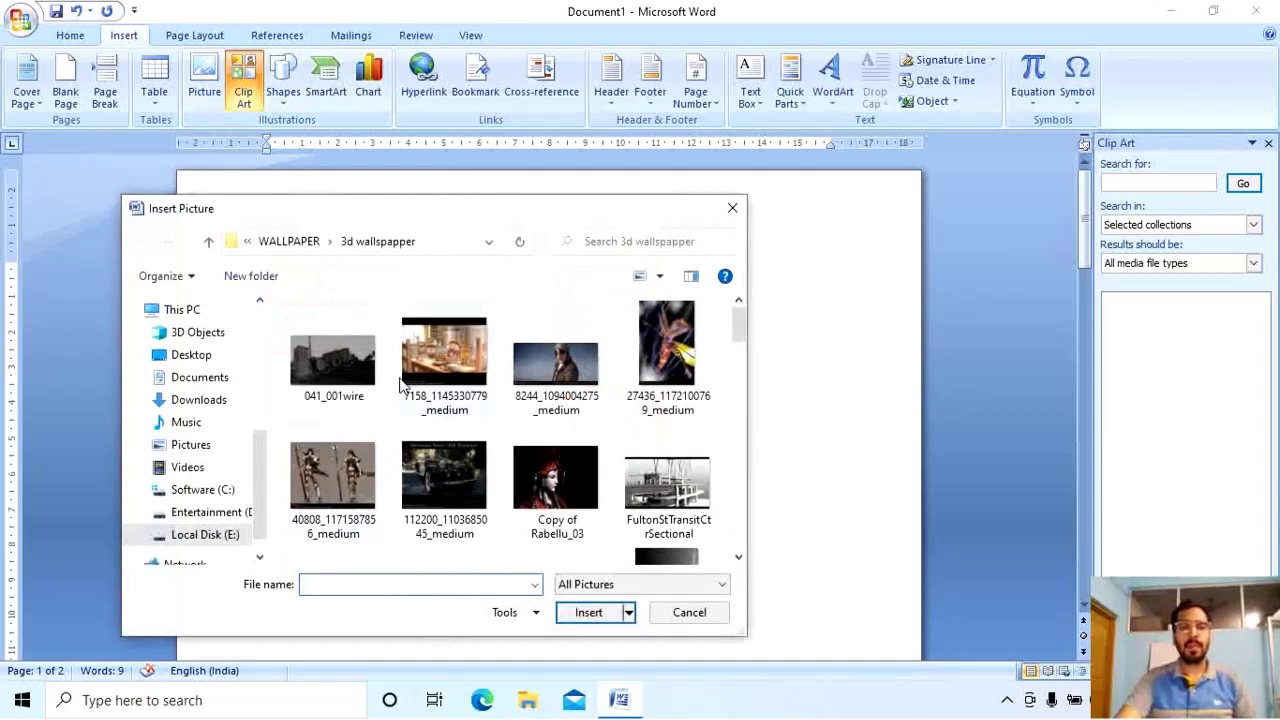
left_click(368, 457)
left_click(588, 612)
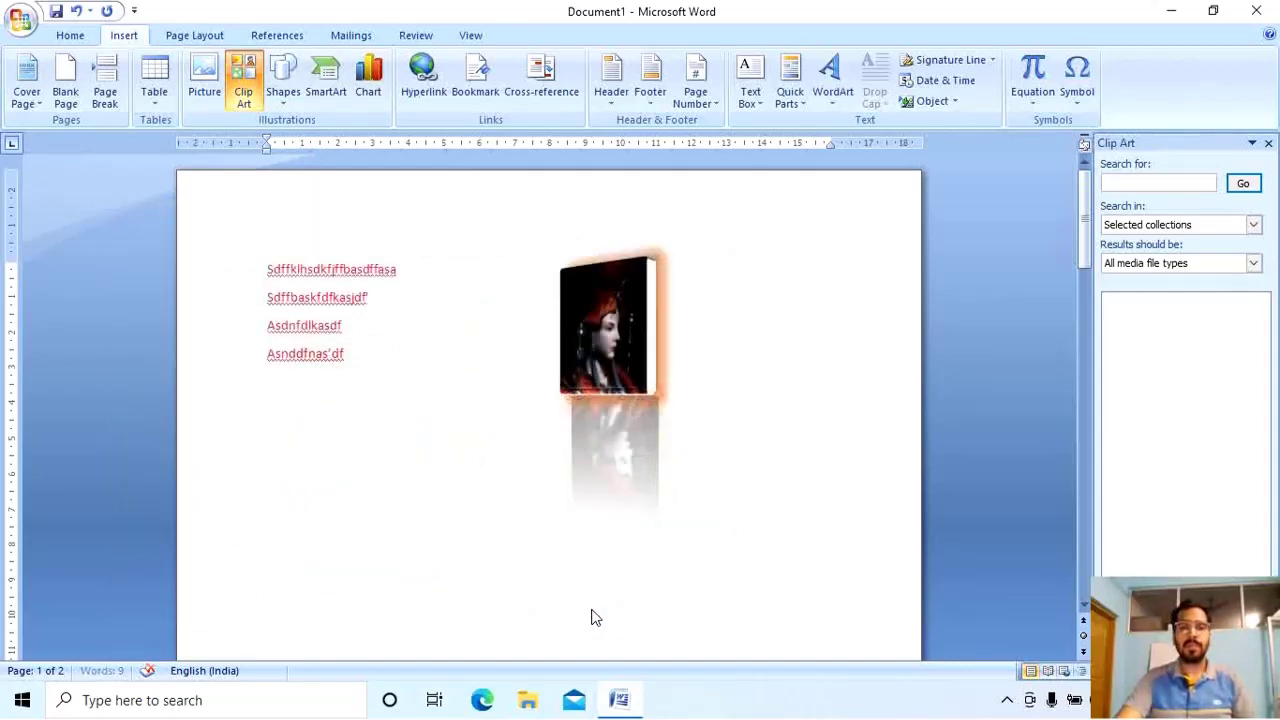
Set the warriors picture to In Front of Text and drag it lower and right.
left_click(962, 101)
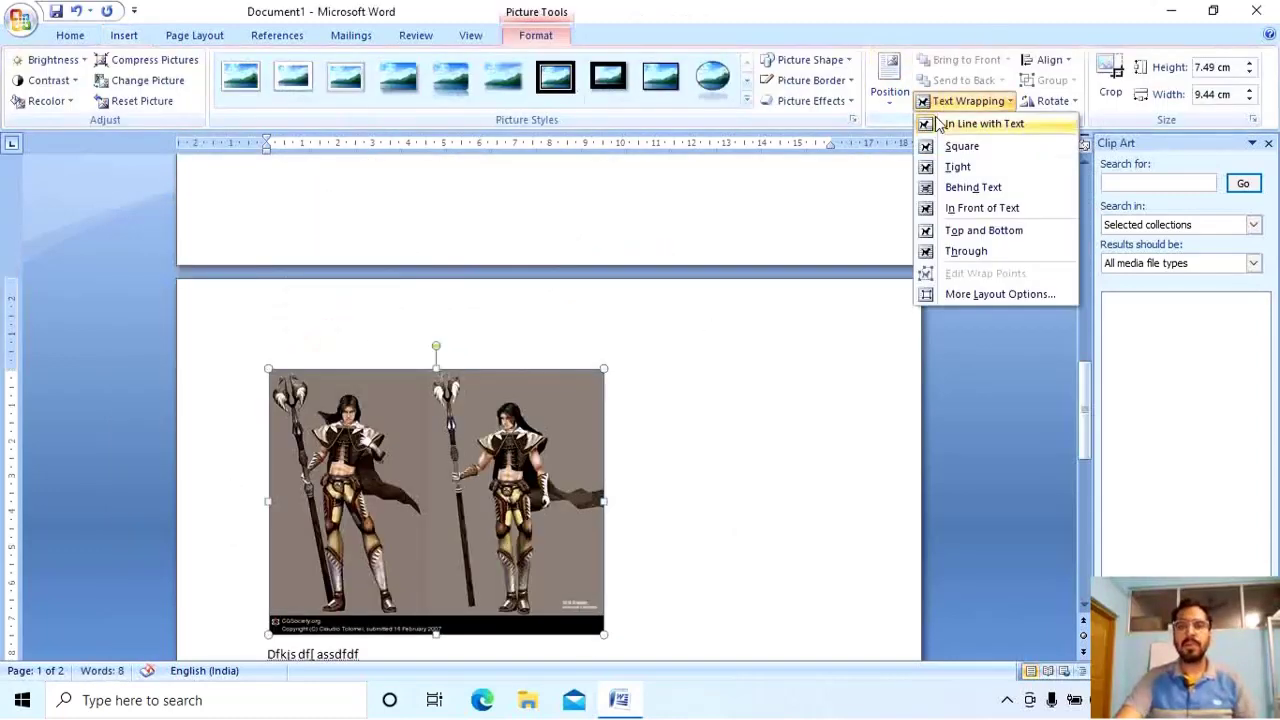
left_click(966, 251)
scroll(774, 323, "up", 5)
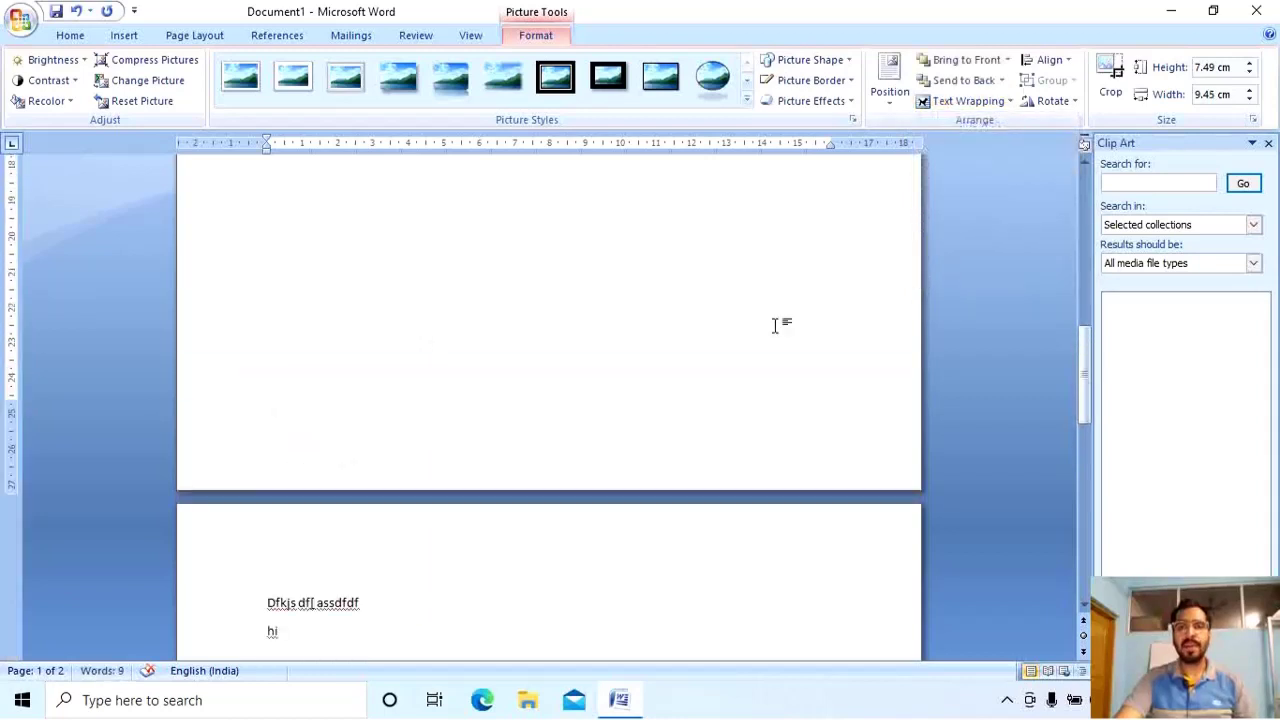
scroll(656, 363, "up", 3)
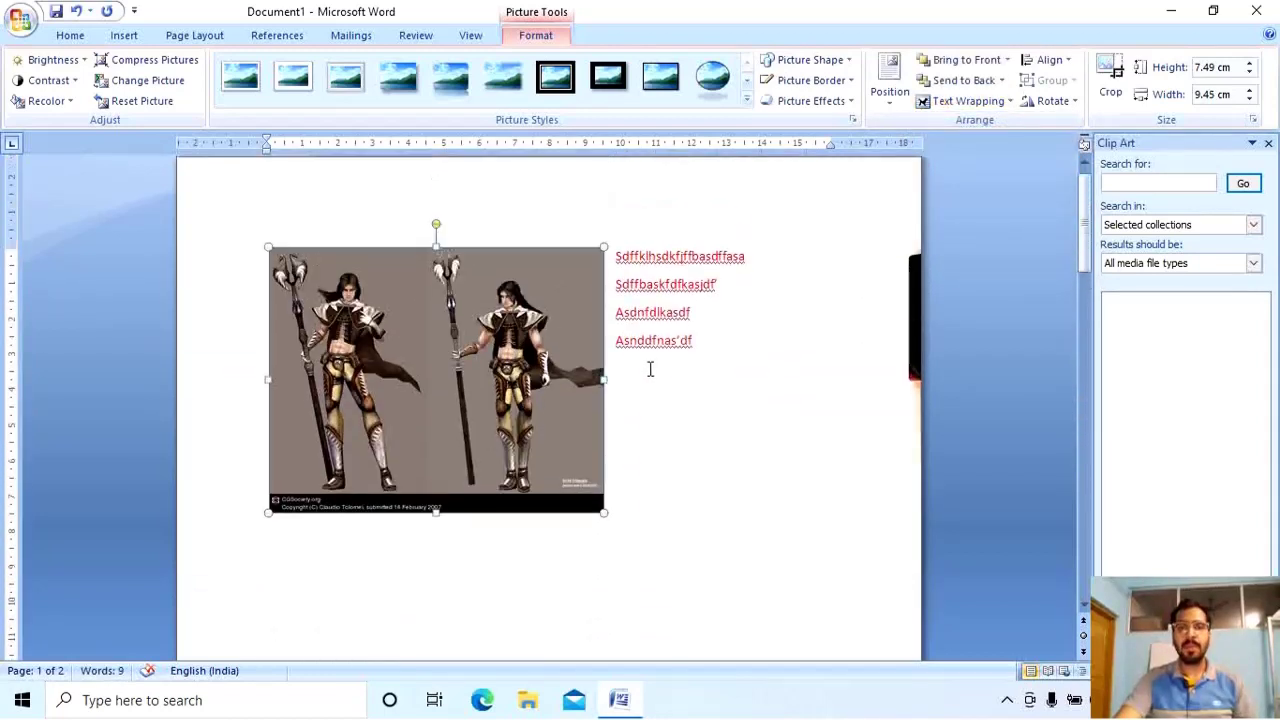
left_click(966, 101)
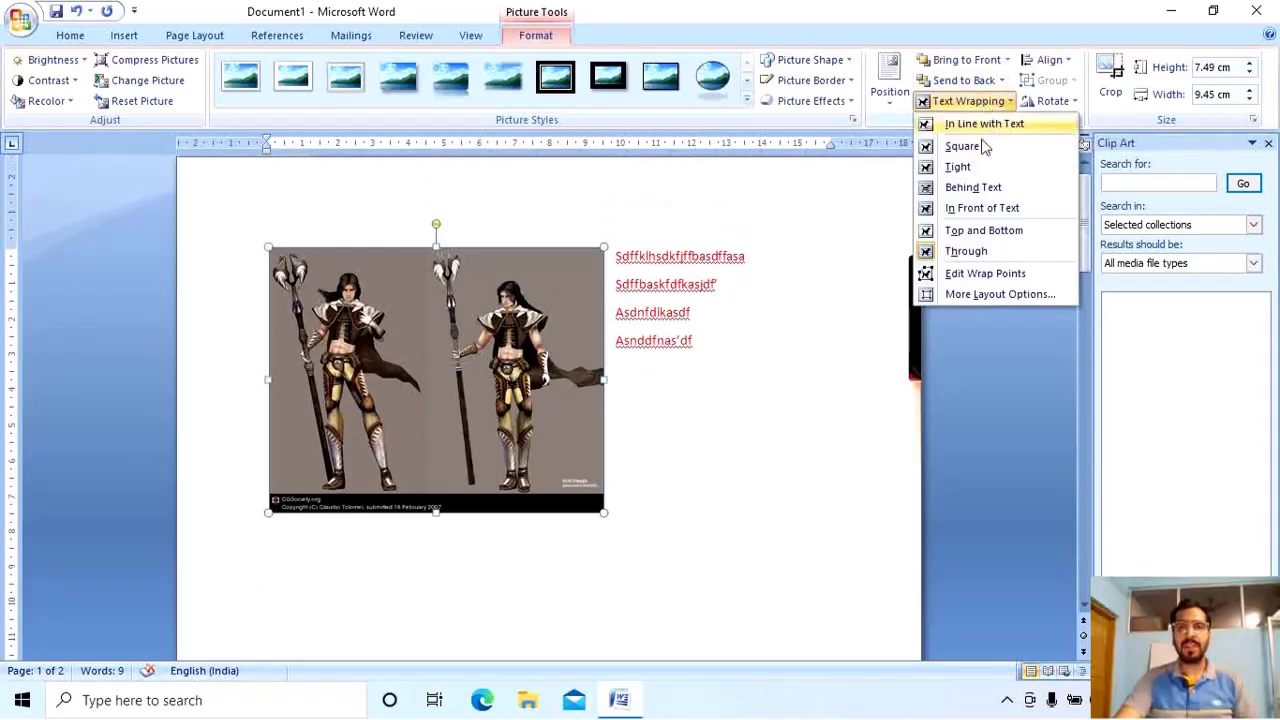
left_click(979, 210)
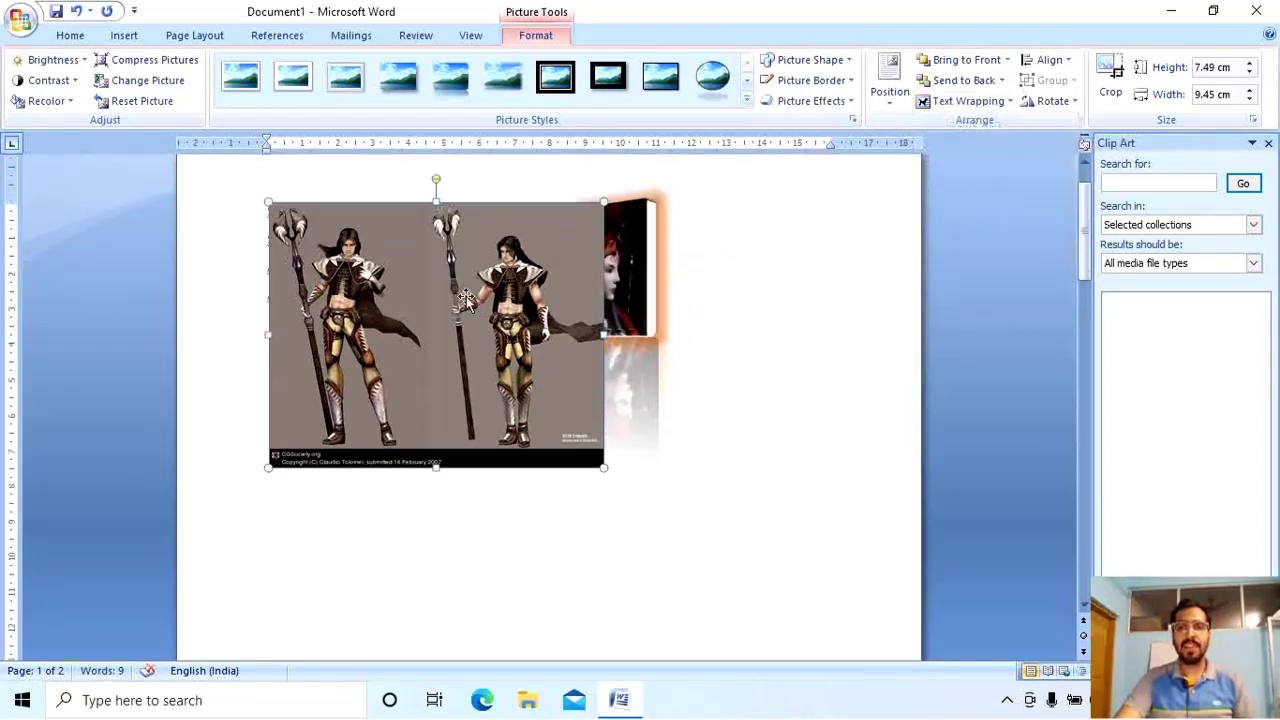
left_click_drag(475, 338, 497, 572)
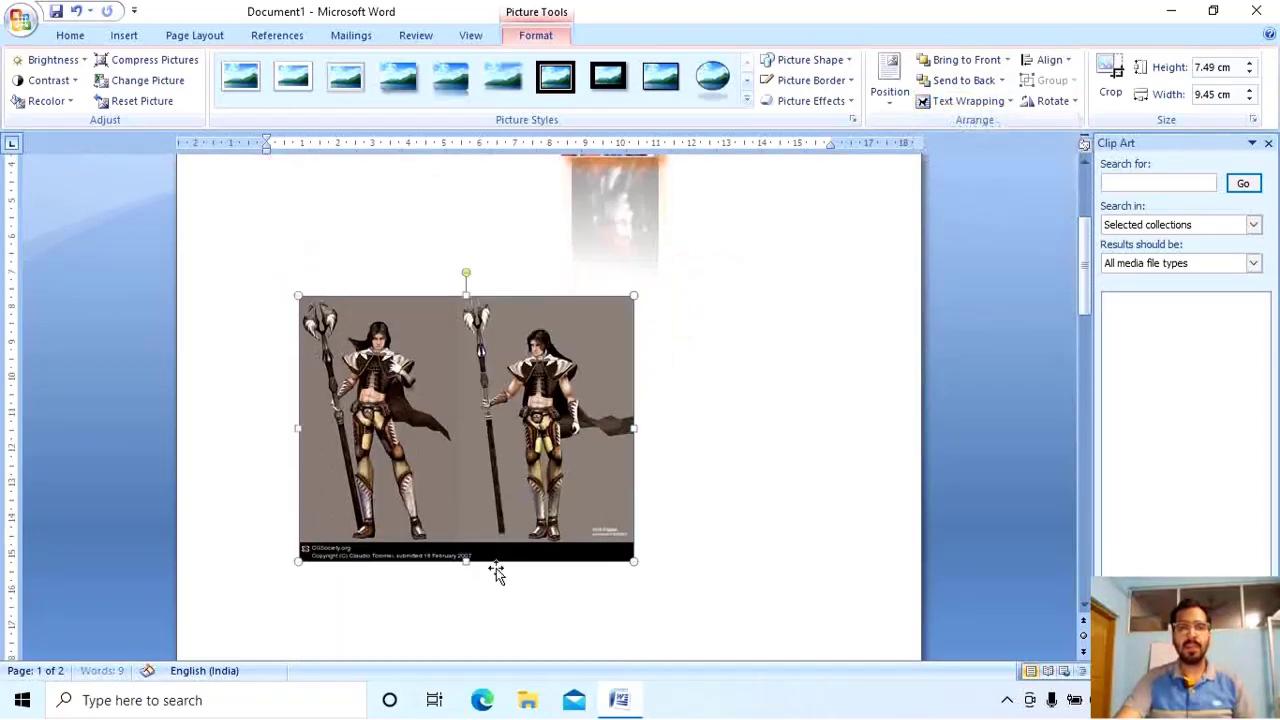
Give the warriors picture an orange glow, then change it to light blue.
left_click(850, 102)
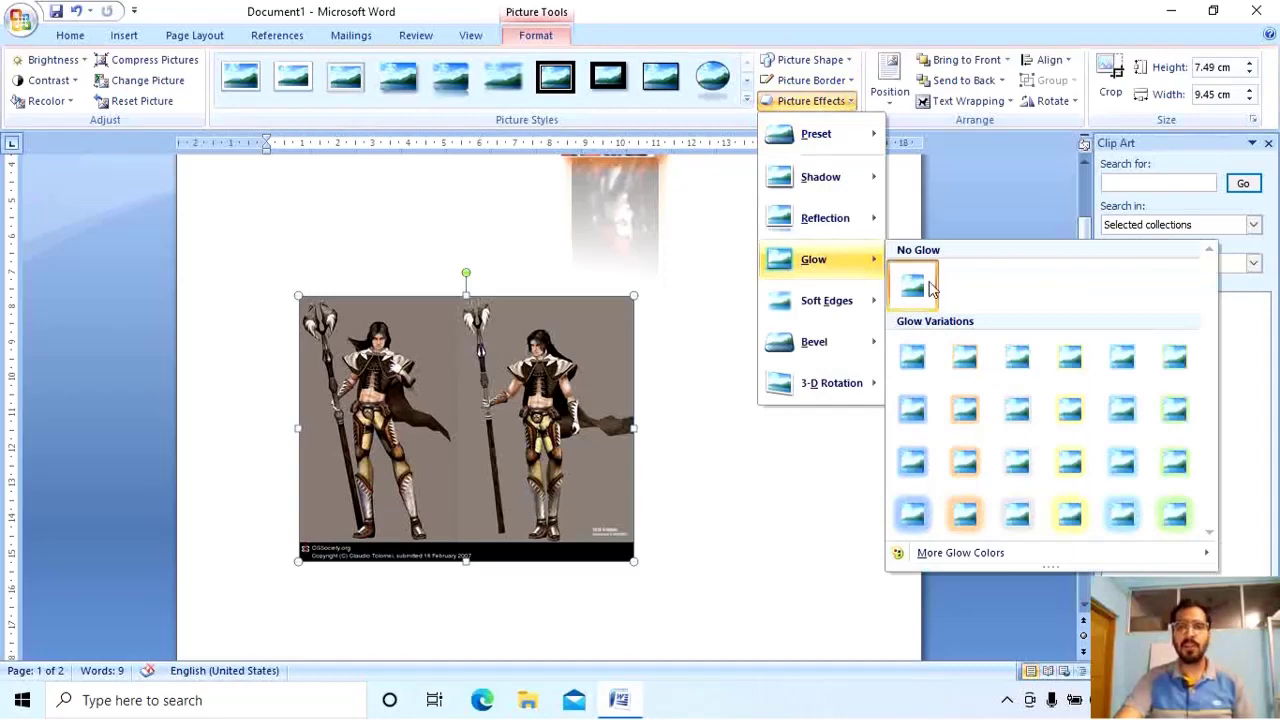
left_click(962, 461)
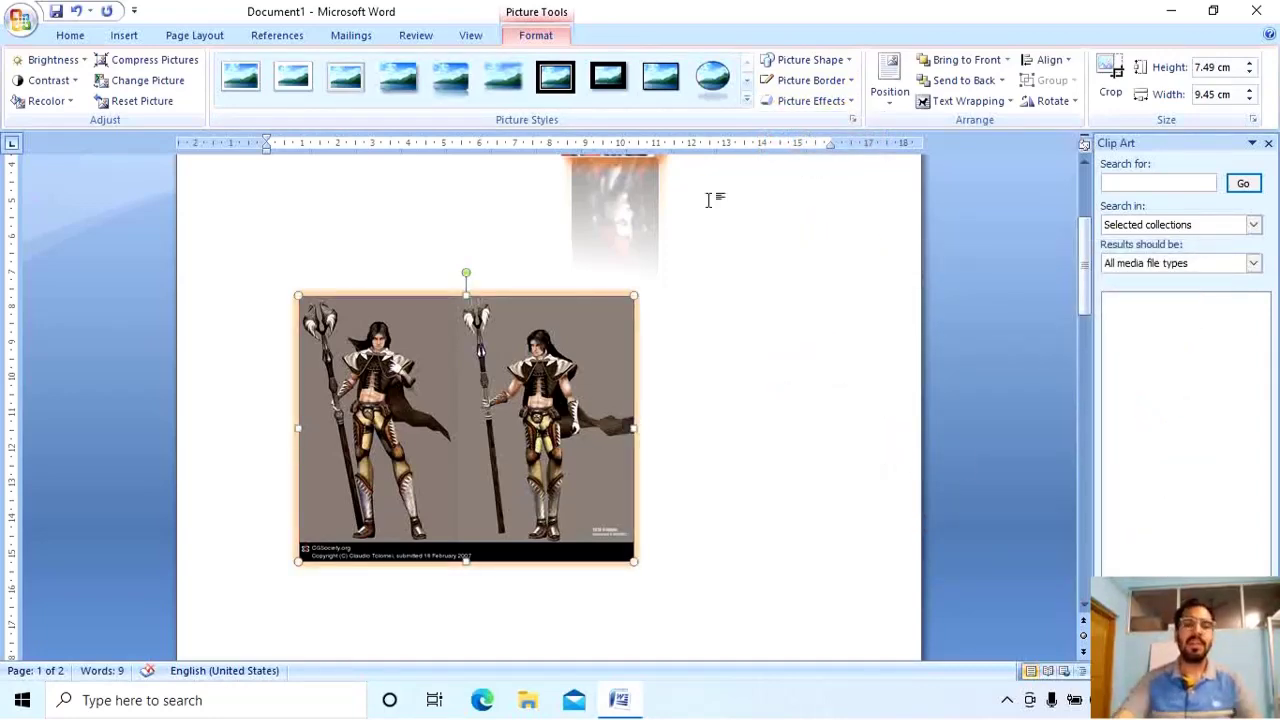
scroll(433, 408, "up", 5)
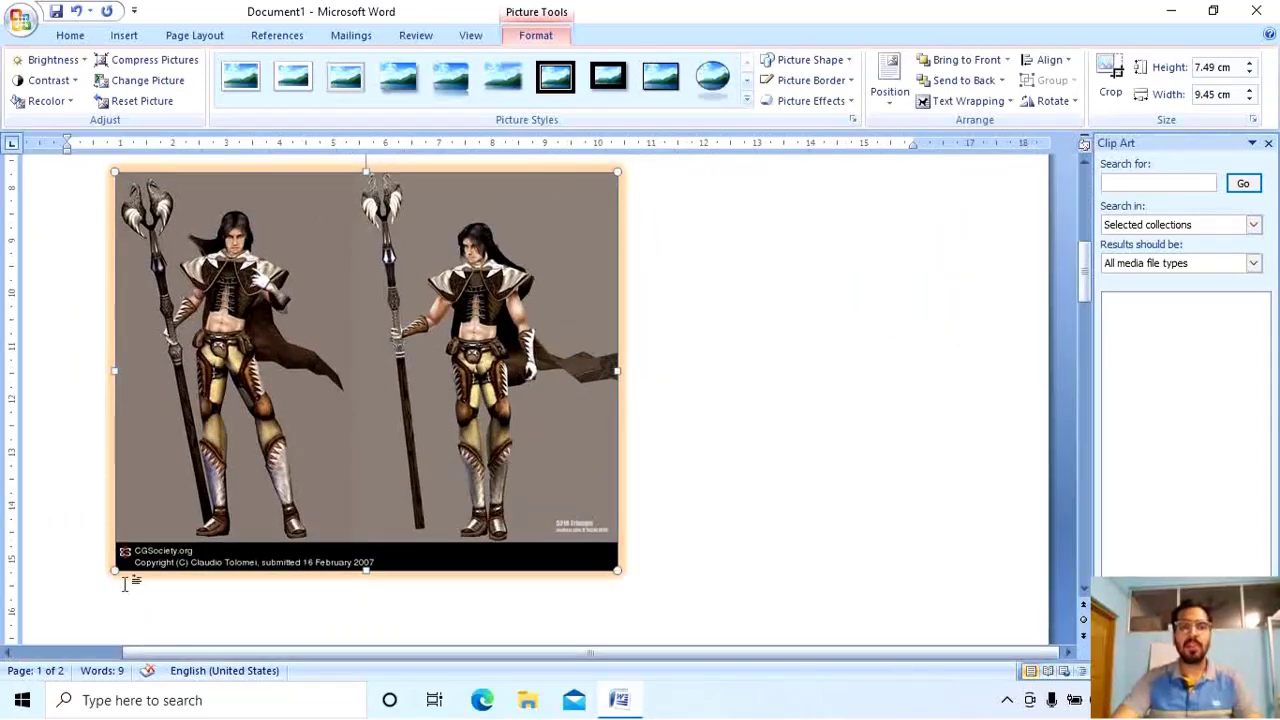
left_click(830, 101)
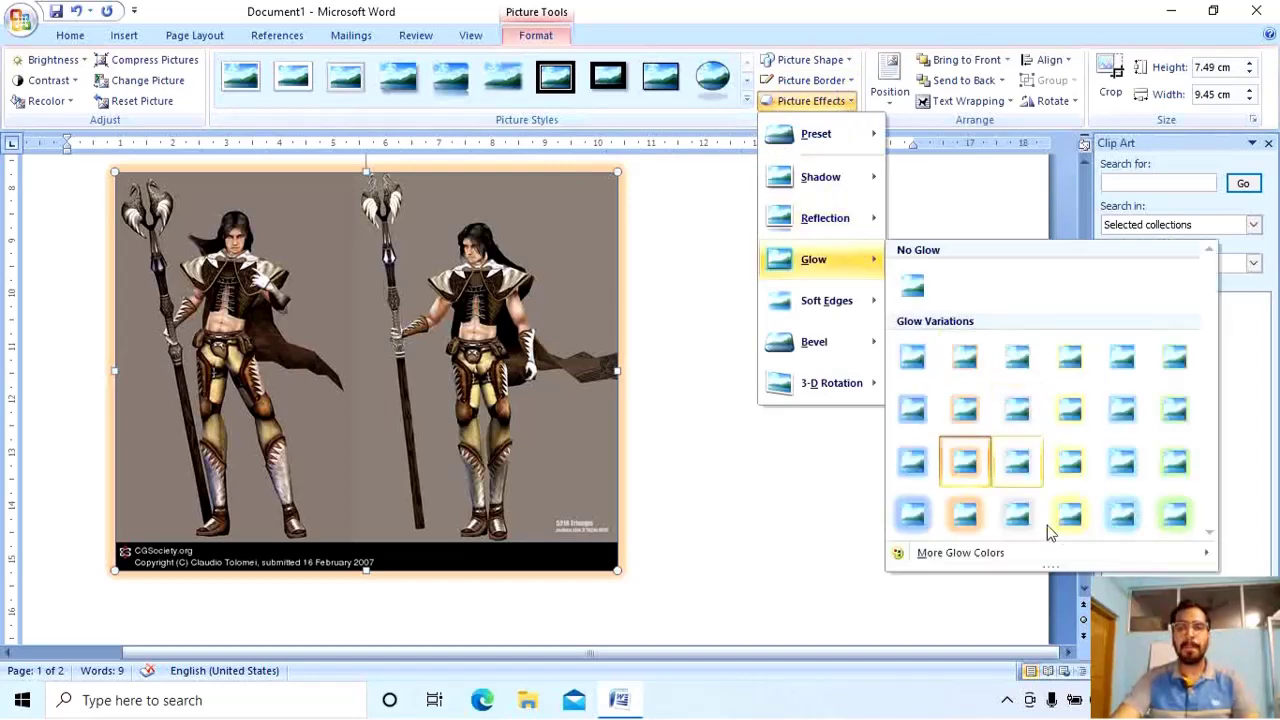
left_click(1123, 515)
Check the text wrapping choices and bring up the Soft Edges effect options.
left_click(966, 101)
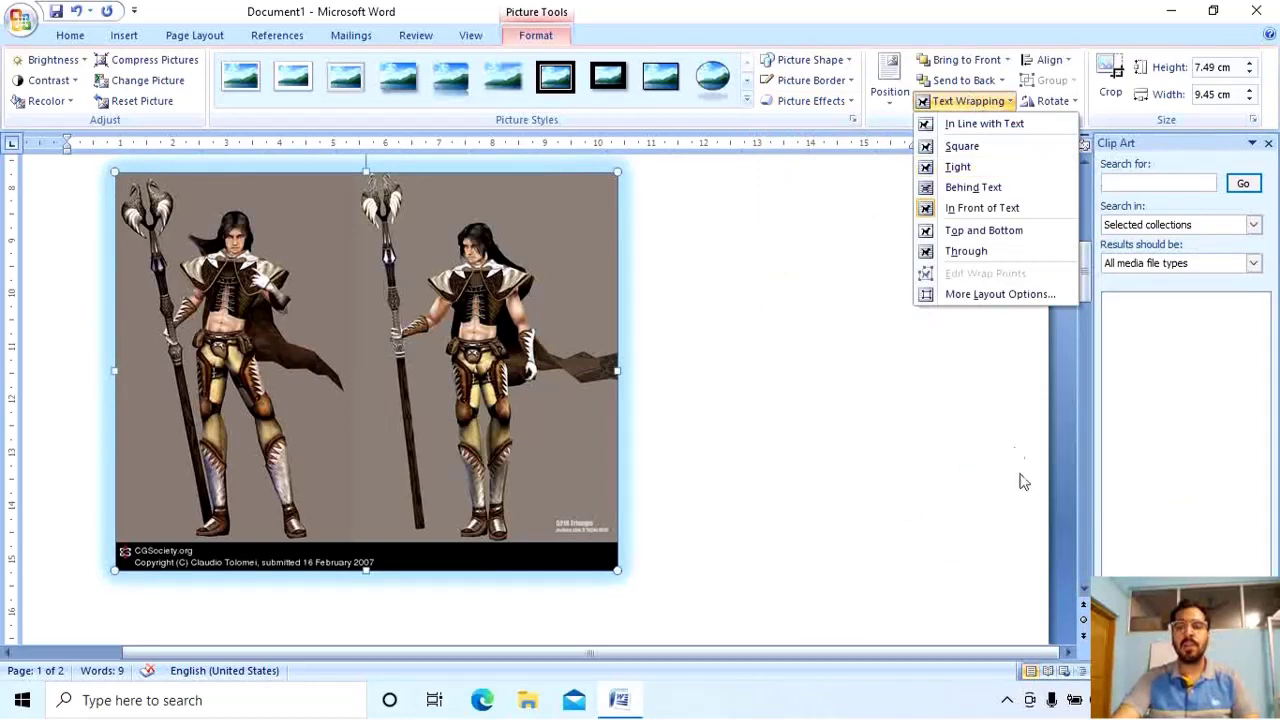
left_click(826, 106)
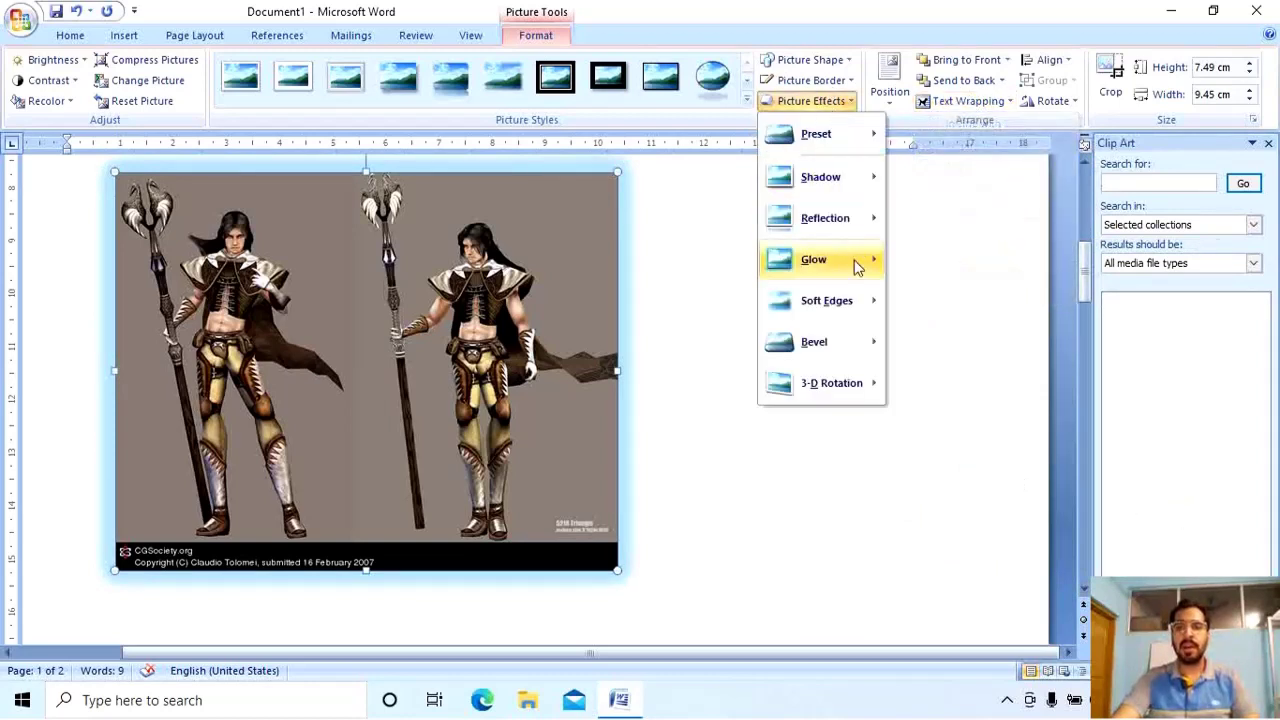
mouse_move(865, 313)
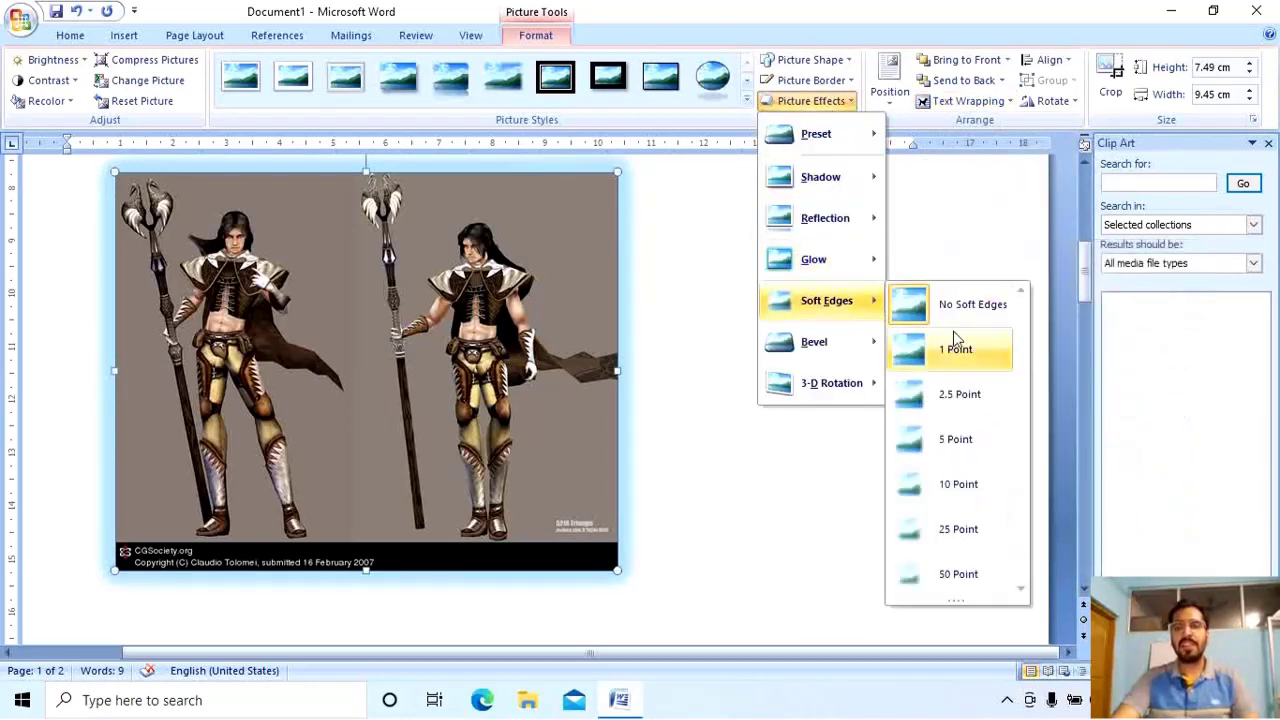